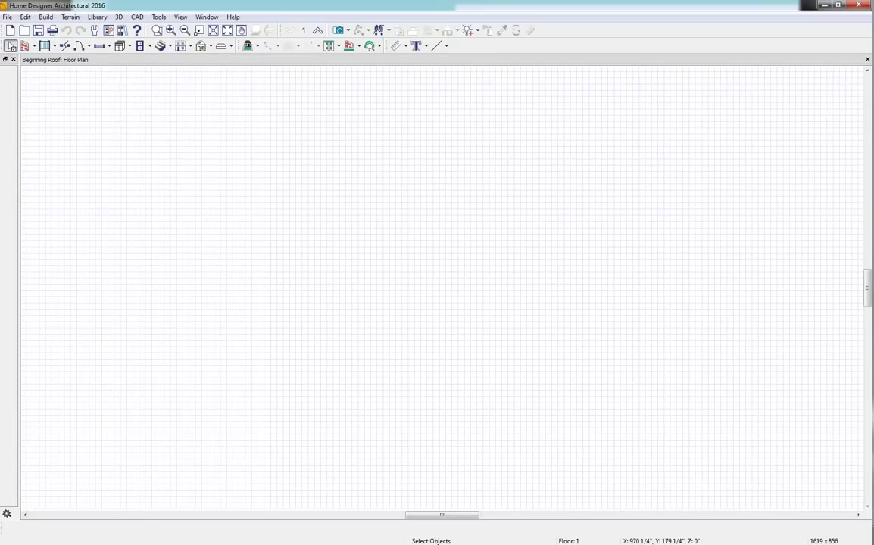
Step: Draw a closed rectangular room of straight exterior walls, about 29'-1" wide by 23'-8" deep
click(285, 198)
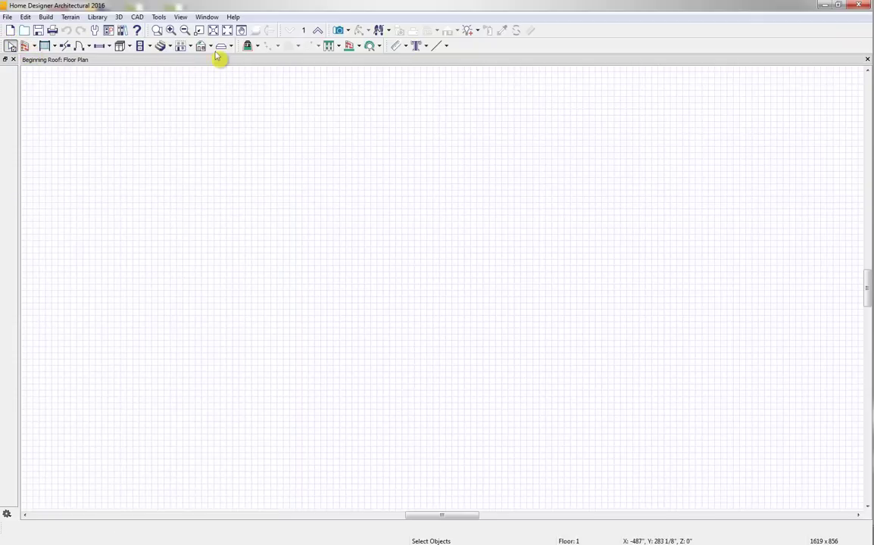
click(26, 48)
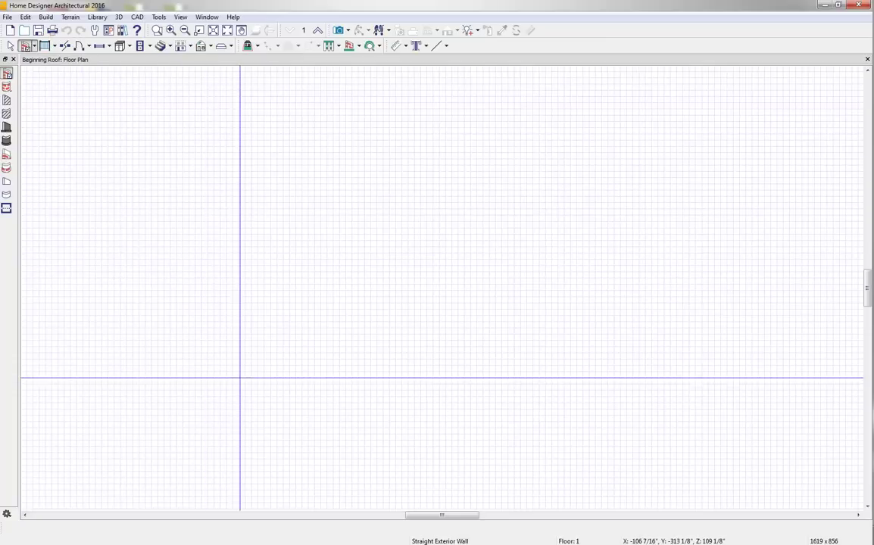
mouse_move(241, 377)
mouse_down()
mouse_move(243, 231)
mouse_move(421, 237)
mouse_move(423, 379)
mouse_up()
drag(423, 379, 248, 384)
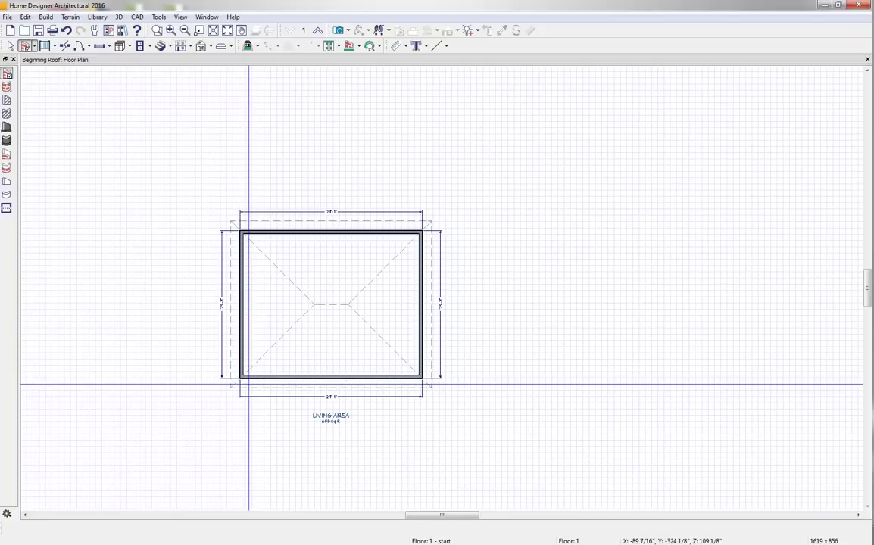
middle_drag(283, 347, 359, 299)
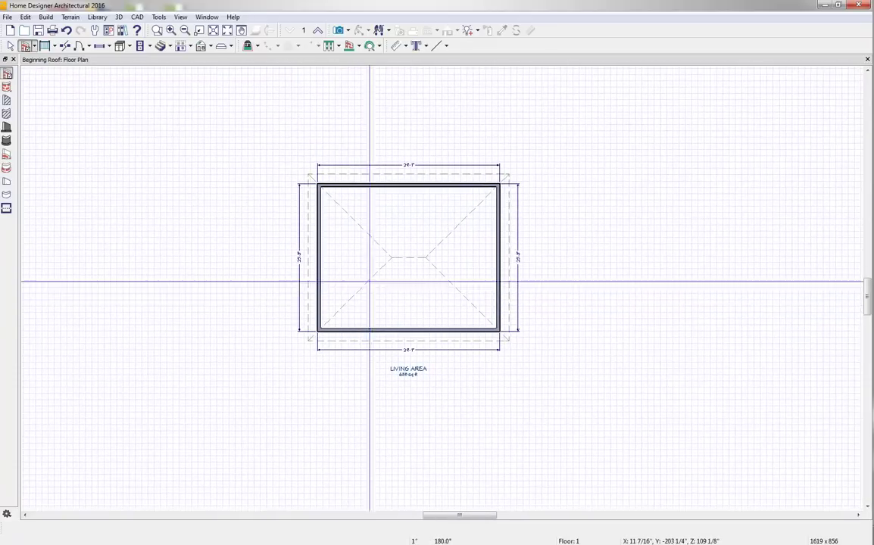
scroll(413, 260, up, 2)
scroll(439, 256, up, 1)
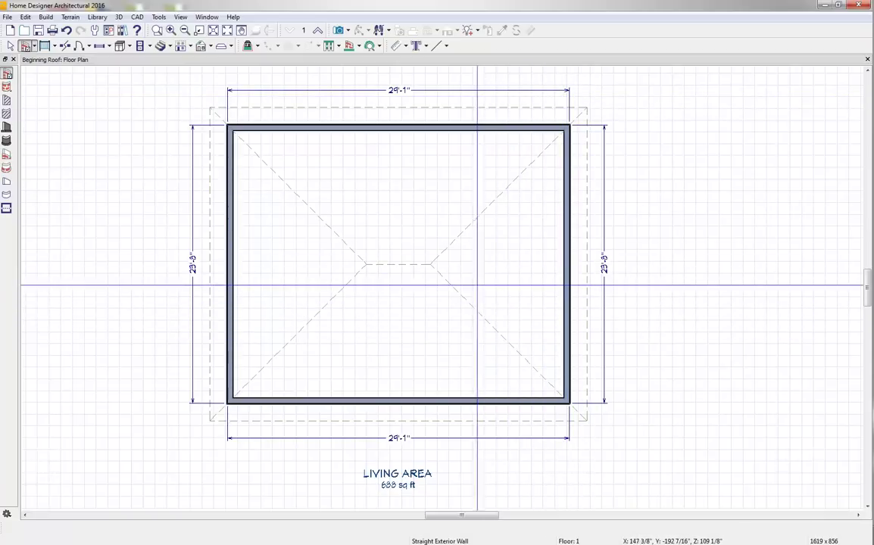
key(Escape)
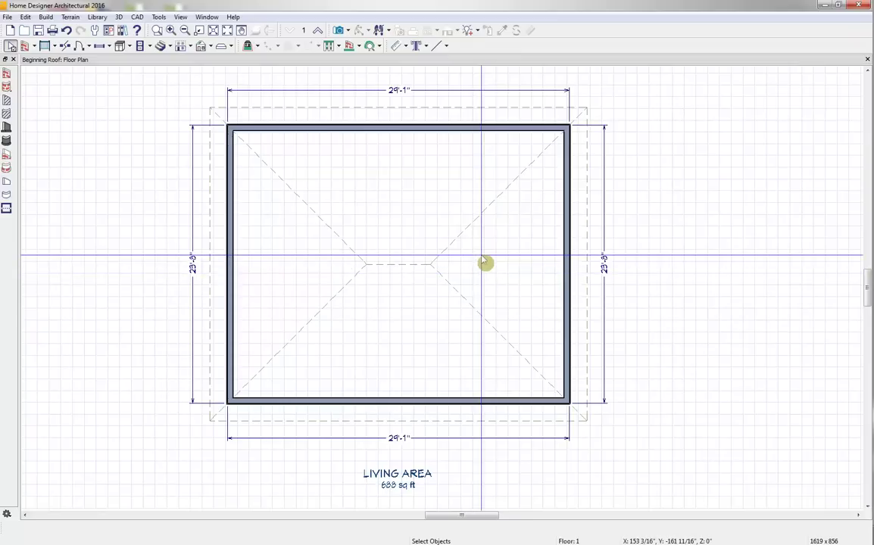
Step: Create a perspective full overview of the house and display it with a transparent, glass-like rendering
click(349, 31)
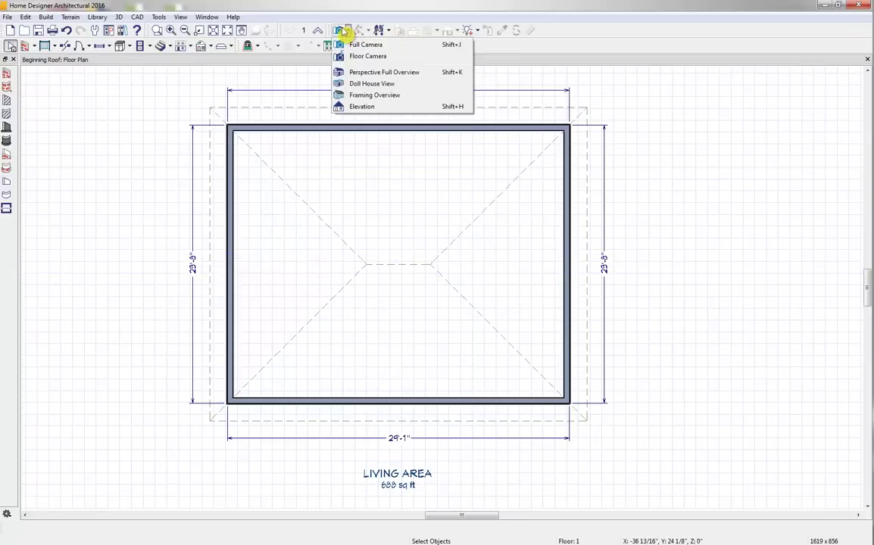
click(433, 74)
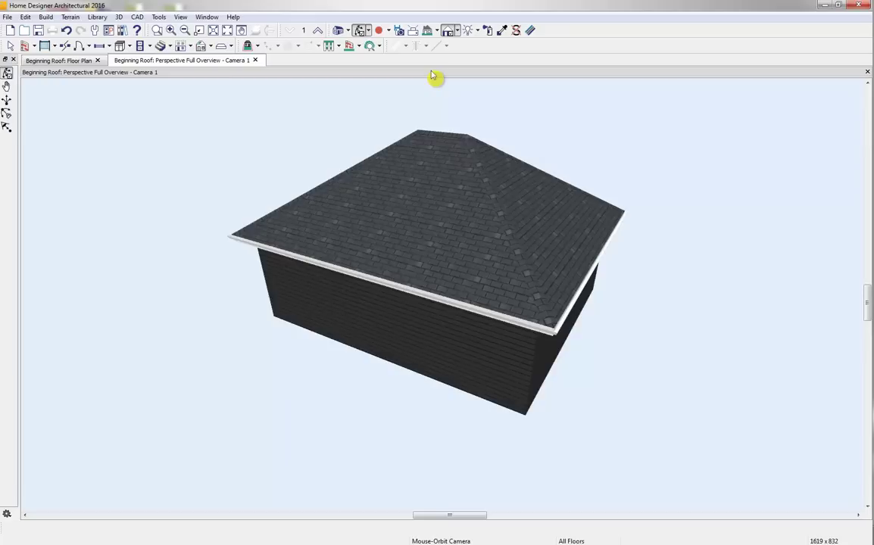
click(458, 32)
click(471, 68)
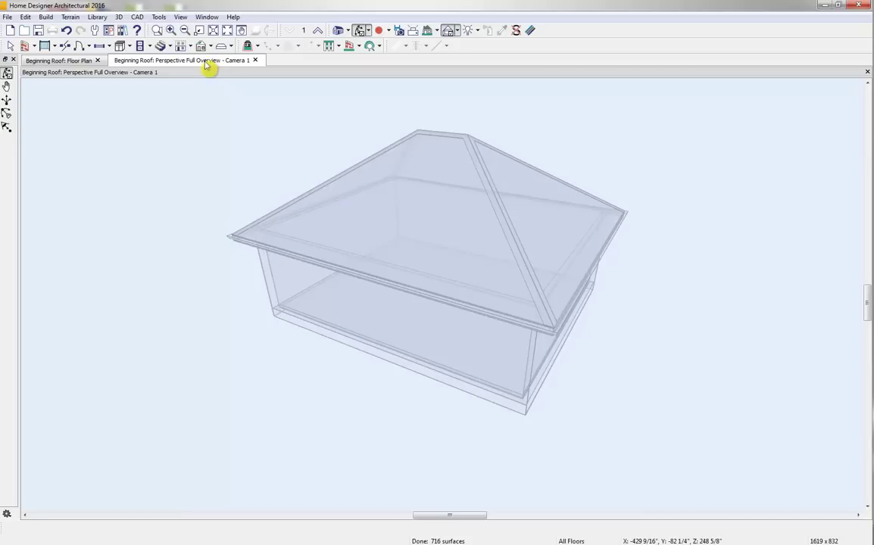
Step: Arrange the floor plan and the perspective overview side by side, centre the plan and give the 3D view more width
drag(205, 65, 621, 88)
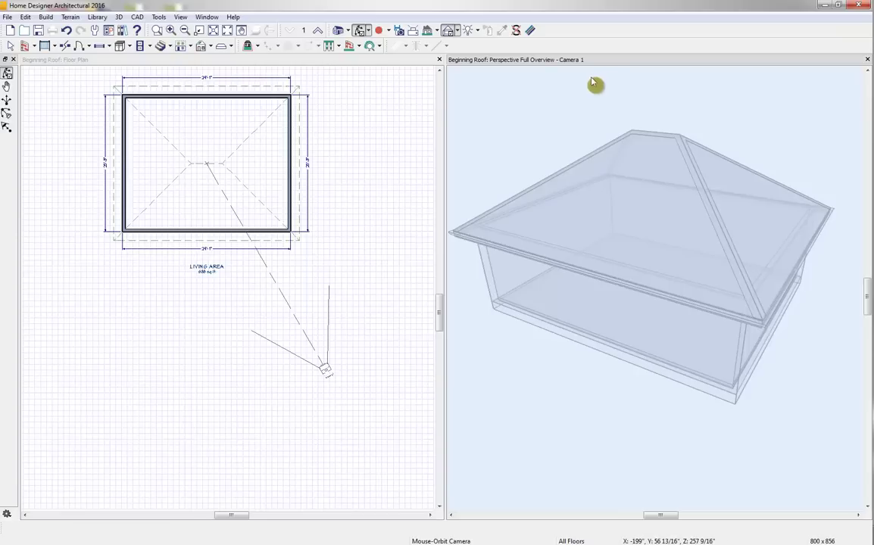
click(207, 17)
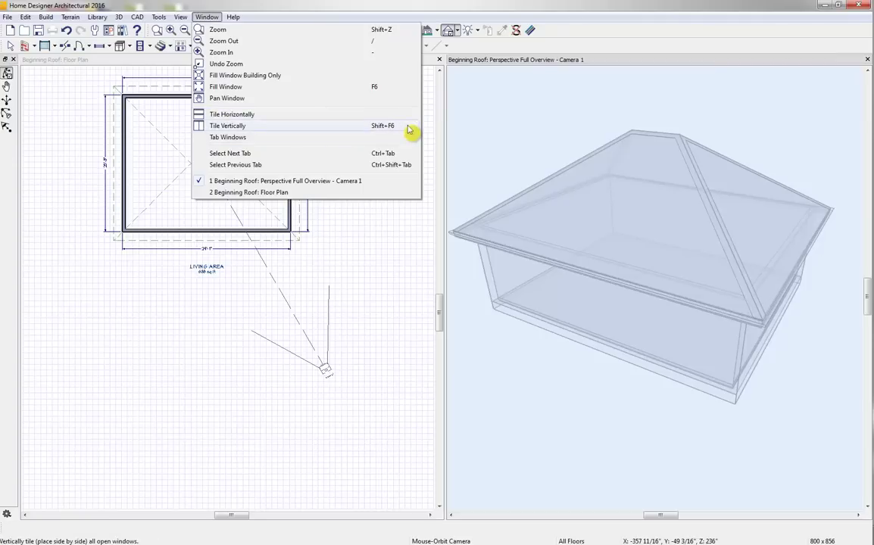
click(522, 65)
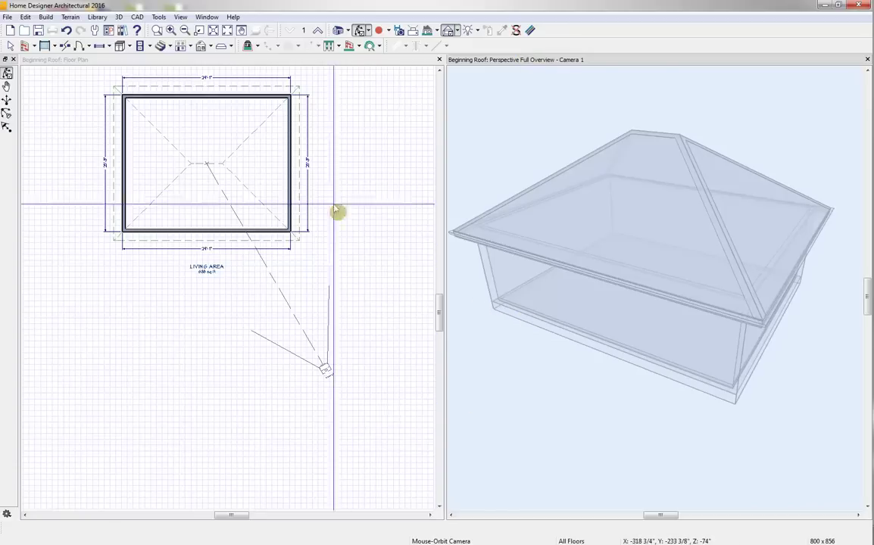
middle_drag(308, 91, 340, 158)
scroll(254, 177, up, 2)
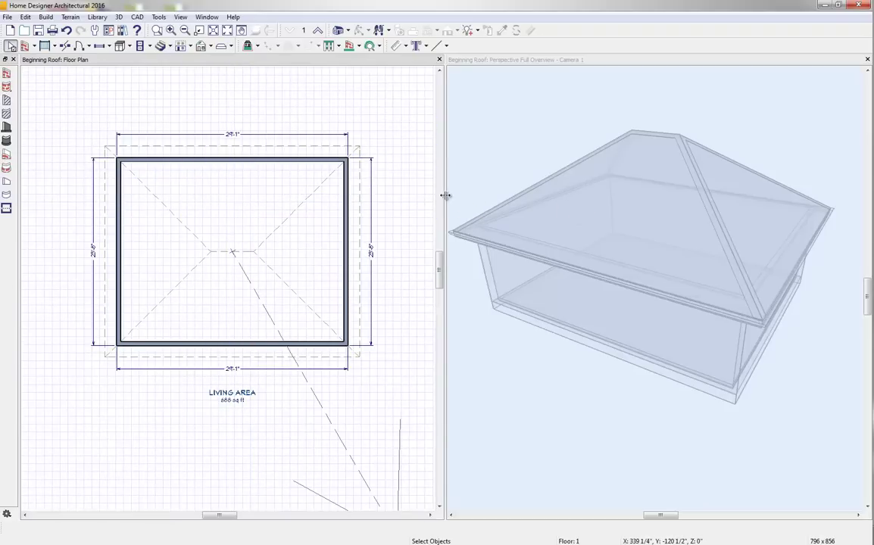
drag(444, 195, 392, 198)
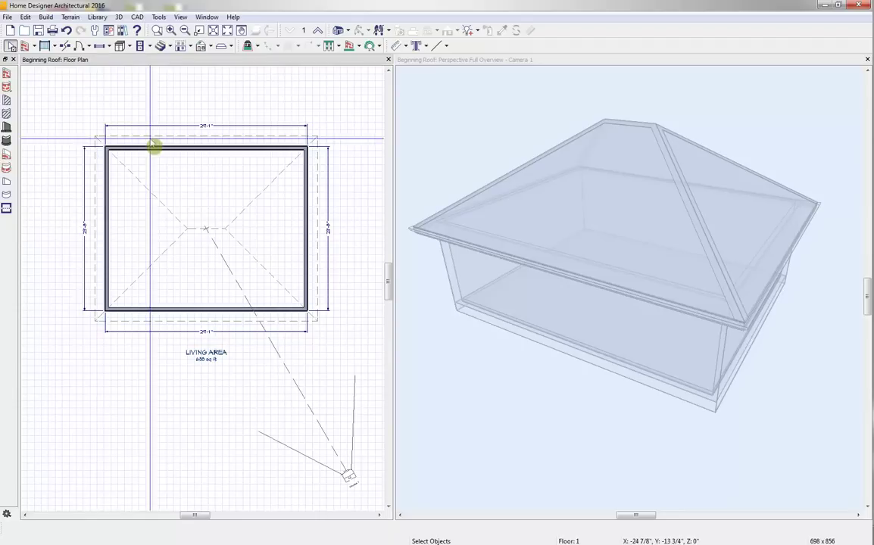
Step: Try rebuilding the roof with a 12" pitch, and undo that change
click(210, 48)
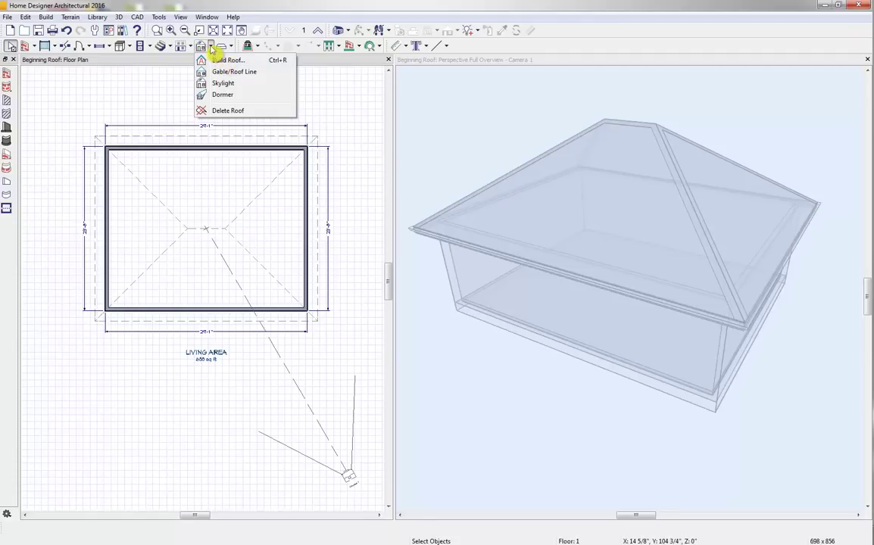
click(229, 62)
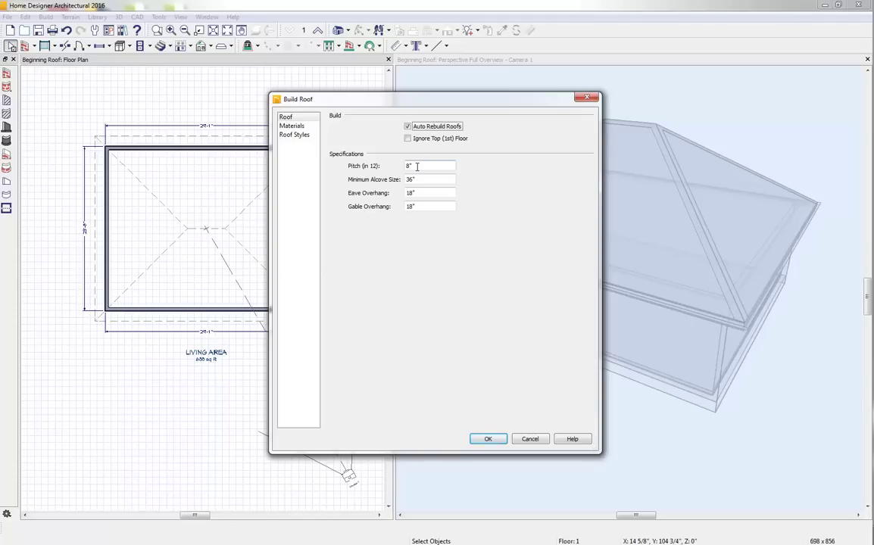
drag(417, 167, 386, 179)
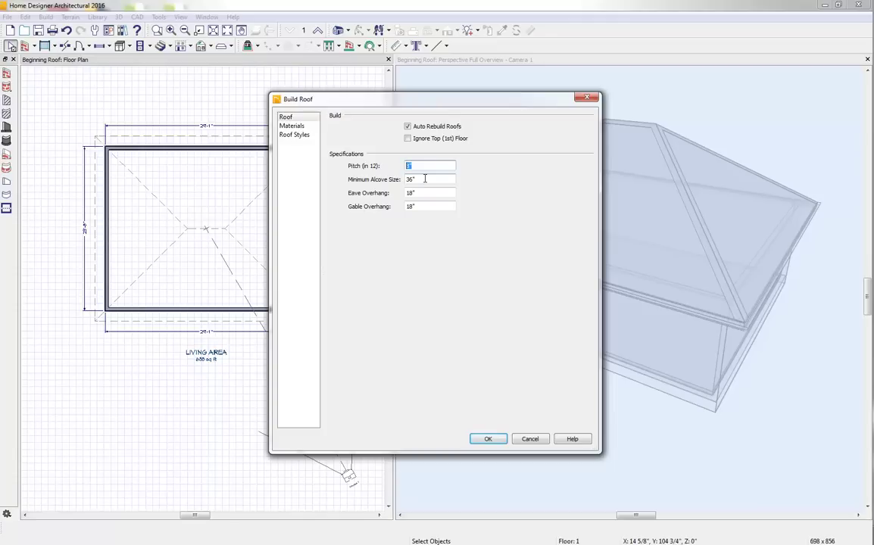
text(12)
click(486, 441)
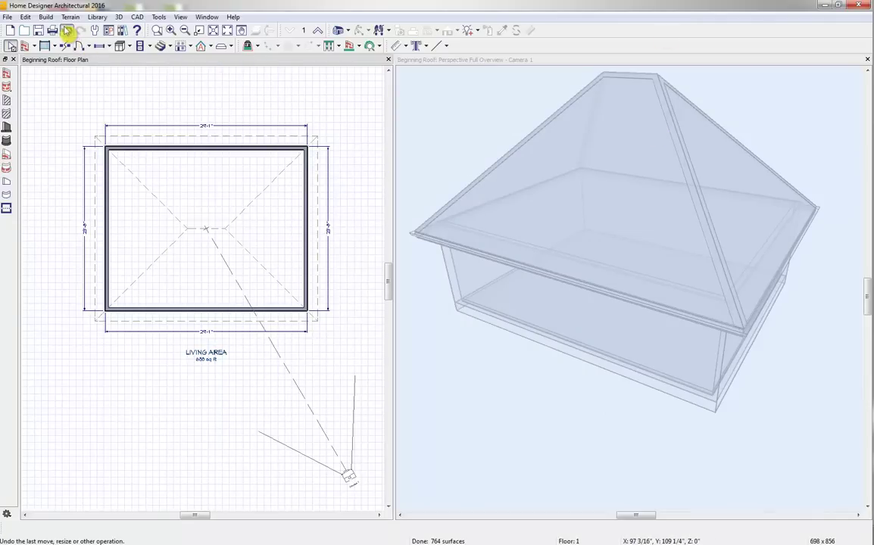
click(66, 30)
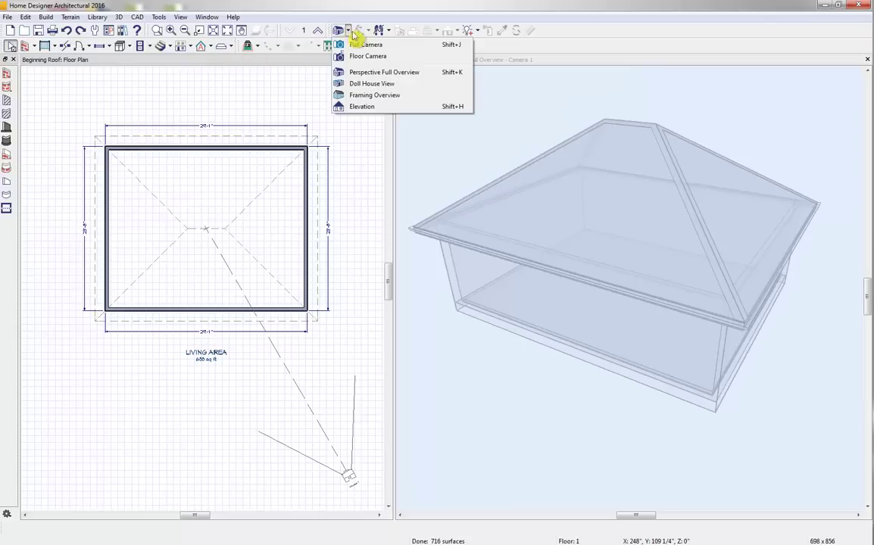
Step: Create an elevation view looking at the short side wall of the house to inspect the roof slope at the eave
click(398, 107)
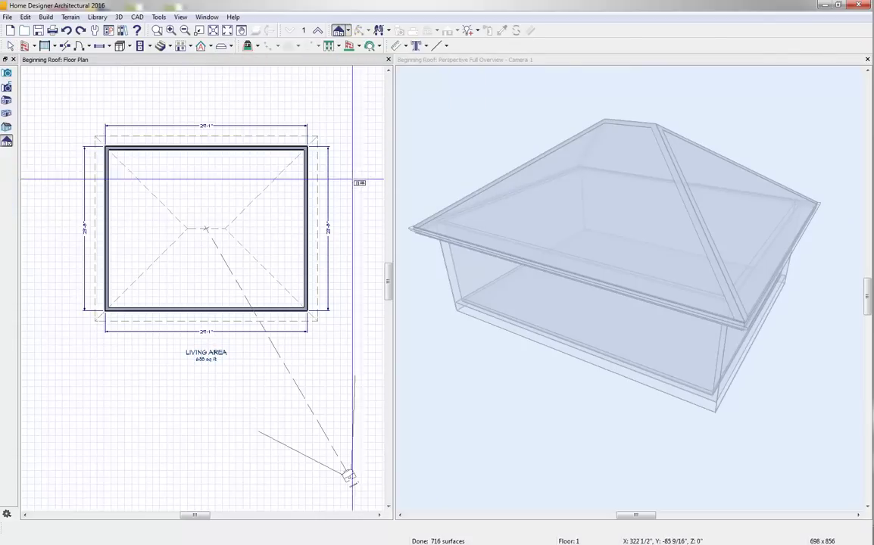
drag(370, 208, 289, 217)
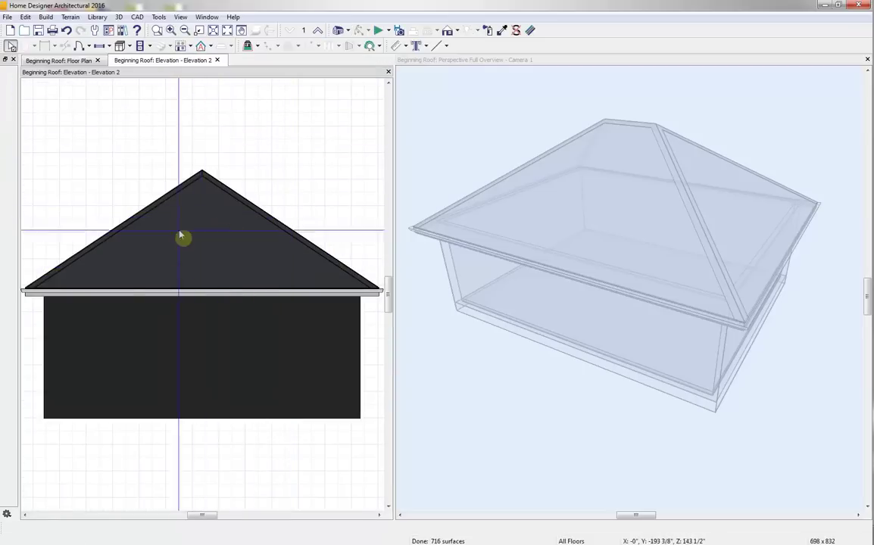
scroll(201, 214, up, 2)
scroll(82, 258, up, 3)
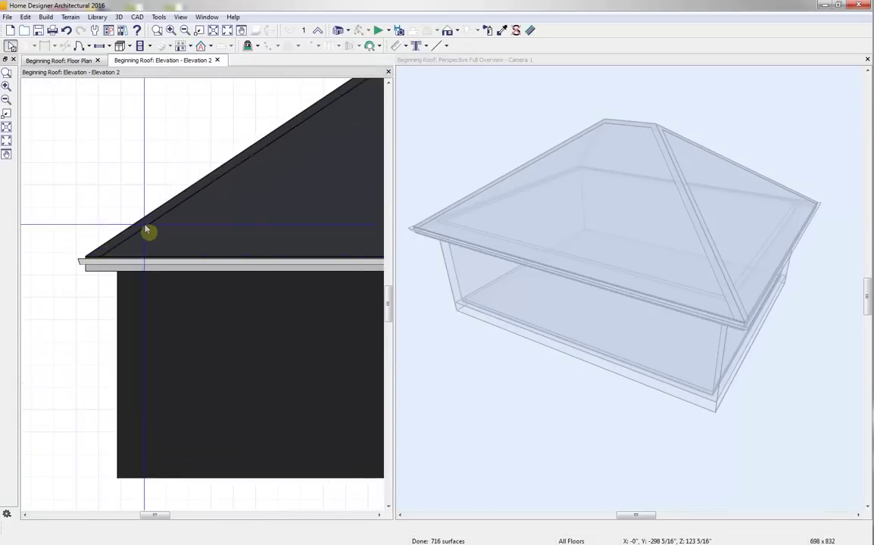
Step: Examine the roof-pitch-chart image for rise in inches over a one-foot run, and return to the elevation view
double_click(85, 267)
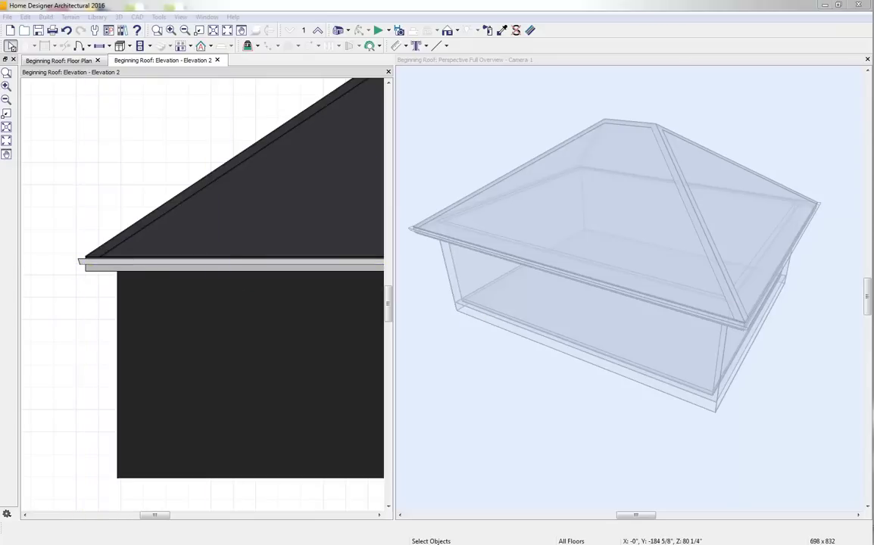
drag(689, 168, 525, 93)
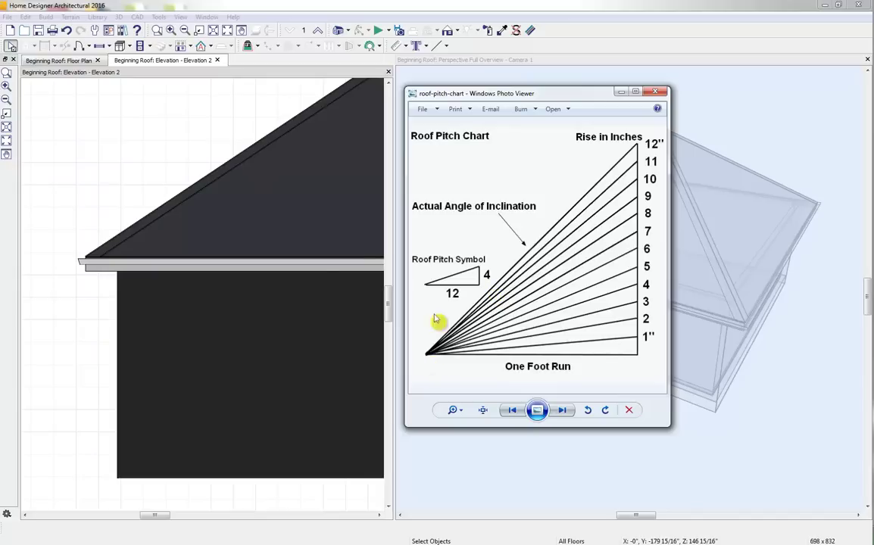
click(145, 60)
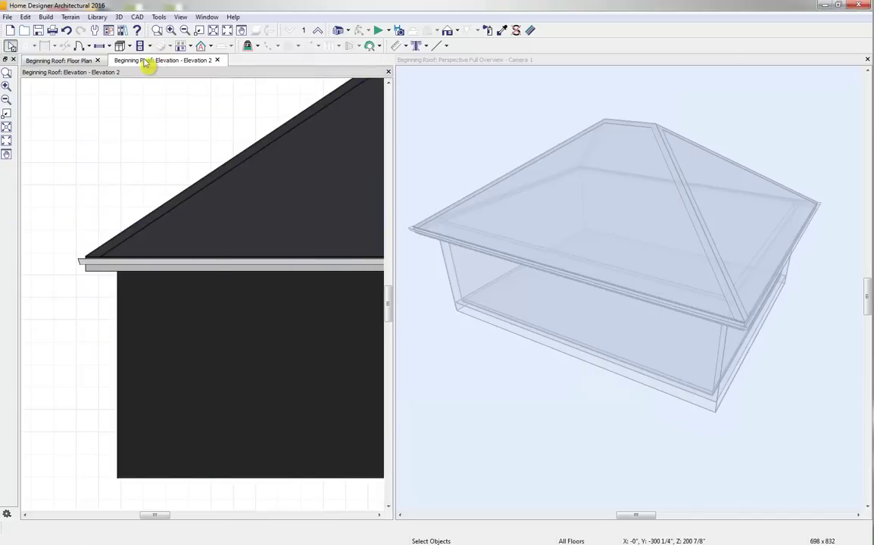
Step: Rebuild the roof with its pitch set to 12 in 12
click(211, 47)
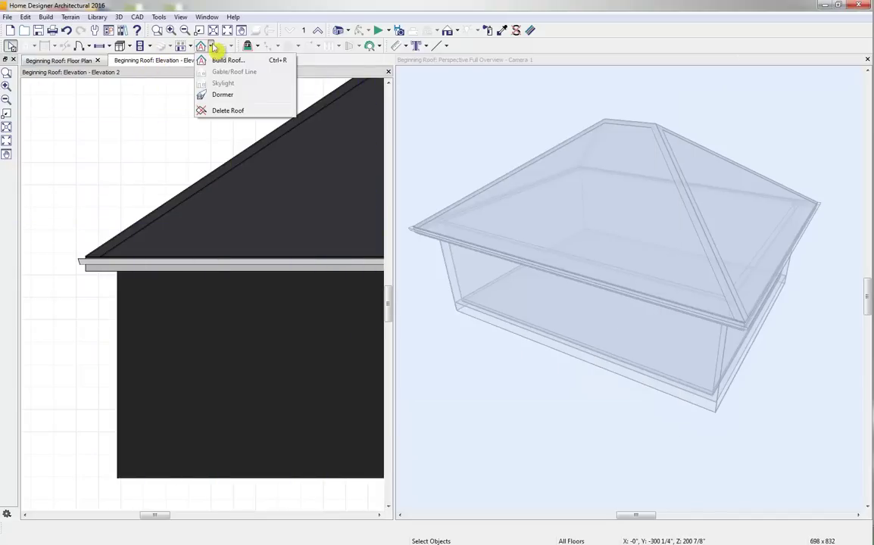
click(225, 60)
drag(429, 168, 331, 155)
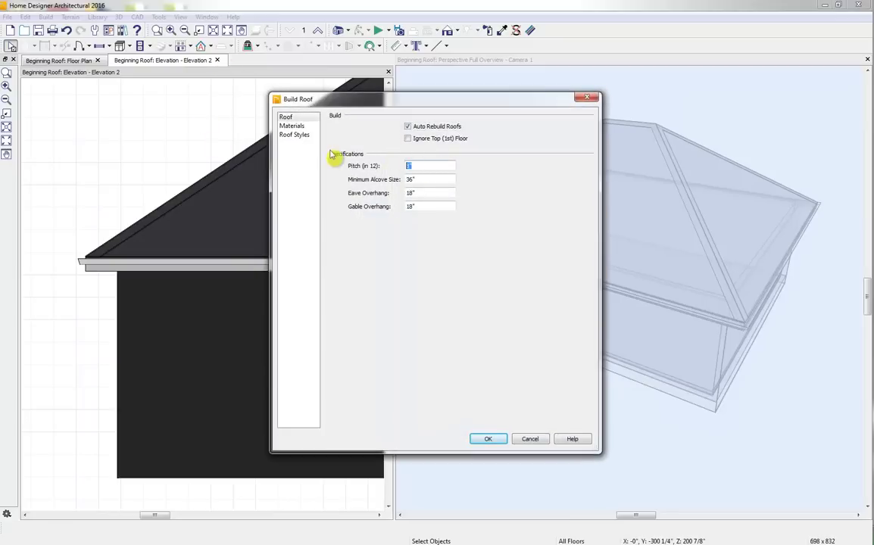
text(12)
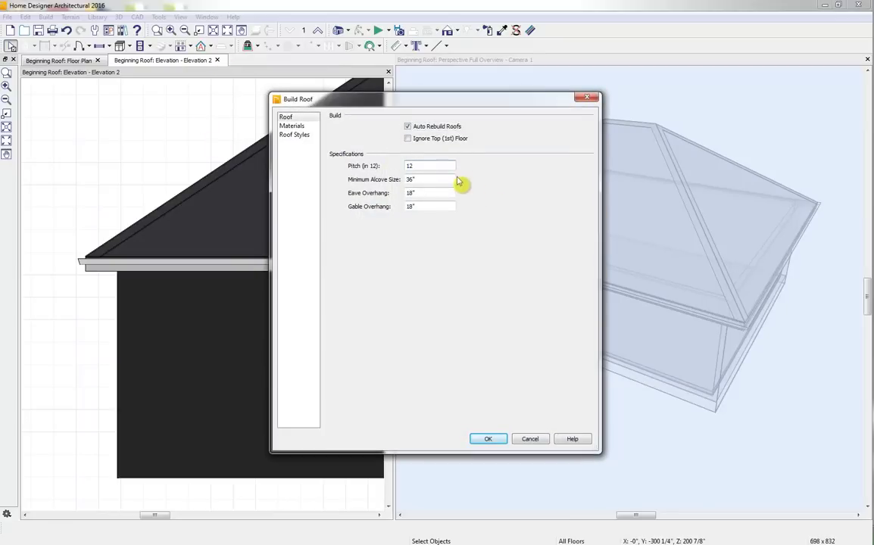
click(488, 439)
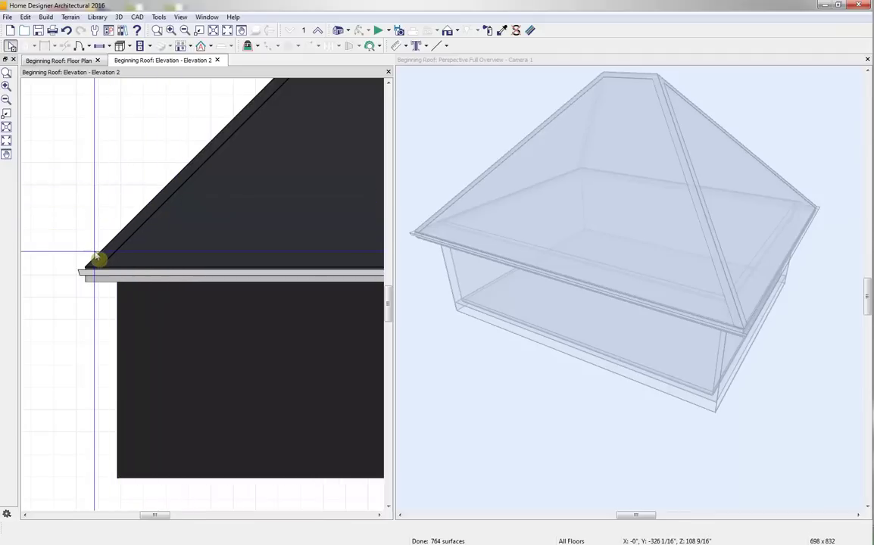
Step: Set the roof pitch to 8 in 12 and rebuild the roof
click(202, 45)
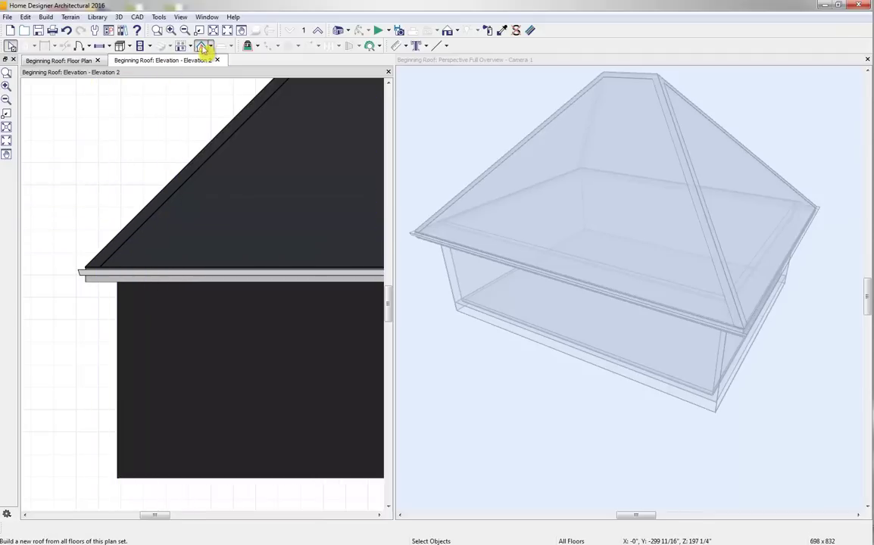
drag(431, 164, 402, 182)
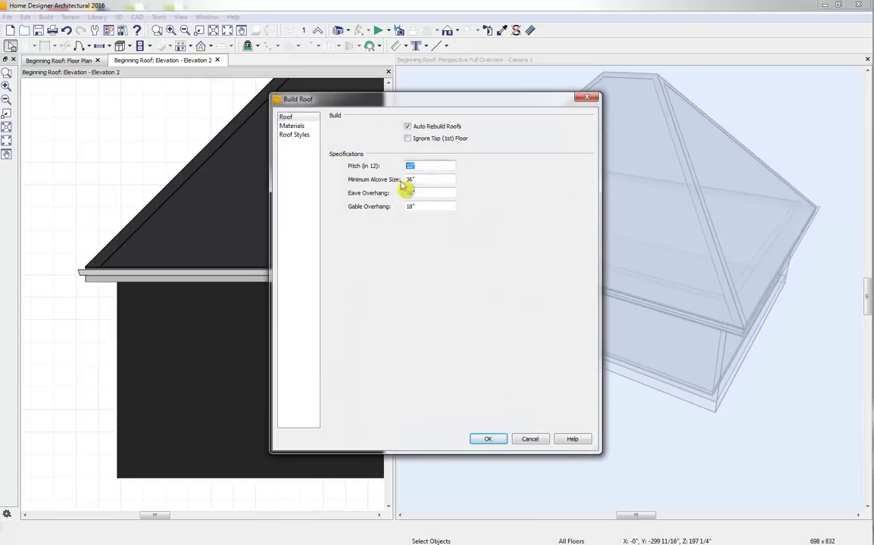
text(8)
click(449, 193)
click(489, 437)
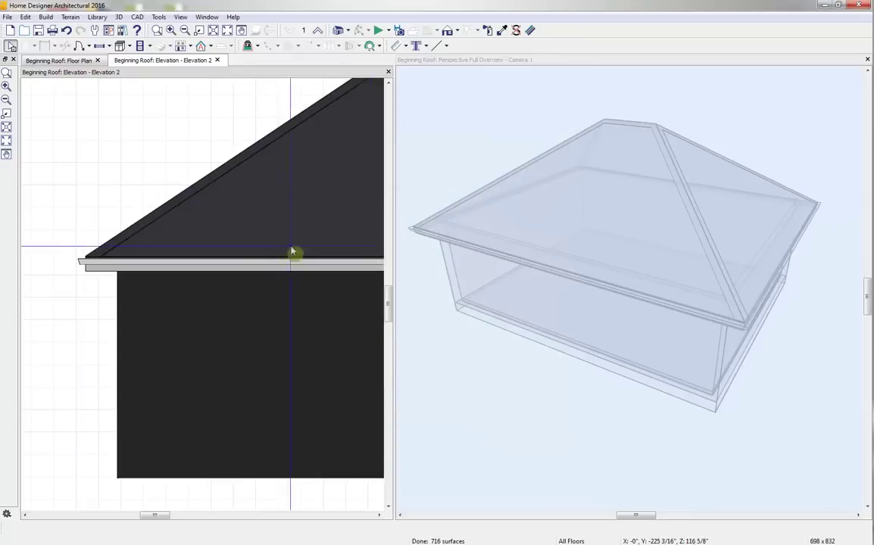
Step: Close the elevation view and return to selecting objects in the floor plan
click(217, 61)
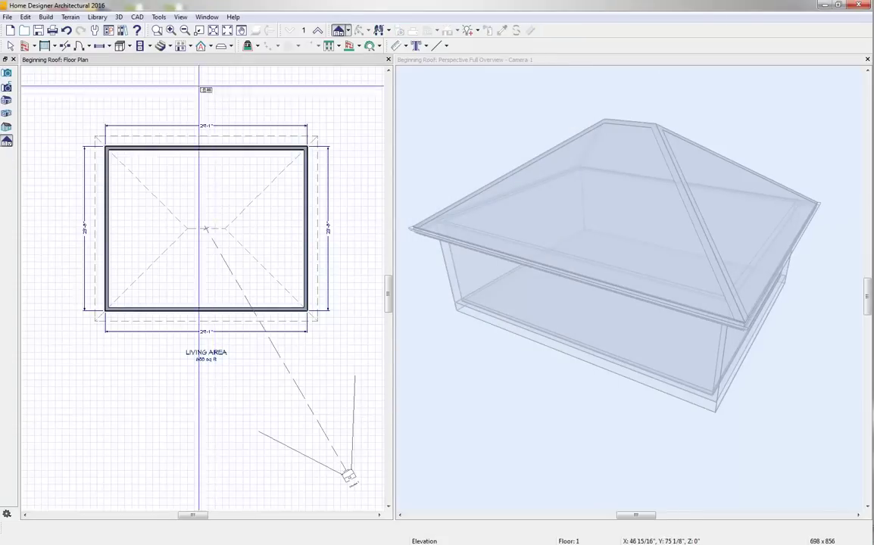
key(space)
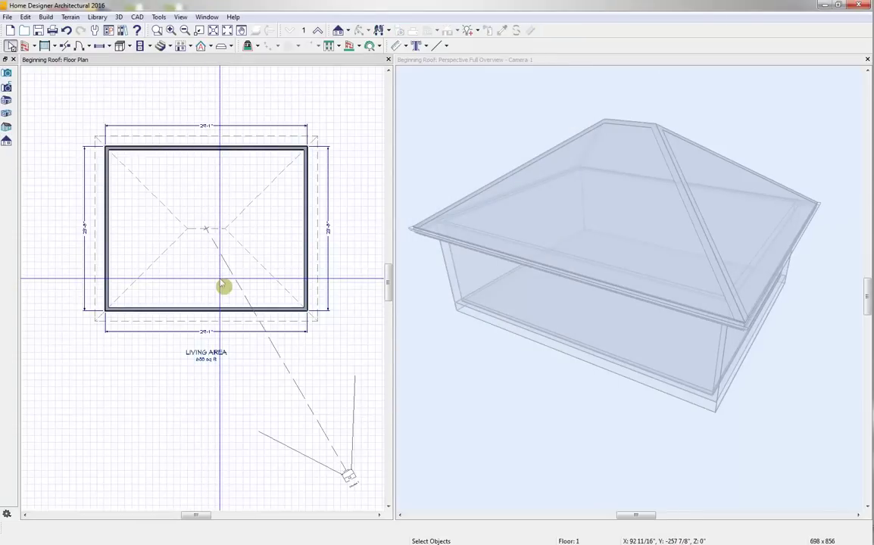
double_click(222, 285)
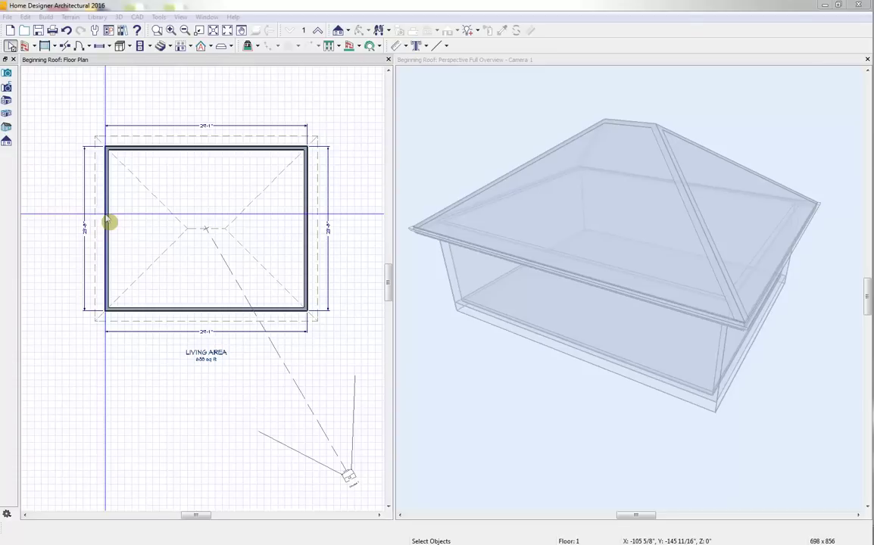
Step: Set the roof pitch over the floor plan's right-hand wall to 12 in 12 and inspect the resulting roof in the 3D overview
click(309, 223)
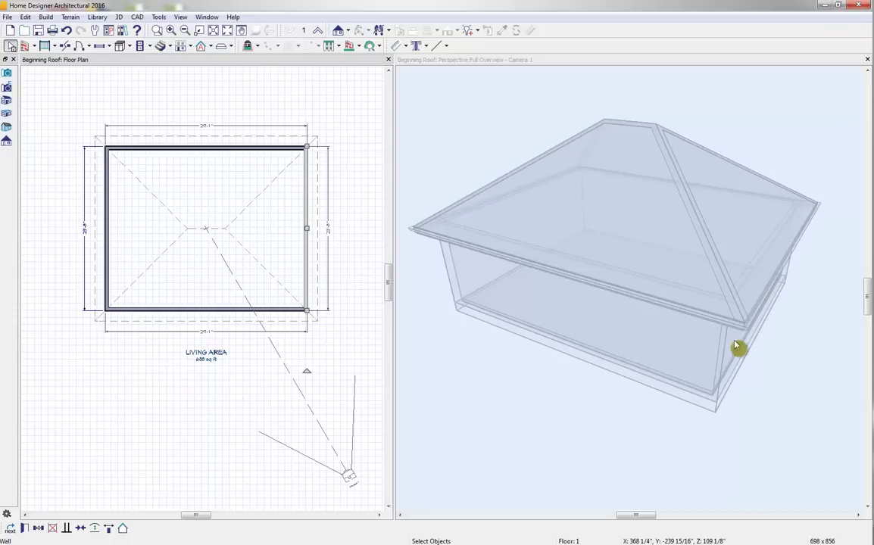
click(25, 529)
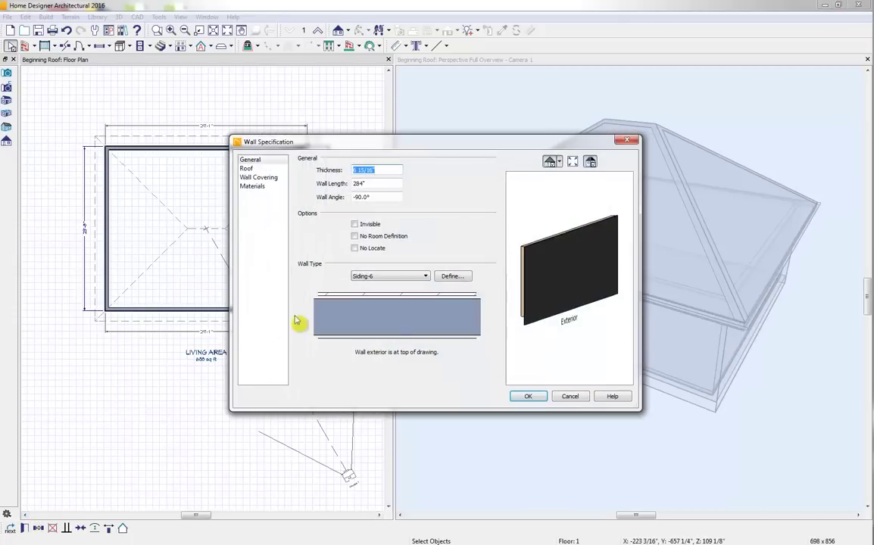
click(249, 170)
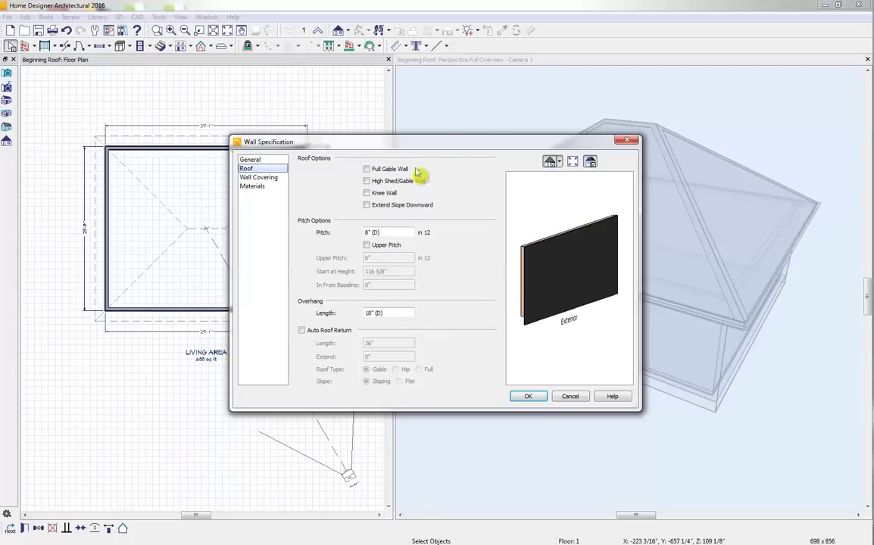
drag(454, 142, 645, 78)
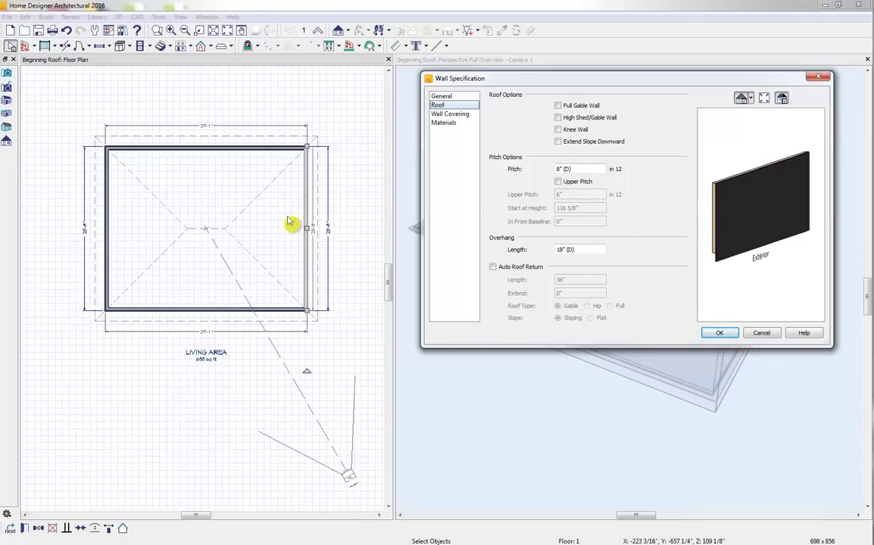
drag(596, 168, 495, 165)
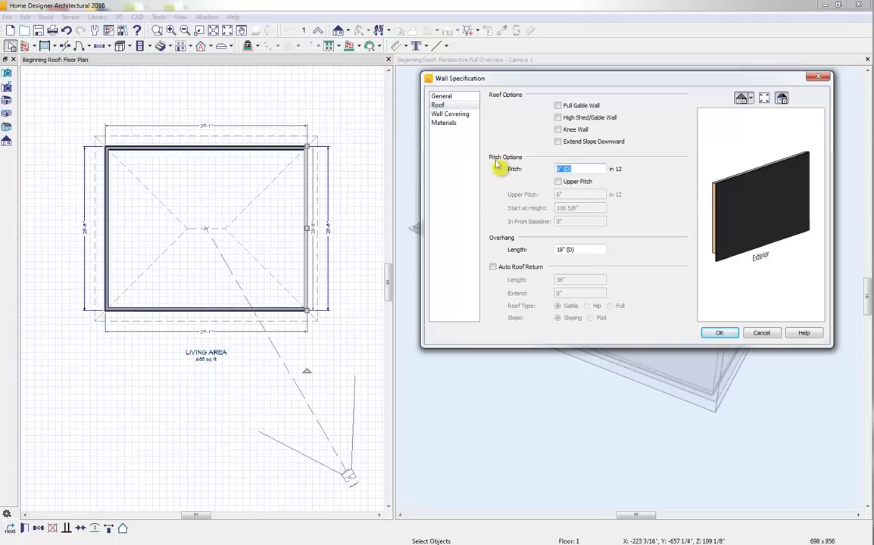
text(12)
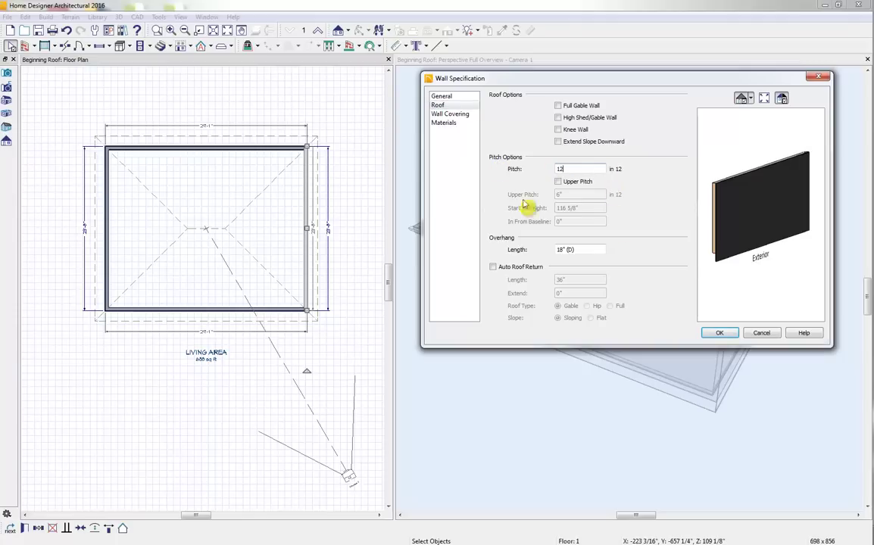
click(721, 334)
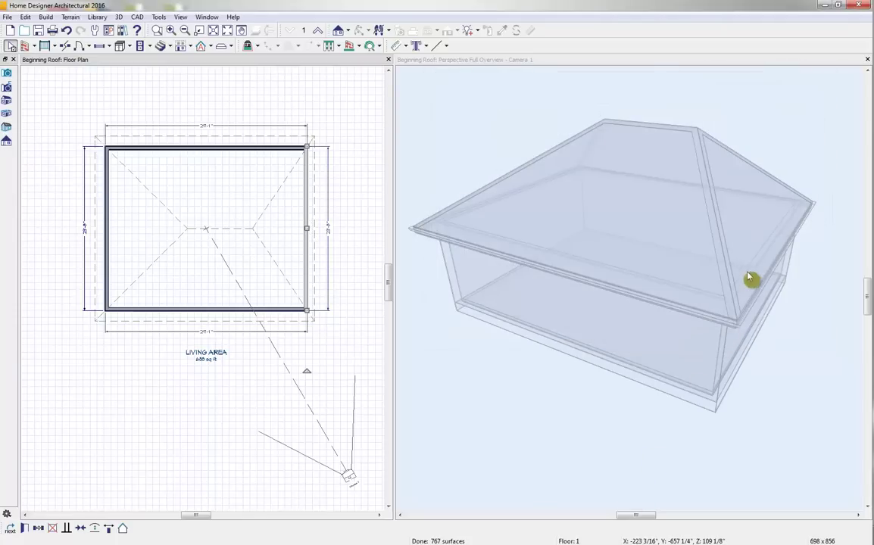
click(495, 166)
click(359, 30)
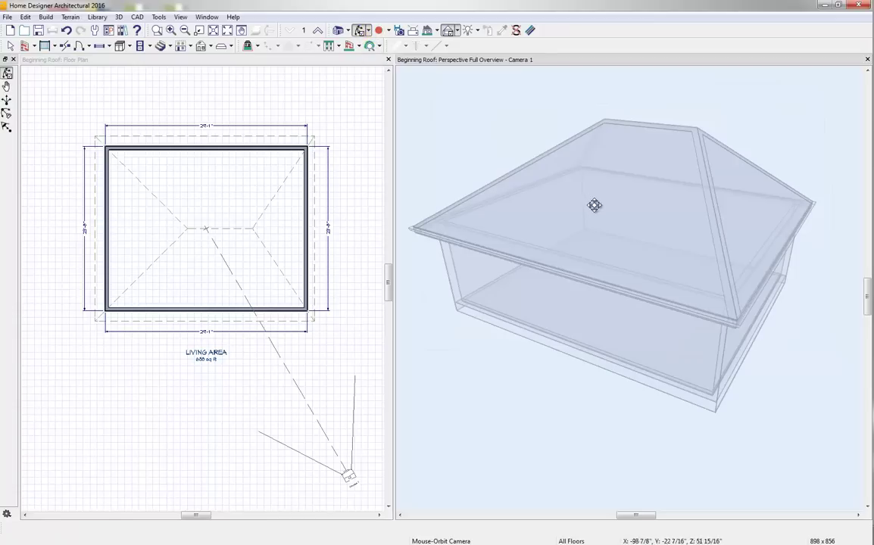
drag(594, 205, 758, 247)
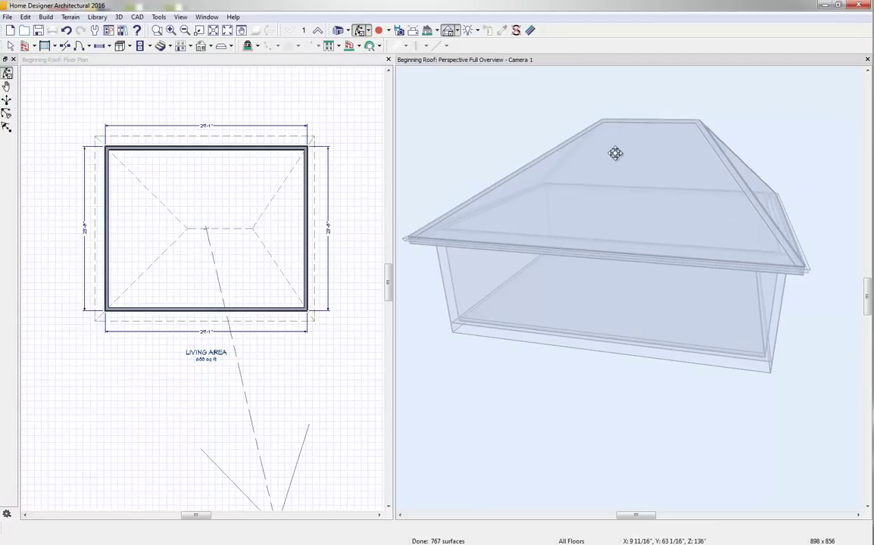
Step: Return the right-hand wall's roof pitch to 8 in 12, make it a Full Gable Wall, and inspect both roof ends in 3D
click(307, 234)
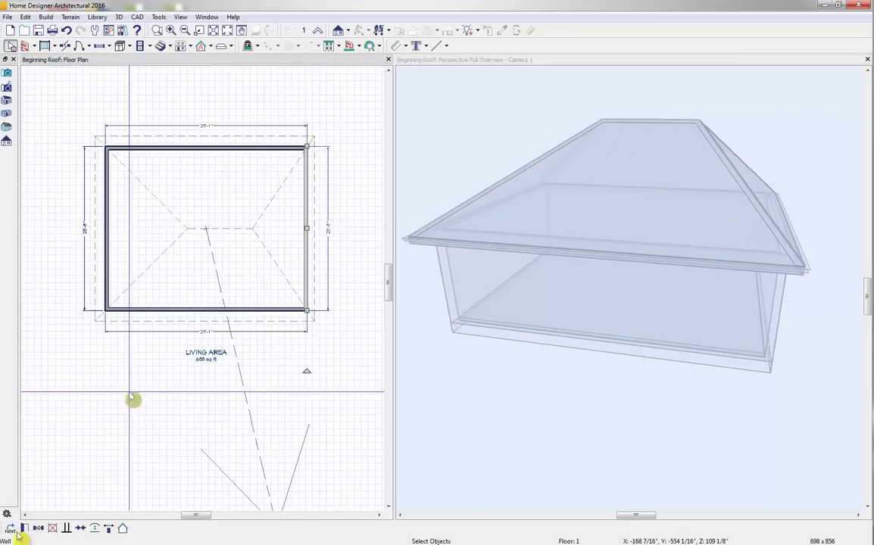
click(25, 529)
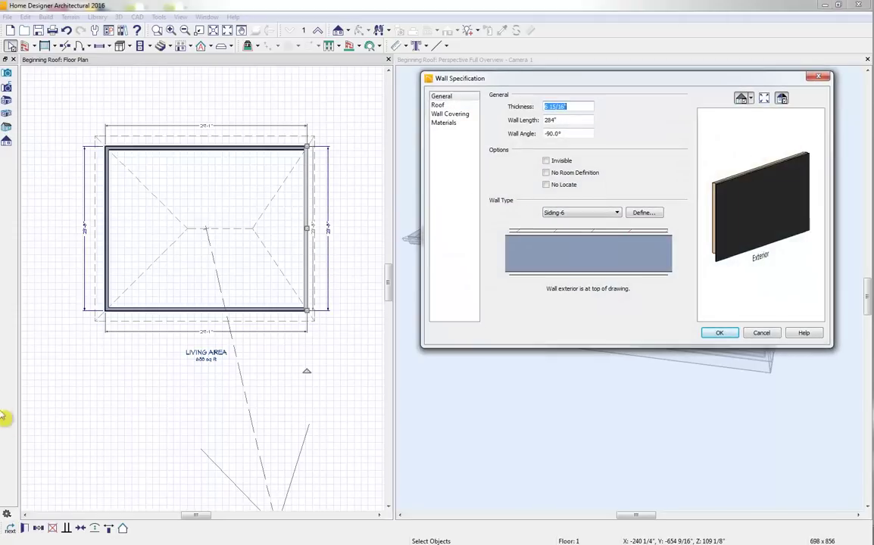
click(439, 105)
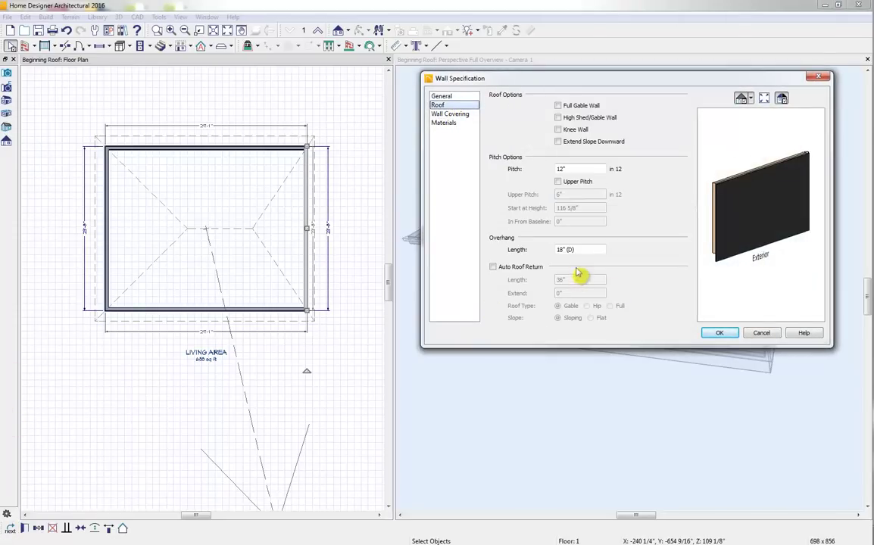
drag(569, 167, 512, 172)
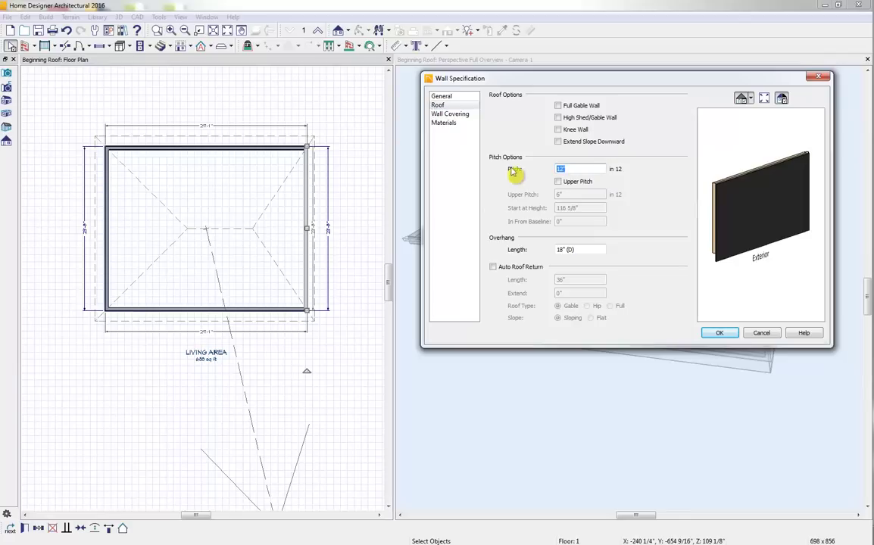
text(8)
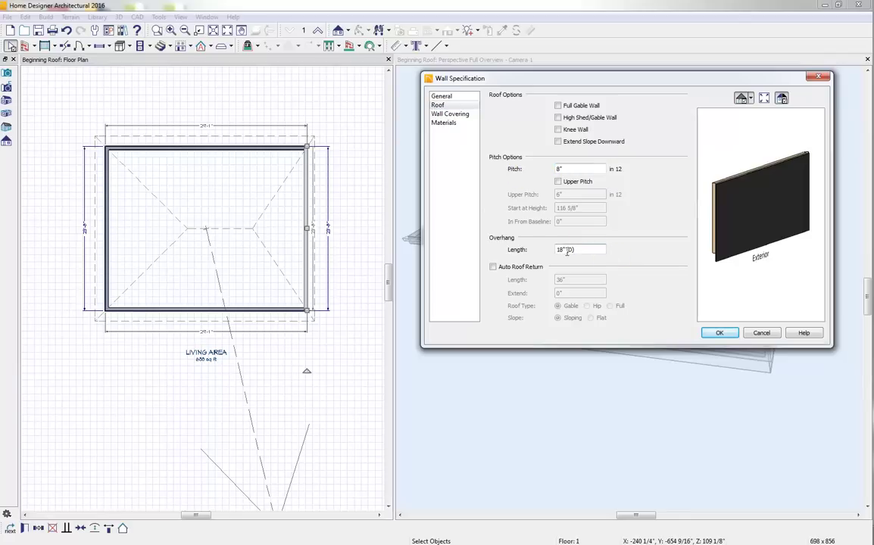
drag(566, 251, 515, 250)
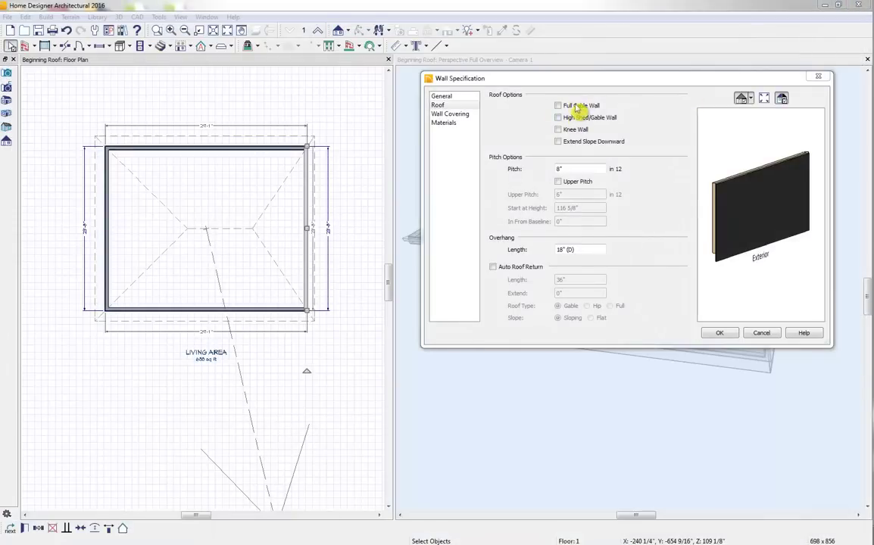
click(572, 106)
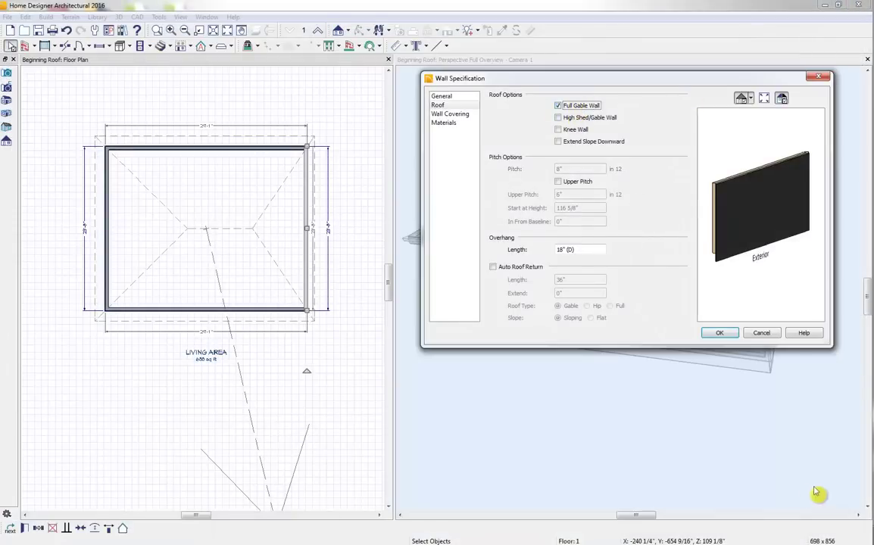
click(721, 333)
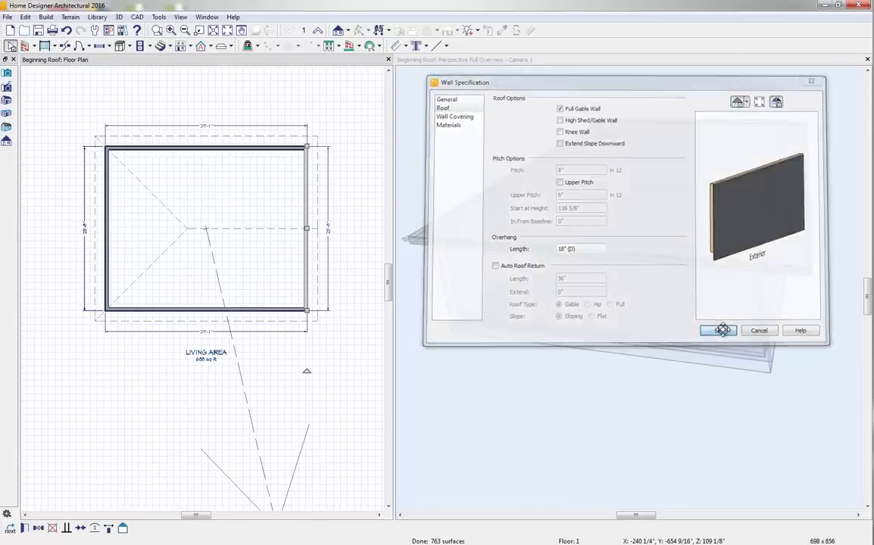
drag(764, 169, 694, 158)
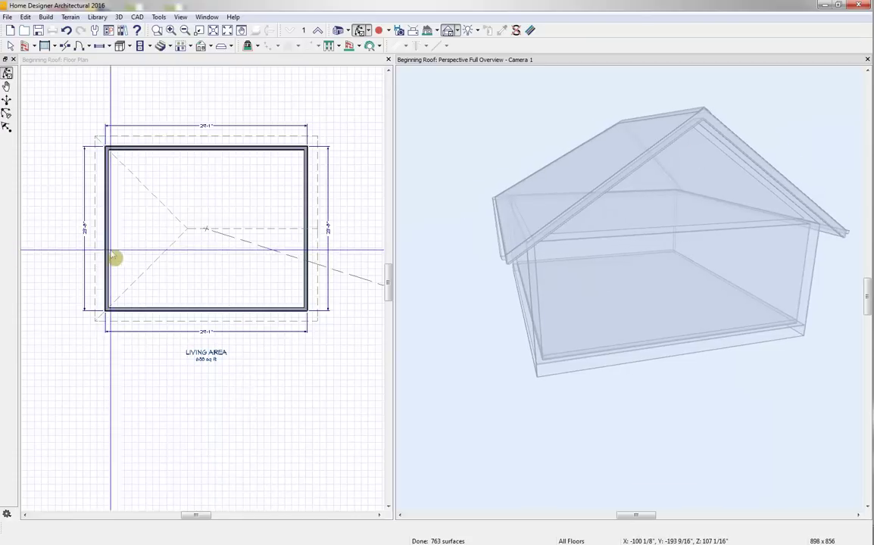
drag(605, 172, 767, 166)
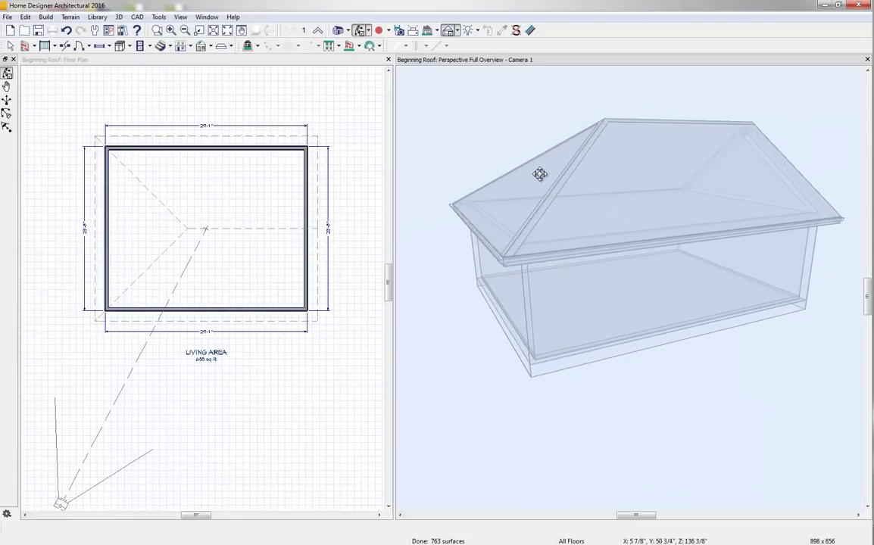
Step: Change the floor plan's left-hand wall into a gable wall, toggling it back to a hip once for comparison
click(105, 218)
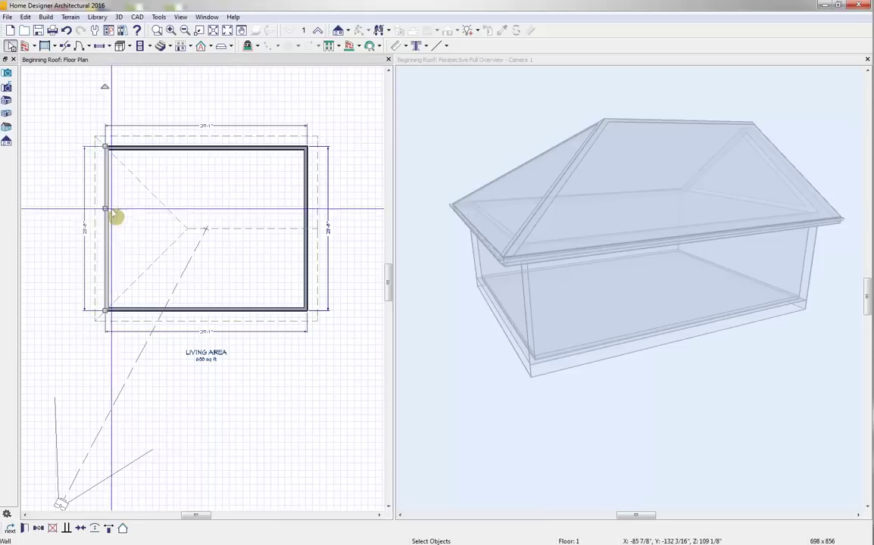
click(123, 529)
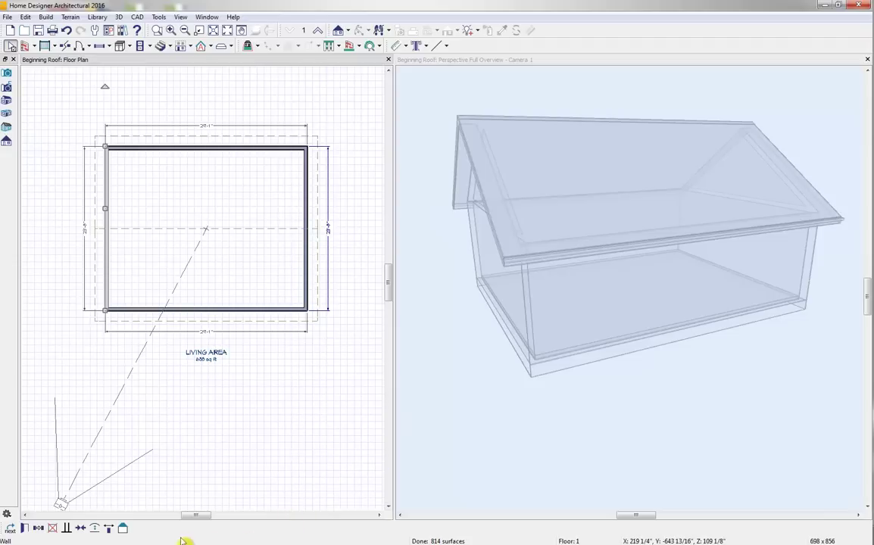
click(124, 529)
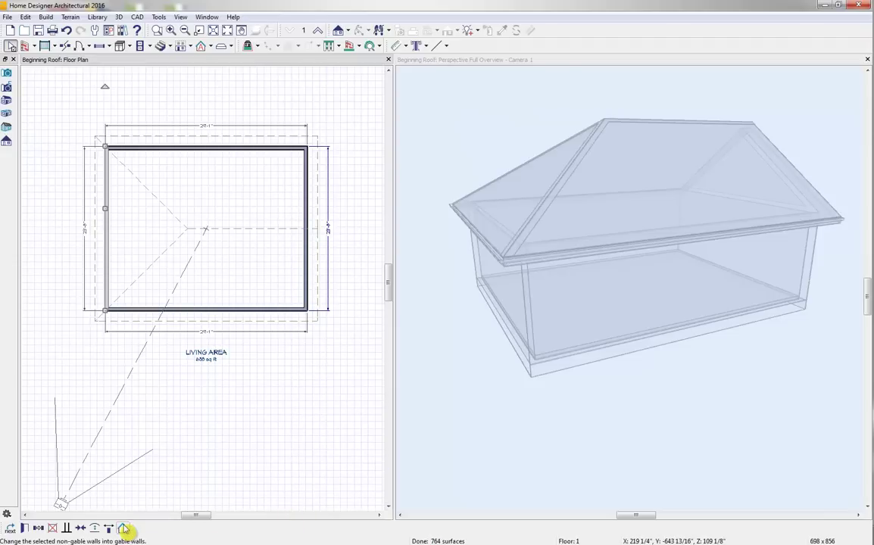
click(123, 529)
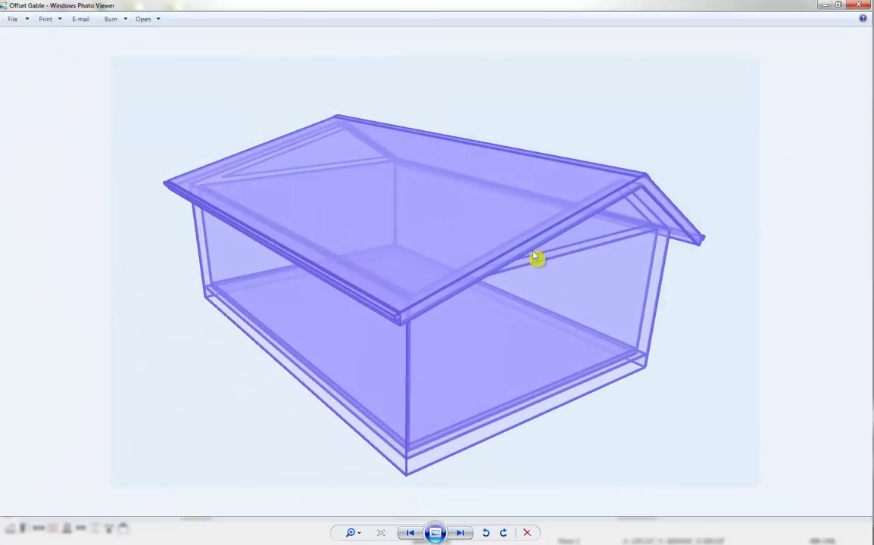
Step: Close the Offset Gable reference image, set the roof pitch over the plan's lower wall to 4 in 12, and inspect the roof in 3D
click(854, 6)
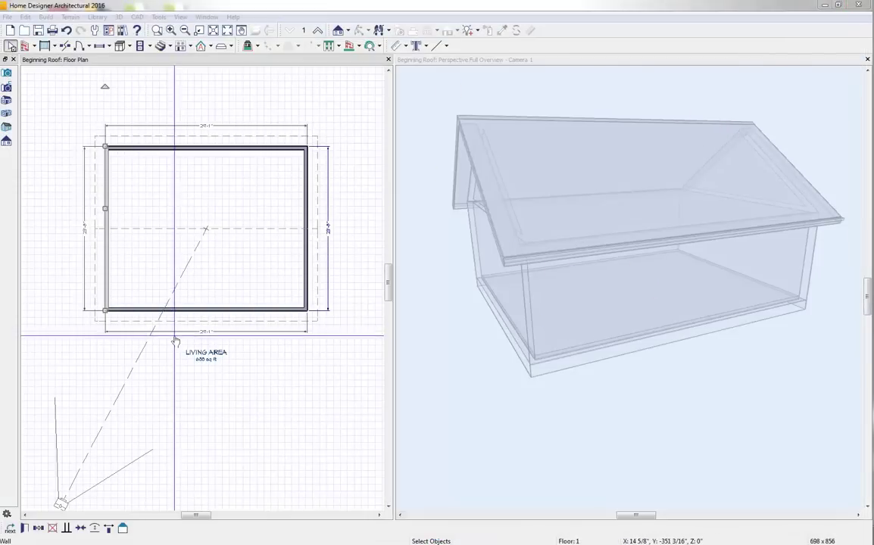
click(218, 310)
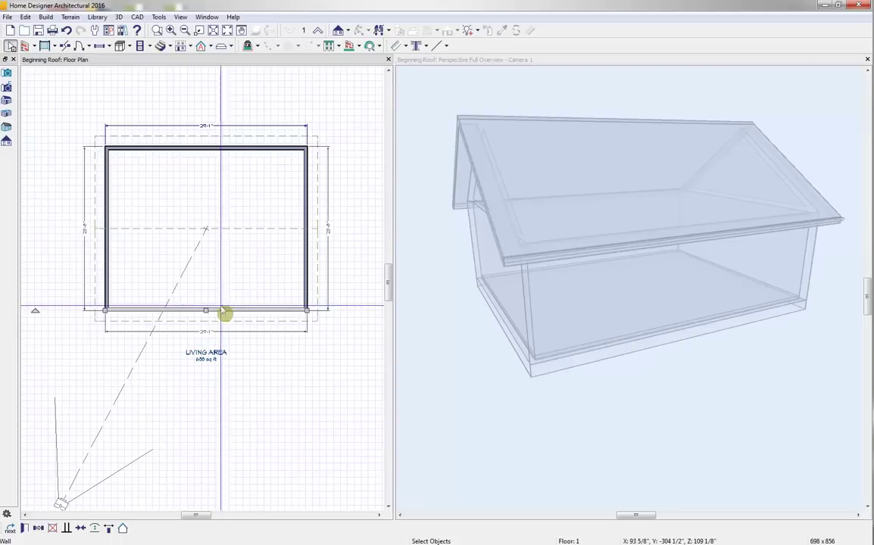
click(24, 529)
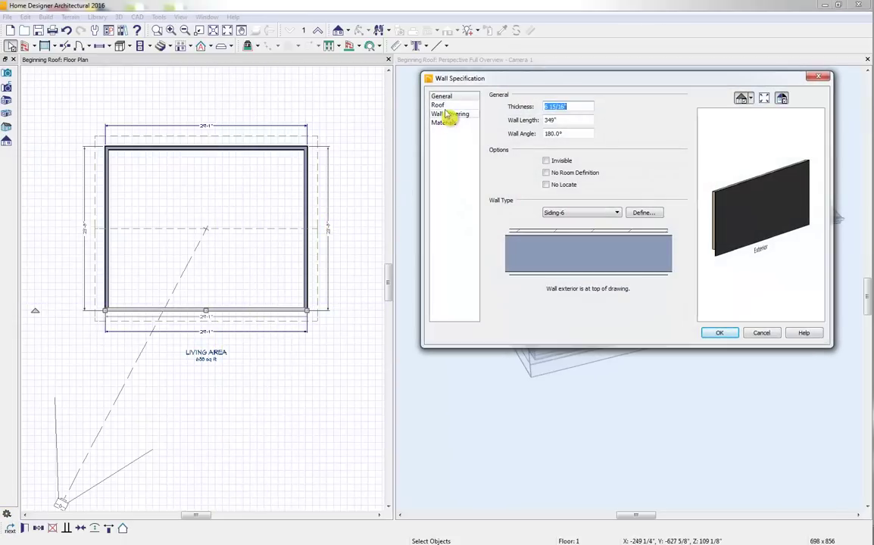
click(450, 105)
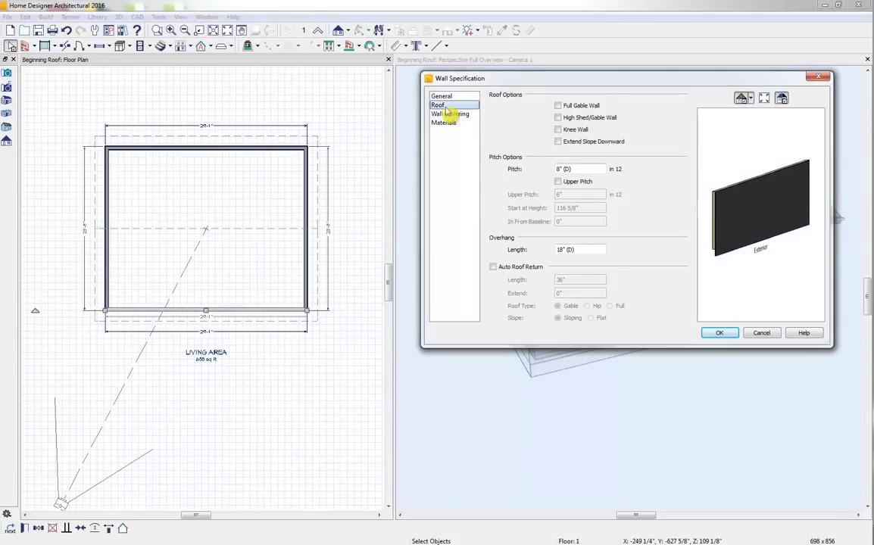
drag(591, 172, 503, 171)
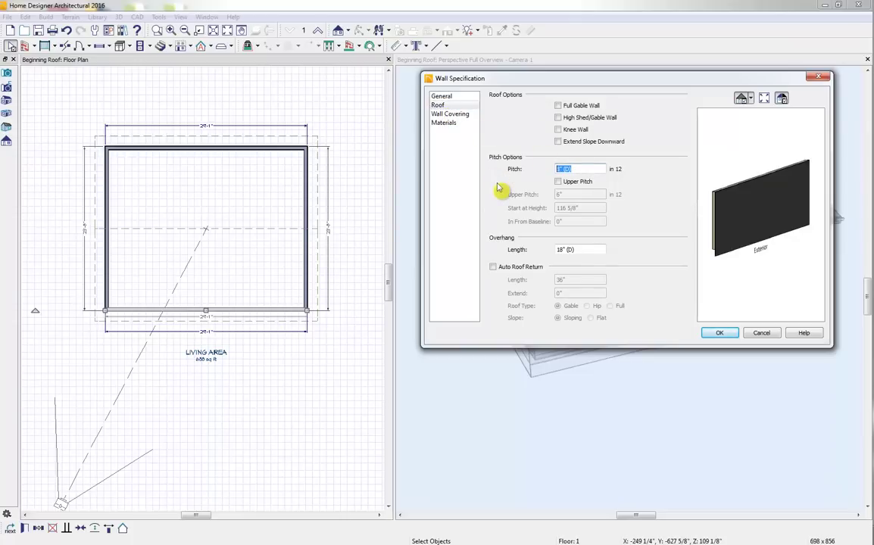
text(4)
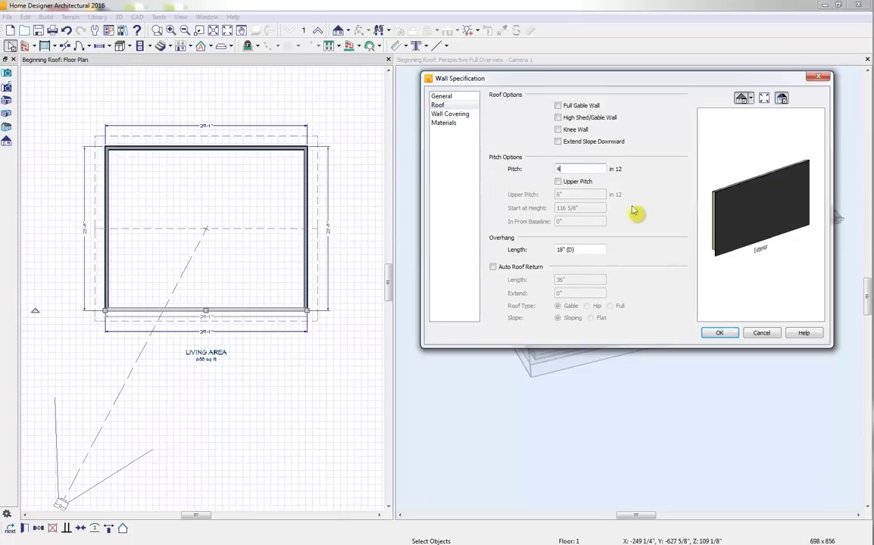
click(722, 333)
click(573, 136)
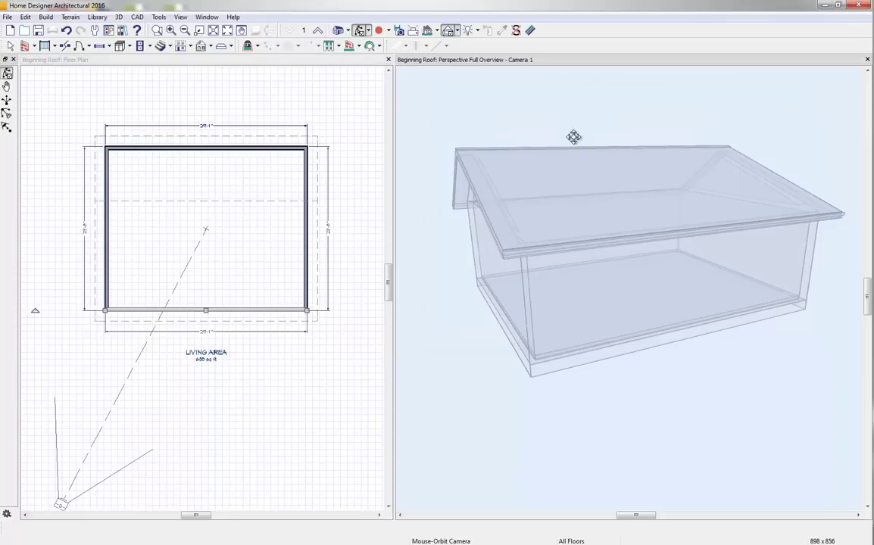
drag(555, 112, 616, 112)
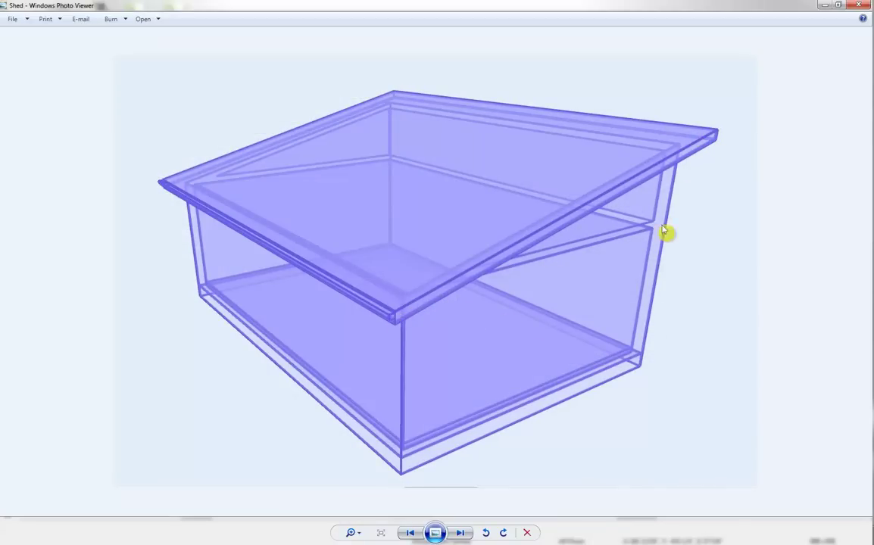
Step: Close the Shed reference image, make the floor plan's upper wall a High Shed/Gable Wall, and inspect the shed roof in the 3D overview
click(823, 6)
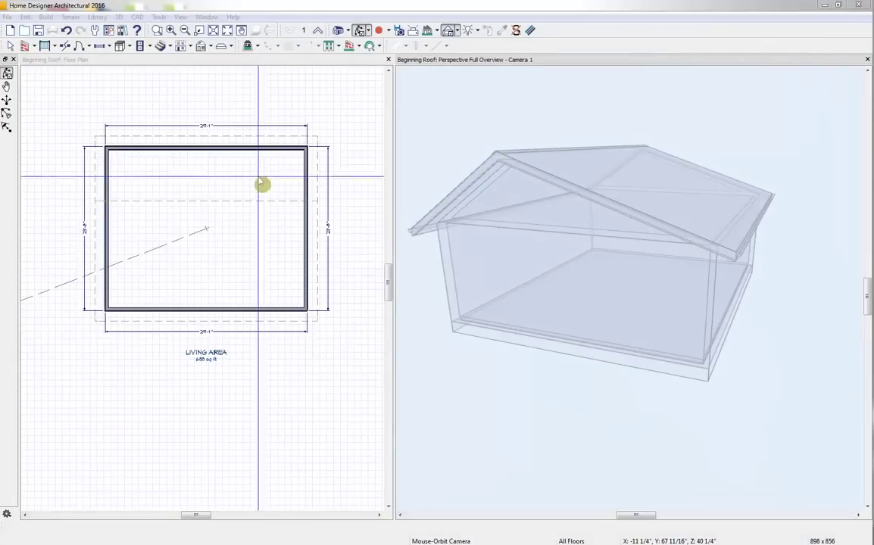
click(256, 146)
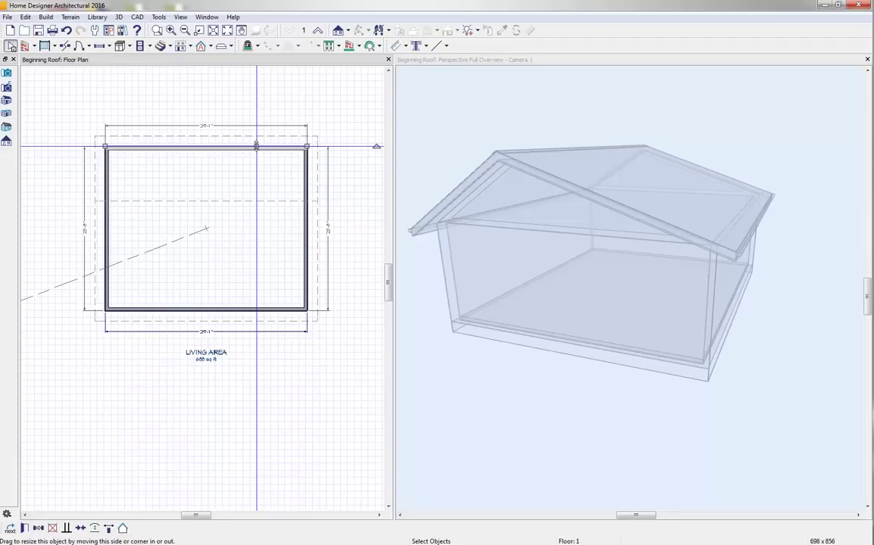
click(25, 529)
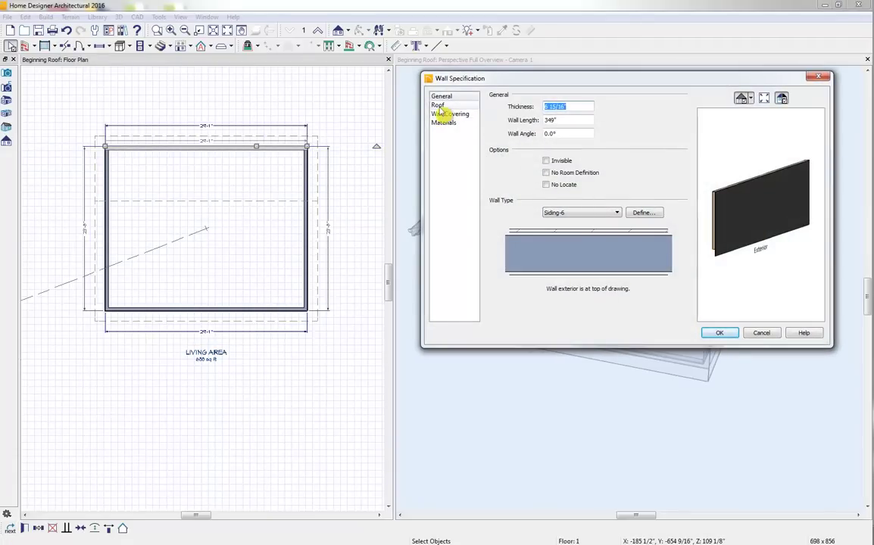
click(439, 106)
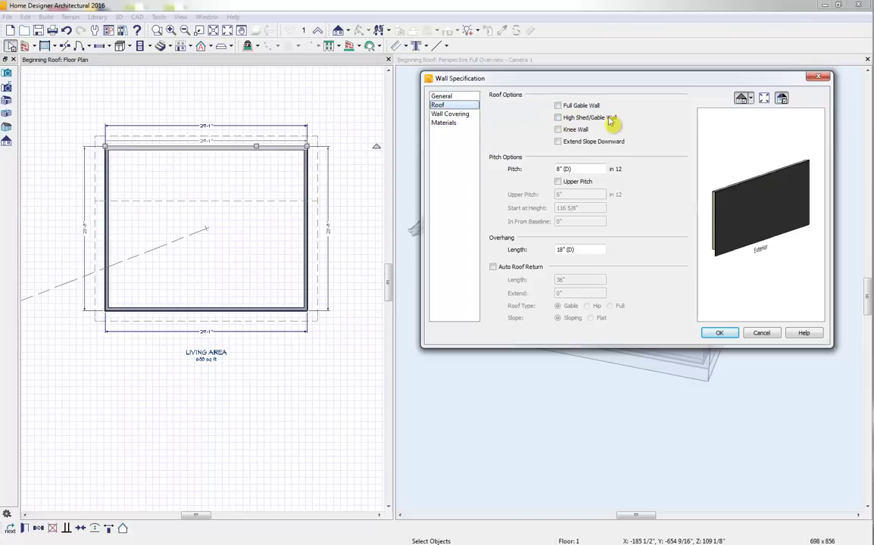
click(570, 119)
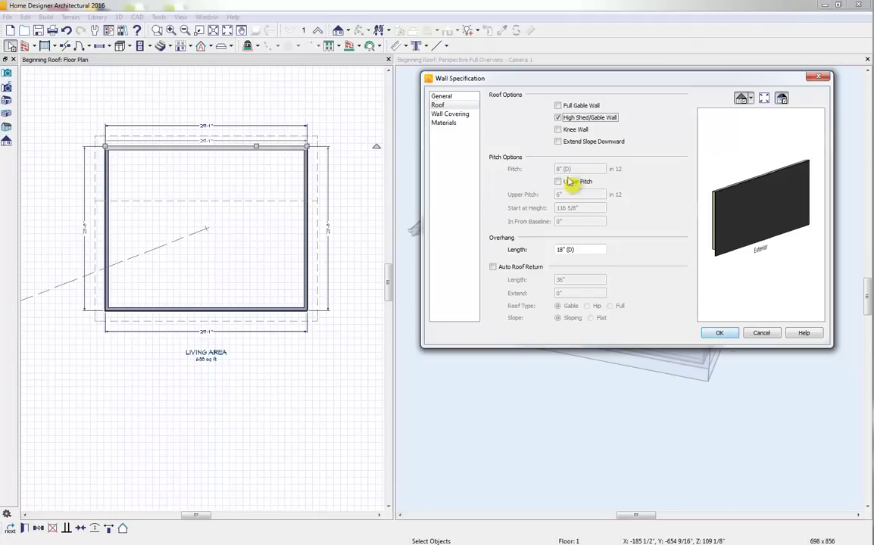
click(719, 333)
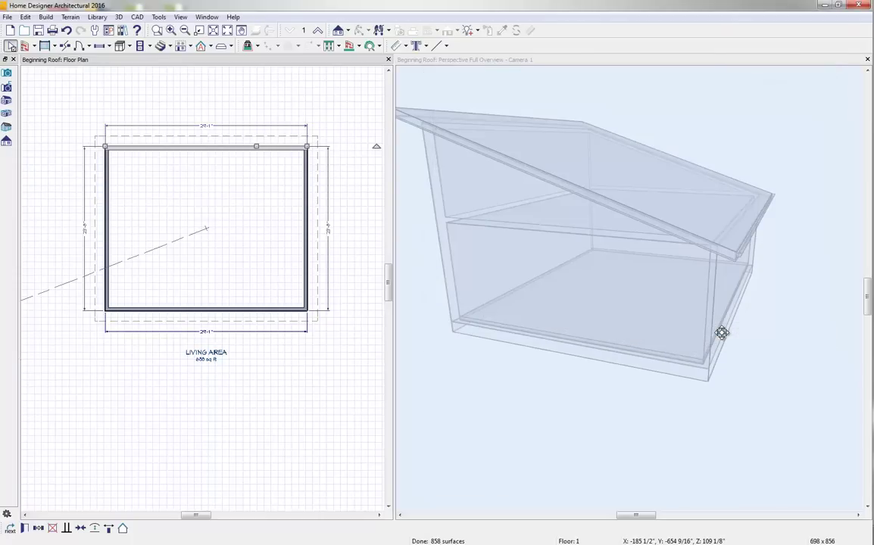
click(570, 122)
drag(558, 128, 634, 132)
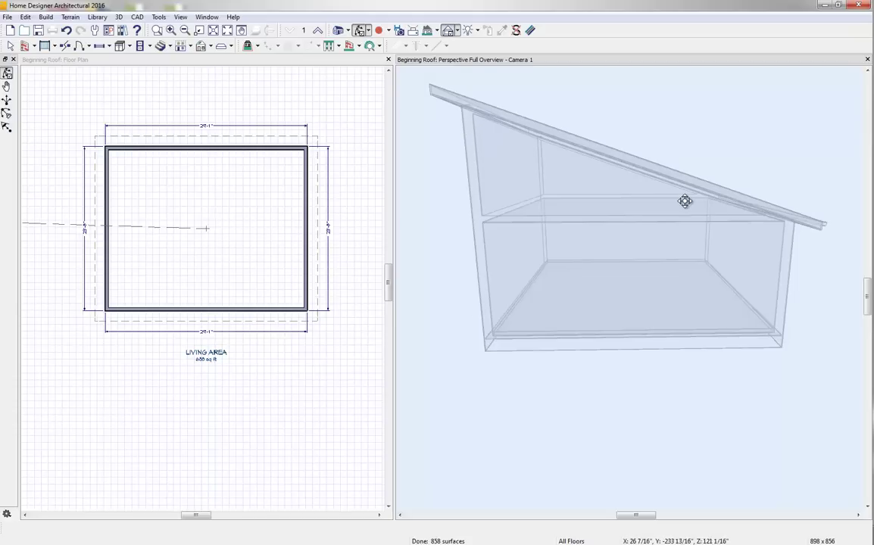
Step: Set the shed roof's pitch over the floor plan's lower wall to 2 in 12
click(249, 313)
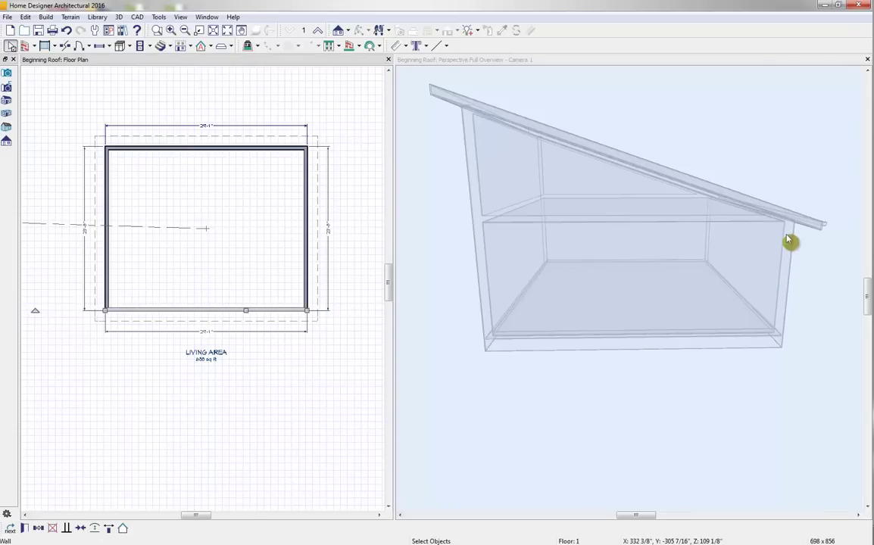
click(25, 529)
click(454, 107)
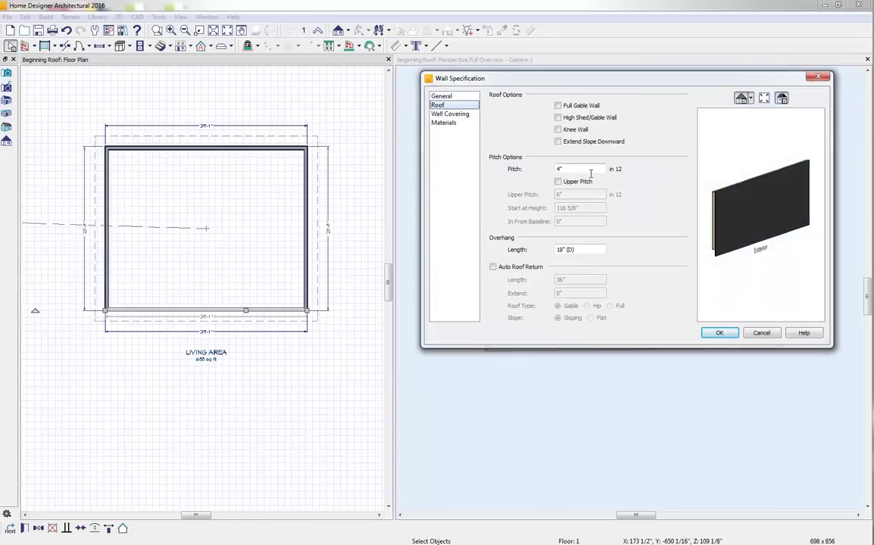
drag(590, 172, 498, 185)
text(2)
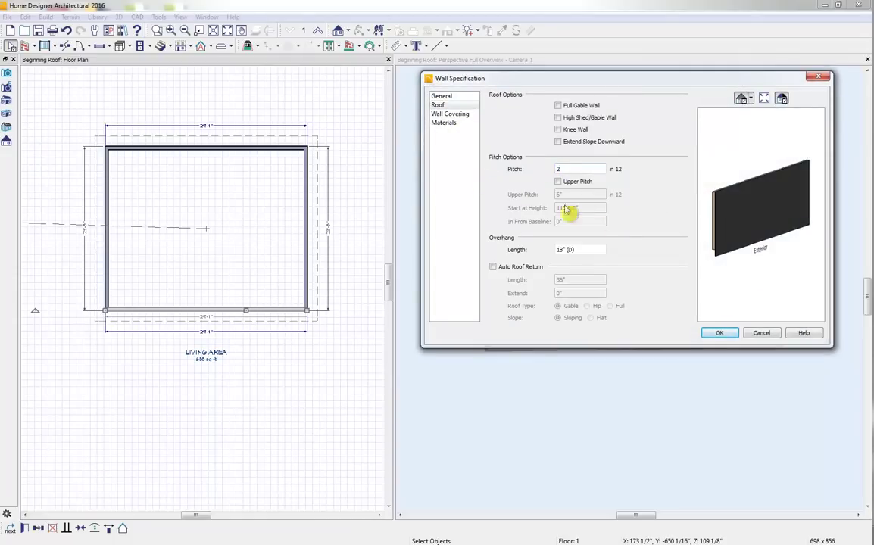
click(719, 335)
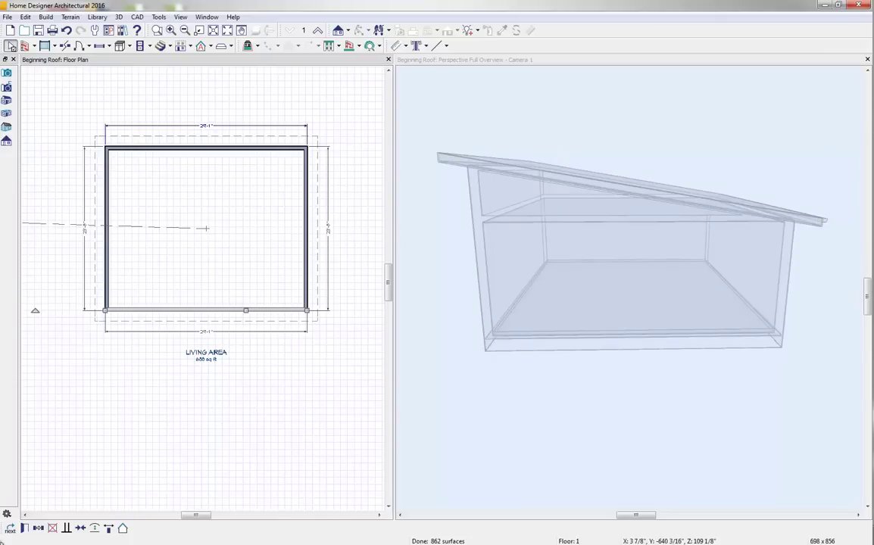
click(23, 528)
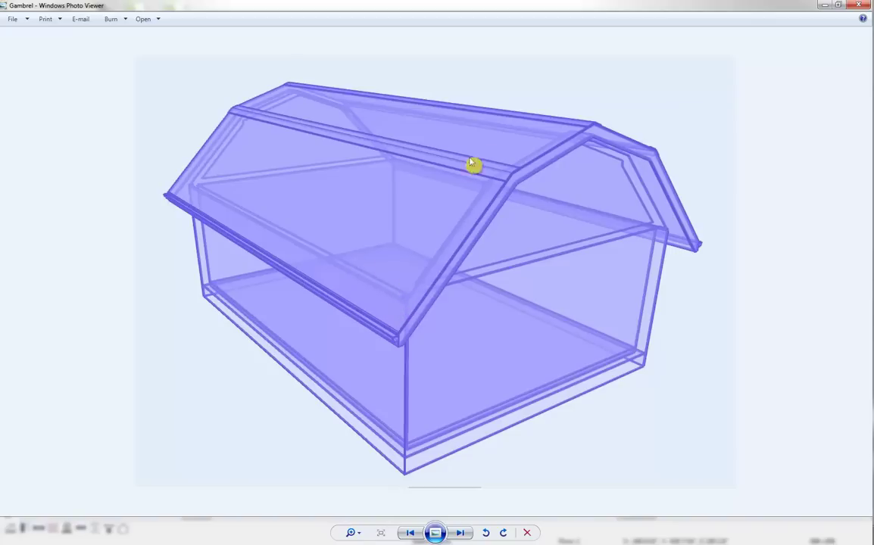
click(855, 5)
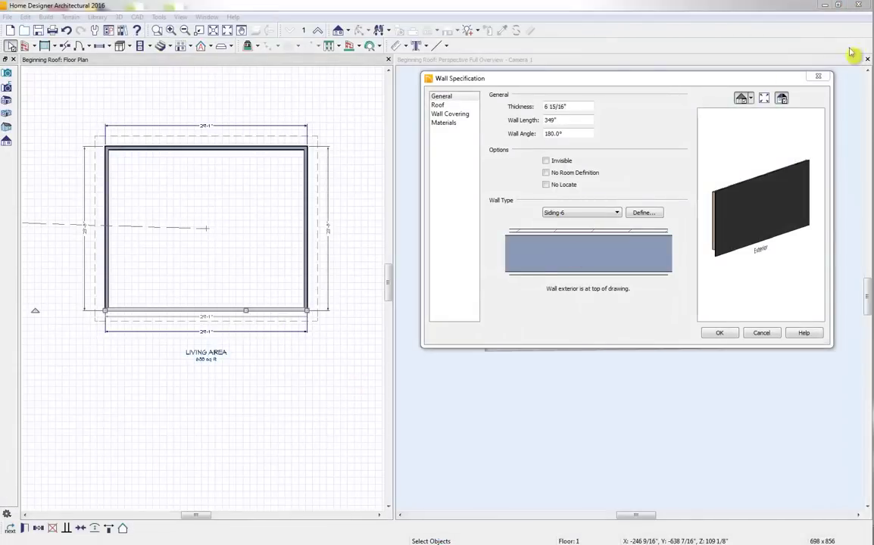
click(442, 106)
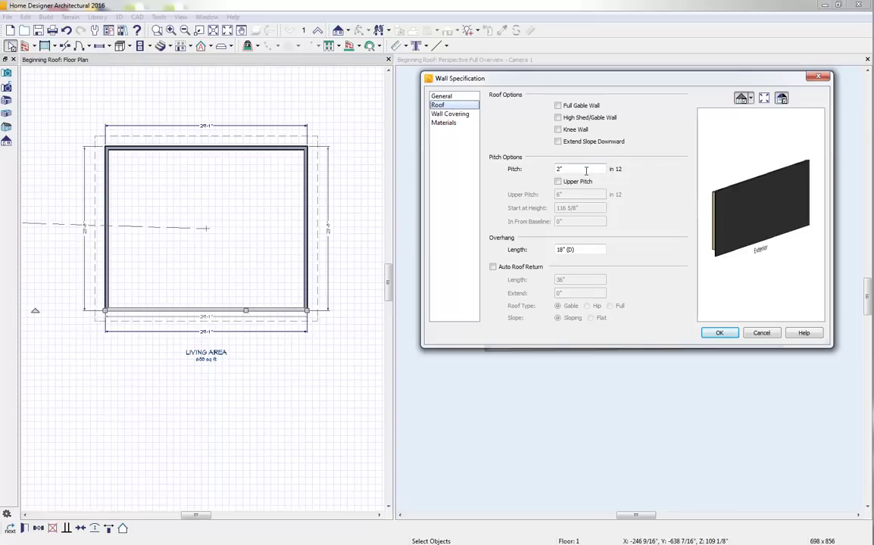
drag(585, 171, 501, 168)
text(10)
click(577, 182)
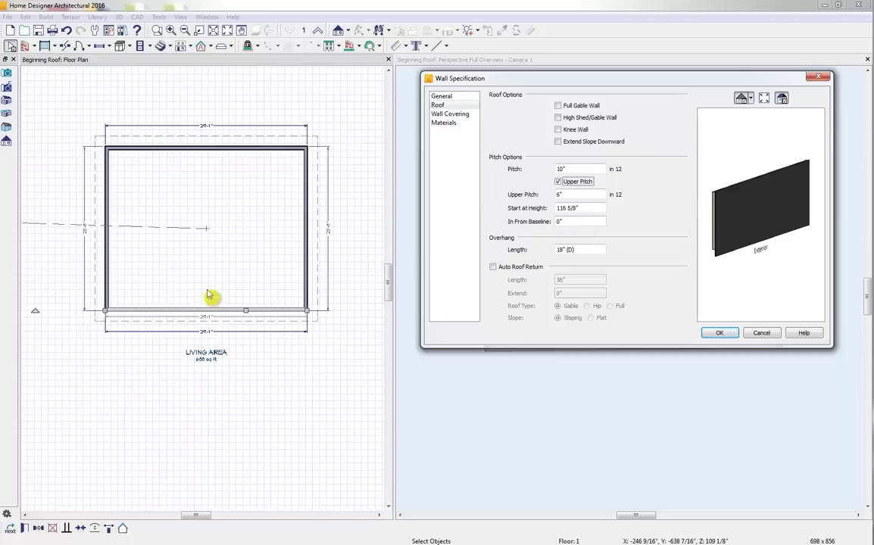
click(820, 80)
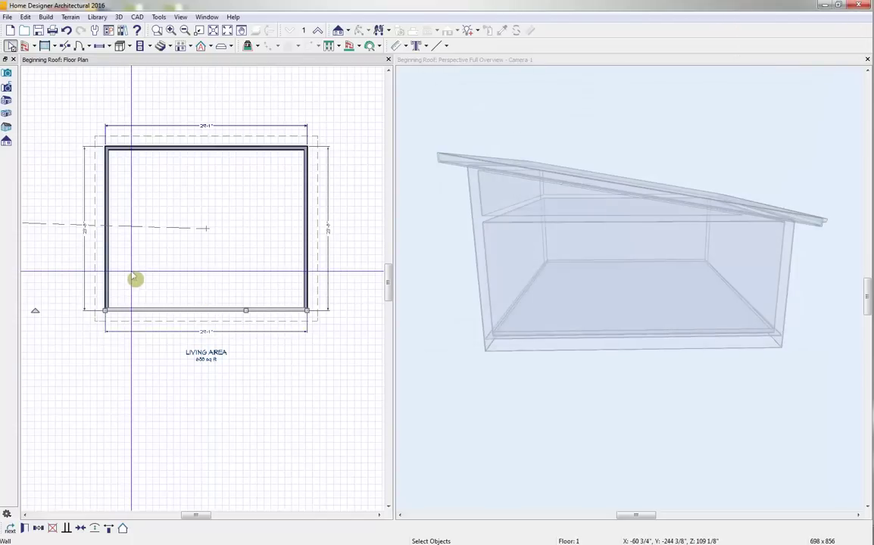
Step: Examine the lower wall's corner in plan and the eave above it in 3D, and check the Build Roof settings for the roof baseline
middle_drag(131, 271, 201, 254)
scroll(201, 291, up, 3)
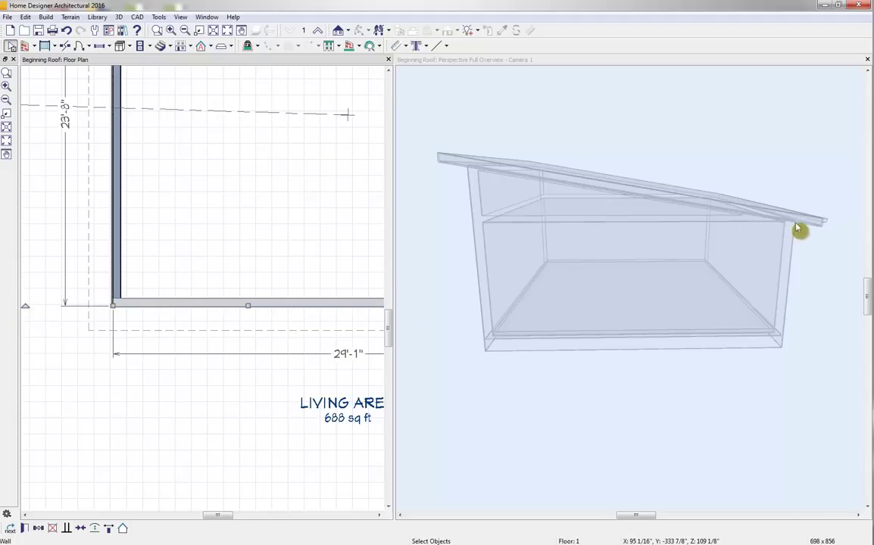
scroll(798, 228, up, 5)
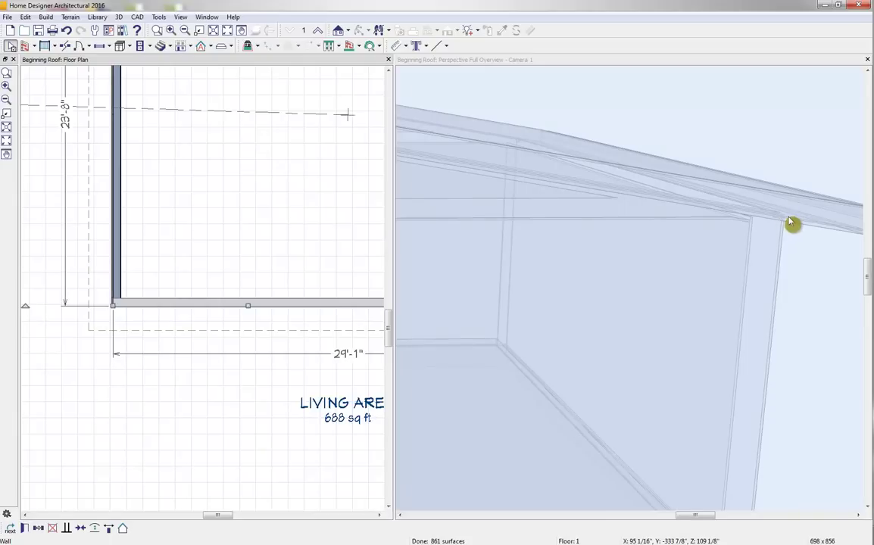
scroll(792, 224, down, 5)
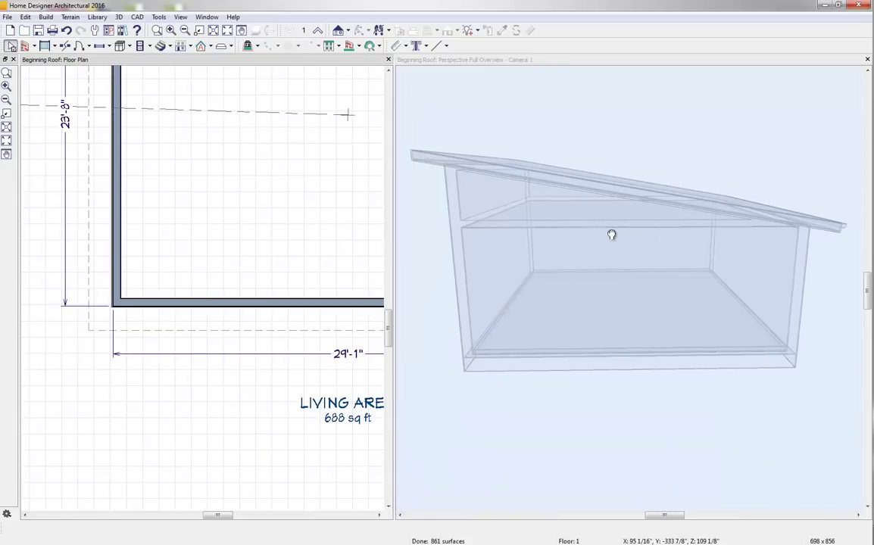
middle_drag(611, 235, 628, 239)
click(201, 47)
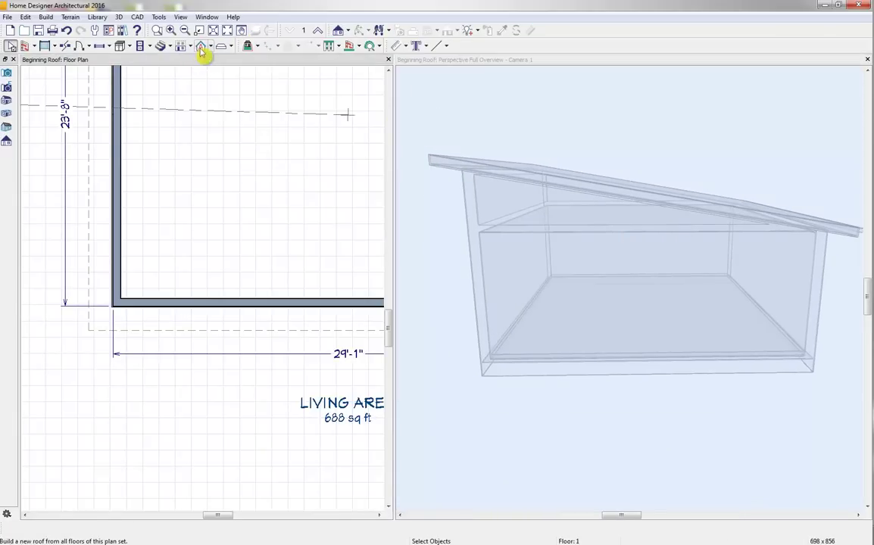
click(201, 47)
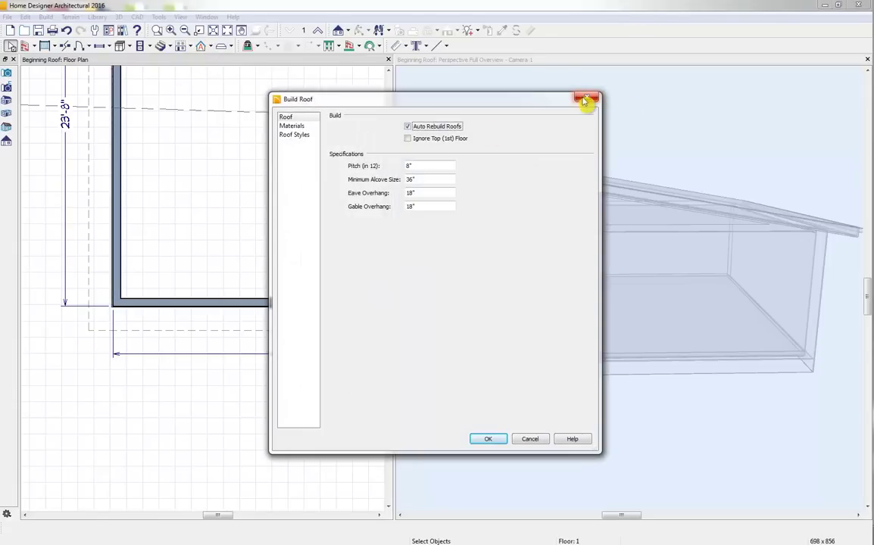
click(585, 100)
Step: Set the roof pitch over the floor plan's lower wall to 10 in 12 in its wall specification
middle_drag(234, 316, 136, 301)
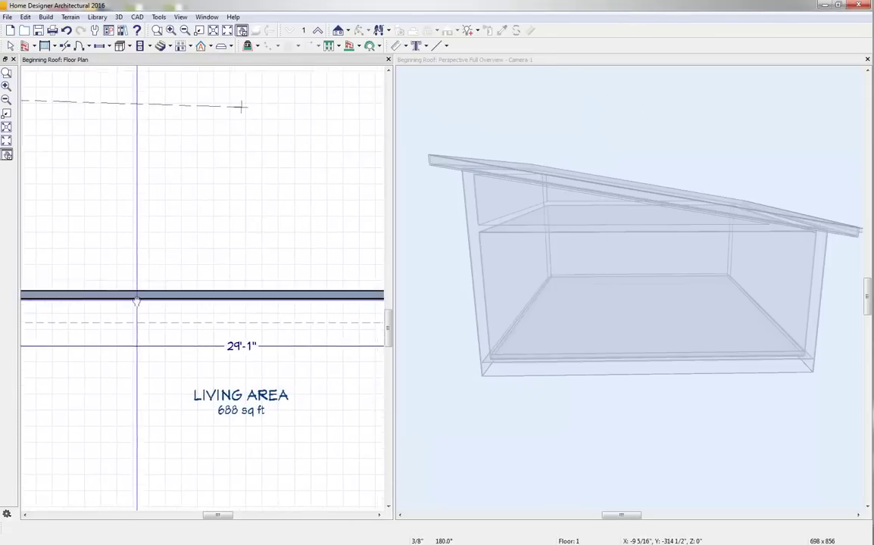
scroll(136, 300, down, 3)
click(234, 293)
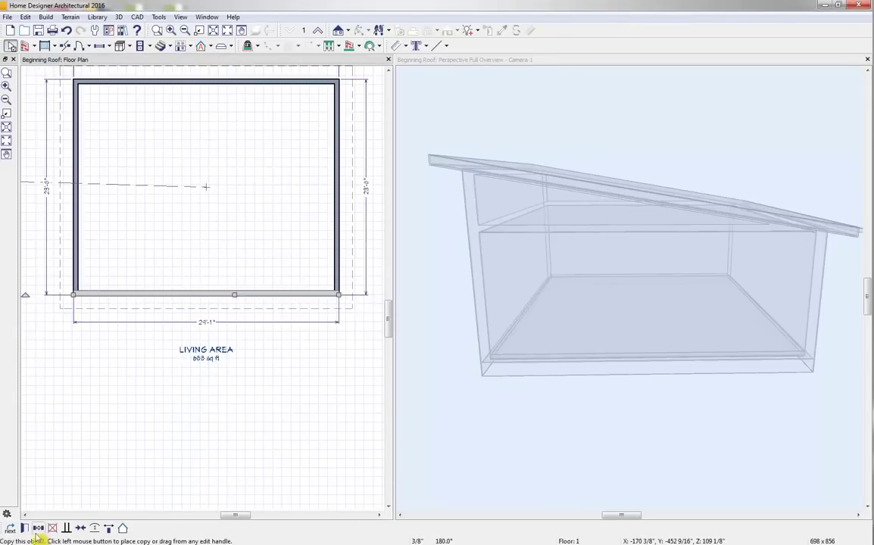
click(25, 527)
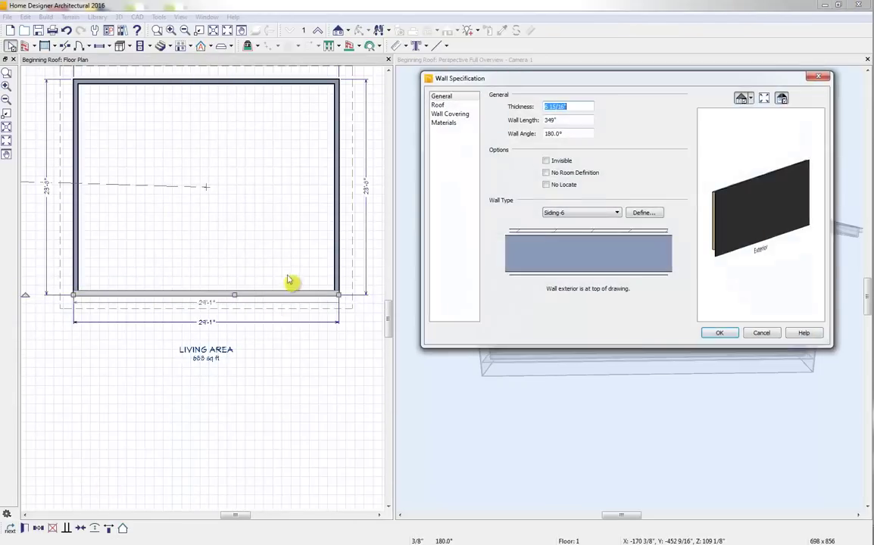
click(462, 106)
drag(571, 170, 469, 173)
text(1)
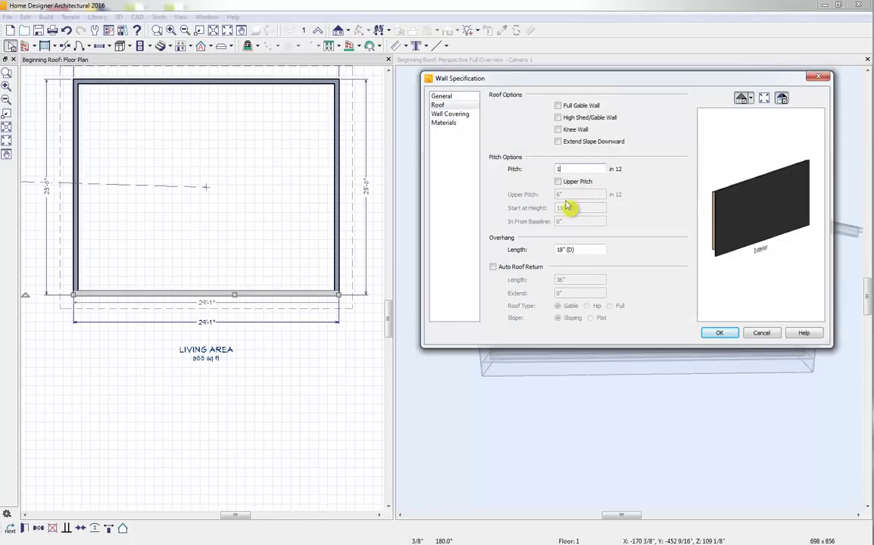
text(0)
Step: Enable a 6 in 12 upper pitch for the lower wall, starting 60 inches in from the baseline, and inspect the roof in 3D
click(561, 182)
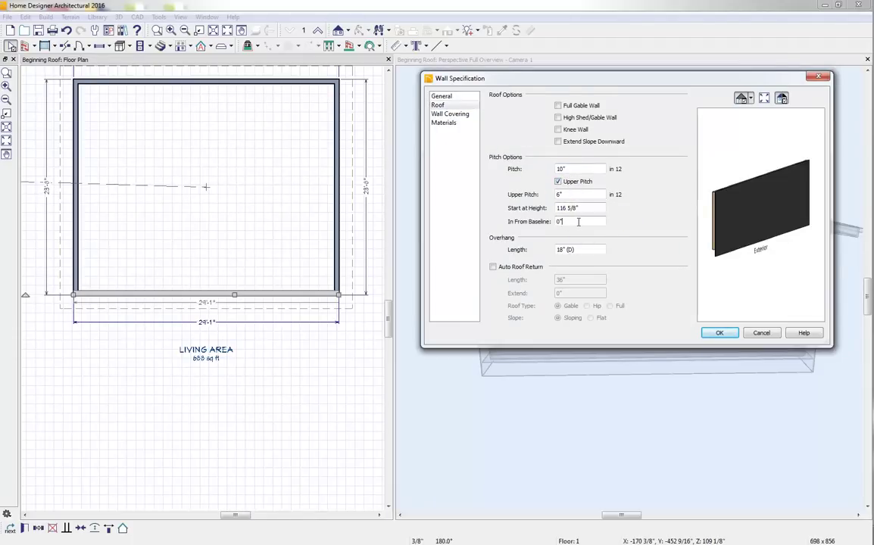
drag(577, 222, 521, 227)
text(60)
click(720, 334)
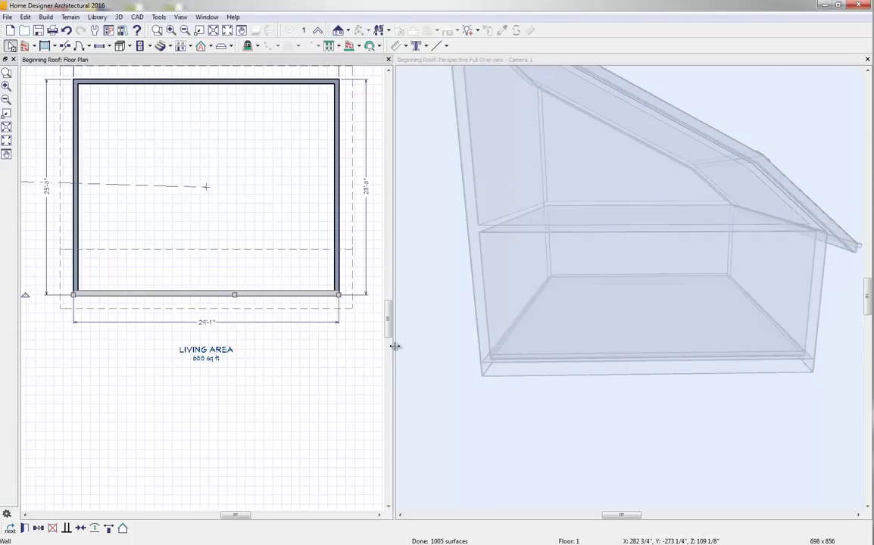
middle_drag(310, 213, 310, 291)
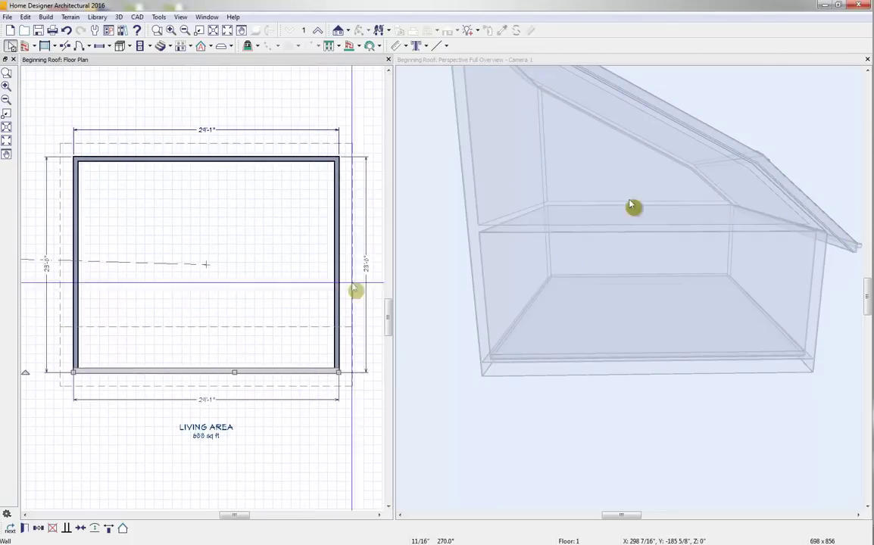
middle_drag(704, 186, 704, 249)
scroll(705, 249, down, 1)
scroll(705, 249, down, 1)
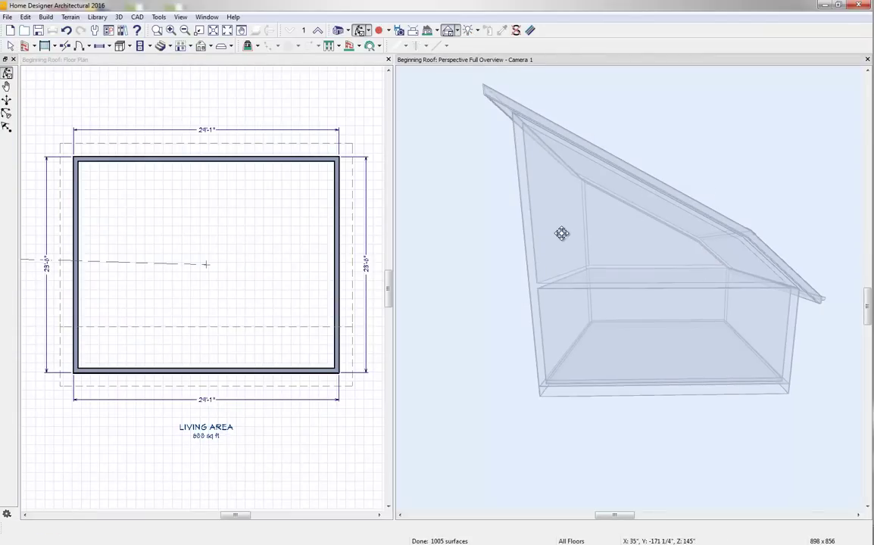
Step: Clear the High Shed/Gable option for the floor plan's upper wall and set its roof pitch to 10 in 12
click(219, 157)
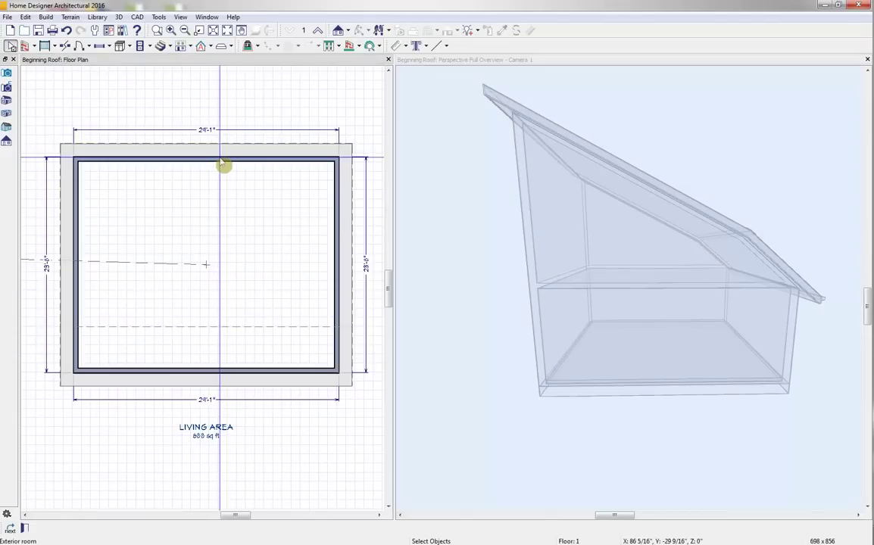
click(220, 159)
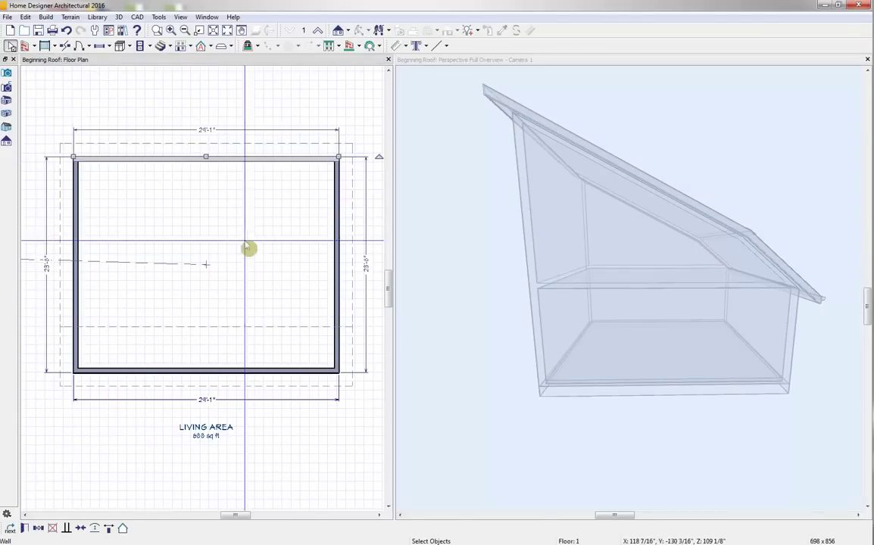
click(25, 530)
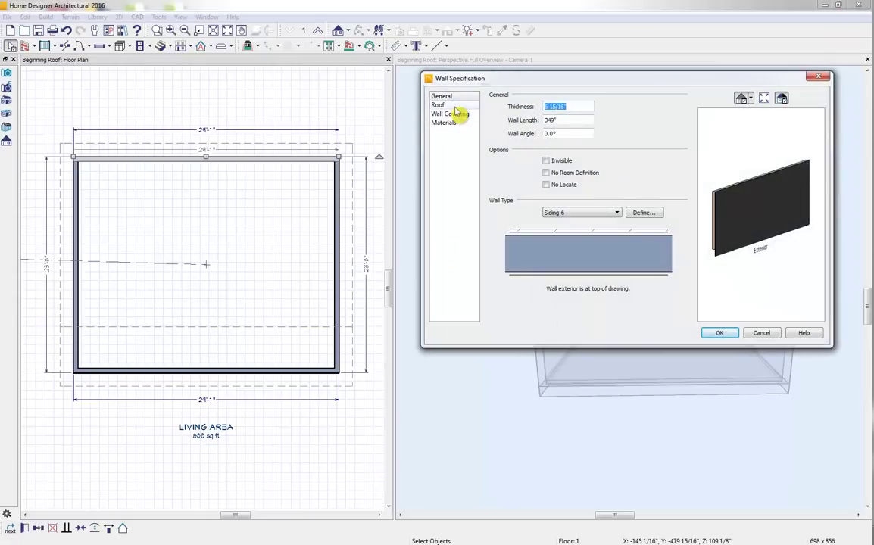
click(439, 105)
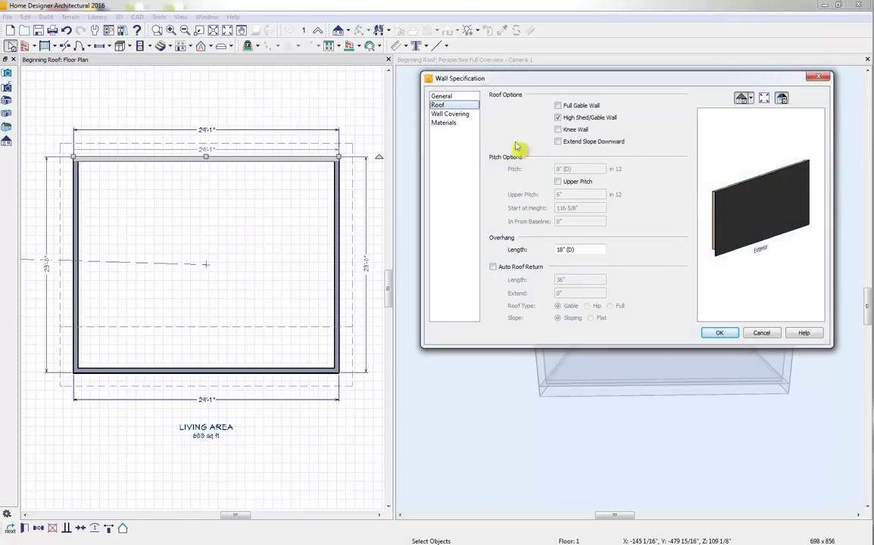
click(591, 118)
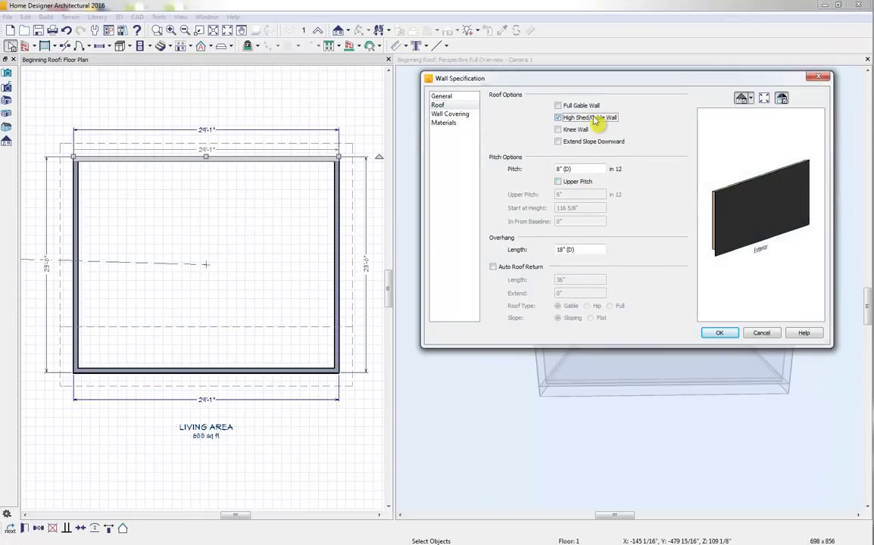
double_click(581, 169)
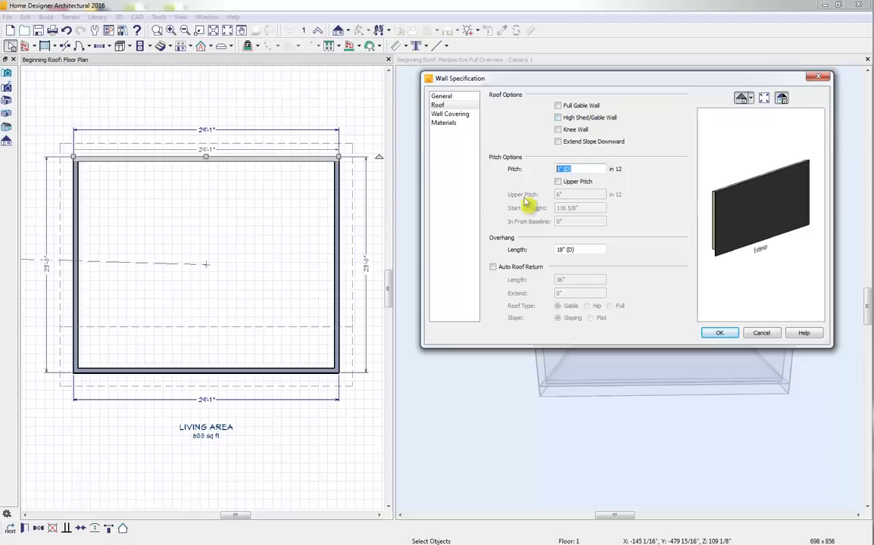
text(10)
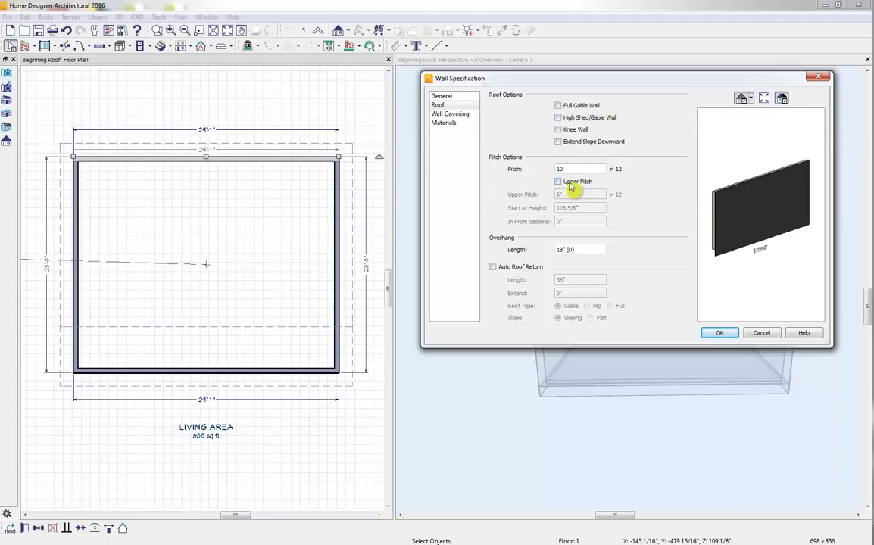
Step: Enable a 6 in 12 upper pitch for the upper wall, starting 60 inches in from the baseline, and inspect the gambrel roof in 3D
click(571, 183)
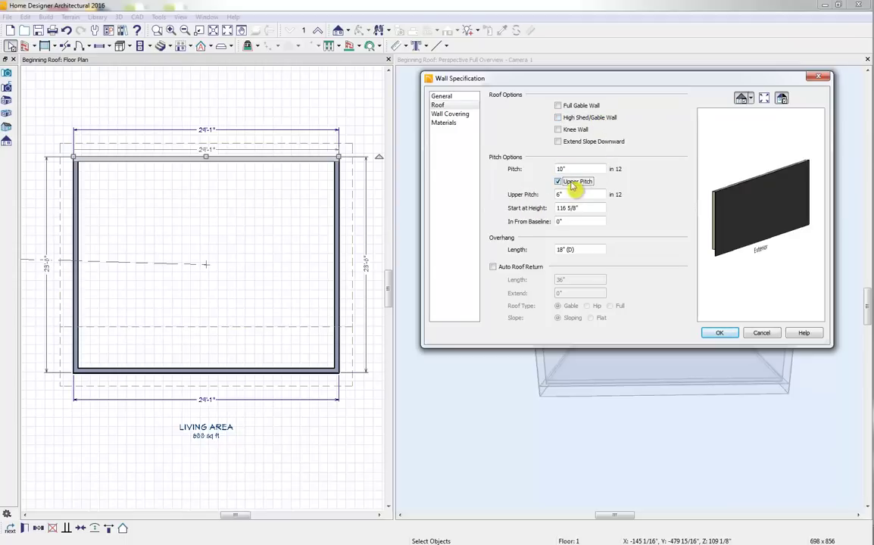
double_click(558, 222)
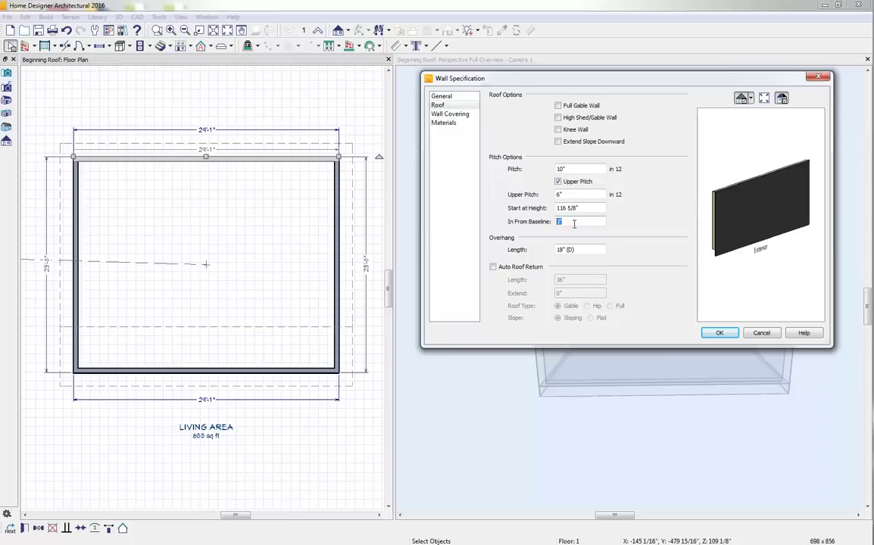
click(718, 333)
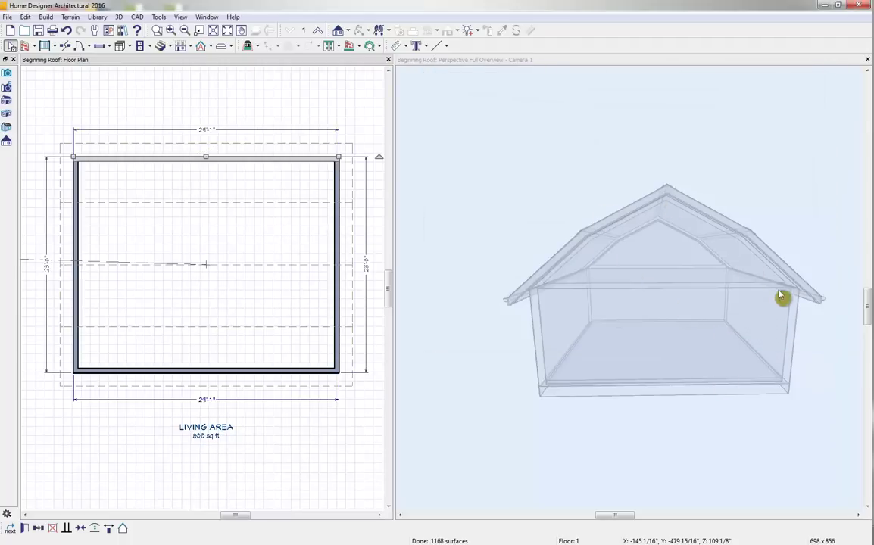
click(712, 157)
drag(712, 157, 633, 155)
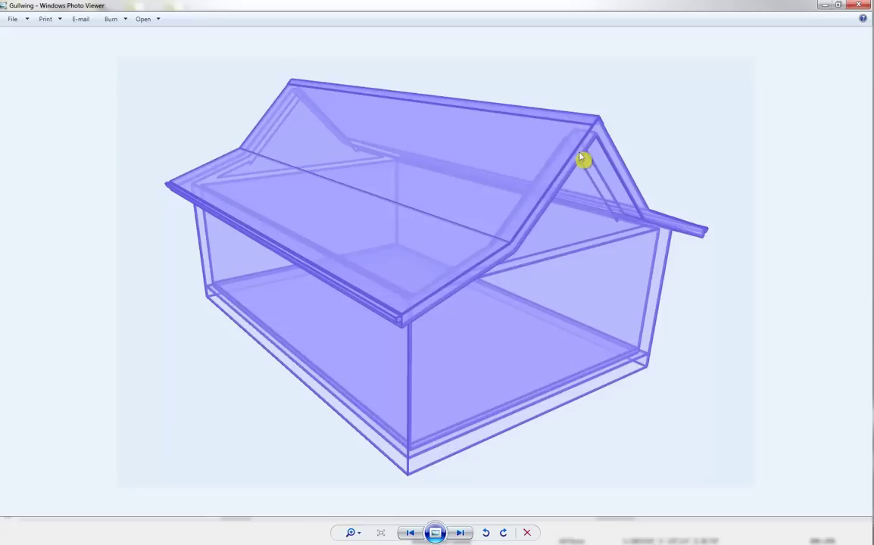
Step: Close the Gullwing reference picture and give the floor plan's upper wall a 6 in 12 pitch with a 10 in 12 upper pitch
click(858, 6)
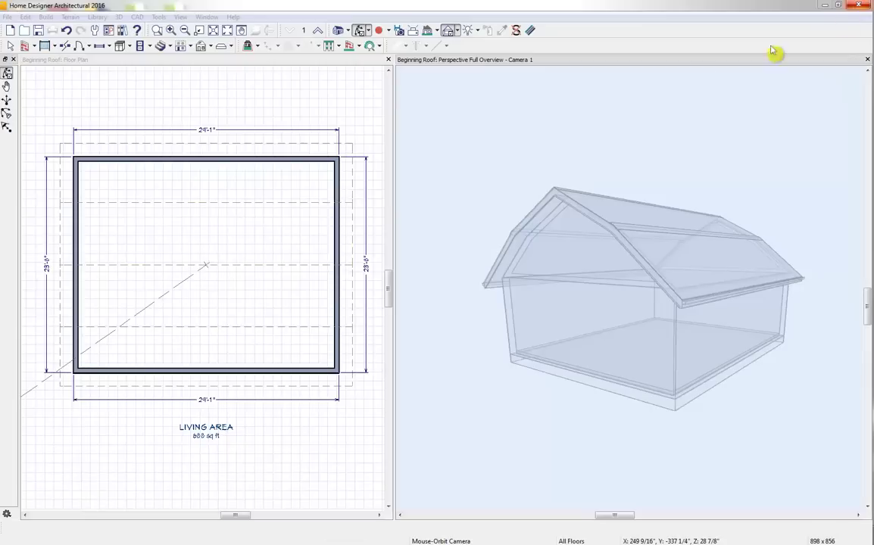
click(274, 160)
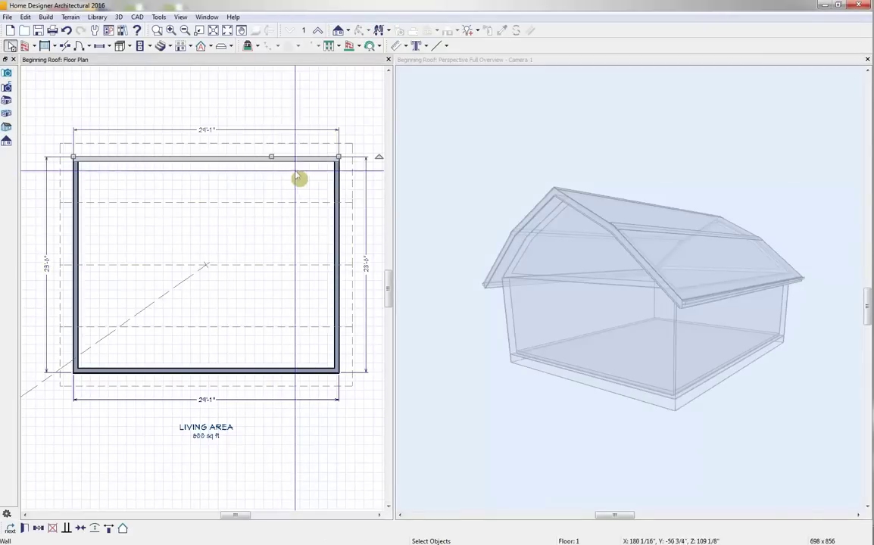
click(24, 528)
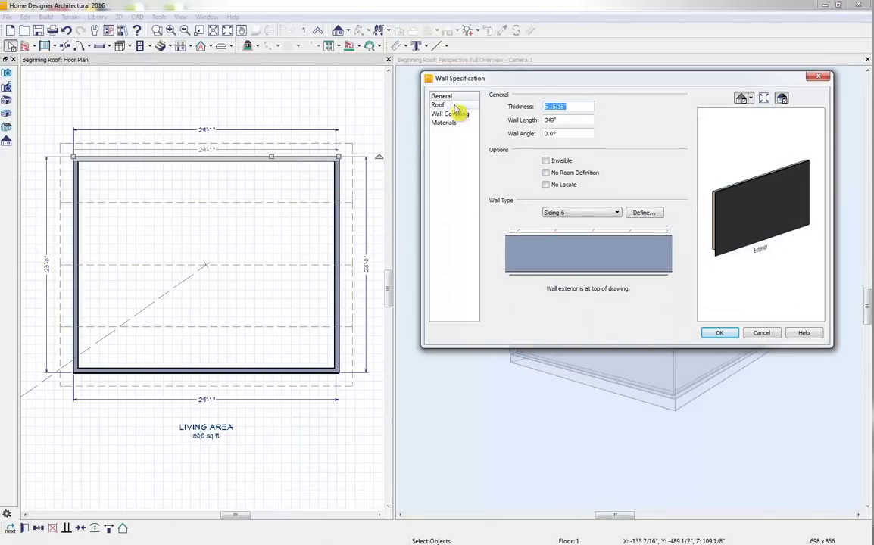
click(446, 105)
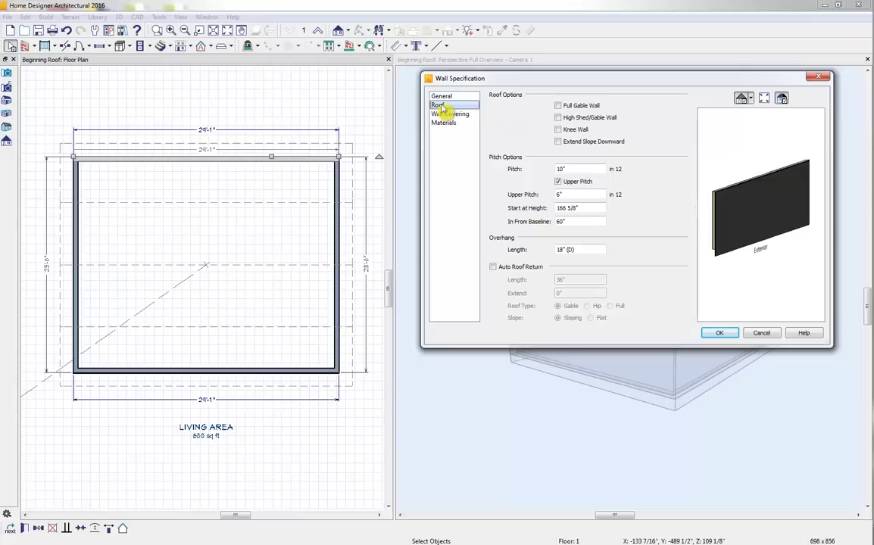
double_click(579, 170)
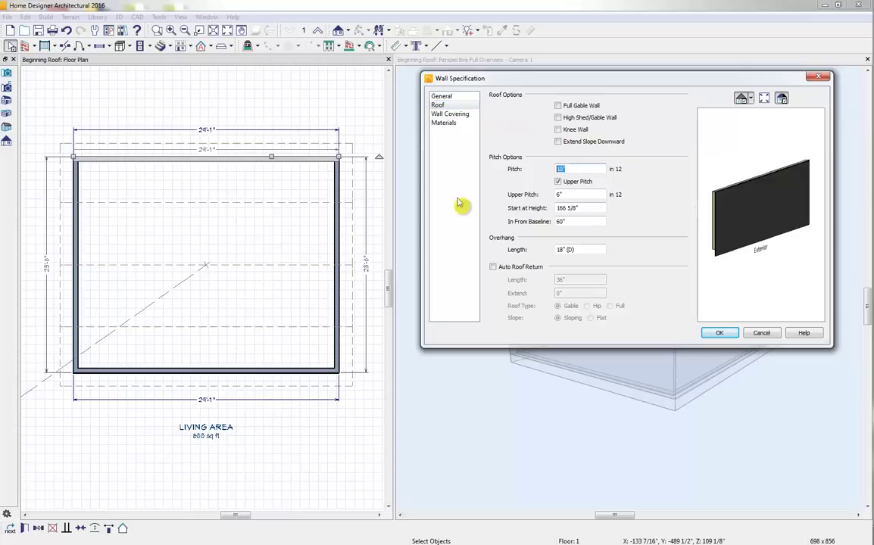
text(6)
text(1)
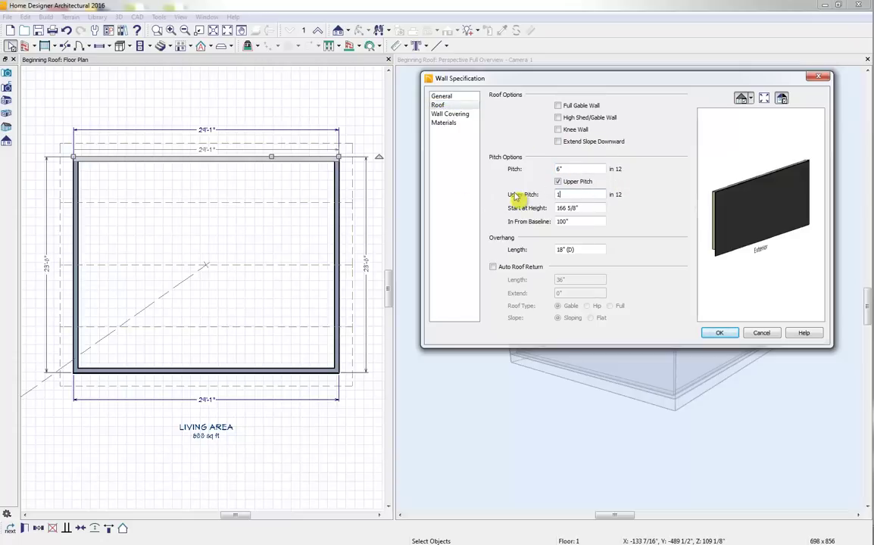
text(0)
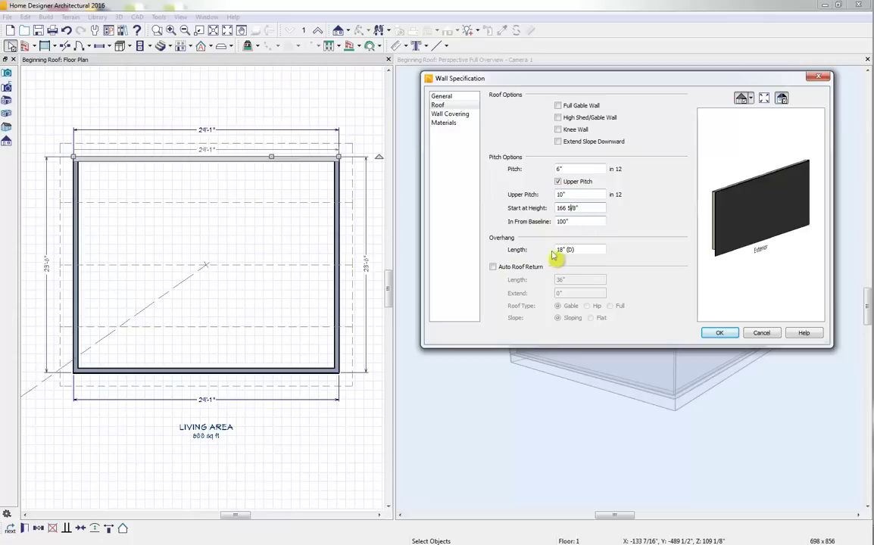
Step: Start the upper wall's steeper pitch 60 inches in from the baseline and inspect the roof in 3D
double_click(565, 221)
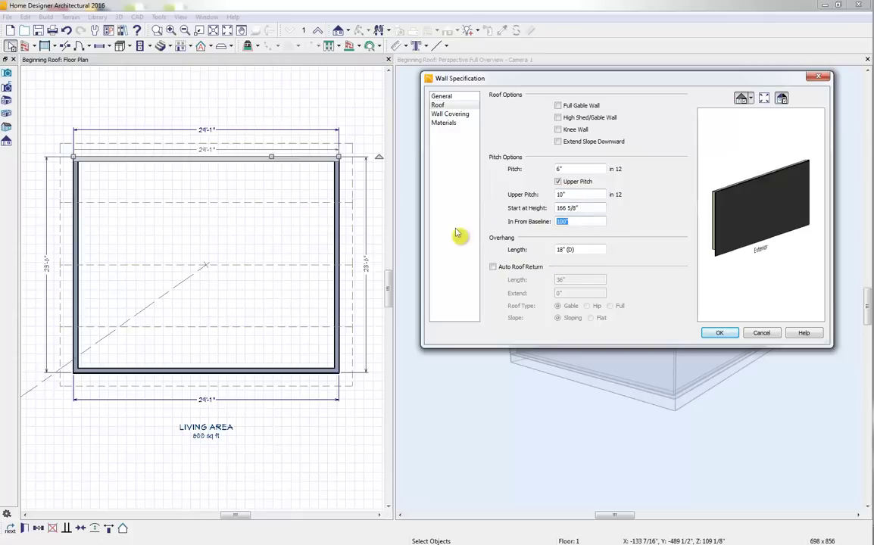
click(592, 209)
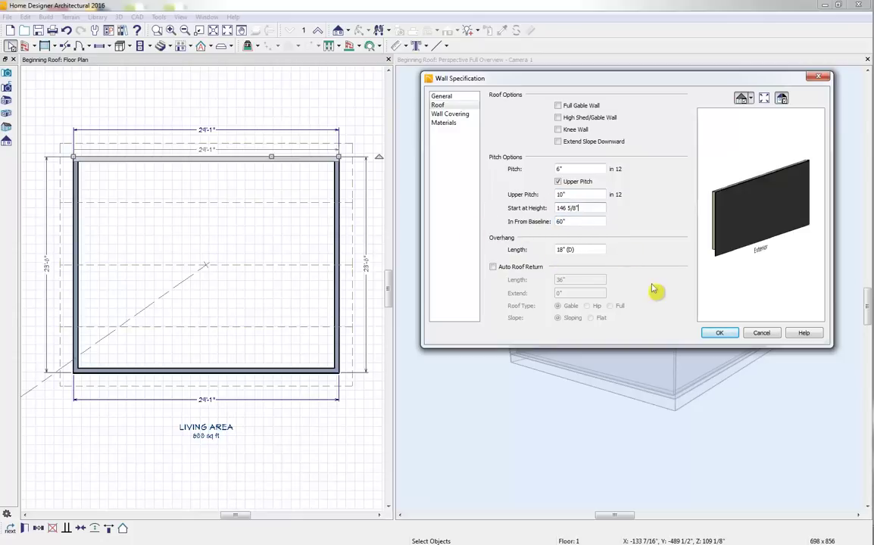
click(730, 333)
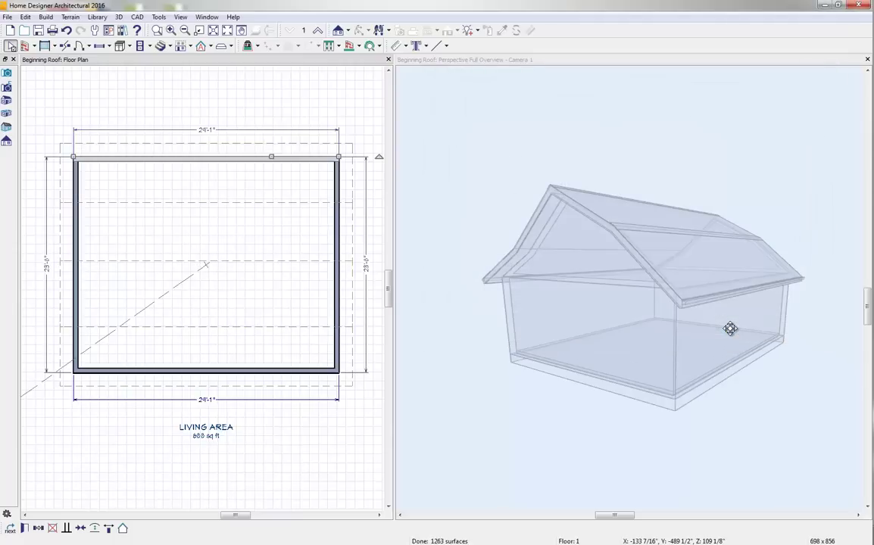
click(606, 146)
drag(569, 136, 577, 172)
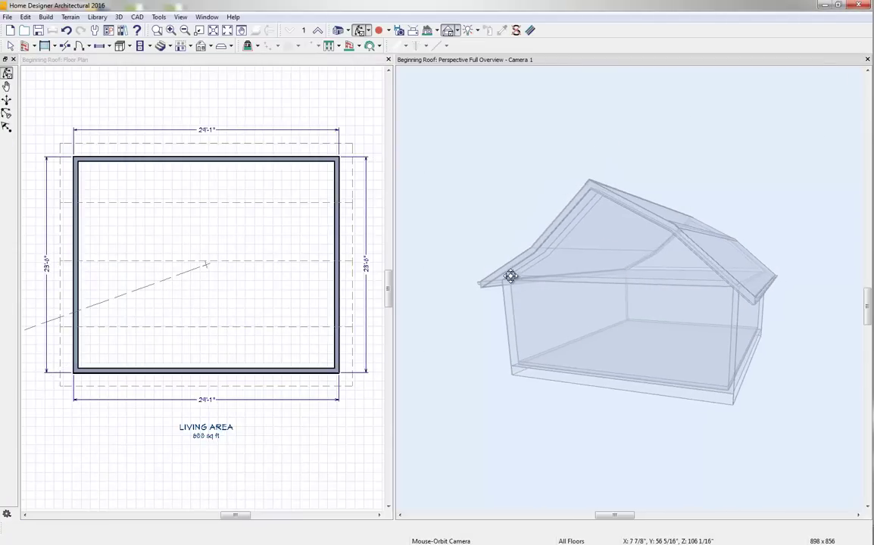
Step: Copy the upper wall's roof properties to the floor plan's lower wall to complete the gull wing roof
click(266, 231)
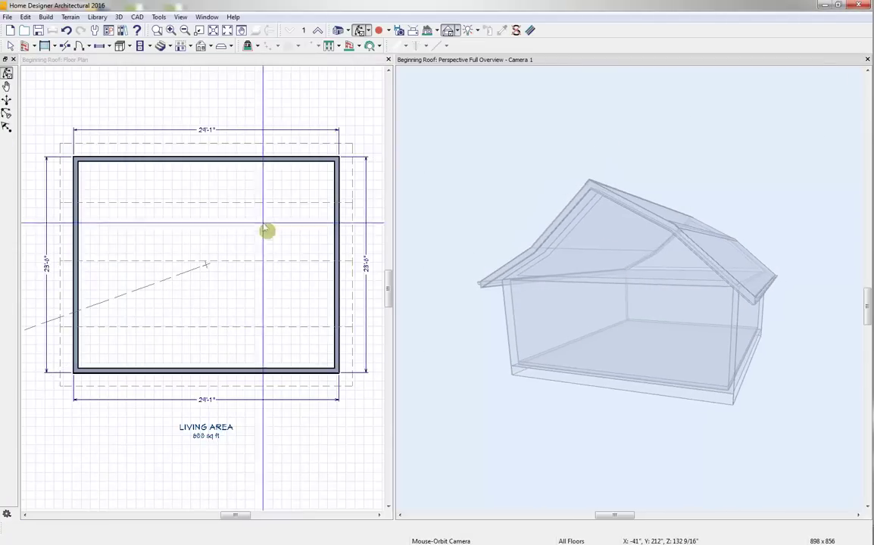
click(157, 158)
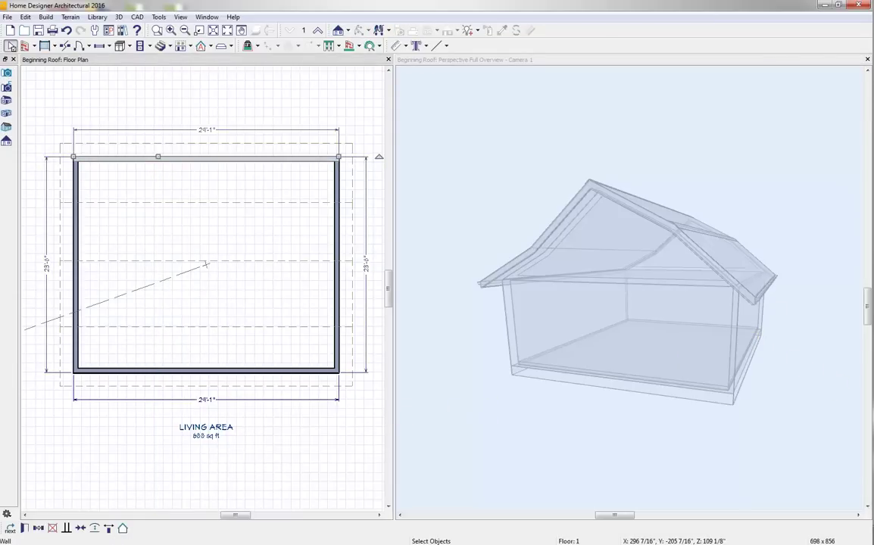
click(38, 529)
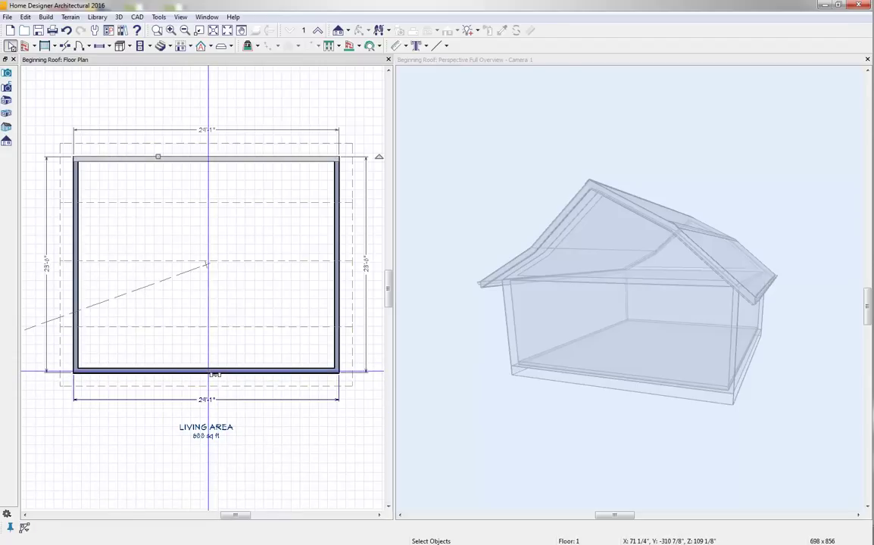
drag(206, 370, 206, 373)
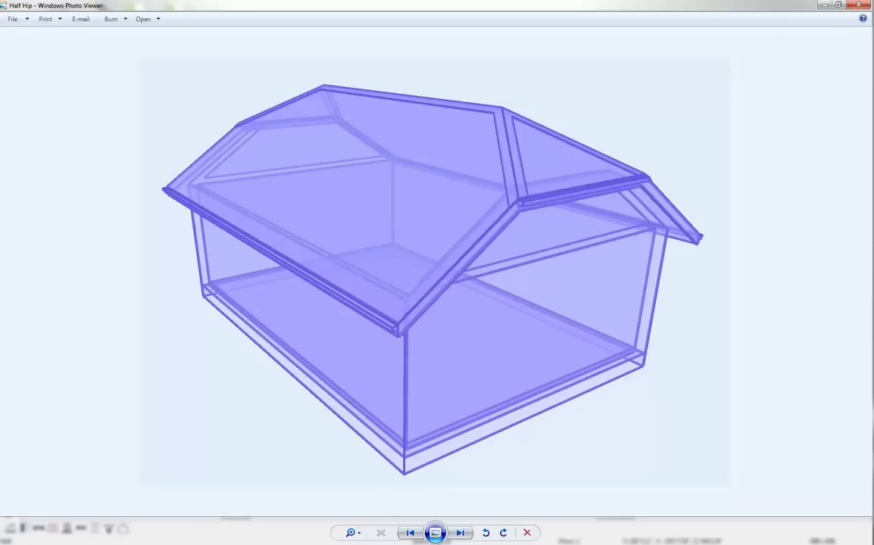
Step: Close the Half Hip reference picture and disable the upper pitch in the lower wall's roof settings
click(857, 5)
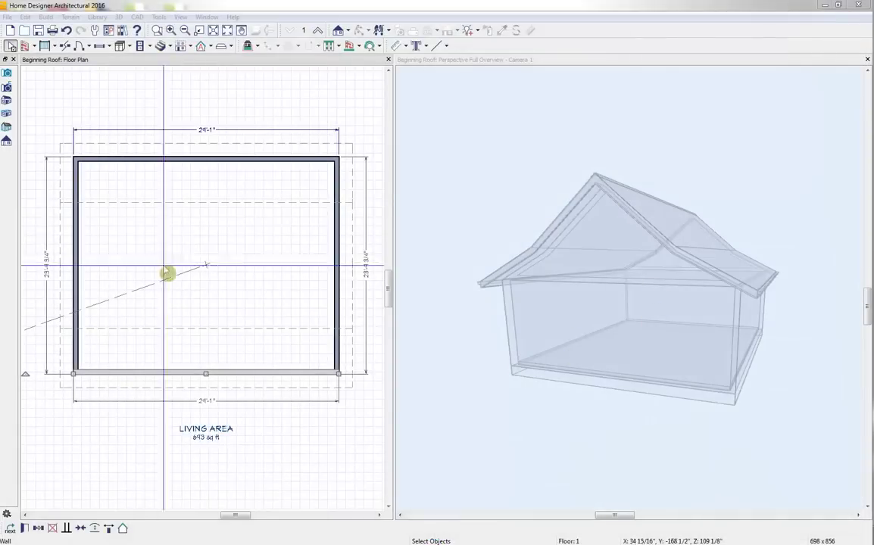
click(24, 528)
click(438, 105)
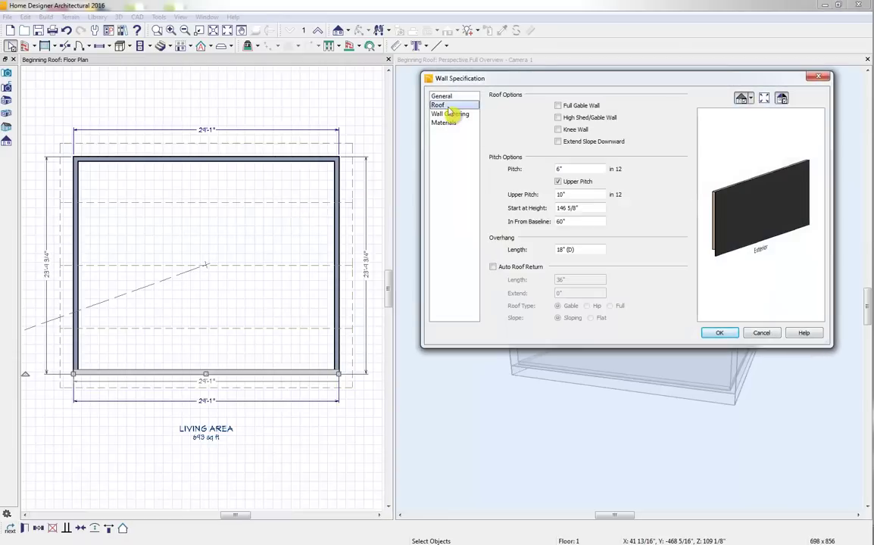
click(558, 182)
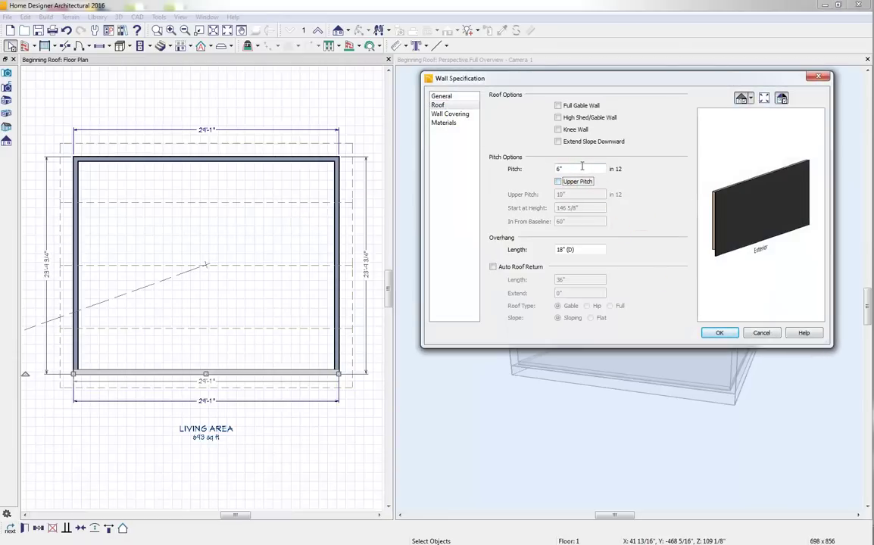
click(719, 333)
Step: Disable the upper pitch in the floor plan's upper wall specification, leaving a plain 6 in 12 slope
click(220, 160)
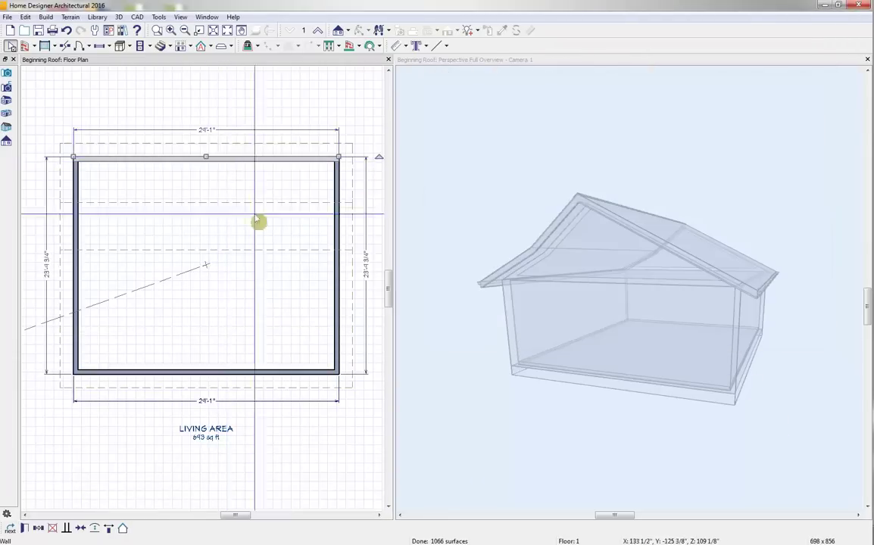
click(25, 529)
click(450, 114)
click(438, 105)
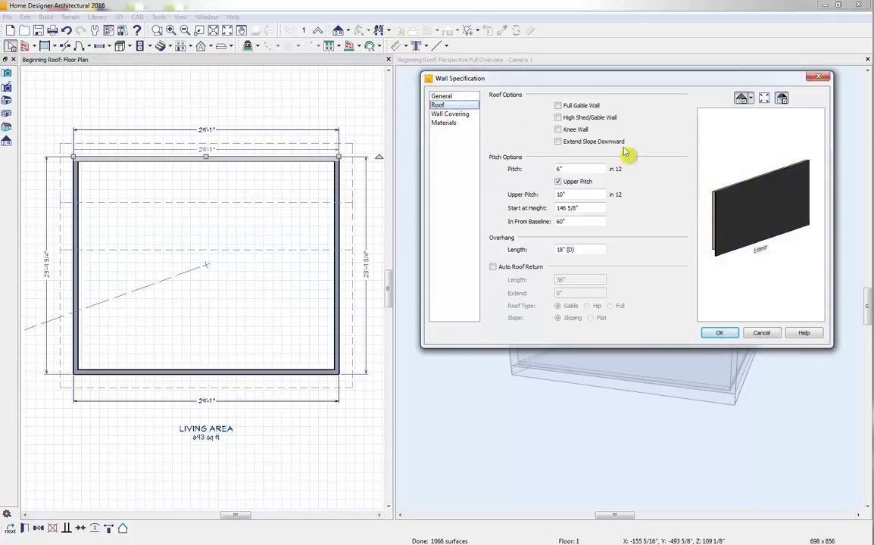
click(603, 168)
click(558, 182)
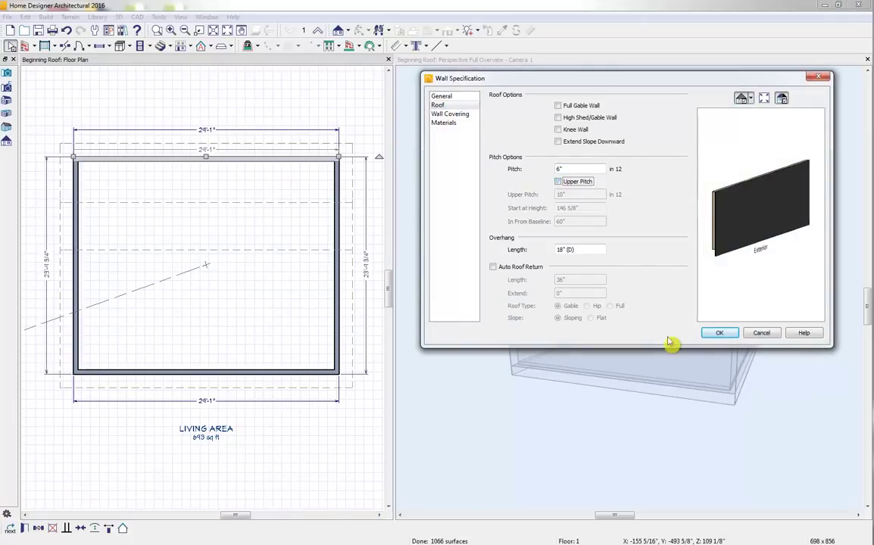
click(719, 333)
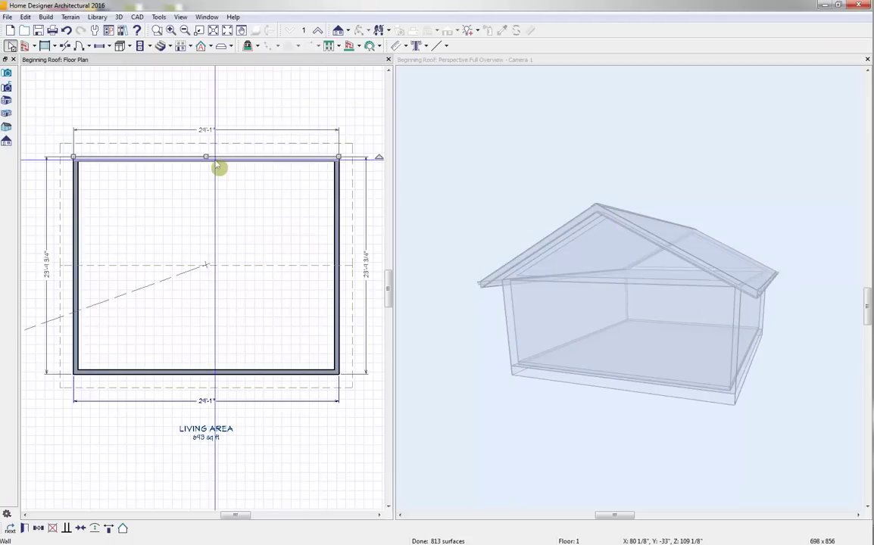
Step: Enable an upper pitch of 6 in 12 in the roof settings of the floor plan's left gable wall
click(75, 228)
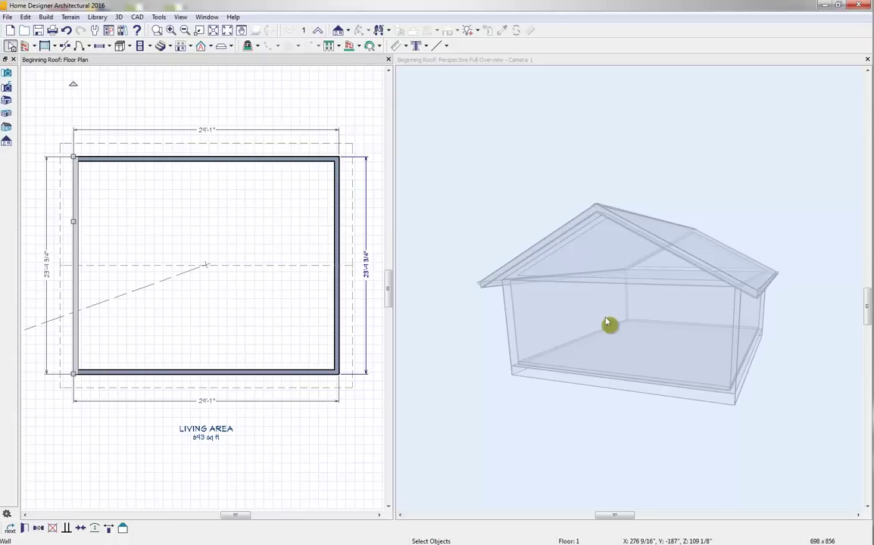
click(25, 529)
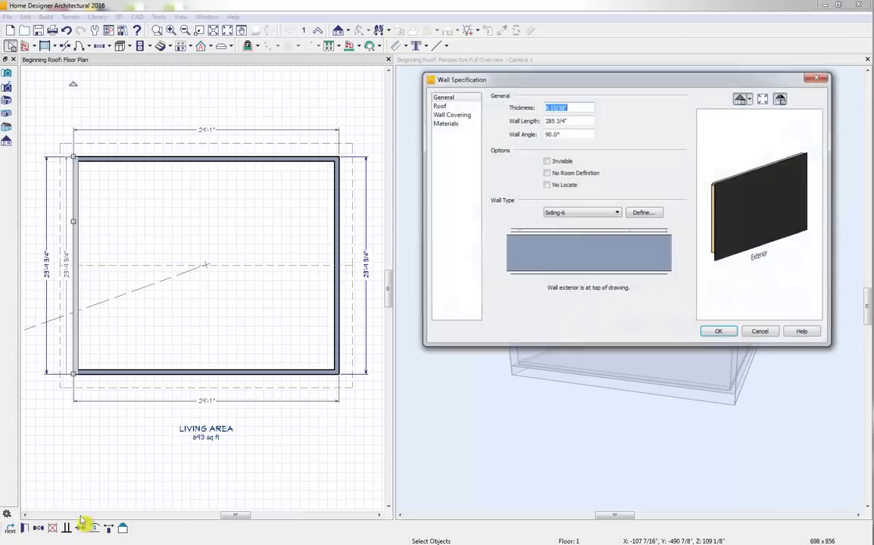
click(439, 105)
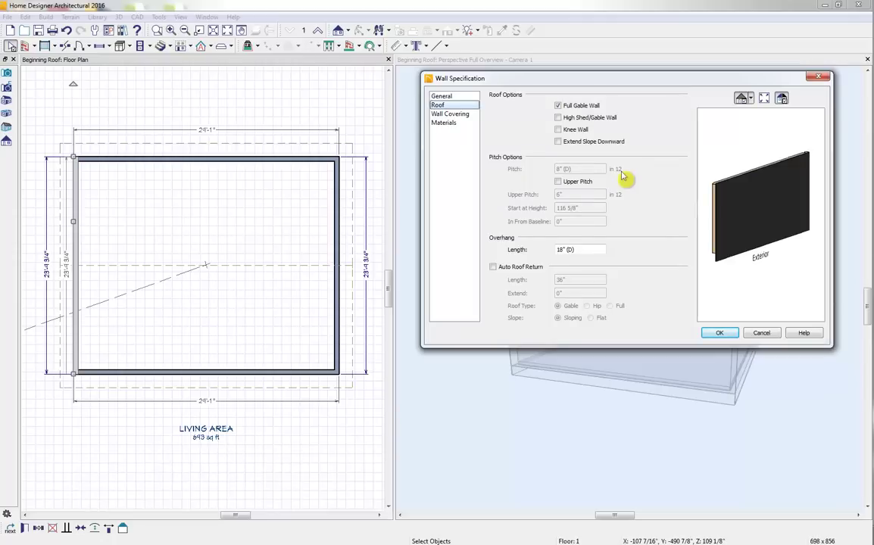
click(560, 184)
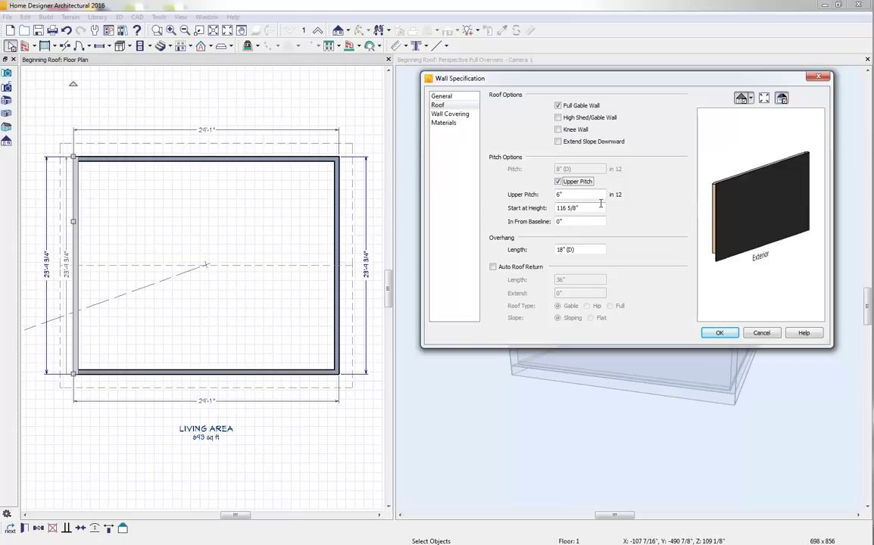
drag(584, 195, 544, 201)
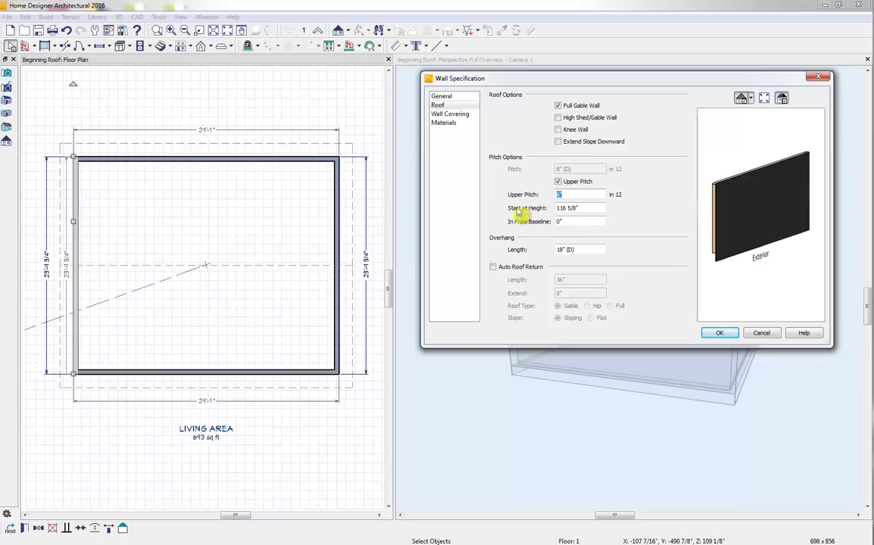
key(Tab)
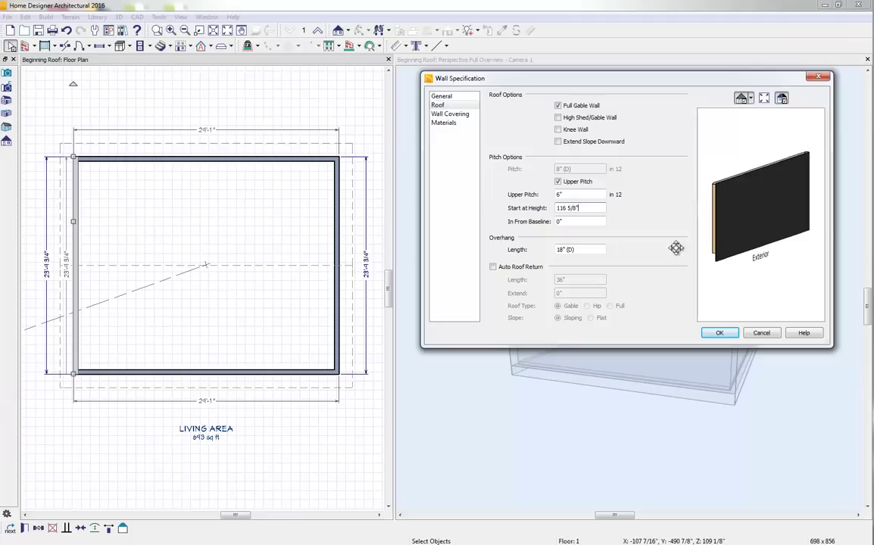
Step: Start the left wall's upper pitch 60 inches in from the baseline and inspect the half hip roof in 3D
double_click(561, 222)
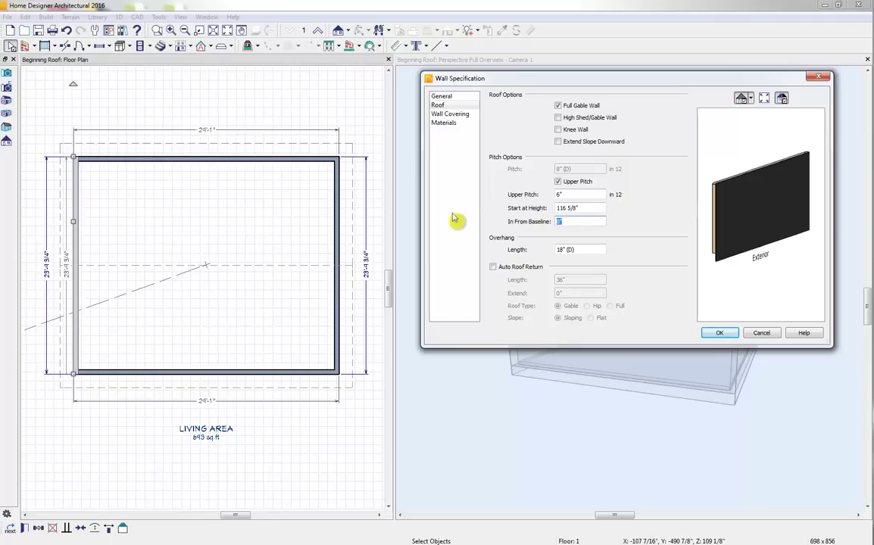
click(591, 211)
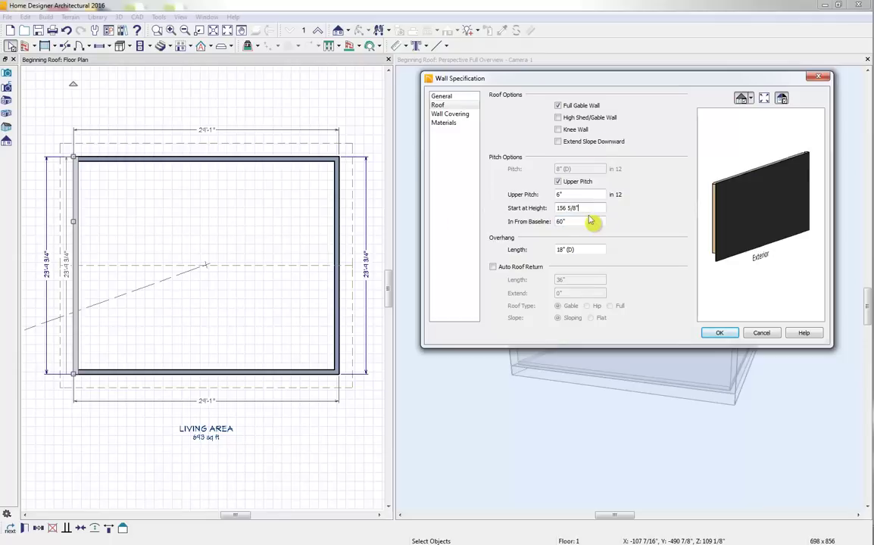
click(720, 334)
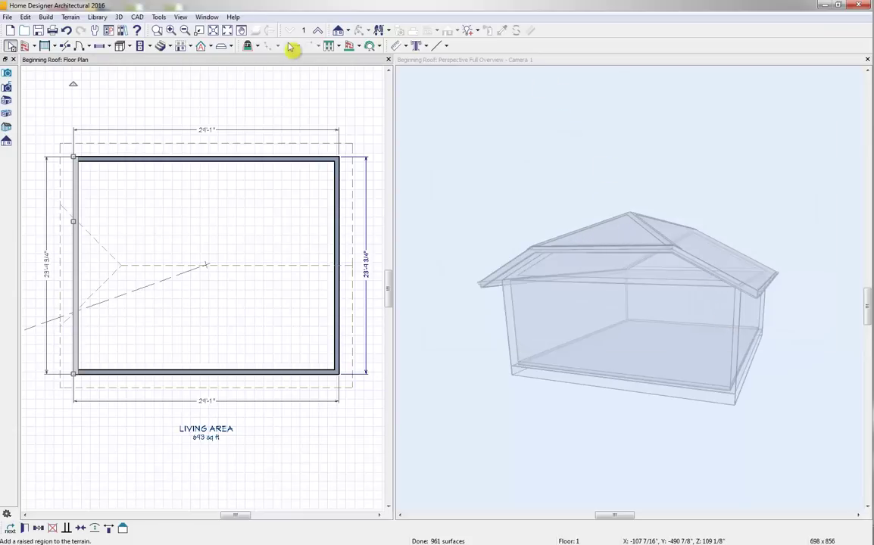
drag(593, 179, 692, 174)
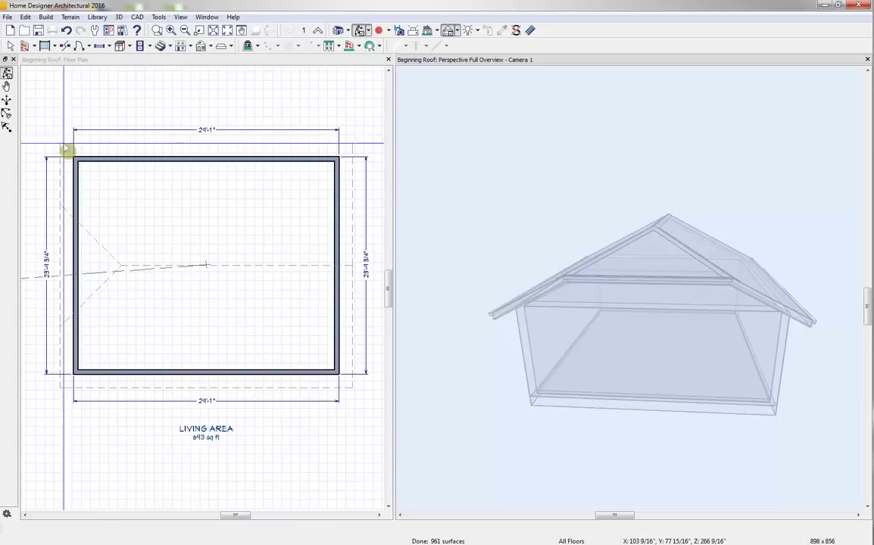
Step: Set the left wall's upper pitch to start 80 inches in from the baseline for a smaller half hip
click(75, 186)
double_click(74, 187)
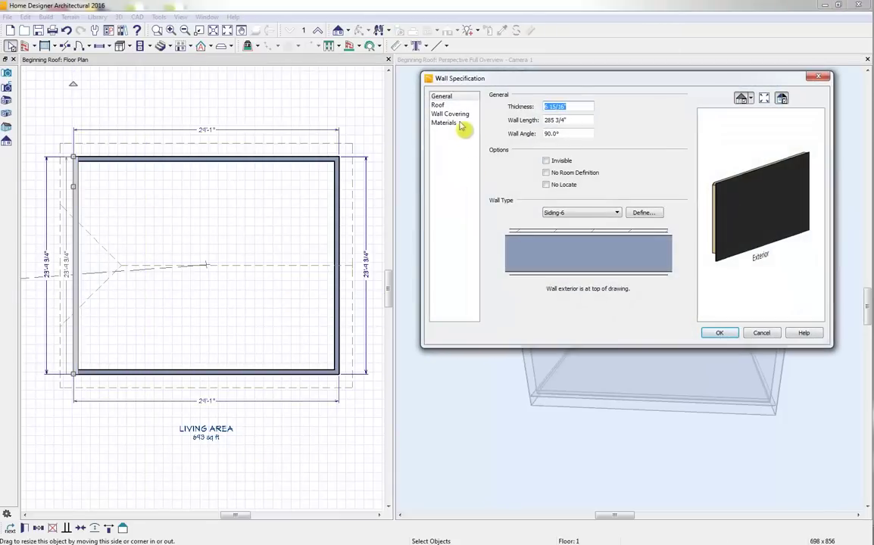
click(437, 104)
click(496, 220)
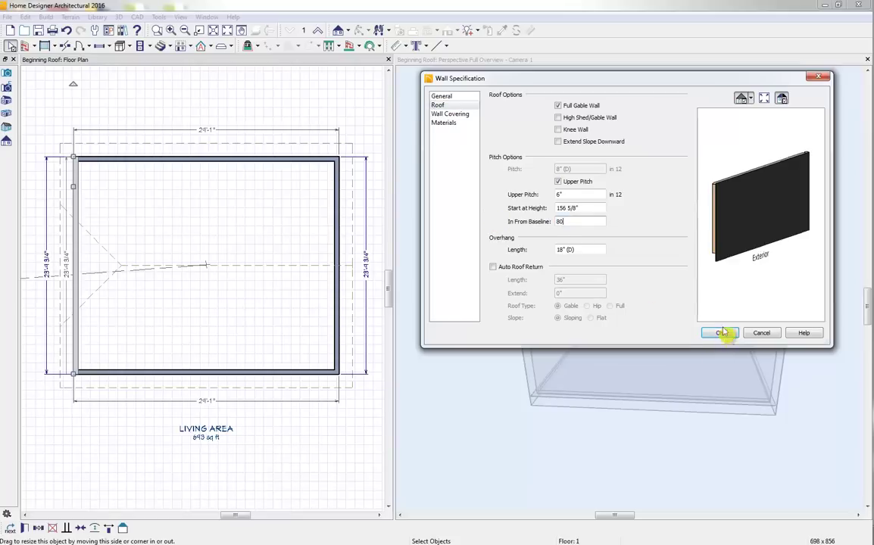
drag(656, 81, 304, 42)
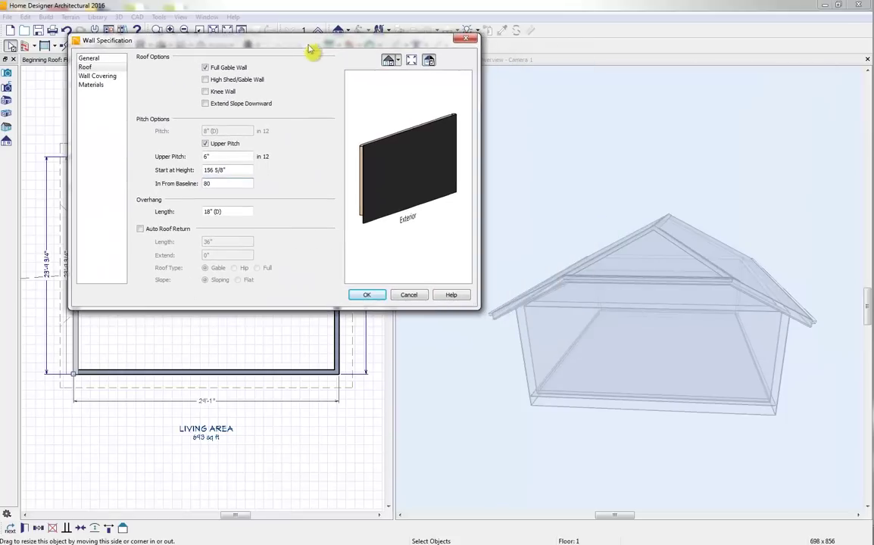
click(366, 294)
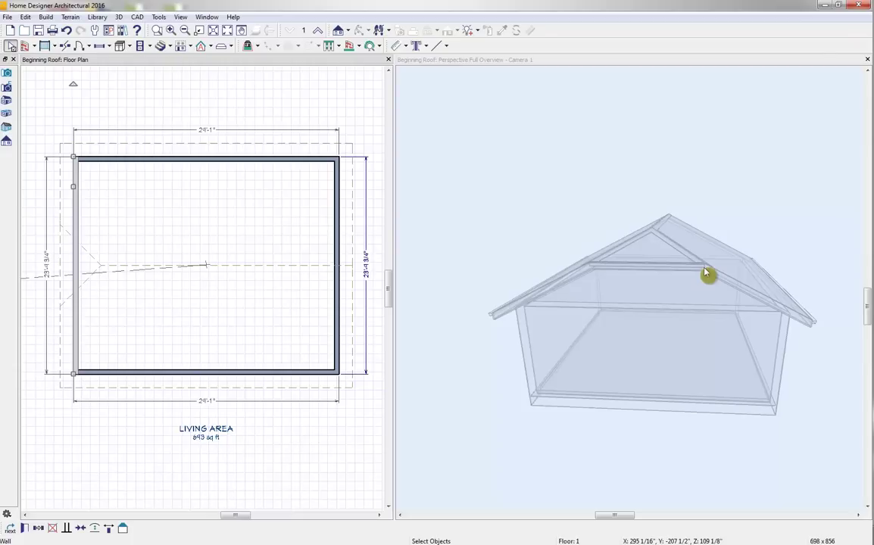
click(654, 253)
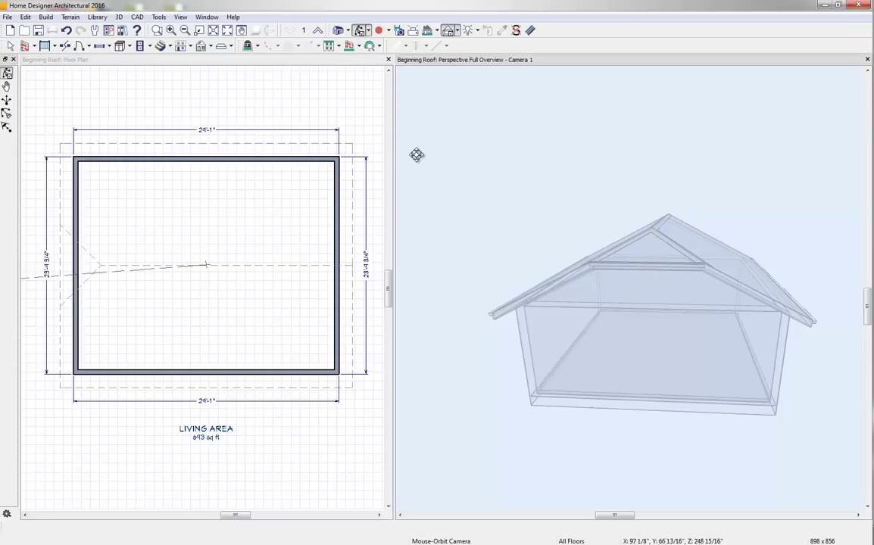
Step: Examine the roof style examples in the Build Roof settings and close them without changes
click(242, 64)
click(202, 47)
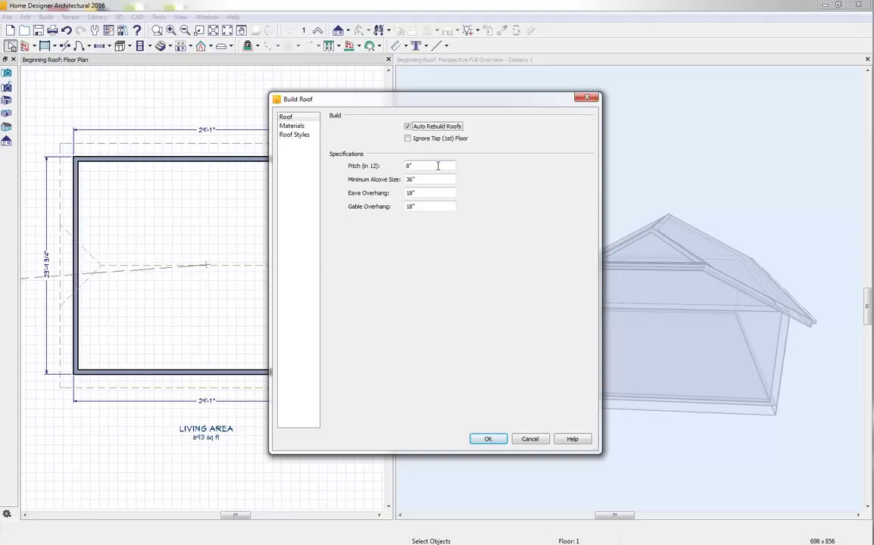
click(293, 134)
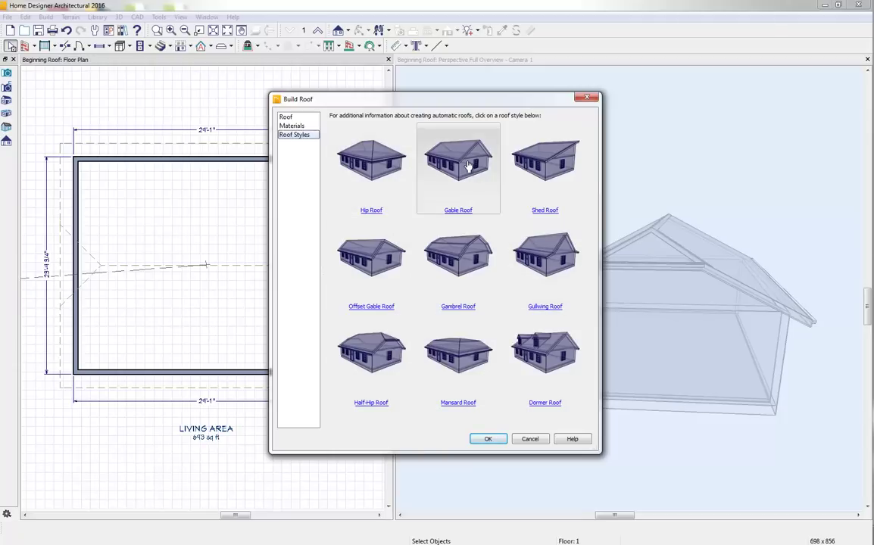
click(390, 229)
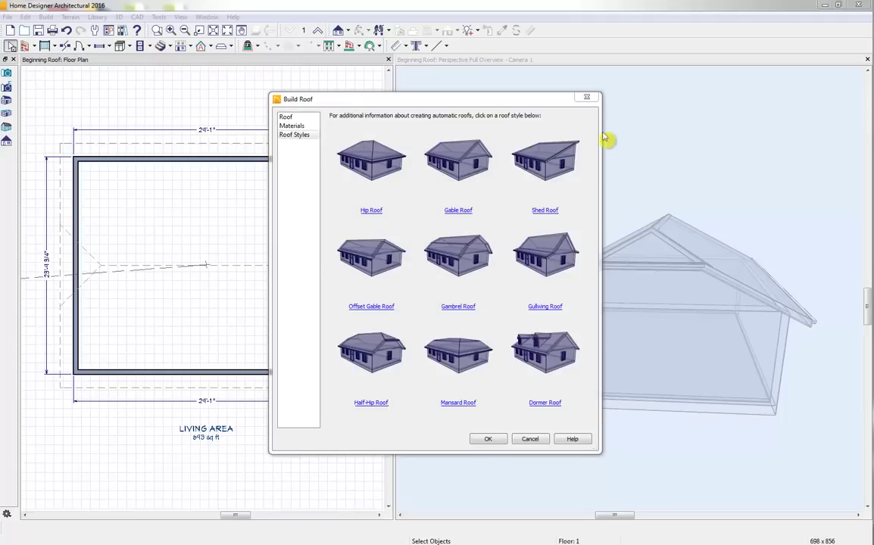
click(587, 99)
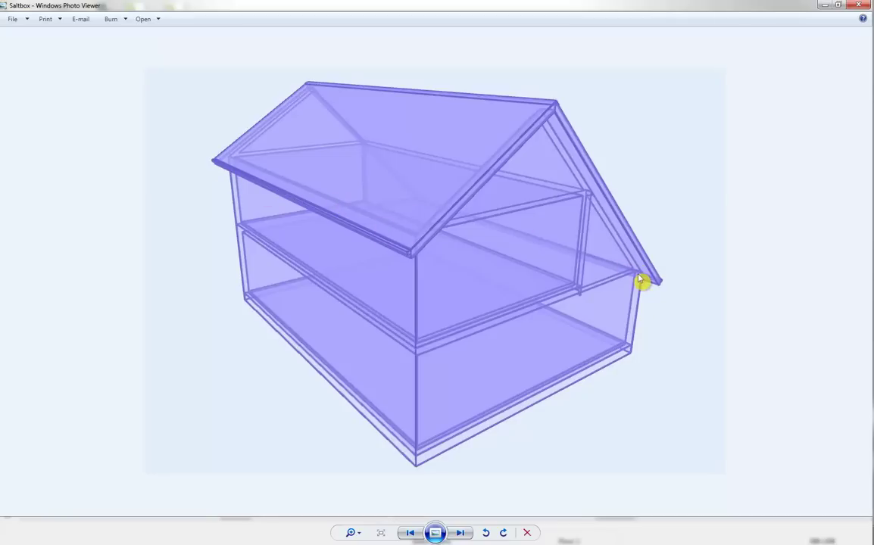
Step: Close the Saltbox reference picture and disable the upper pitch in the left wall's roof settings to restore a full gable
click(859, 5)
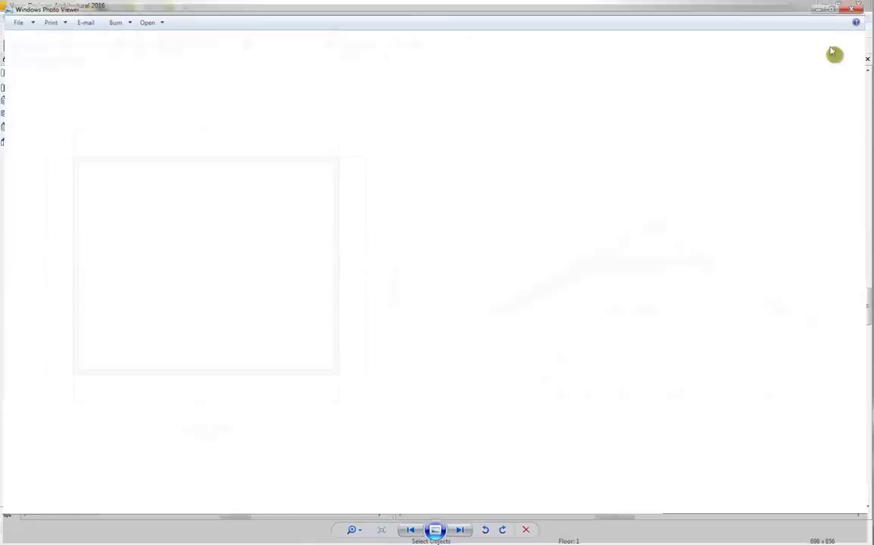
click(230, 166)
scroll(242, 200, down, 1)
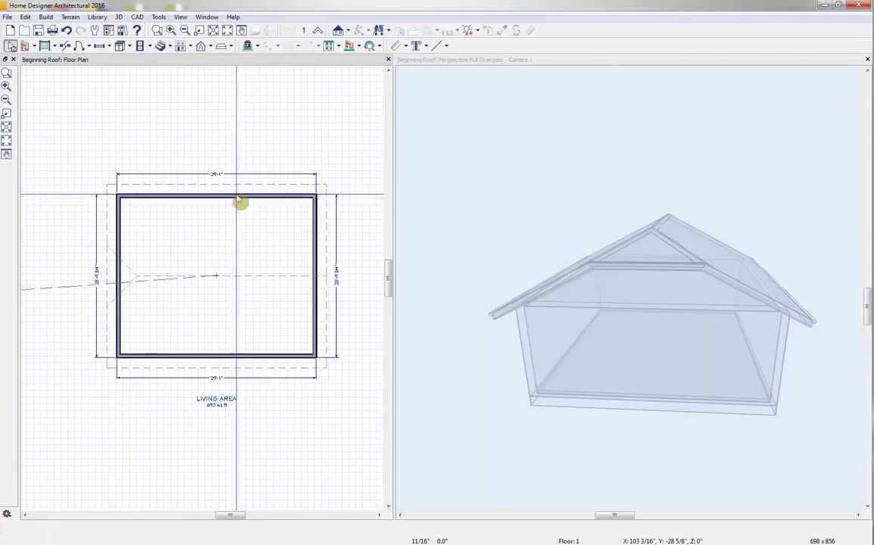
click(117, 246)
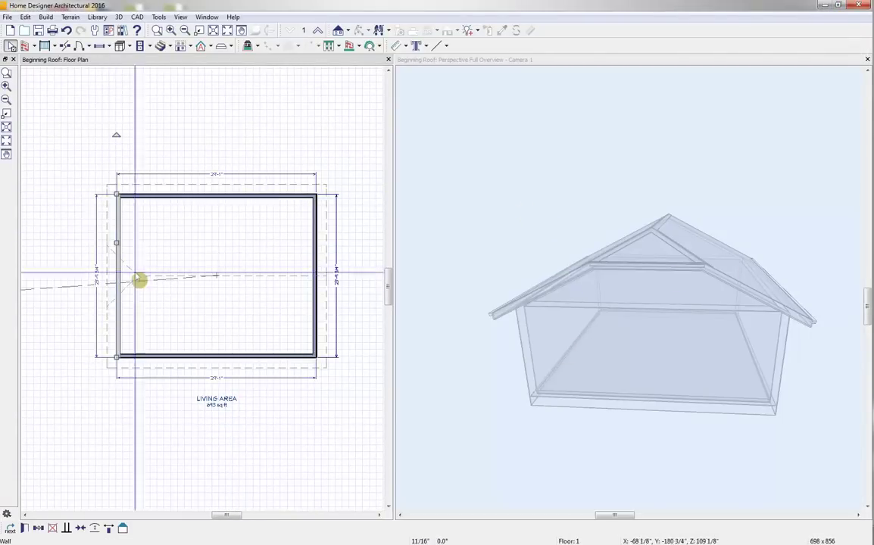
click(24, 528)
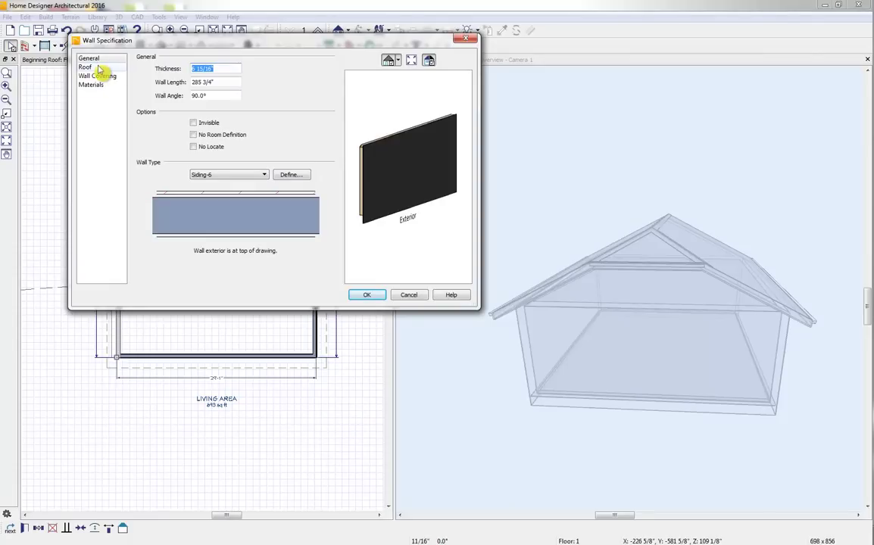
click(86, 67)
click(206, 144)
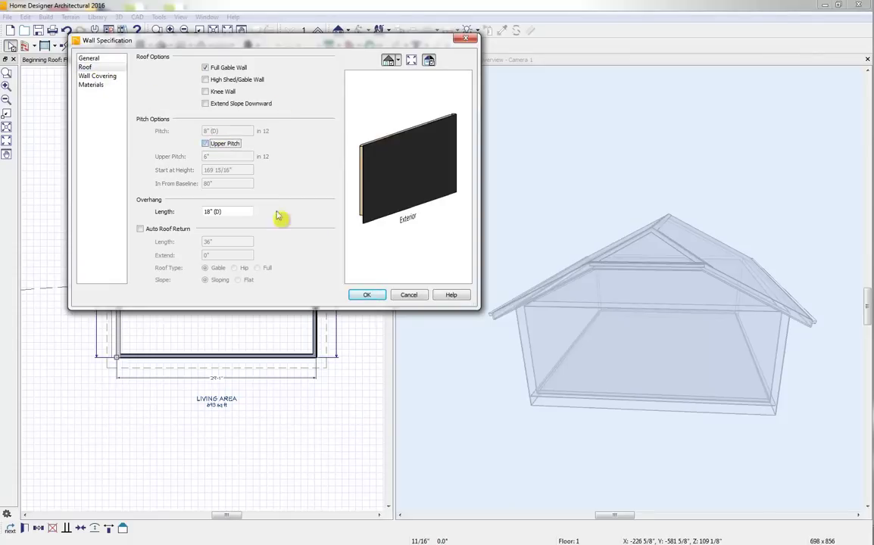
click(374, 296)
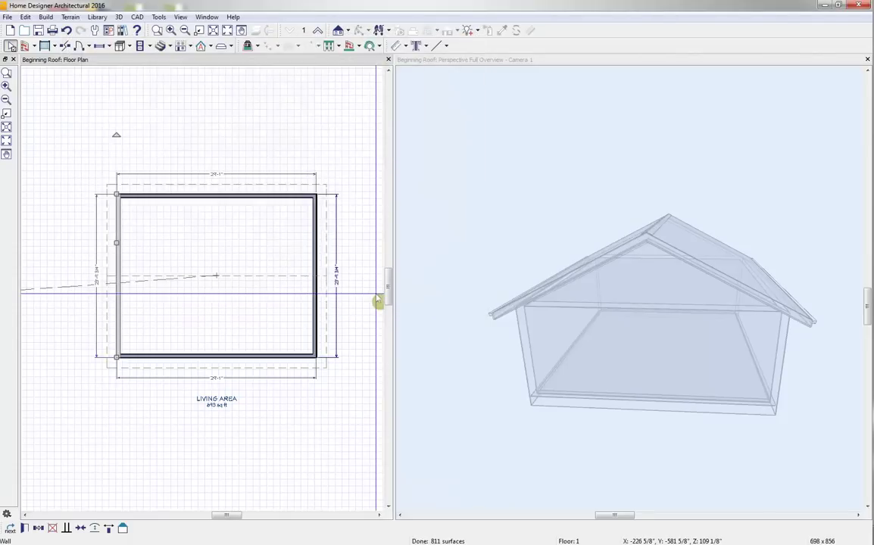
Step: Lengthen the house to 40' by moving the floor plan's right wall with its exact dimension
middle_drag(251, 307, 256, 319)
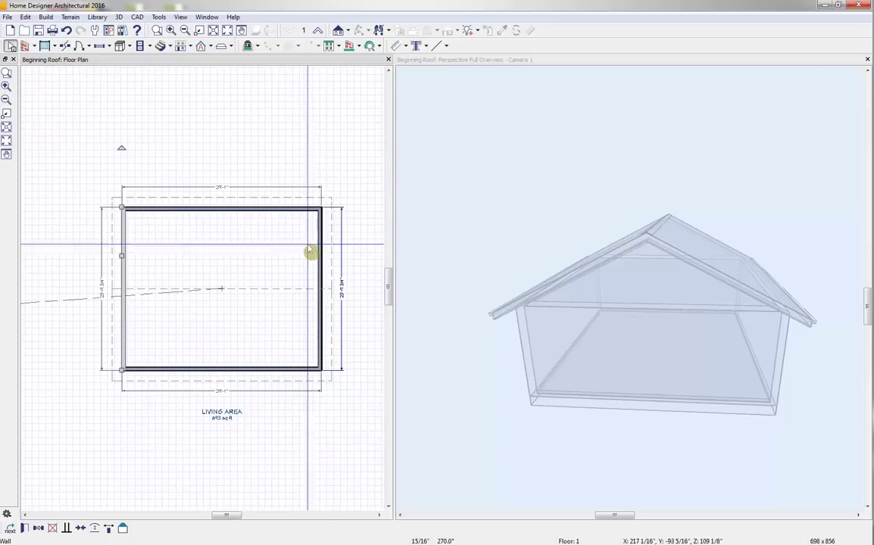
middle_drag(305, 245, 300, 238)
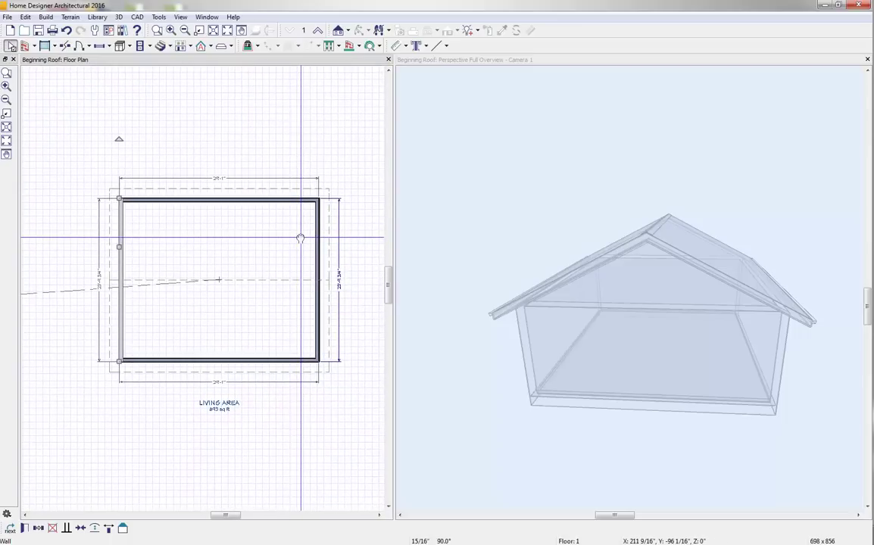
scroll(209, 314, up, 3)
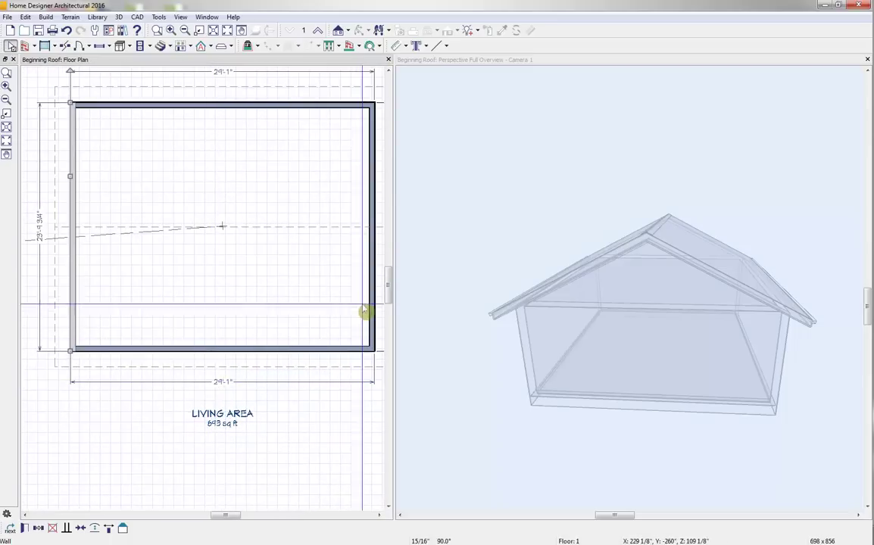
click(374, 280)
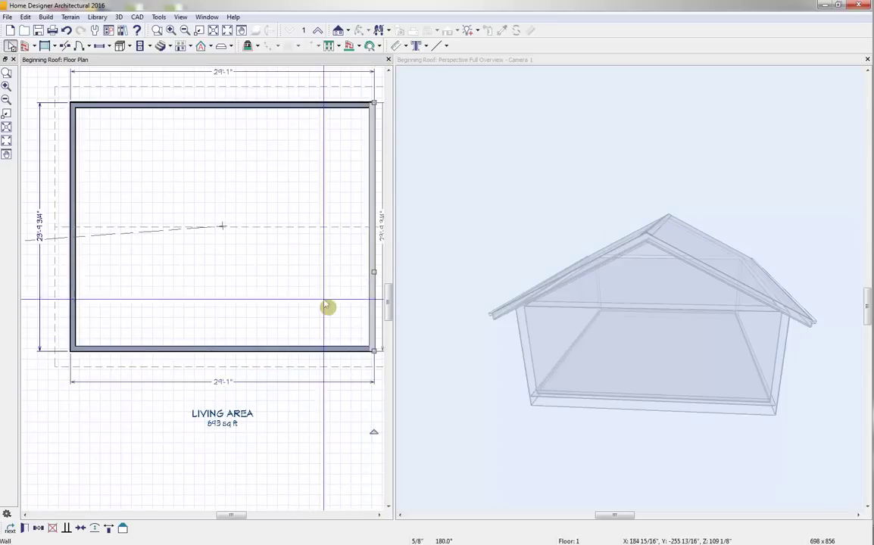
middle_drag(327, 306, 312, 335)
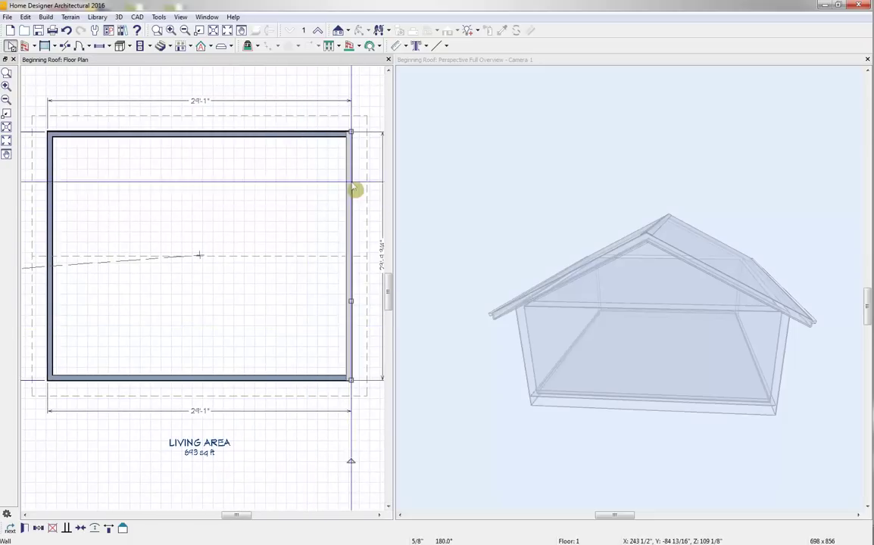
click(202, 413)
click(203, 416)
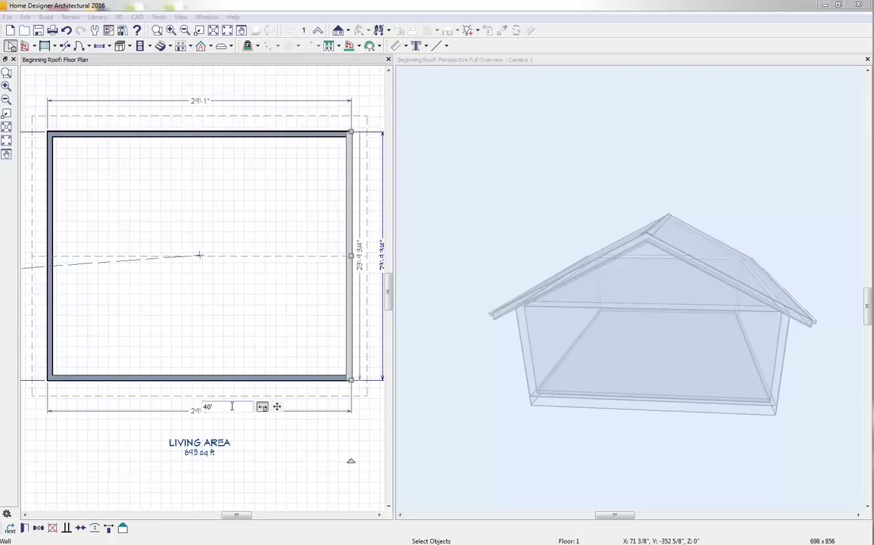
key(Return)
Step: Set the house's depth to 30' by moving the floor plan's upper wall with its exact dimension
scroll(248, 296, down, 4)
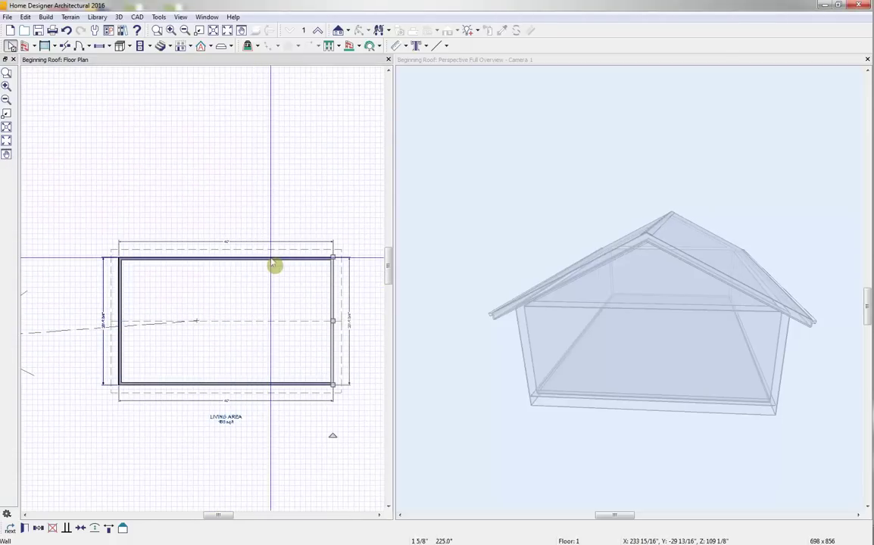
click(274, 263)
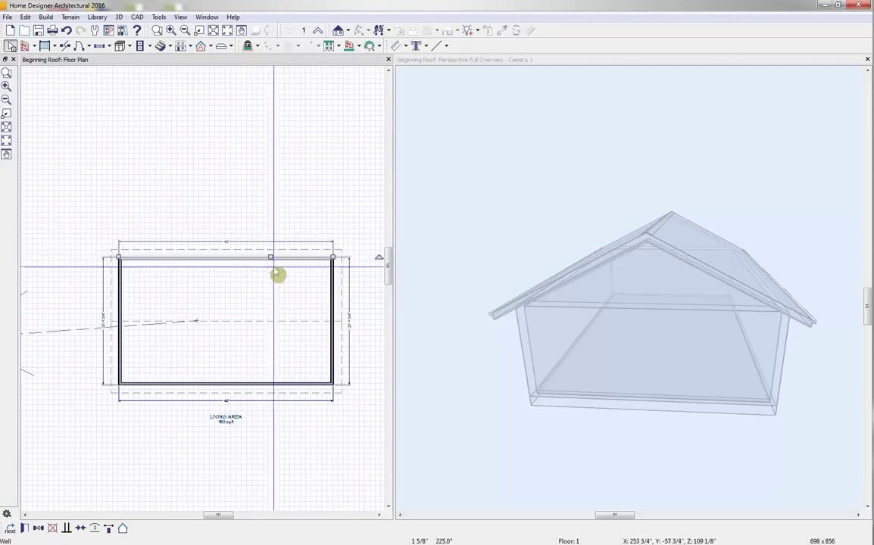
click(350, 326)
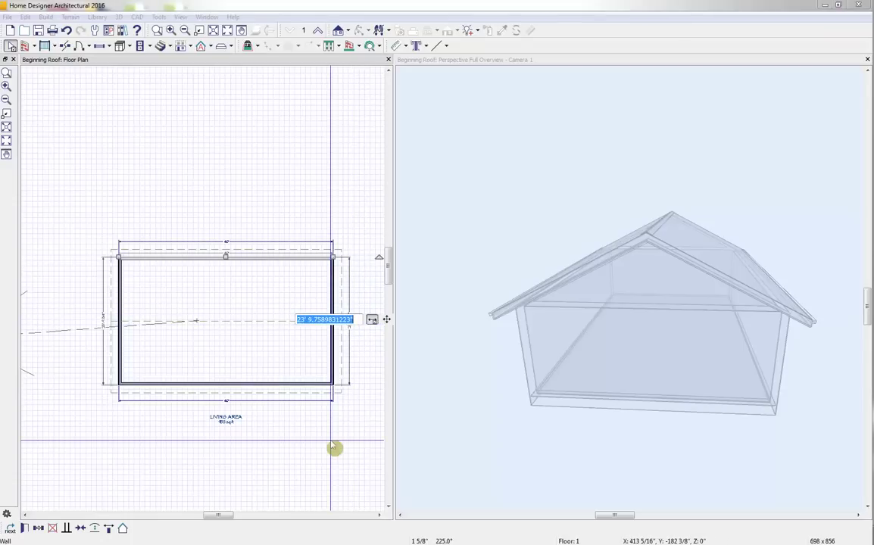
text(30')
key(Return)
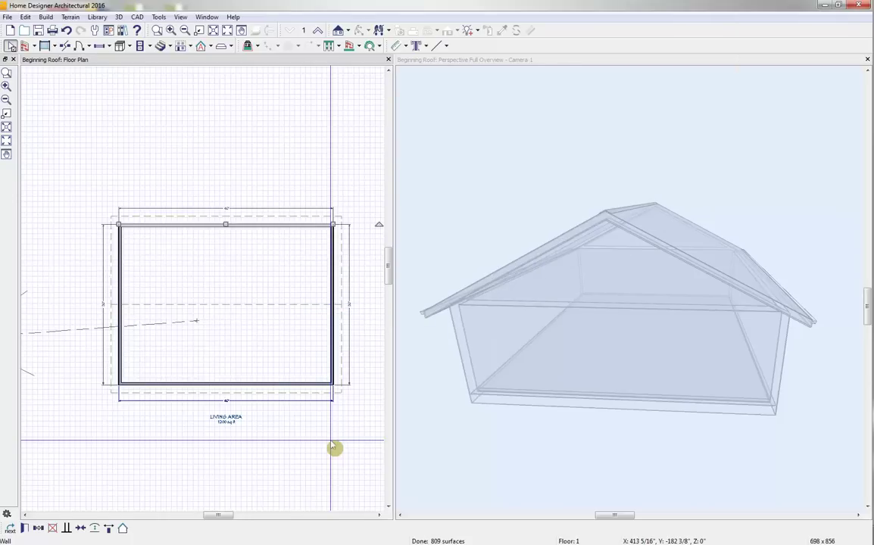
Step: Close the existing perspective overview and centre the house in the floor plan
click(692, 224)
drag(728, 188, 761, 239)
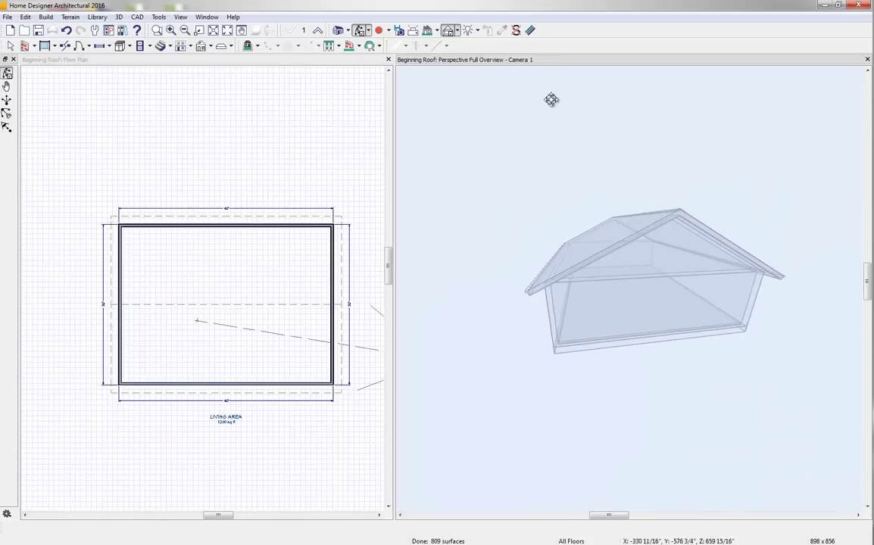
click(867, 59)
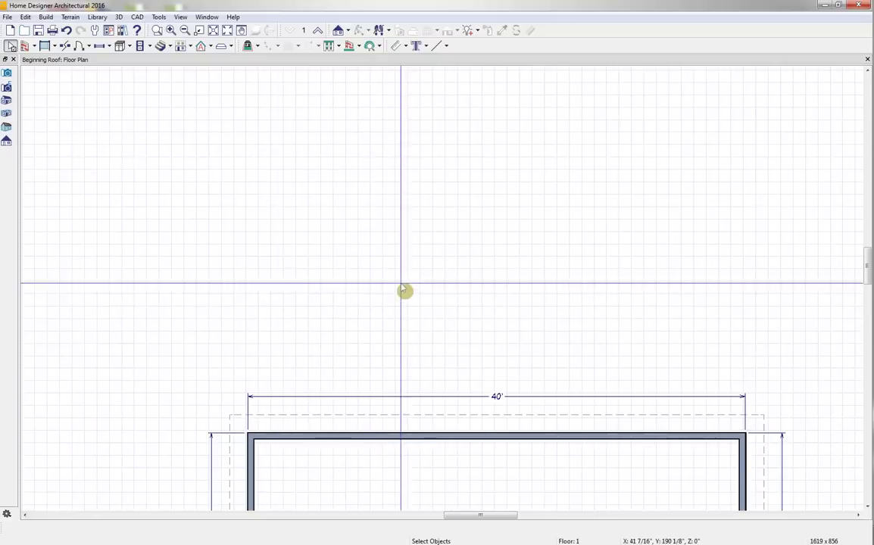
scroll(404, 291, down, 3)
middle_drag(511, 321, 447, 193)
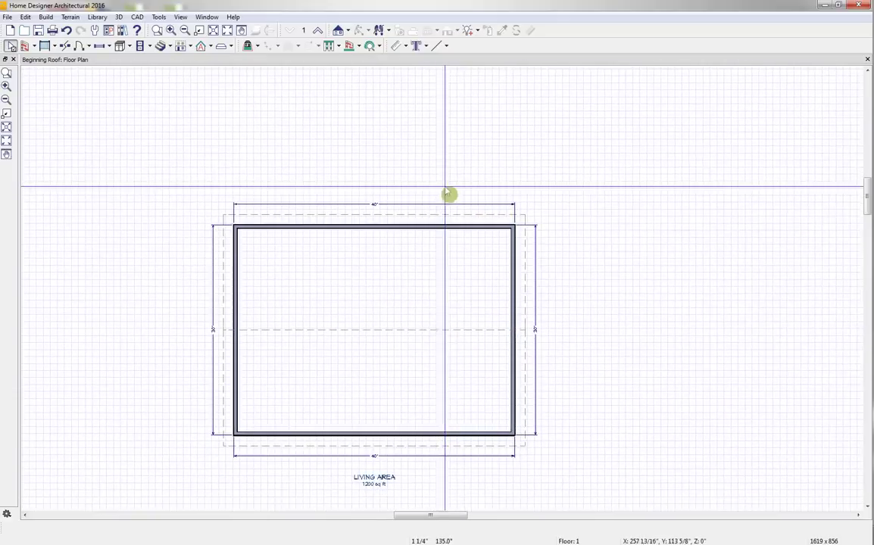
Step: Create a new perspective full overview in Glass House rendering and tile it beside the floor plan, with the gable end in view
click(347, 31)
click(385, 73)
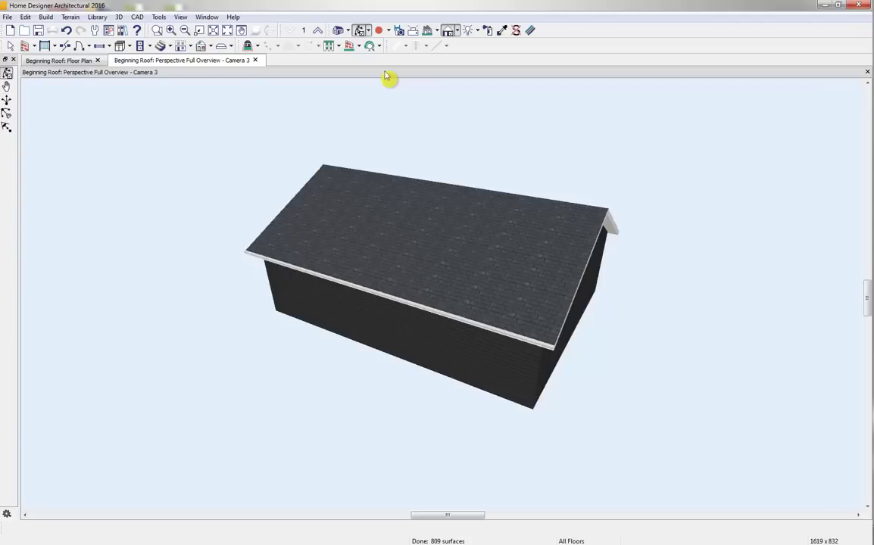
click(456, 31)
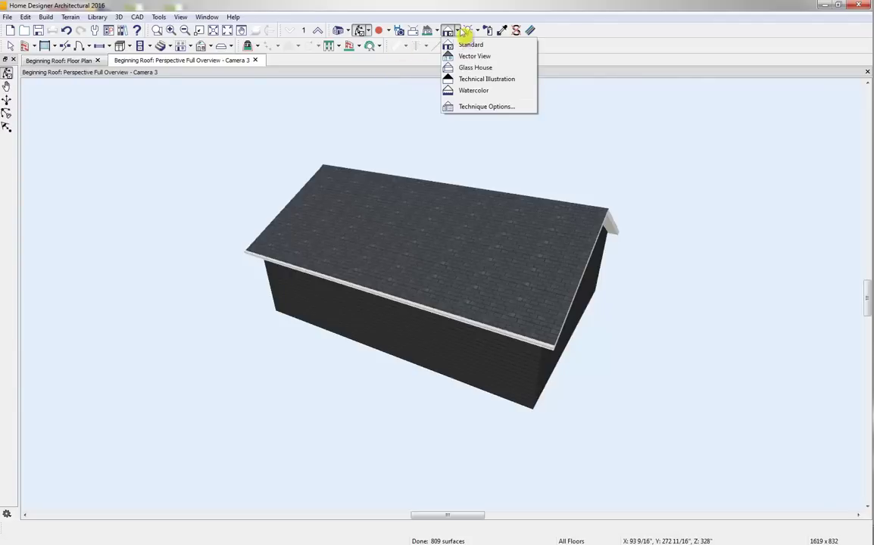
click(473, 70)
drag(178, 61, 606, 97)
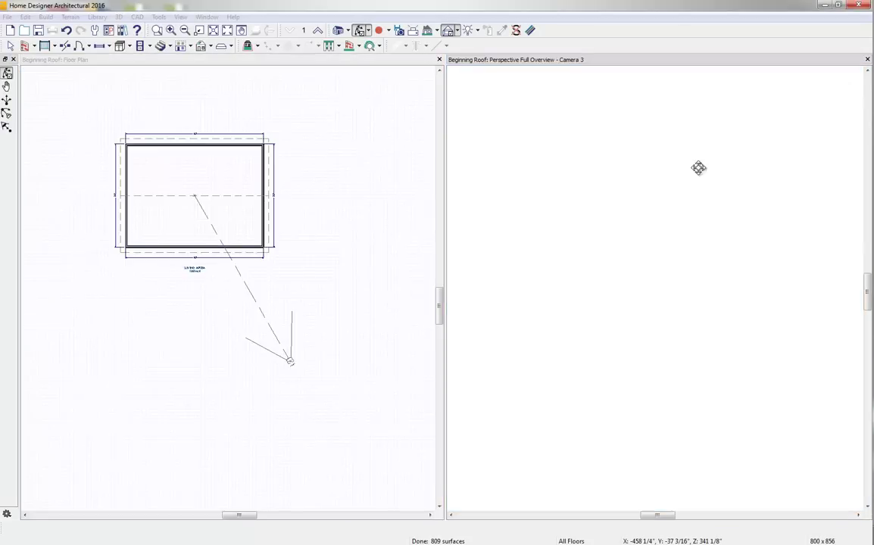
drag(759, 201, 725, 152)
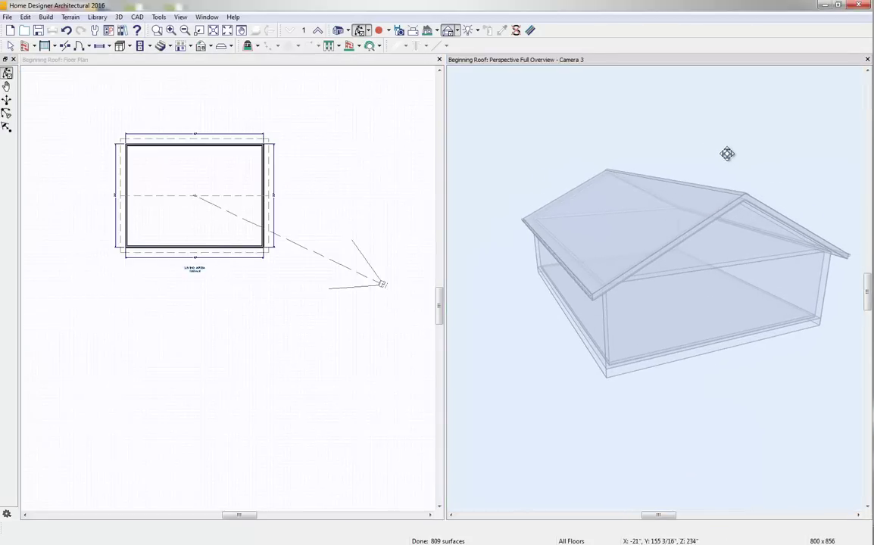
click(232, 230)
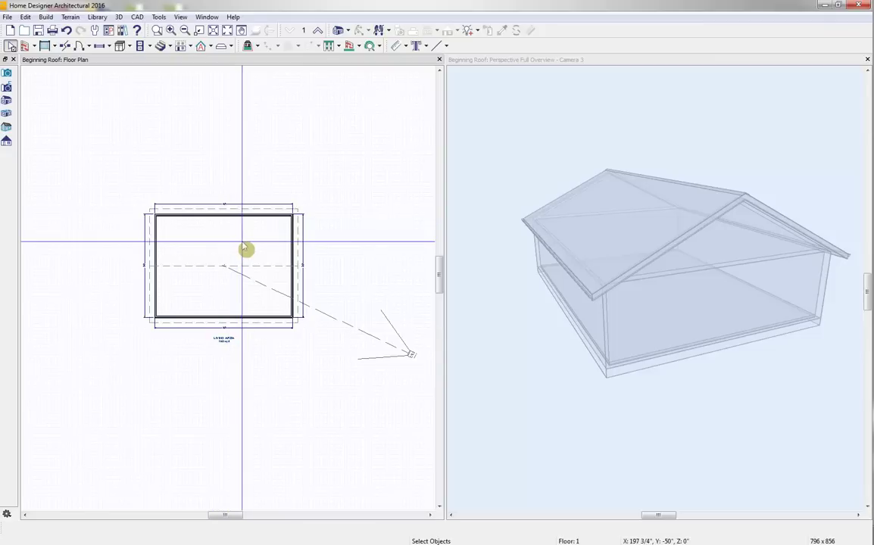
scroll(244, 248, up, 2)
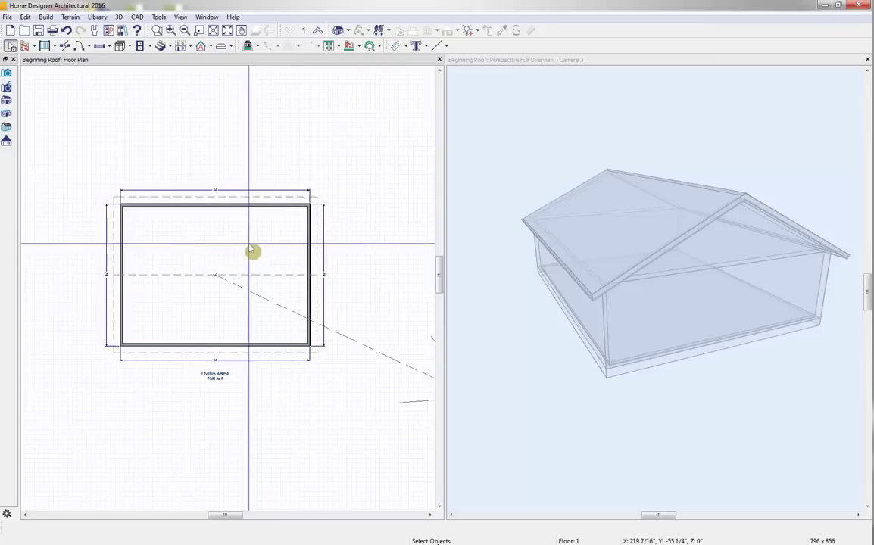
Step: Build a second floor derived from the 1st floor plan, accepting the default floor heights
click(196, 47)
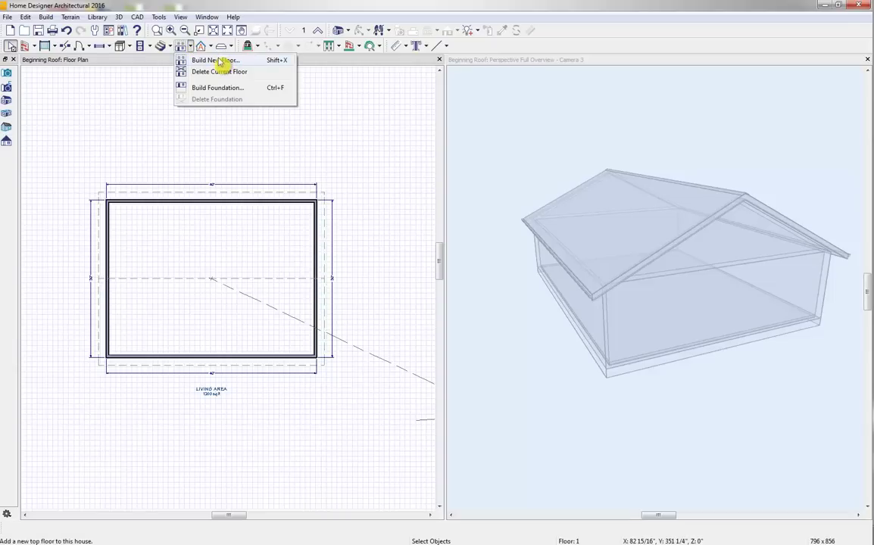
click(213, 61)
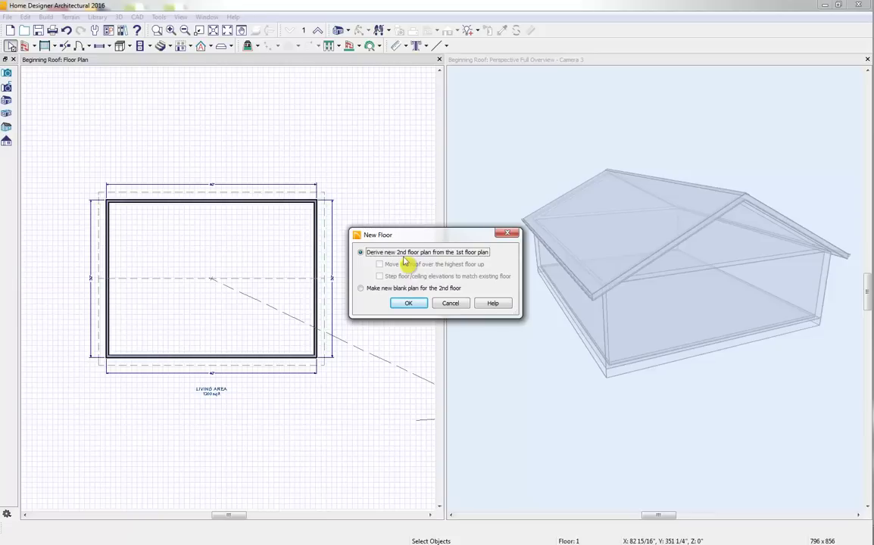
click(409, 304)
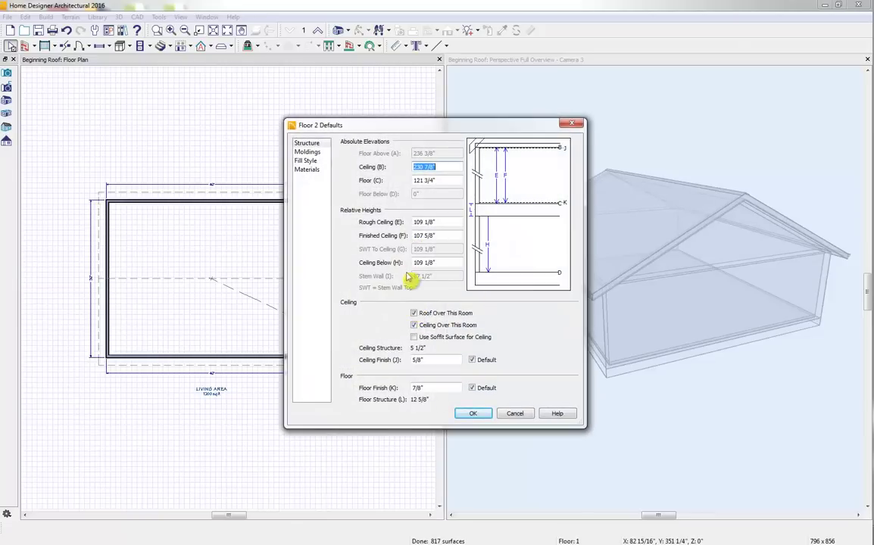
click(480, 415)
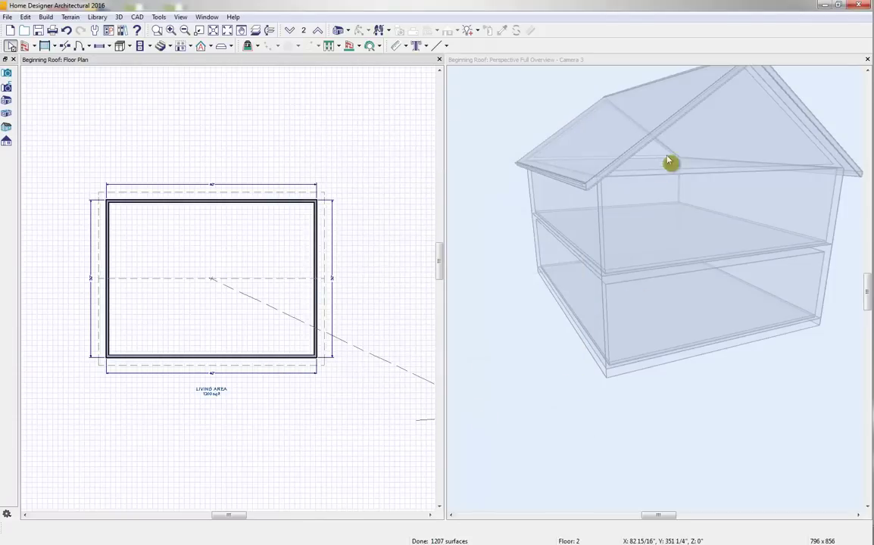
drag(732, 180, 628, 312)
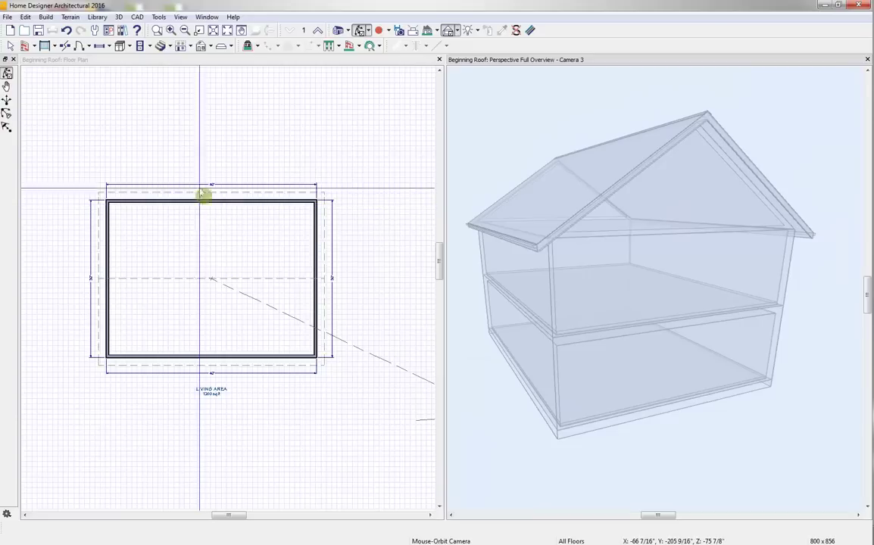
Step: Reduce the second floor's depth to 20' by moving the plan's upper wall with its exact dimension
click(257, 68)
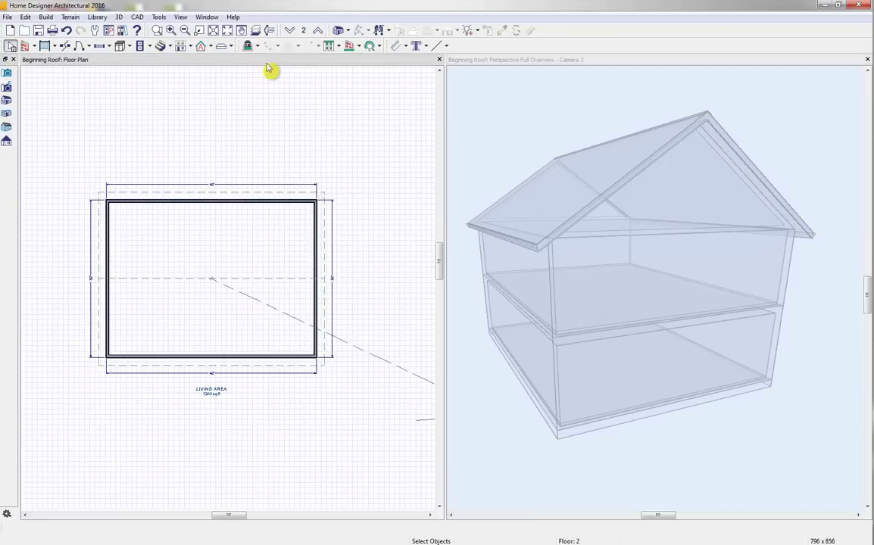
click(302, 34)
click(304, 32)
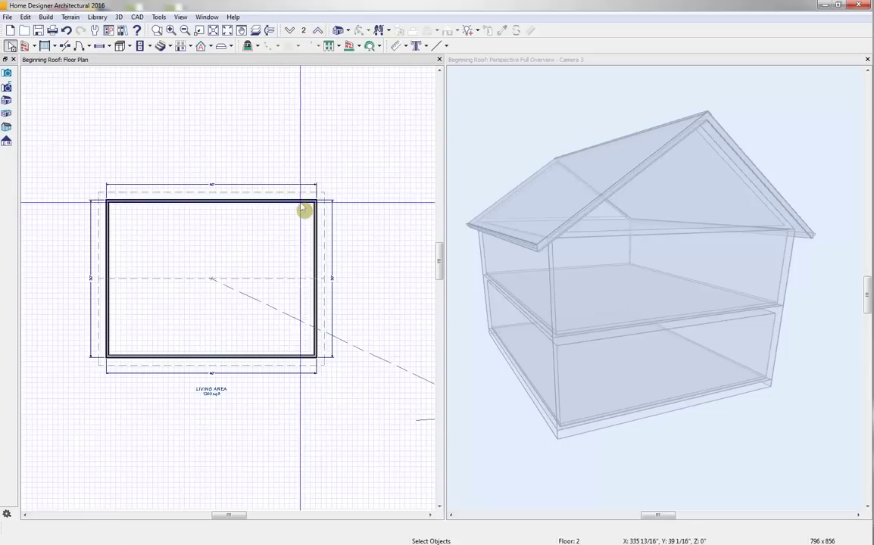
click(258, 203)
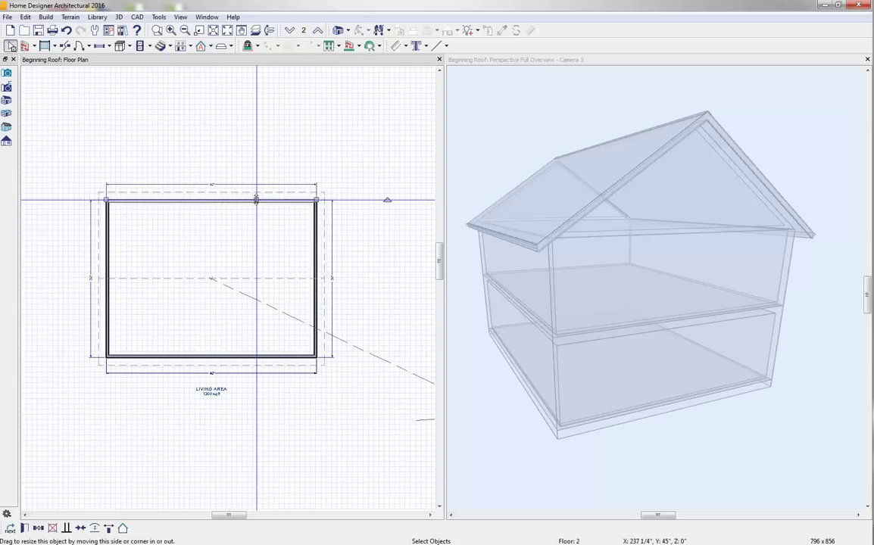
click(334, 280)
text(20)
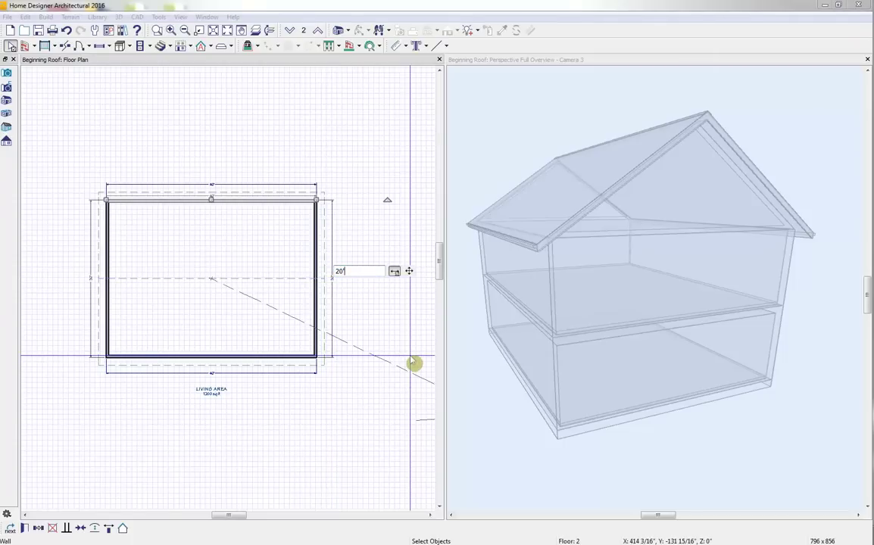
key(Return)
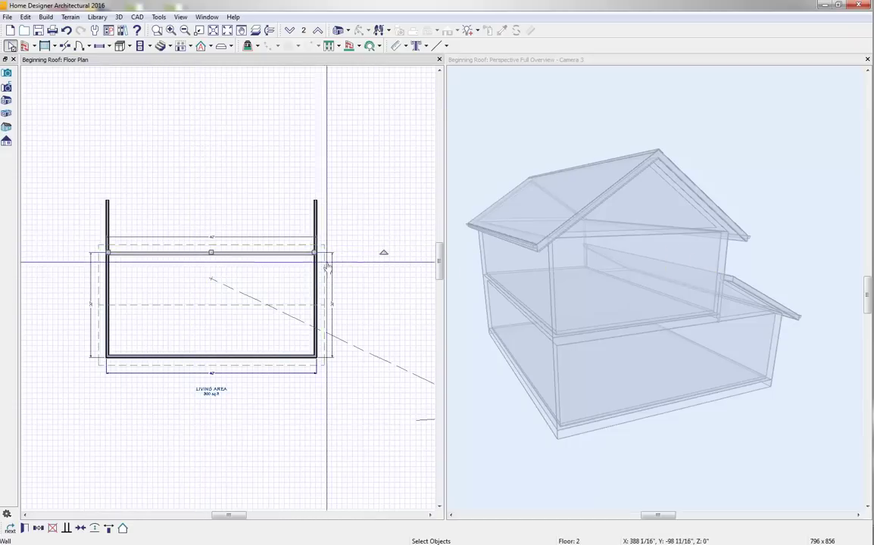
Step: Make the relocated second-floor wall a knee wall in its roof settings
click(25, 529)
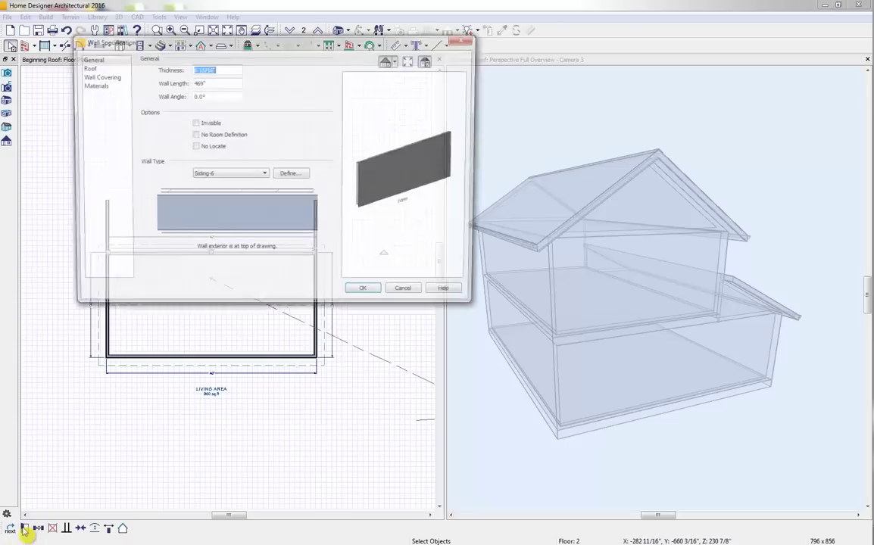
click(85, 67)
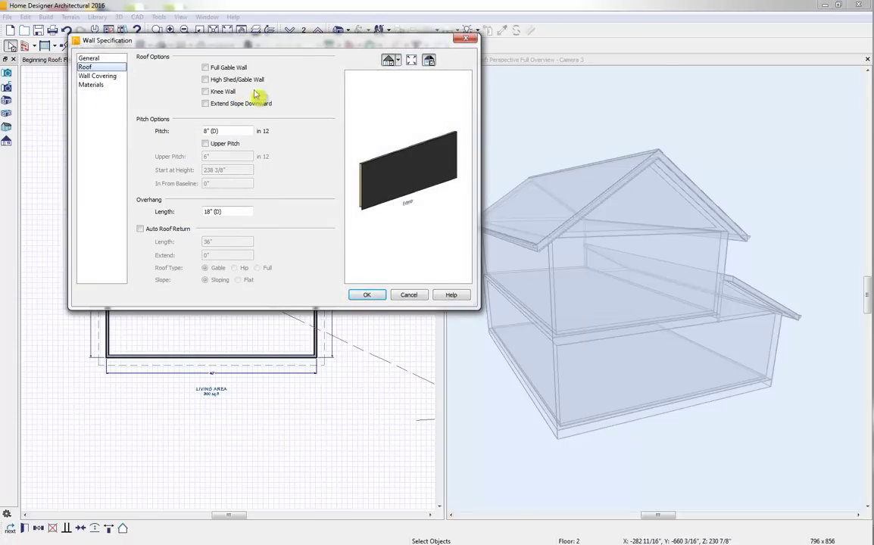
click(226, 92)
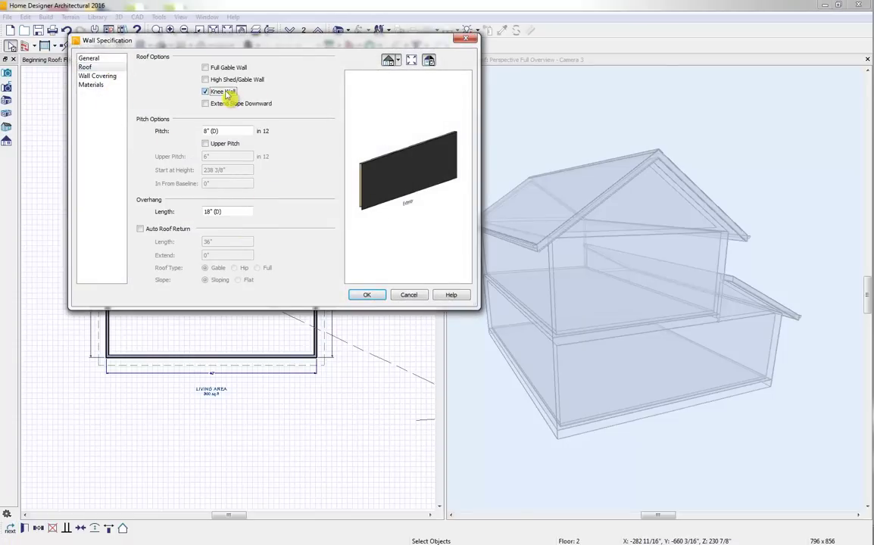
click(366, 295)
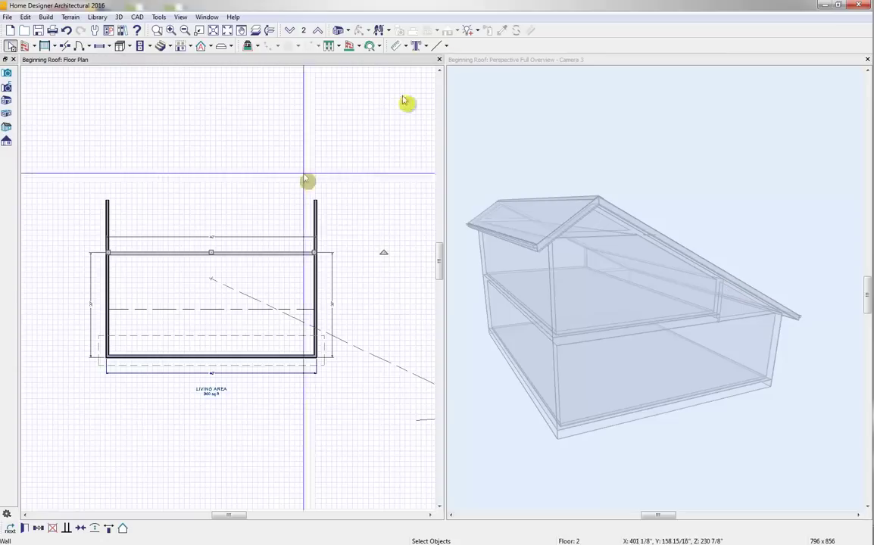
Step: On floor 1, set the roof pitch of the plan's upper wall to 10 in 12
click(381, 71)
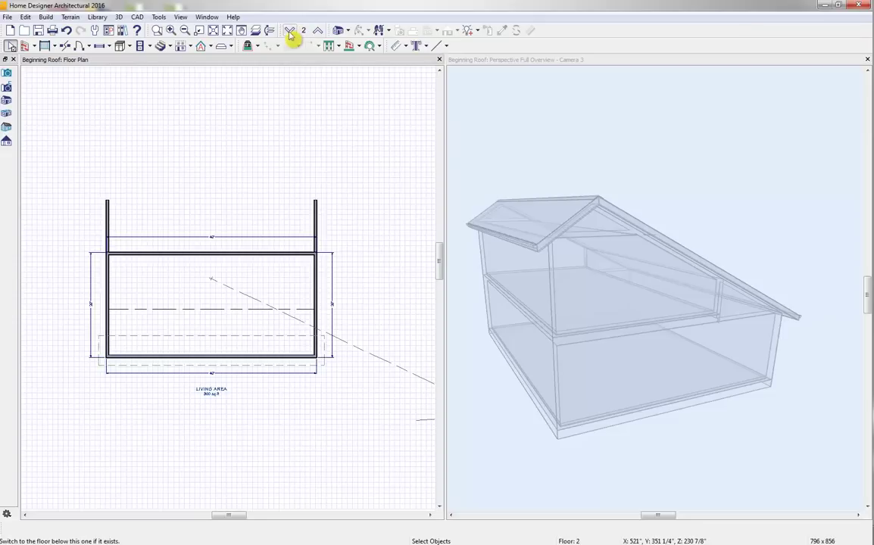
click(290, 35)
click(224, 201)
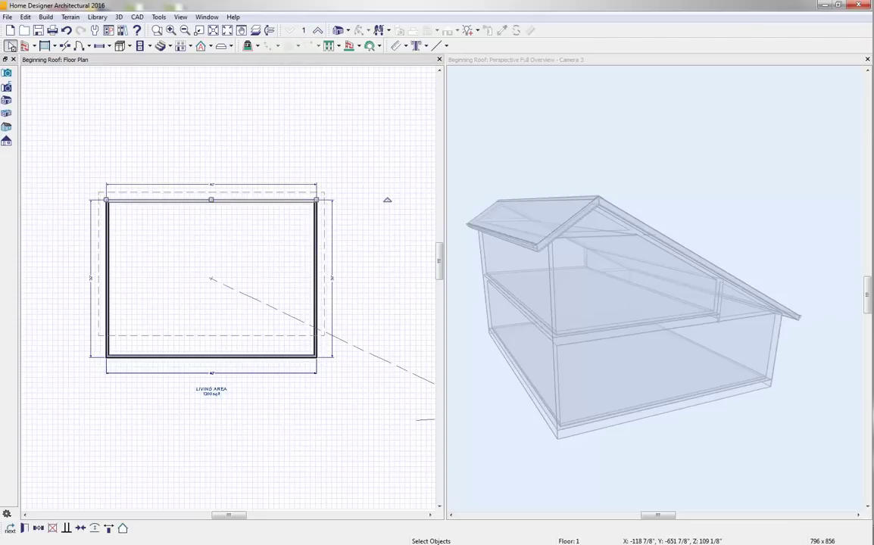
click(10, 528)
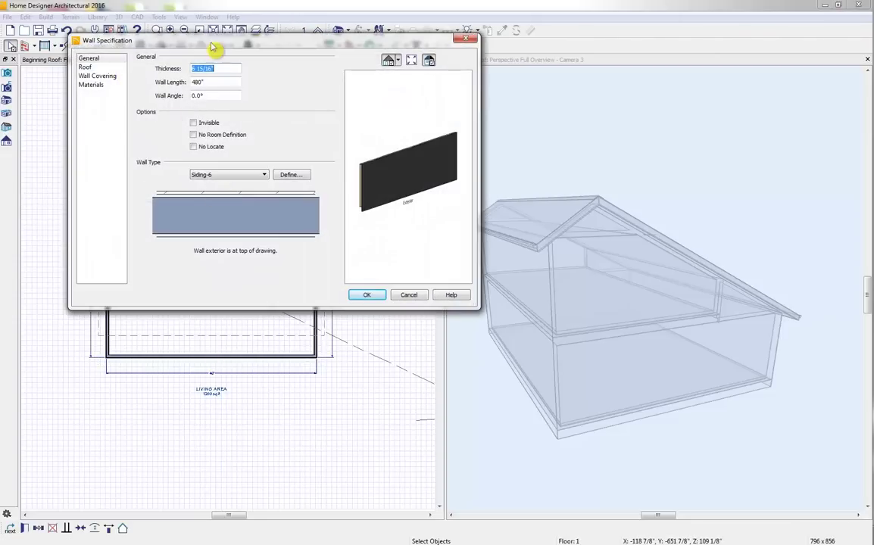
drag(212, 47, 514, 74)
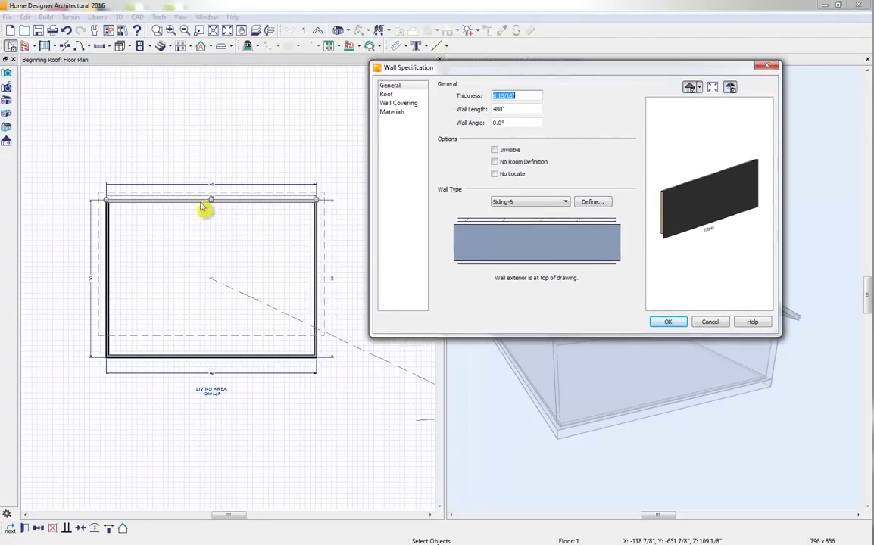
click(387, 94)
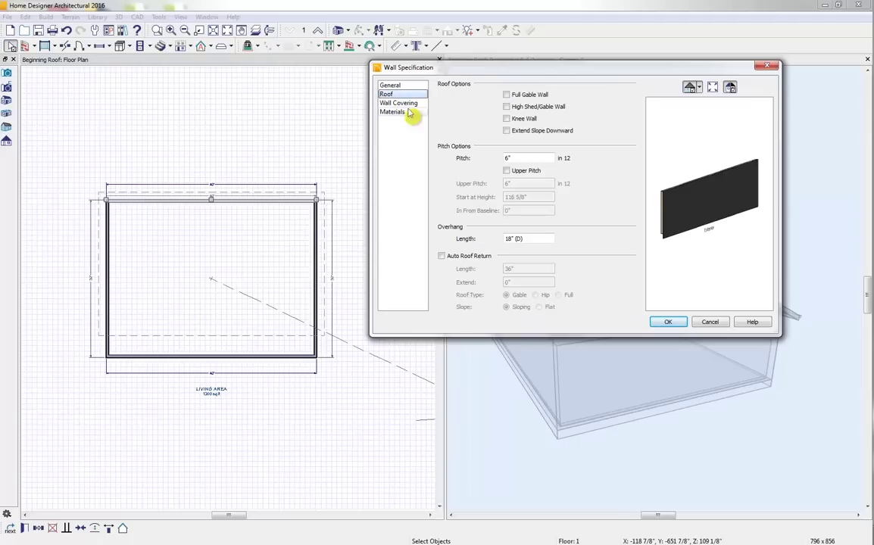
drag(520, 158, 411, 146)
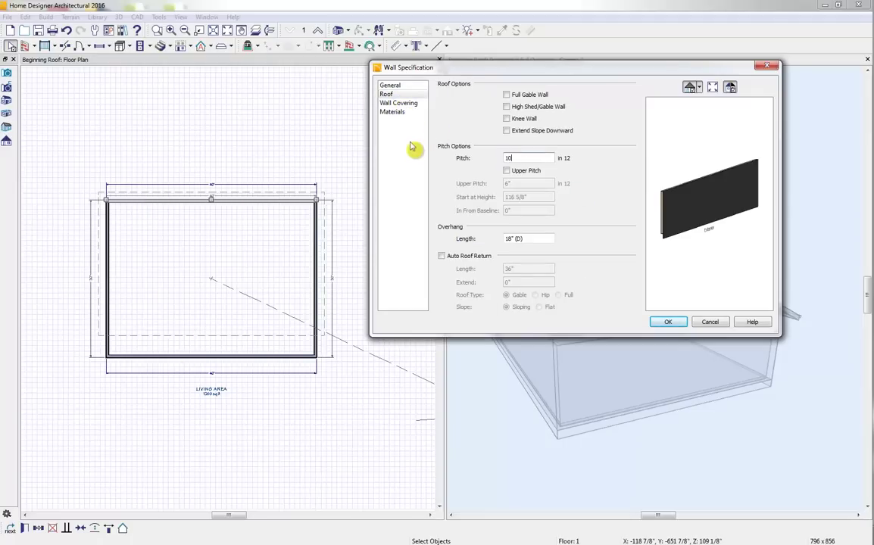
click(676, 324)
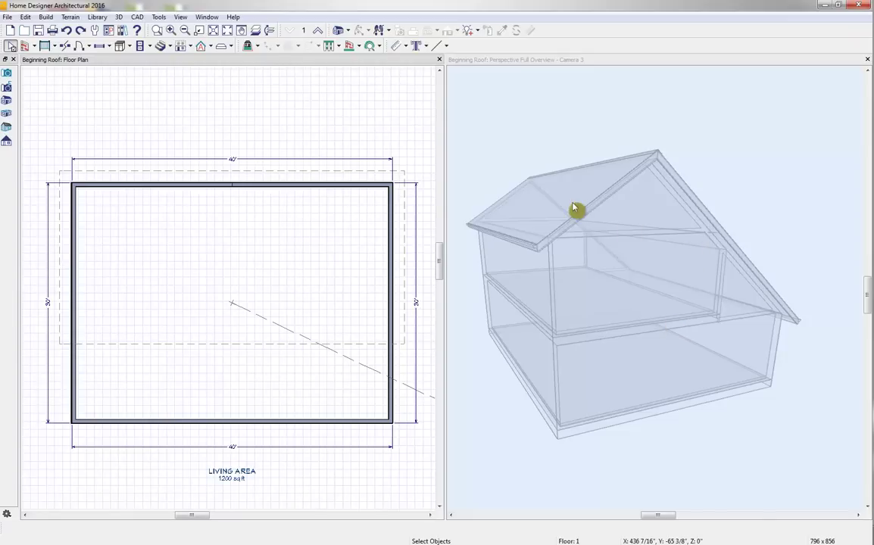
Step: Delete the second floor and return to the first-floor plan
click(189, 46)
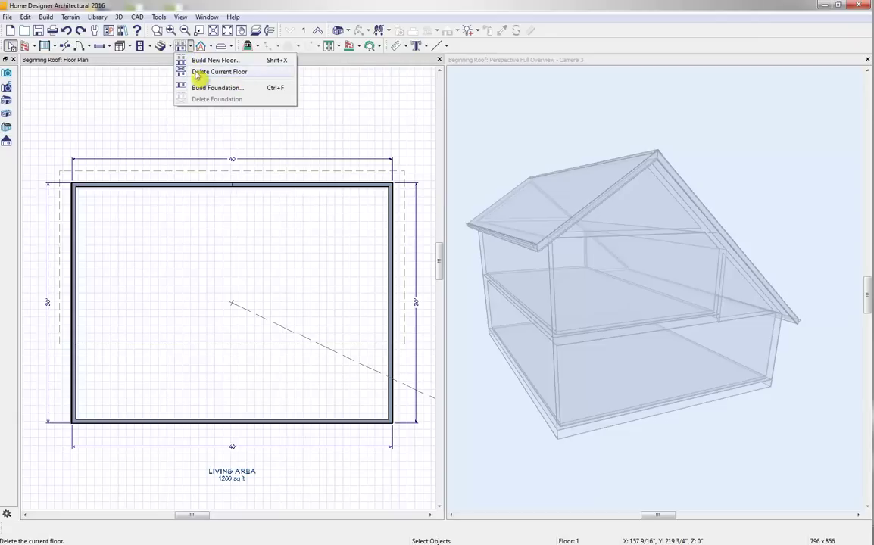
click(357, 8)
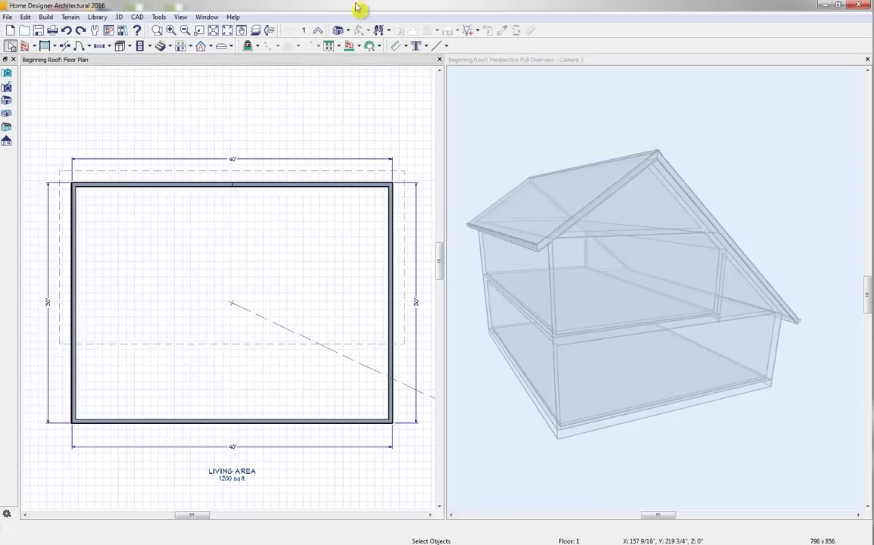
click(318, 32)
click(198, 47)
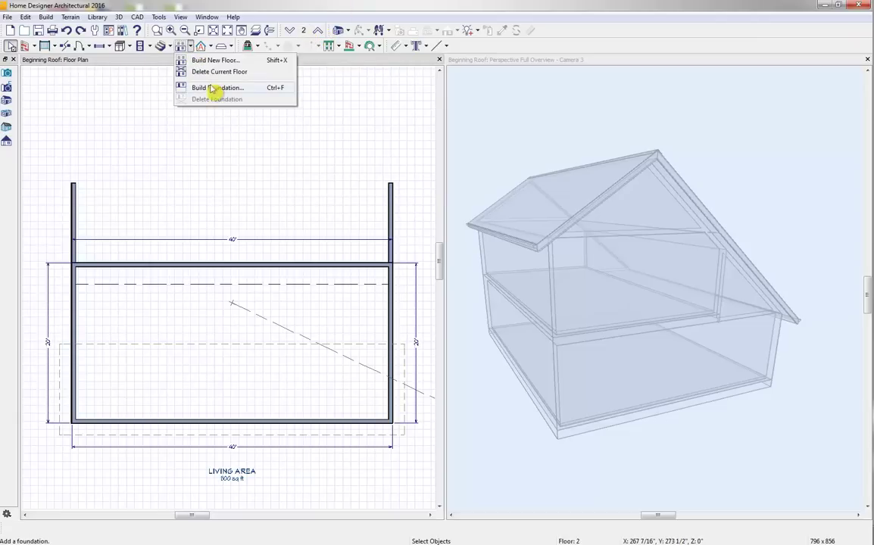
click(212, 72)
click(465, 290)
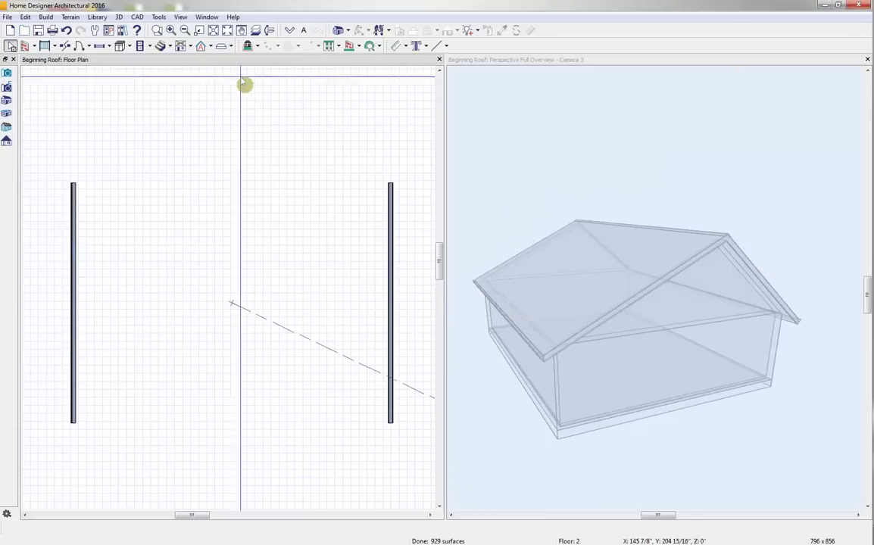
click(289, 30)
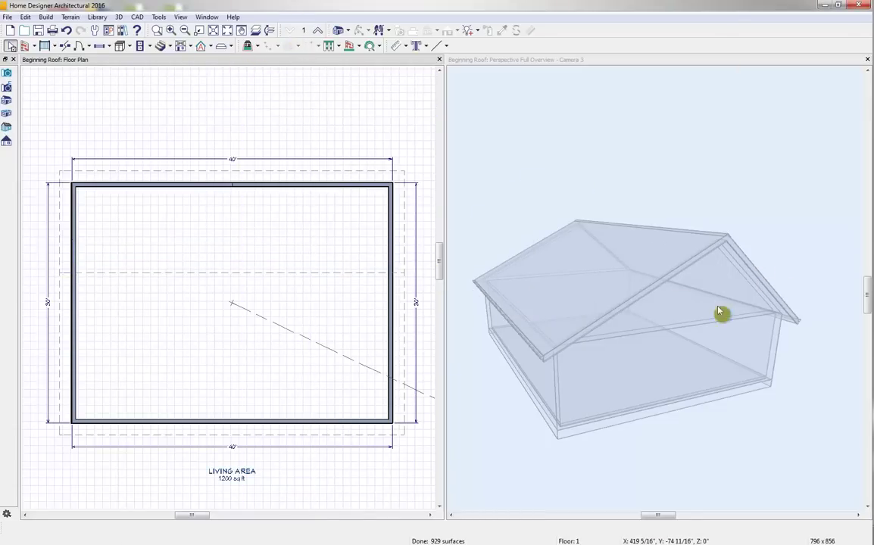
Step: Set the roof pitch of the plan's lower exterior wall to 10 in 12
click(761, 200)
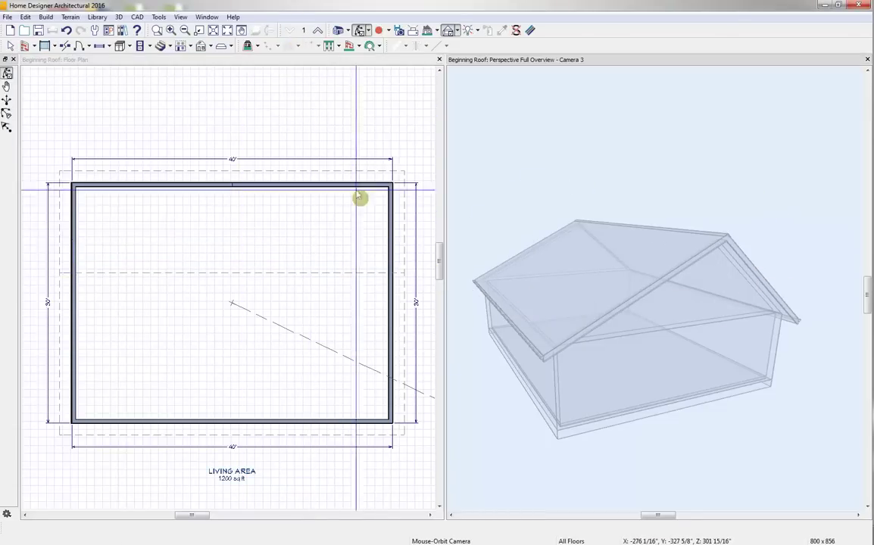
click(224, 424)
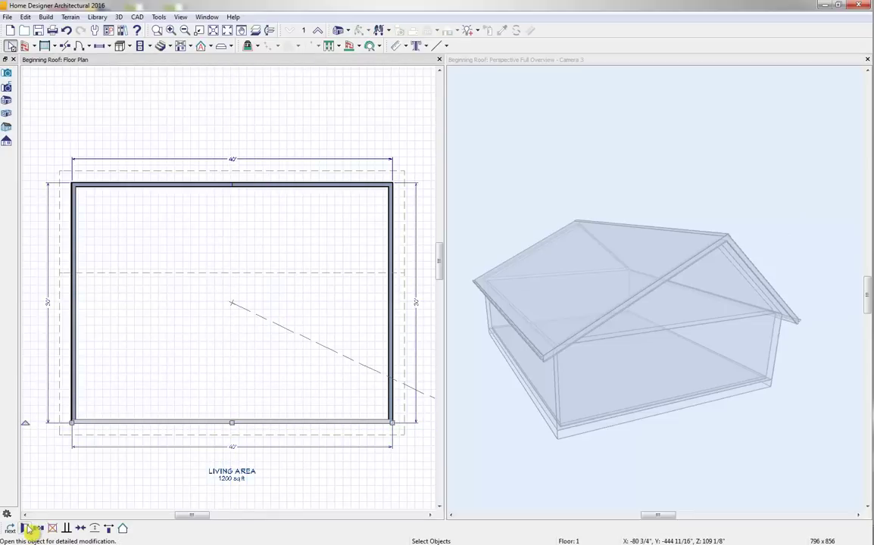
click(24, 528)
click(388, 94)
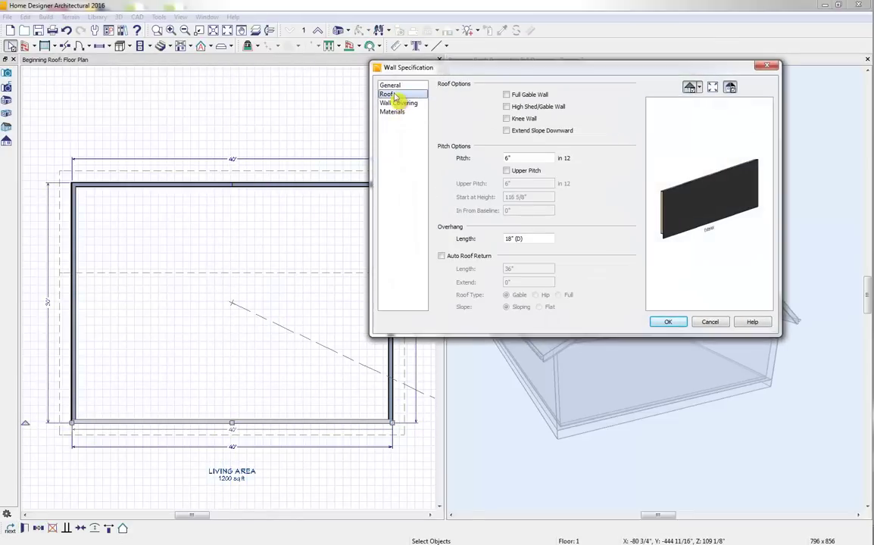
click(534, 159)
text(12)
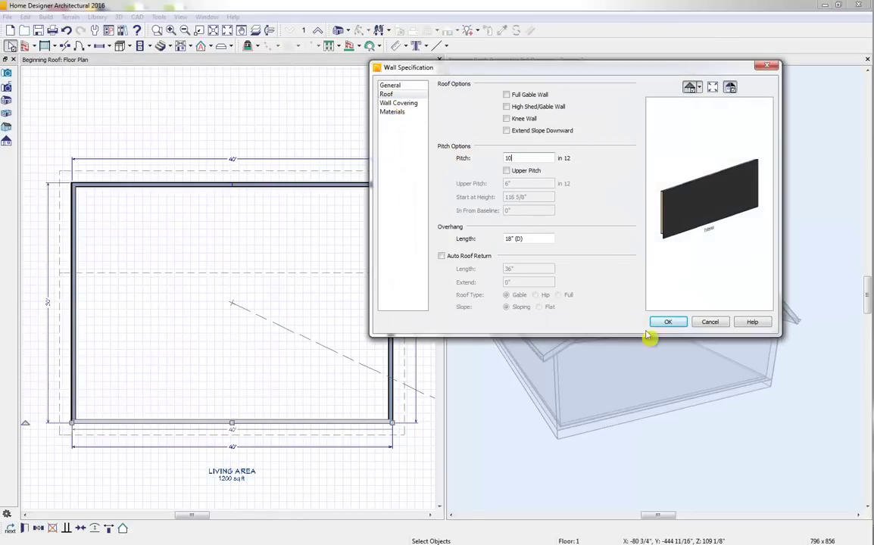
click(667, 322)
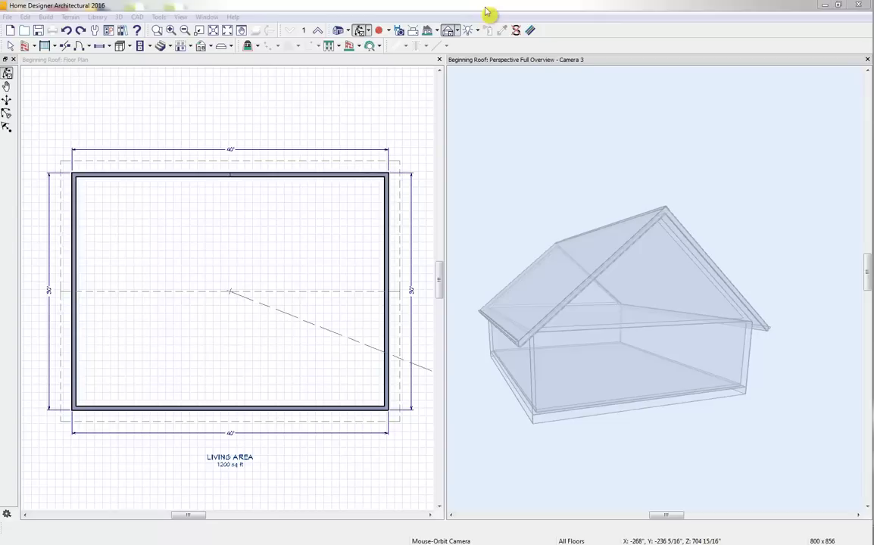
Step: Check the Clerestory reference picture and draw two parallel exterior walls, about 3' apart, across the full width of the plan near its middle
click(485, 11)
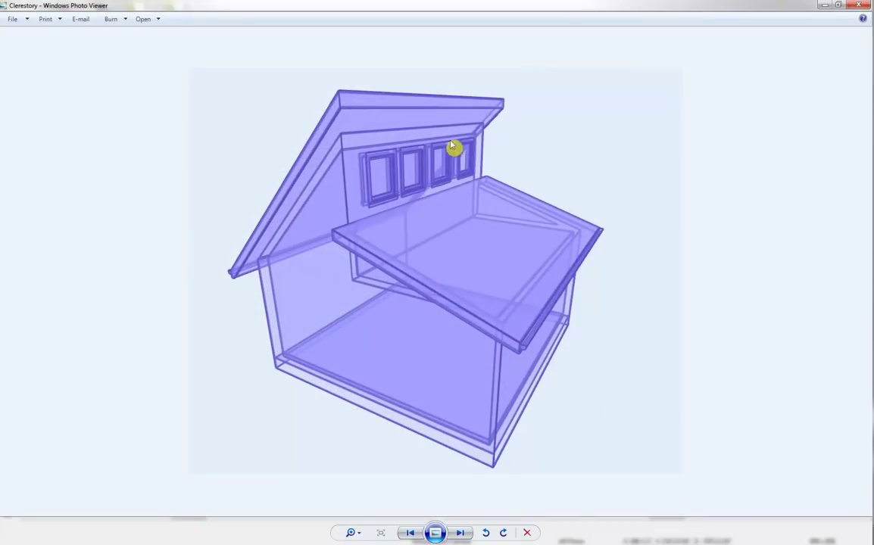
click(860, 6)
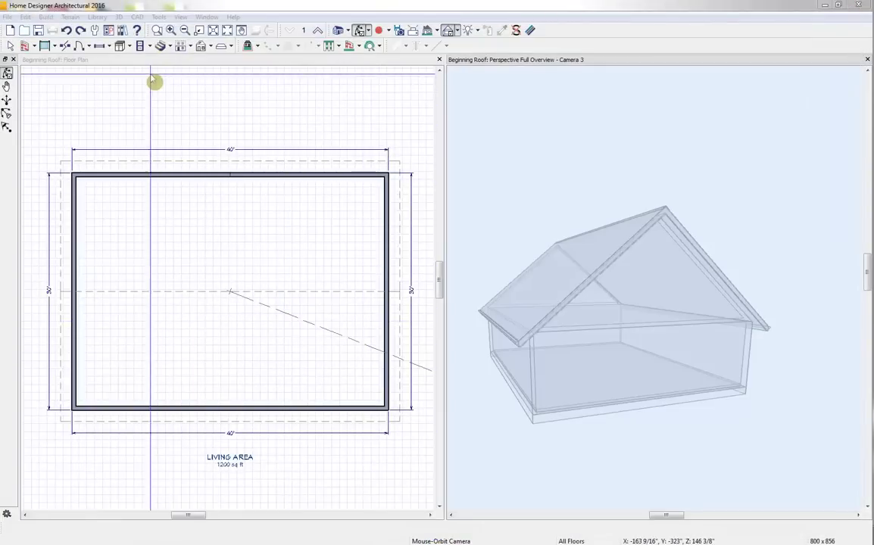
click(25, 47)
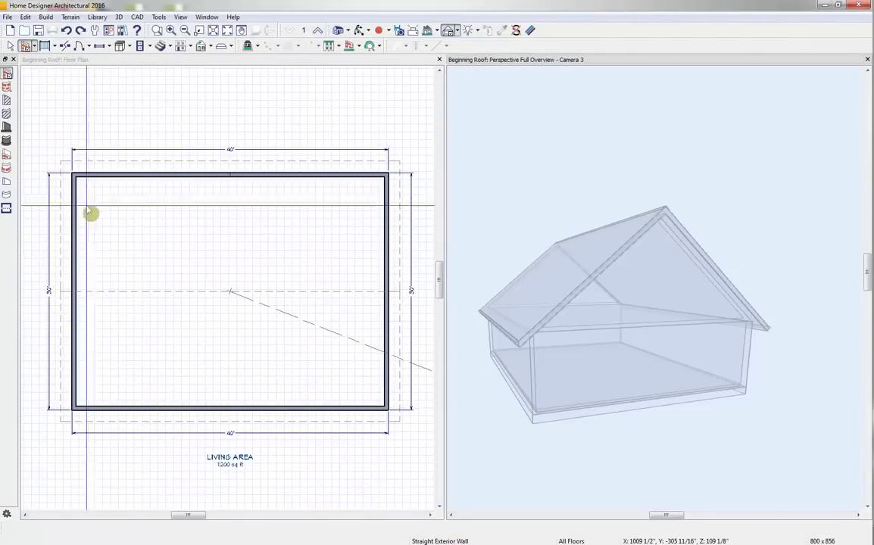
click(122, 66)
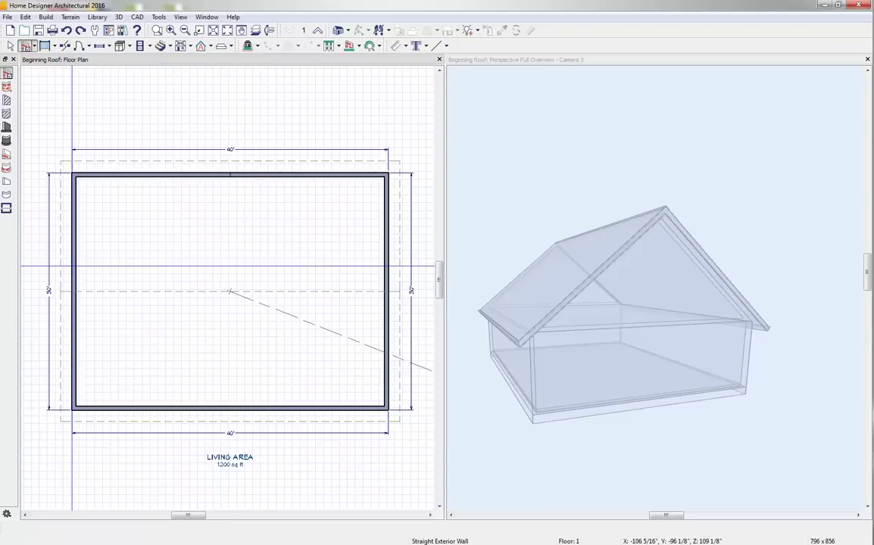
mouse_move(74, 257)
mouse_down()
mouse_move(370, 261)
mouse_move(387, 281)
mouse_move(343, 300)
mouse_move(72, 300)
mouse_up()
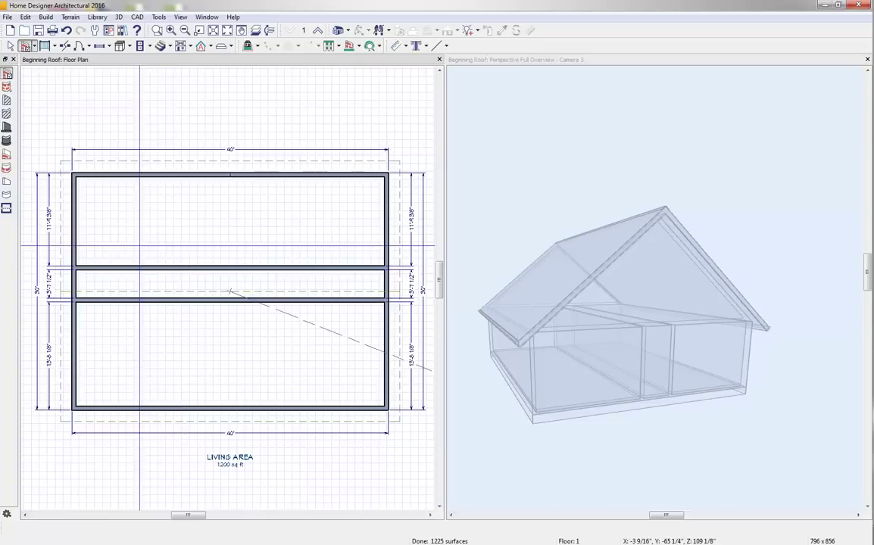
Step: Move the upper of the two middle walls so that the gap between them is 18"
scroll(227, 290, up, 2)
scroll(278, 314, up, 1)
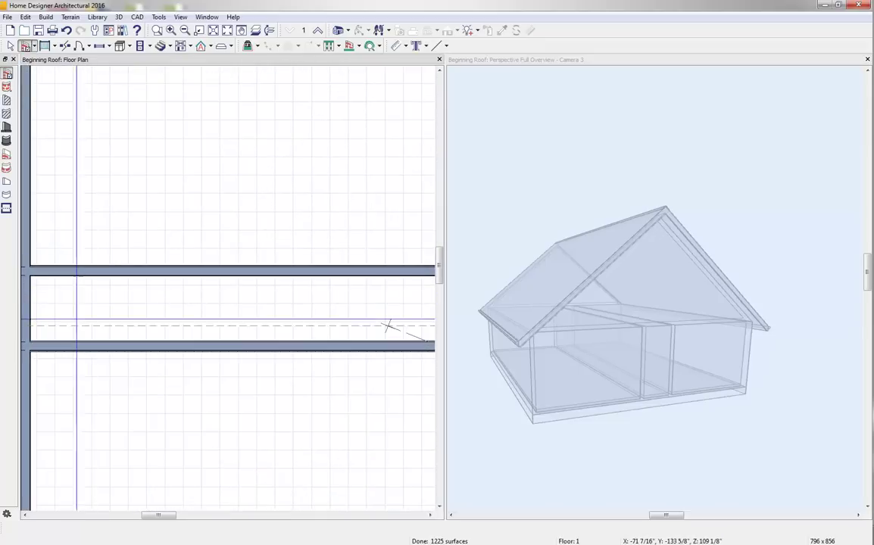
scroll(227, 315, down, 3)
middle_drag(232, 313, 233, 345)
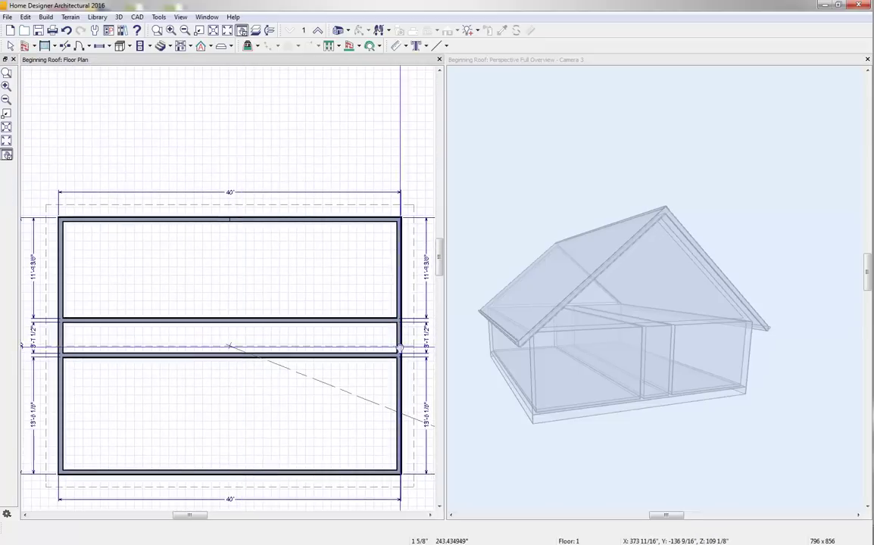
middle_drag(400, 347, 363, 345)
key(space)
click(308, 324)
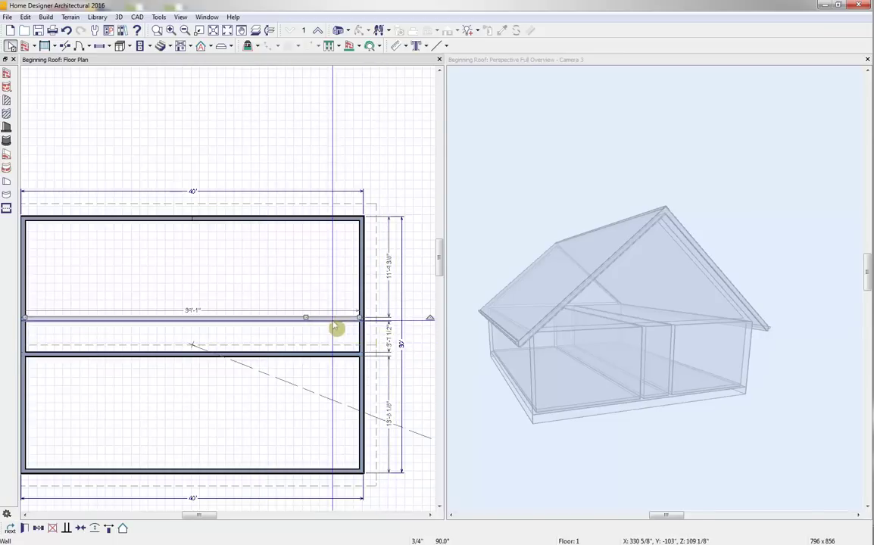
click(390, 341)
text(1)
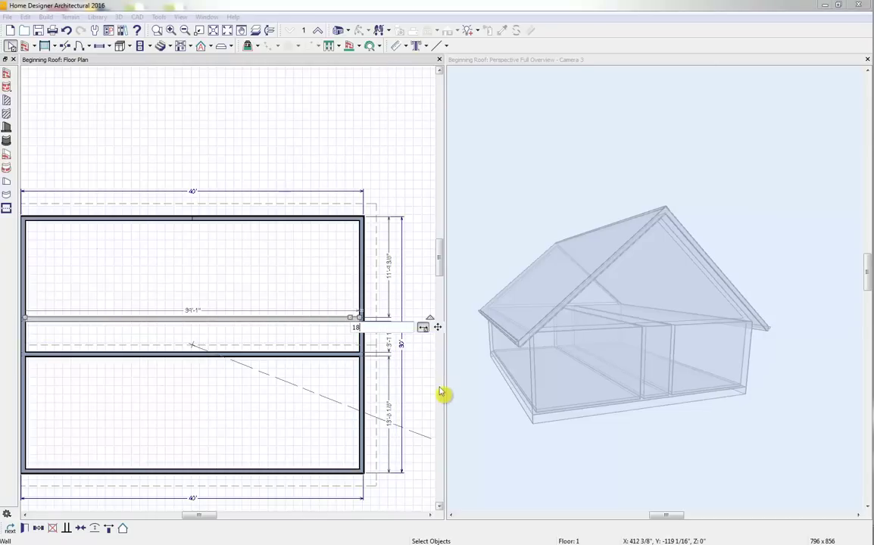
text(8)
key(Return)
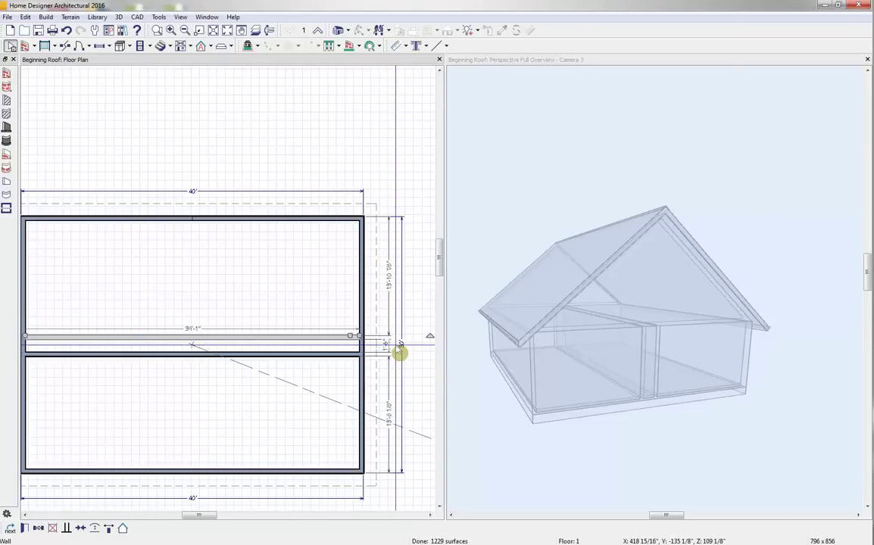
Step: Turn off the roof and the ceiling over the narrow room between the two middle walls
click(220, 343)
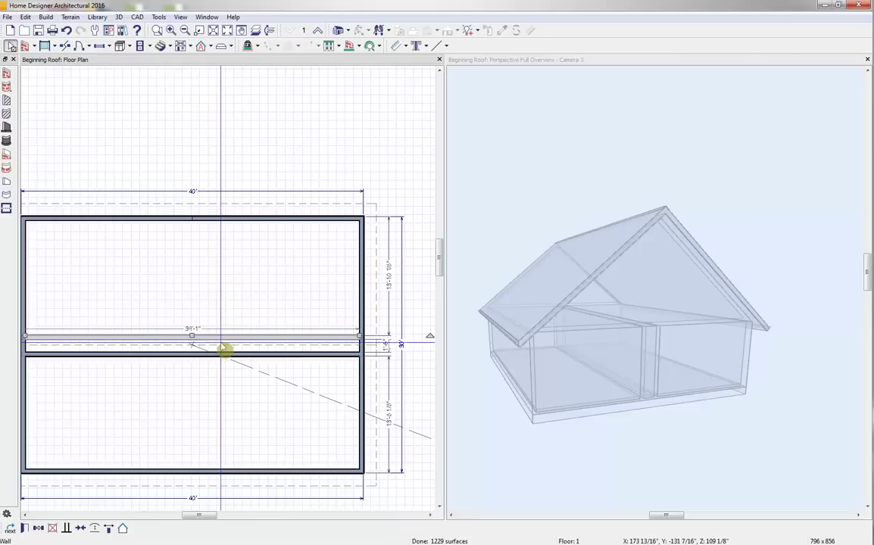
click(221, 344)
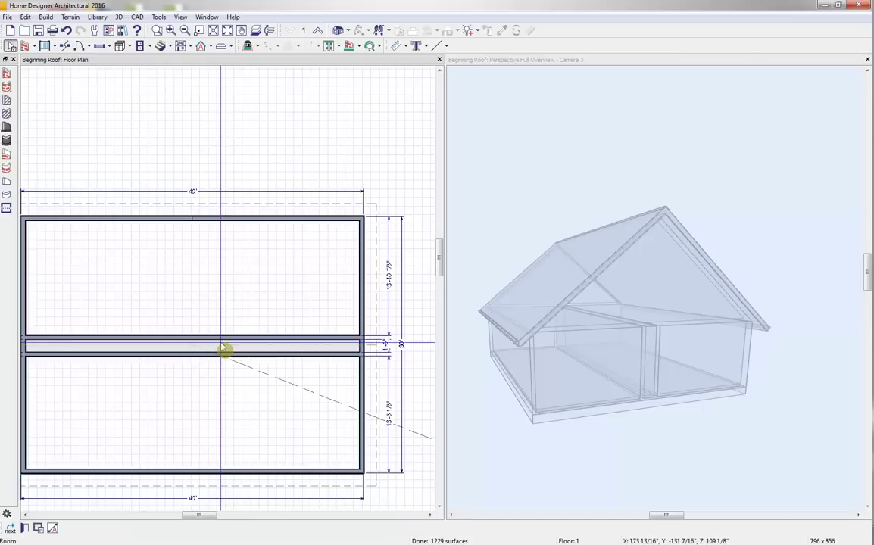
click(24, 528)
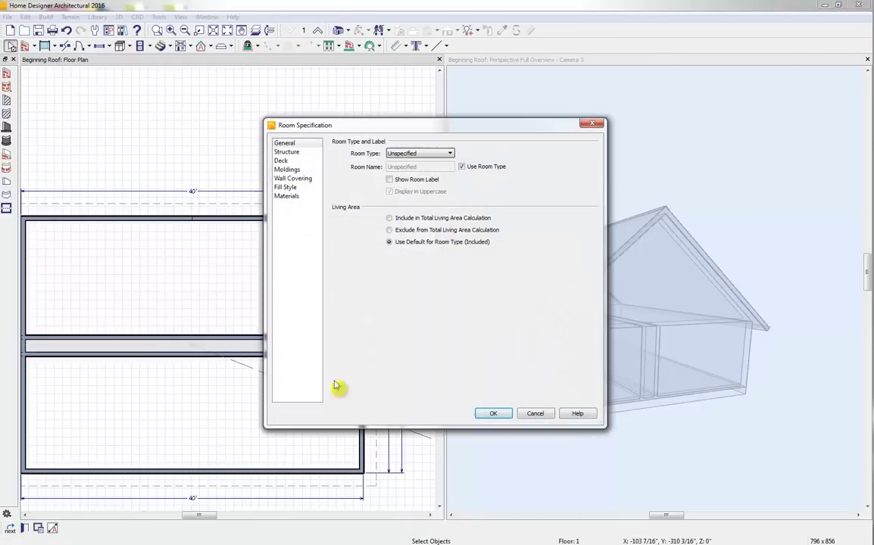
click(287, 152)
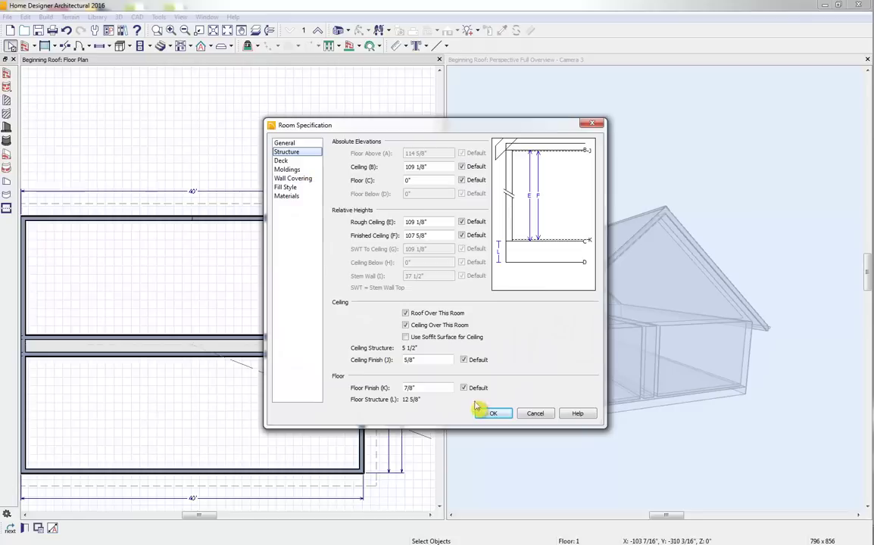
click(406, 313)
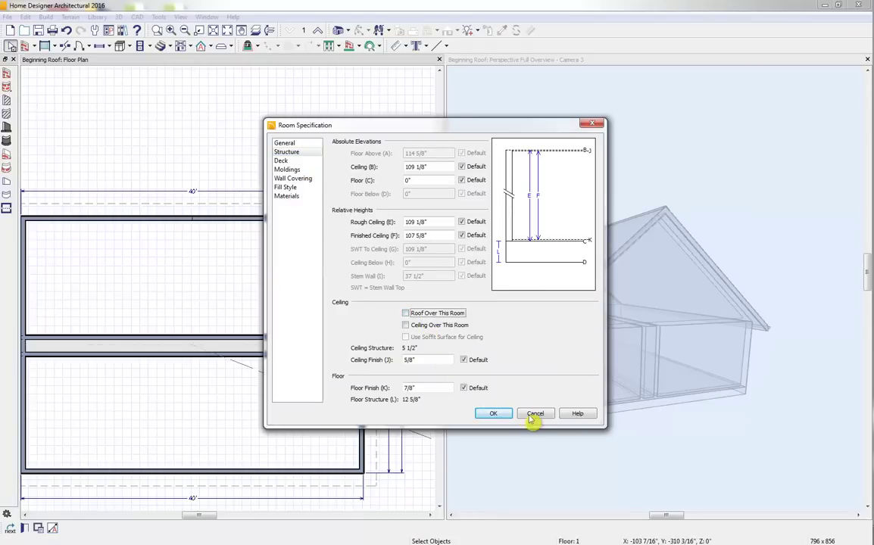
click(493, 413)
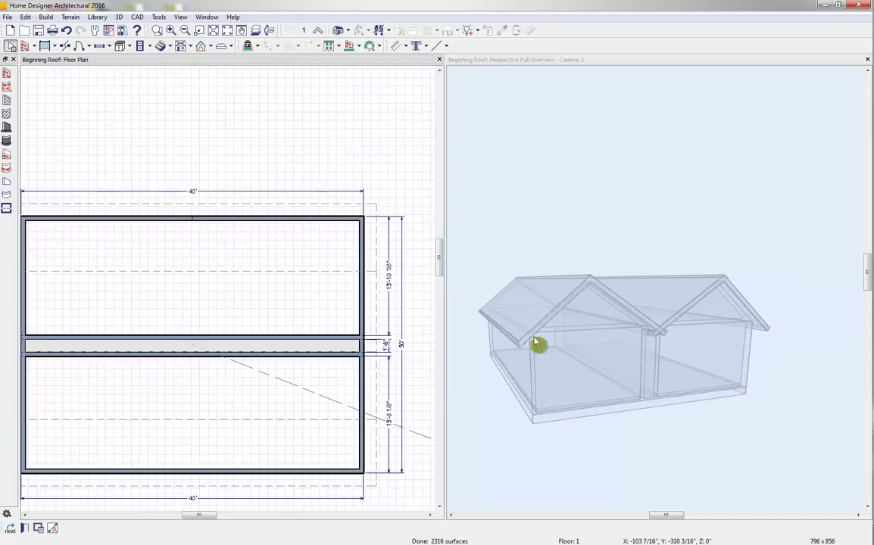
Step: Make the upper middle wall a High Shed/Gable Wall in its roof settings
click(309, 337)
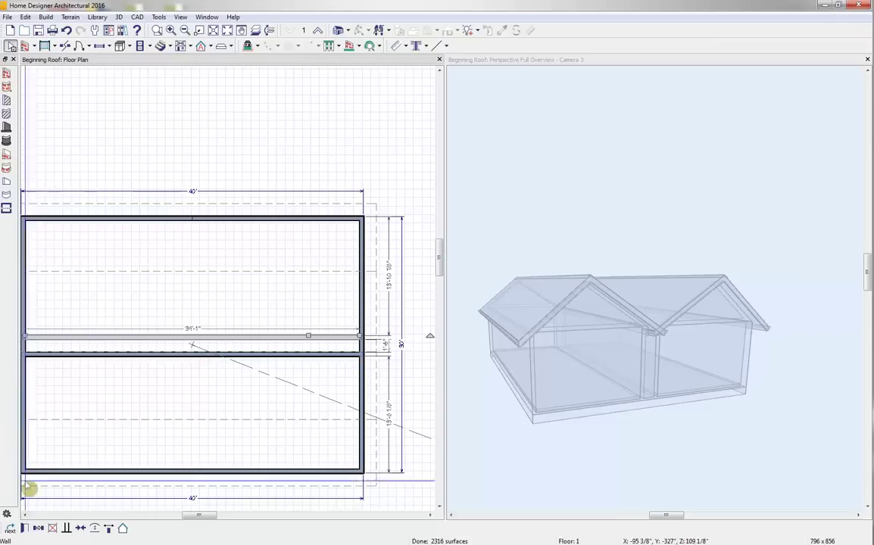
double_click(346, 333)
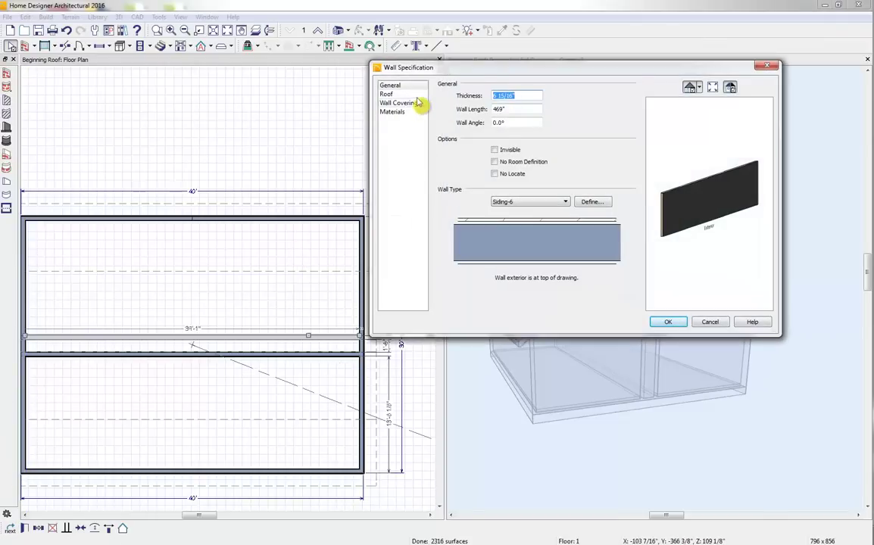
click(386, 94)
click(530, 107)
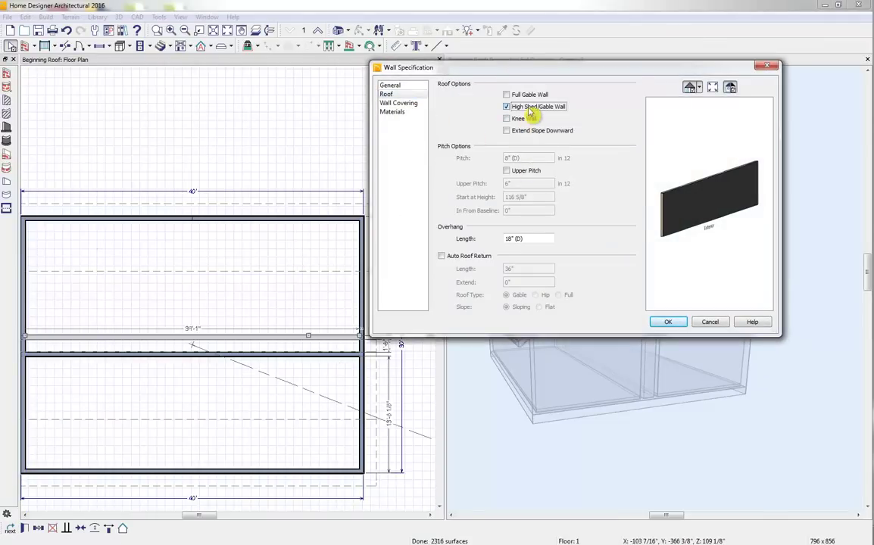
click(669, 322)
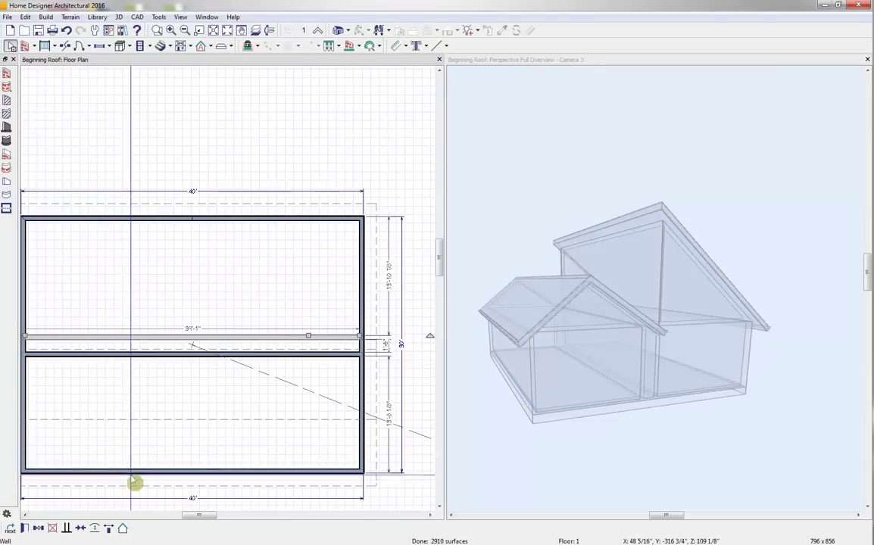
Step: Make the lower middle wall a High Shed/Gable Wall in its roof settings
drag(166, 336, 160, 362)
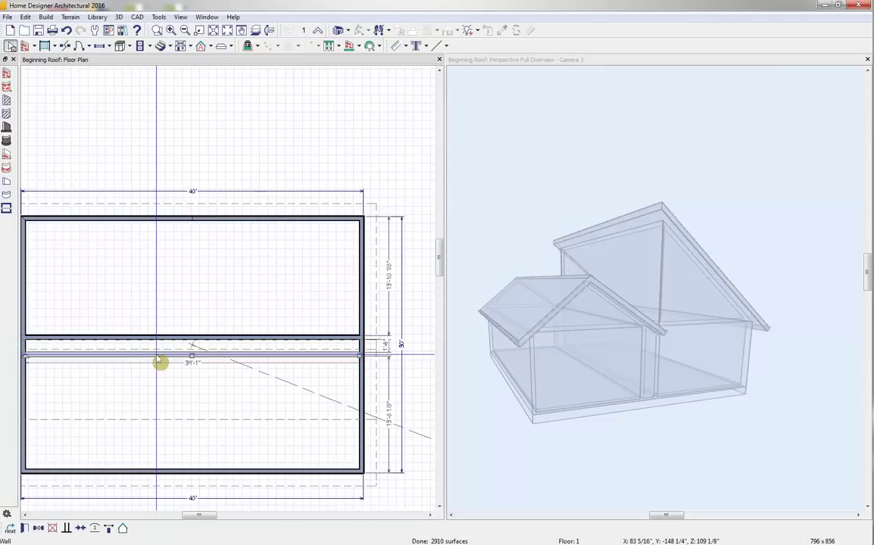
click(15, 532)
click(101, 353)
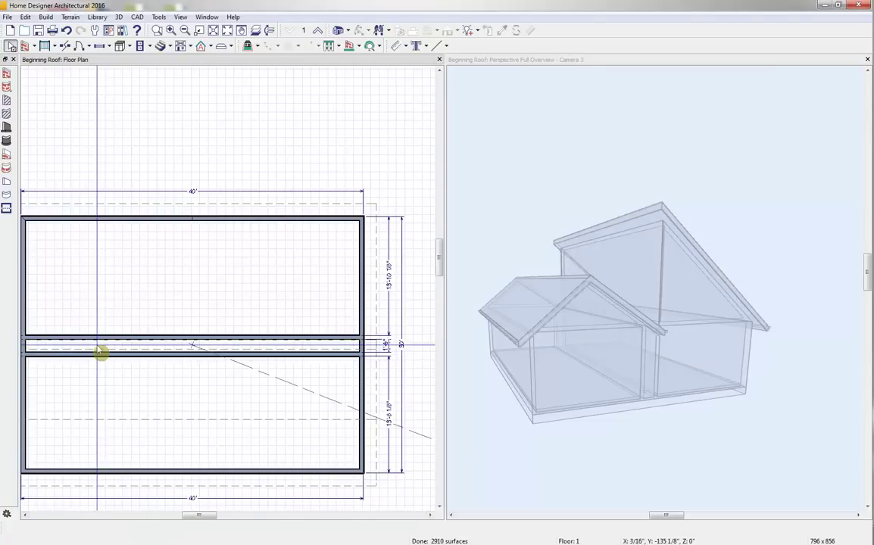
double_click(204, 357)
click(401, 96)
click(507, 107)
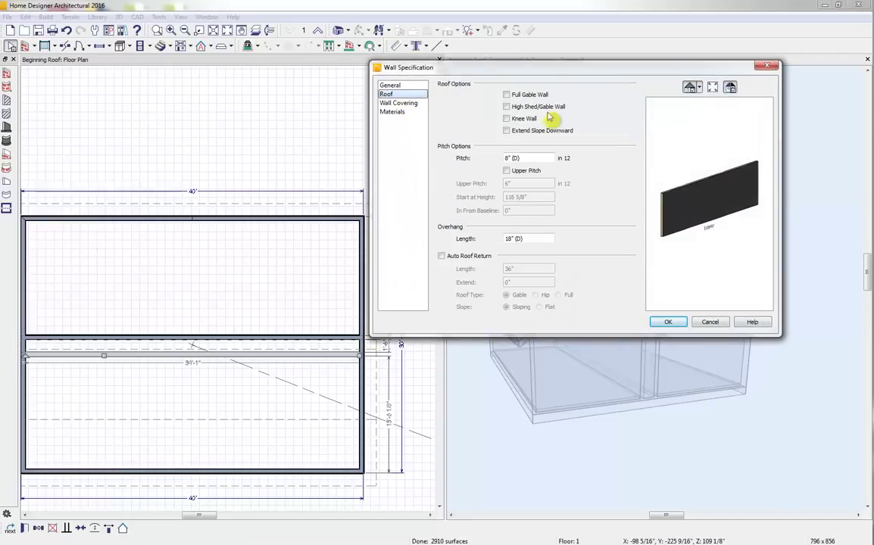
click(669, 321)
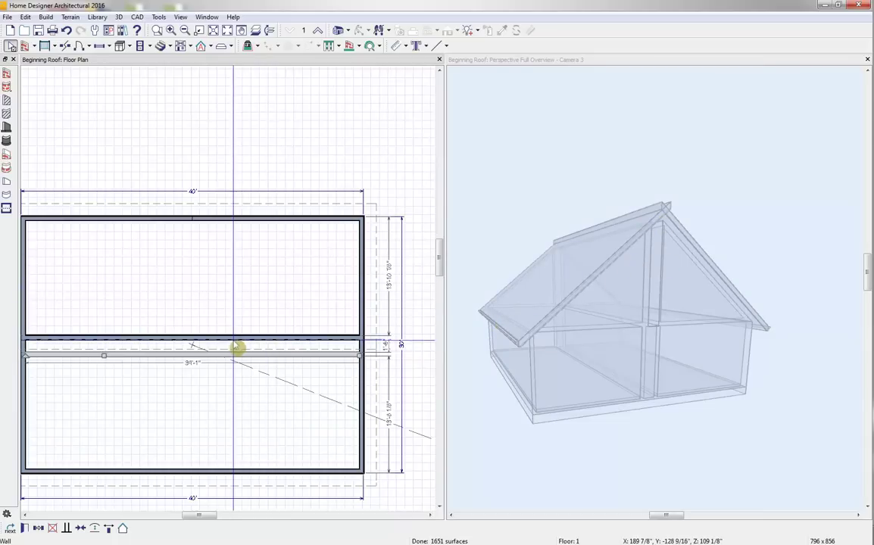
Step: Set the roof pitch of the plan's upper exterior wall to 4 in 12 and return to the 3D overview
click(235, 224)
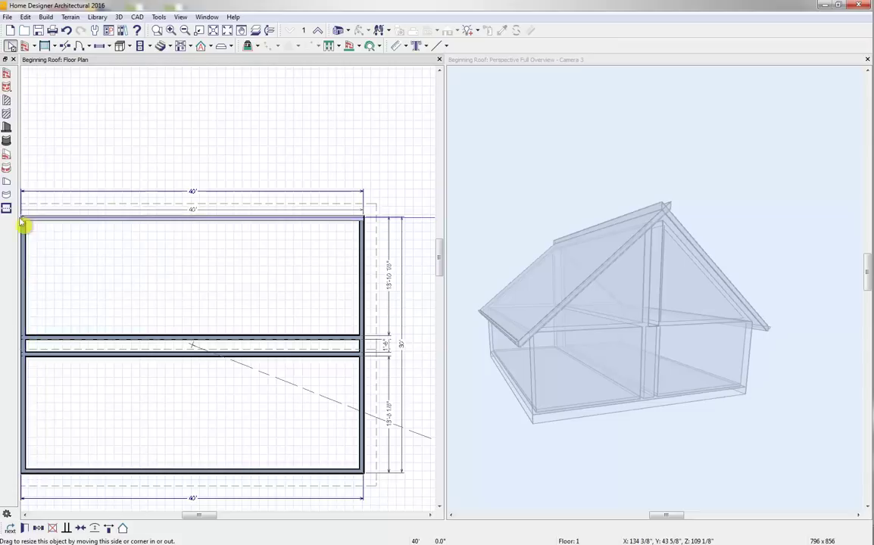
click(103, 221)
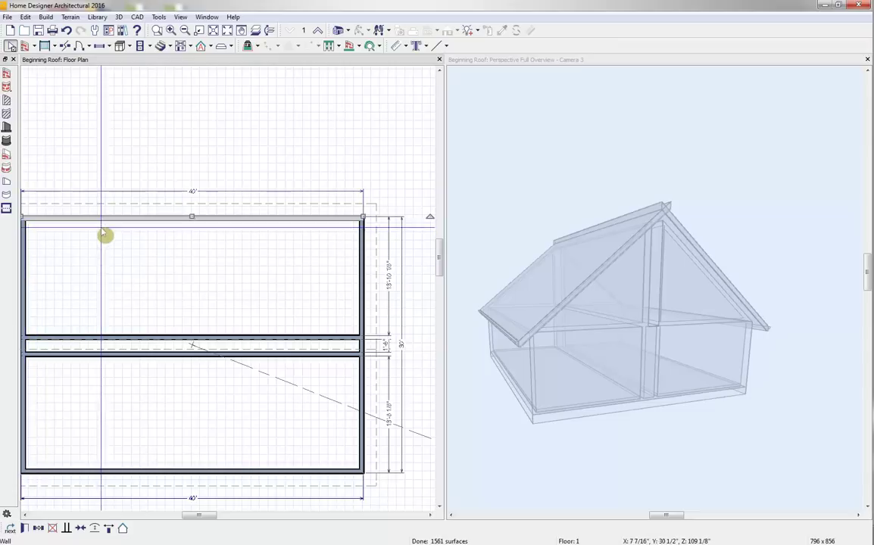
click(25, 528)
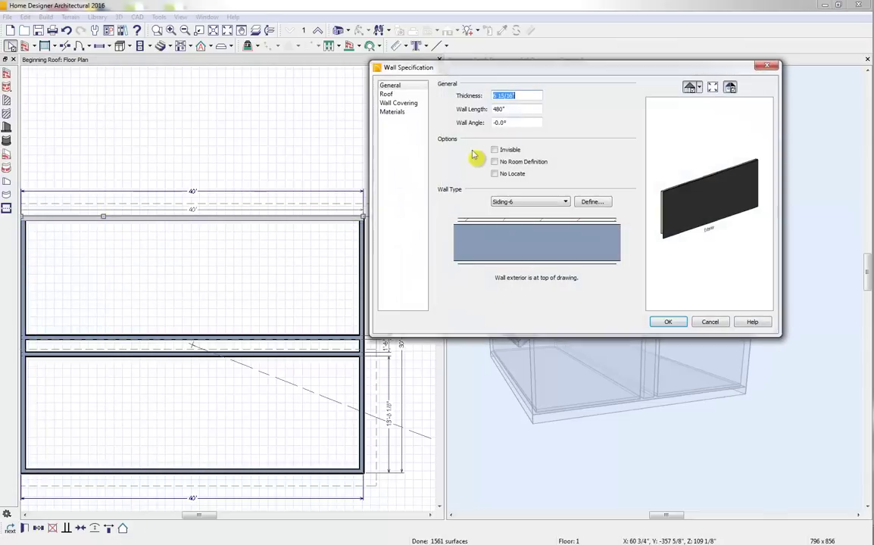
click(387, 94)
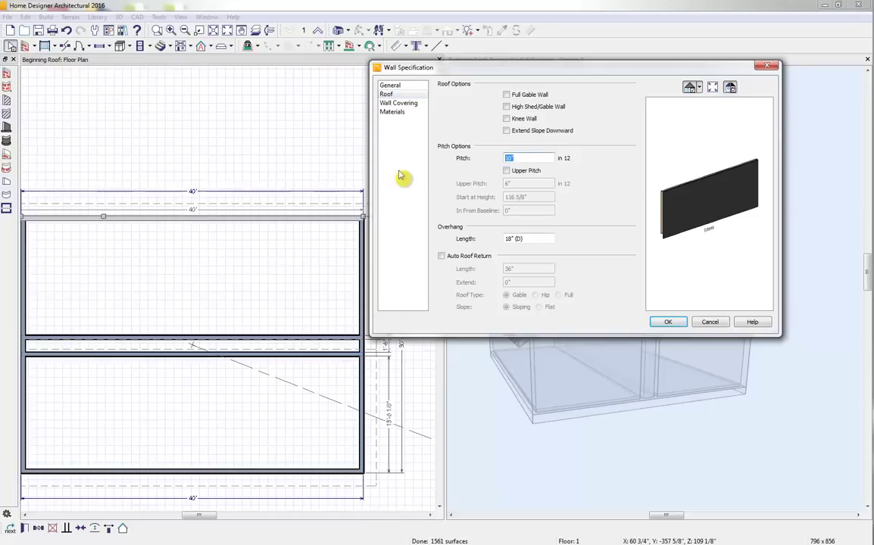
text(4)
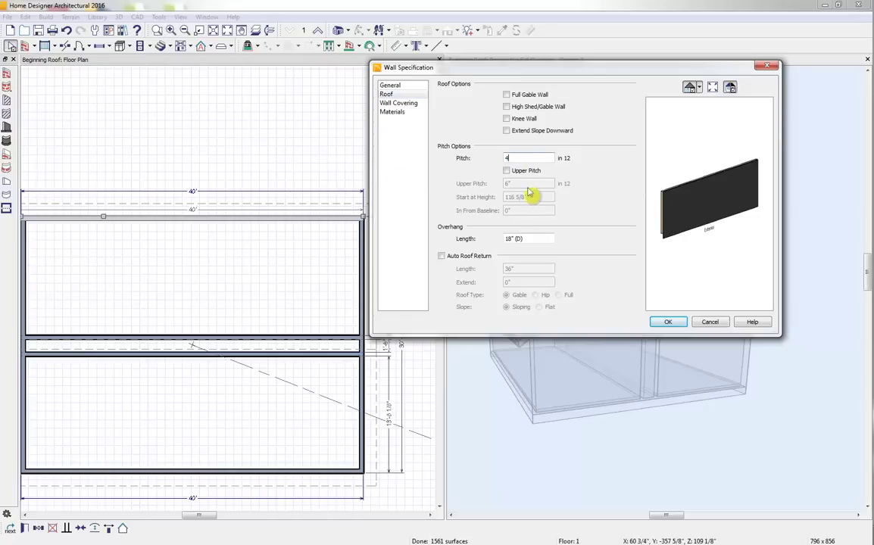
click(669, 322)
click(780, 193)
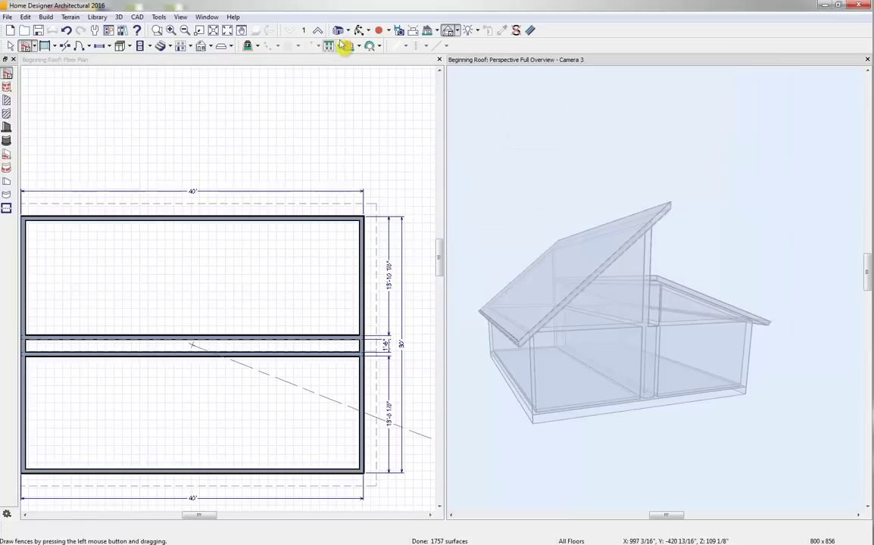
Step: Turn off the ceiling over the plan's lower room in its structure settings
click(361, 31)
drag(757, 252, 692, 252)
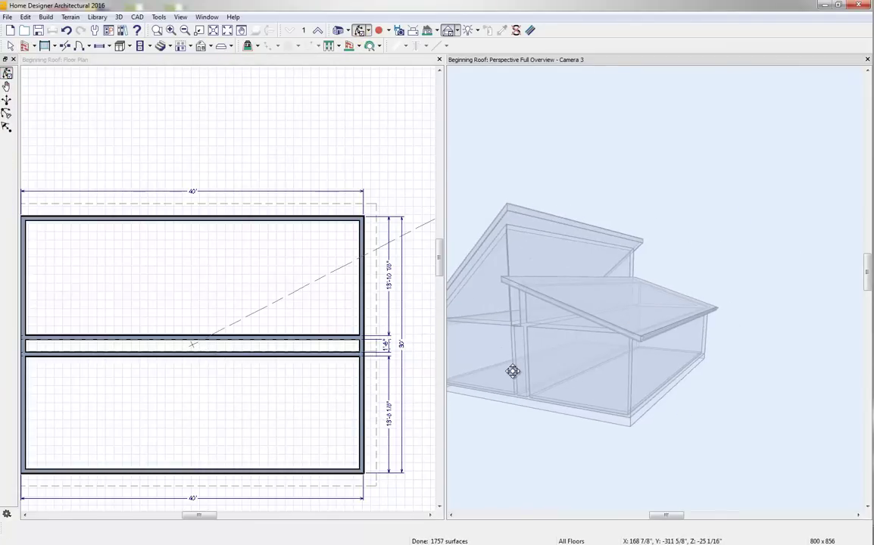
drag(517, 370, 556, 377)
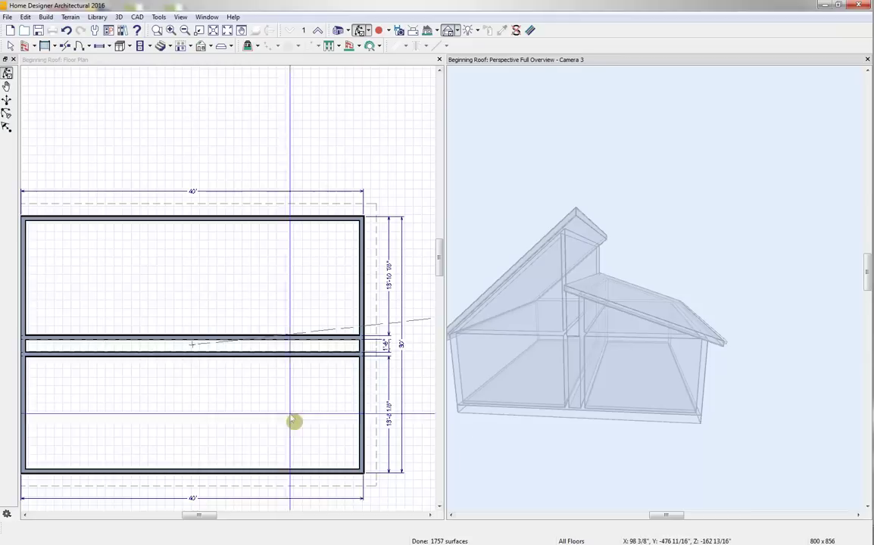
click(217, 406)
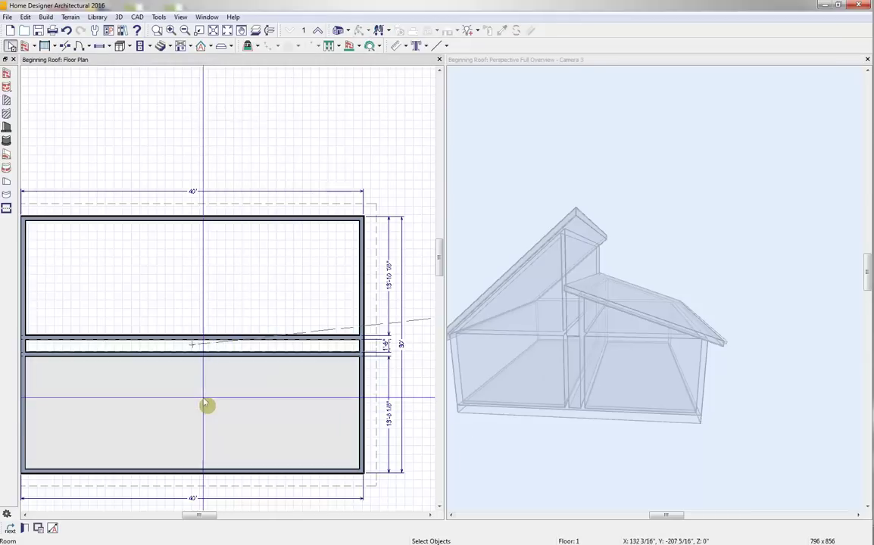
click(24, 530)
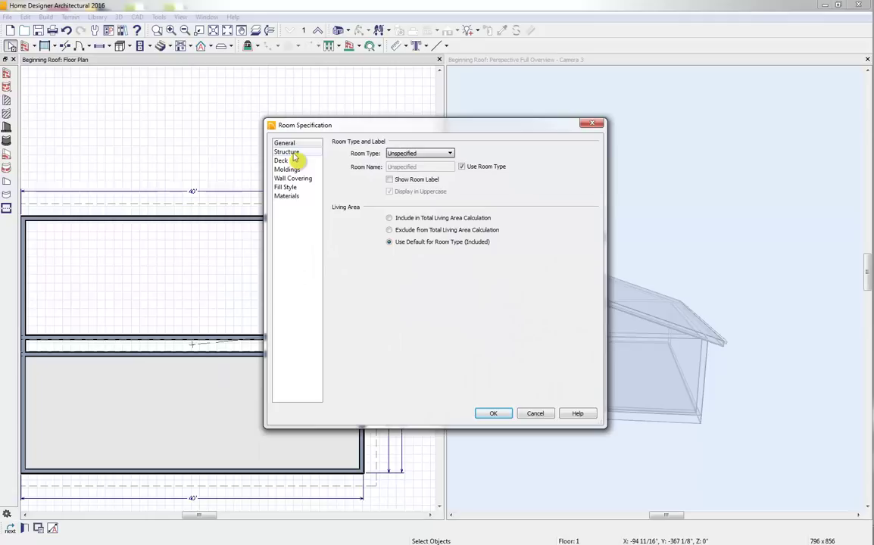
click(287, 152)
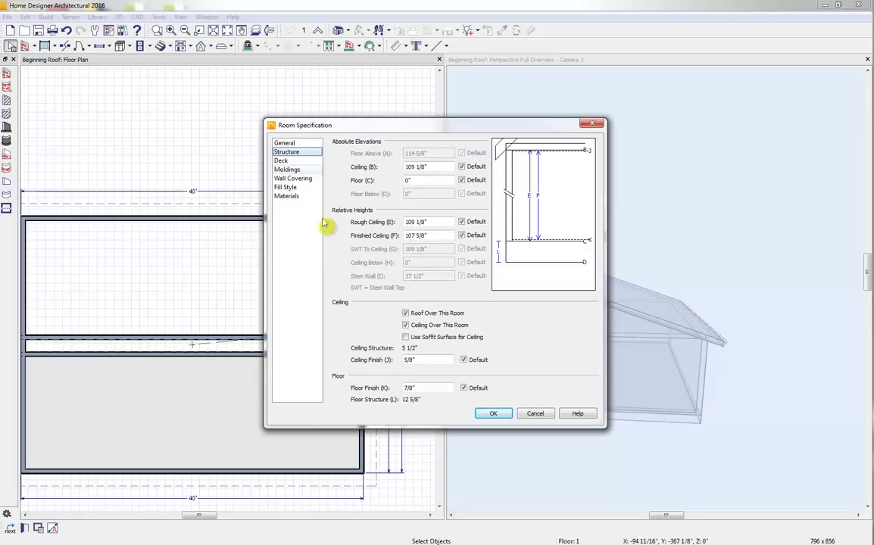
click(439, 325)
drag(458, 125, 292, 103)
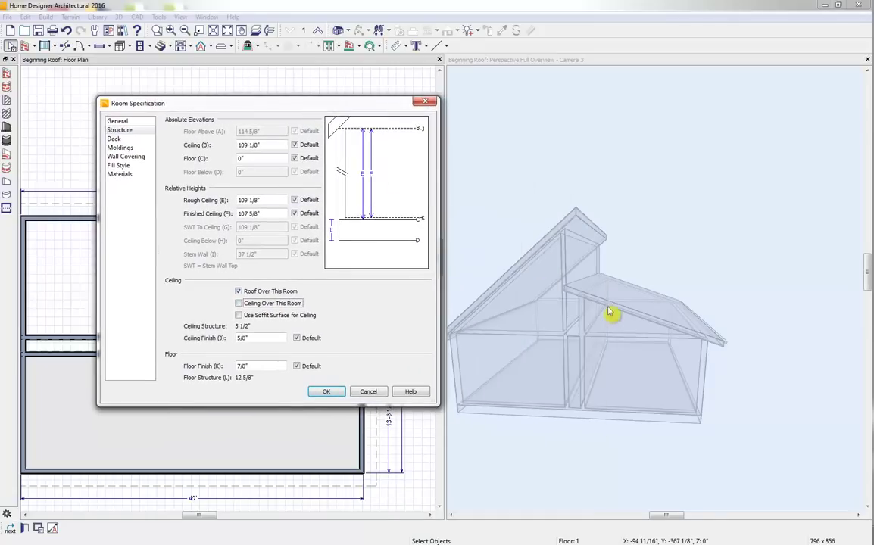
click(321, 392)
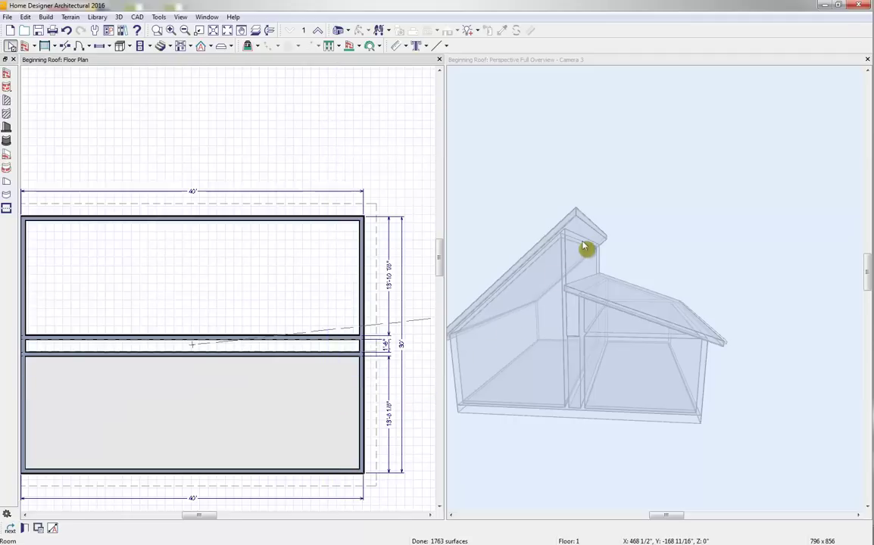
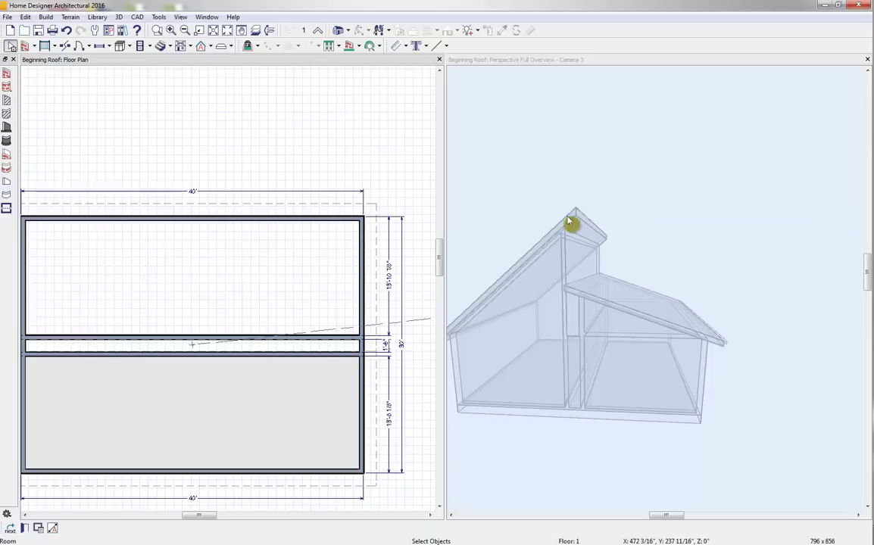
Step: Turn off Auto Rebuild Roofs and set the roof pitch of the plan's lower exterior wall to 8 in 12
click(203, 46)
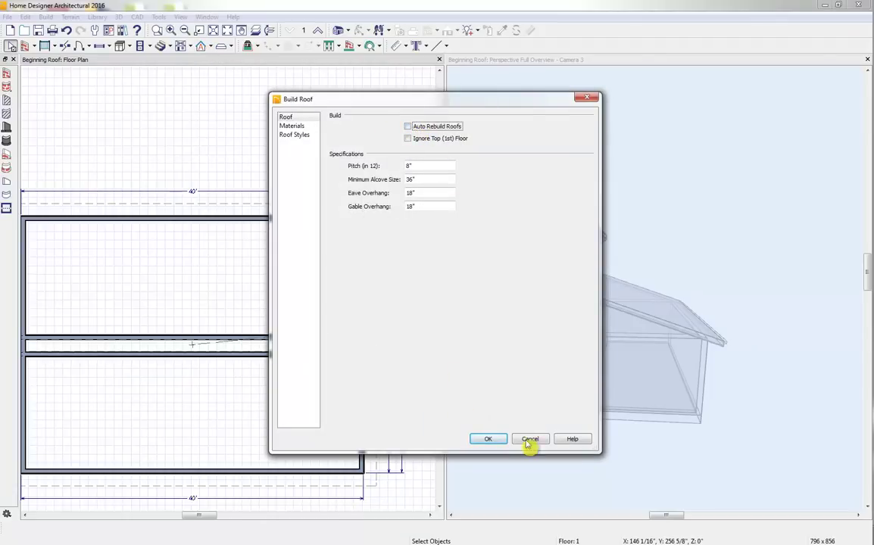
click(489, 439)
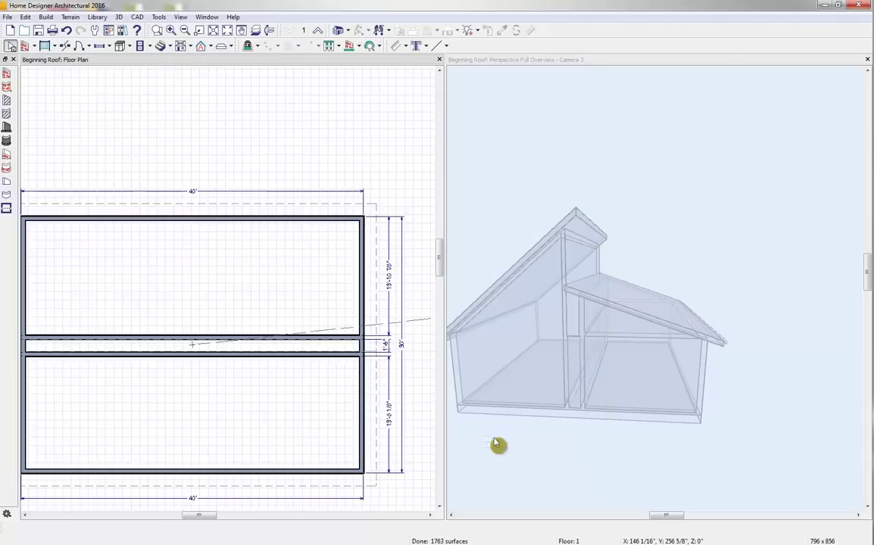
double_click(299, 478)
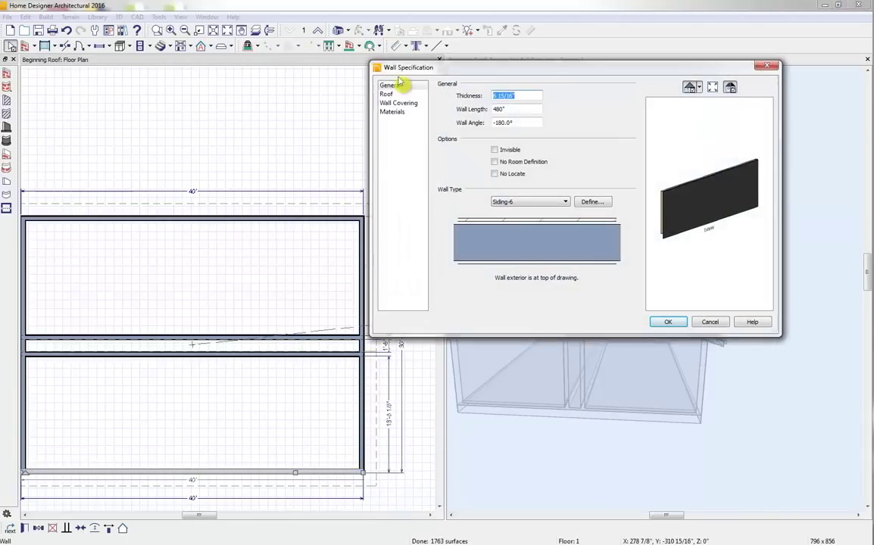
drag(748, 70, 460, 83)
click(99, 108)
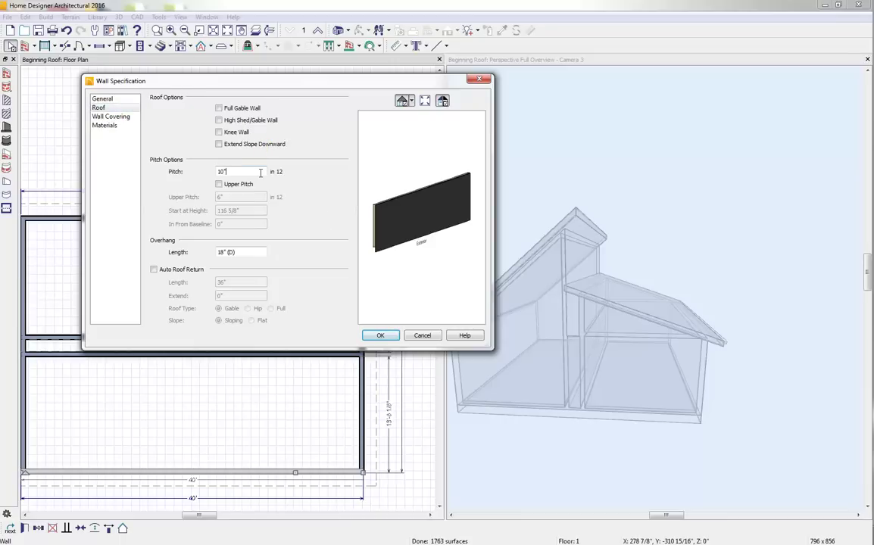
double_click(256, 172)
text(8)
click(389, 339)
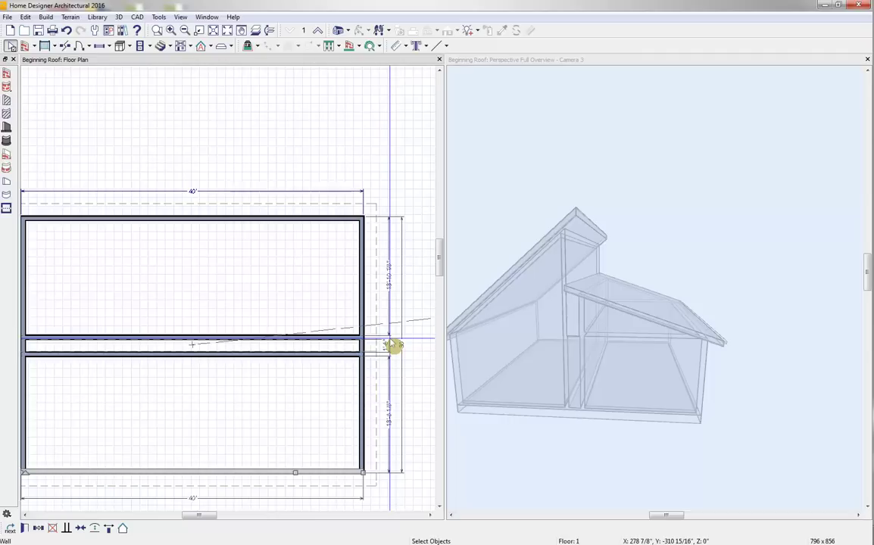
Step: Delete the upper of the two middle walls from the floor plan
click(120, 337)
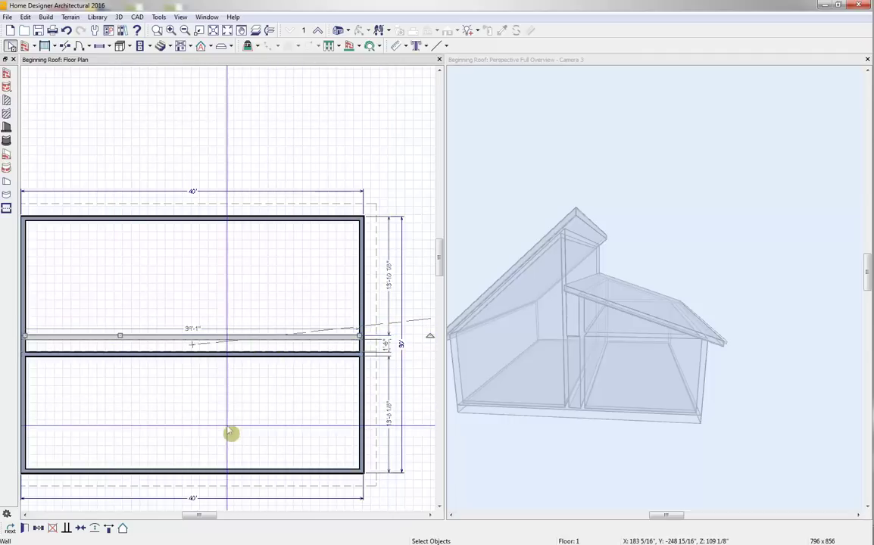
key(Delete)
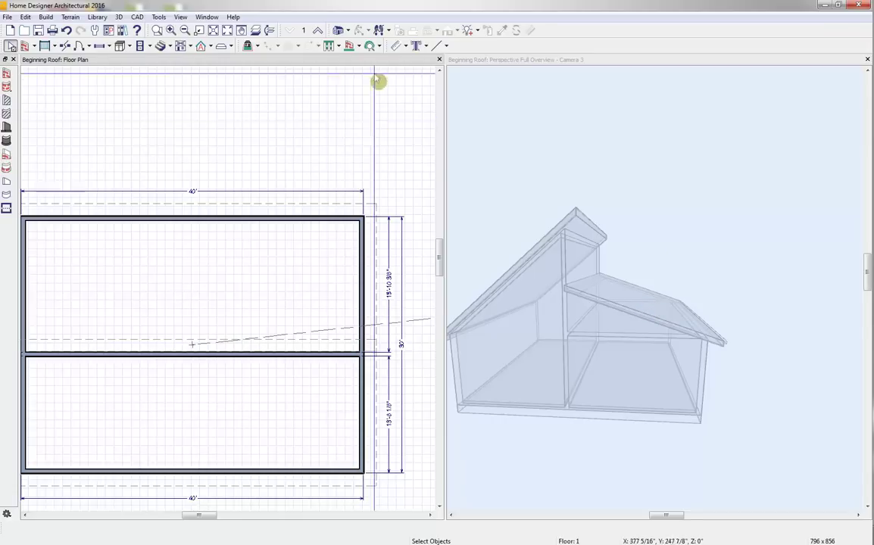
Step: Place two windows side by side in the high wall between the two roof levels in the 3D overview
click(676, 174)
drag(676, 174, 600, 180)
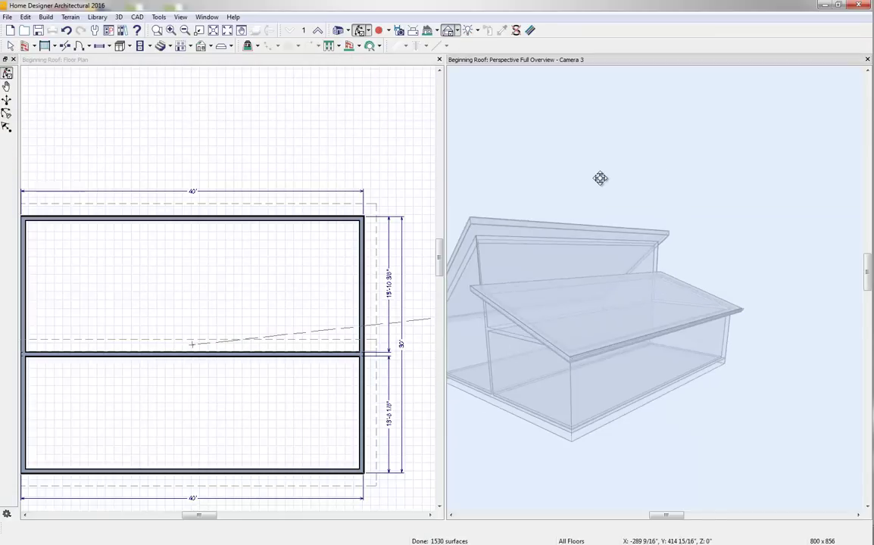
click(101, 45)
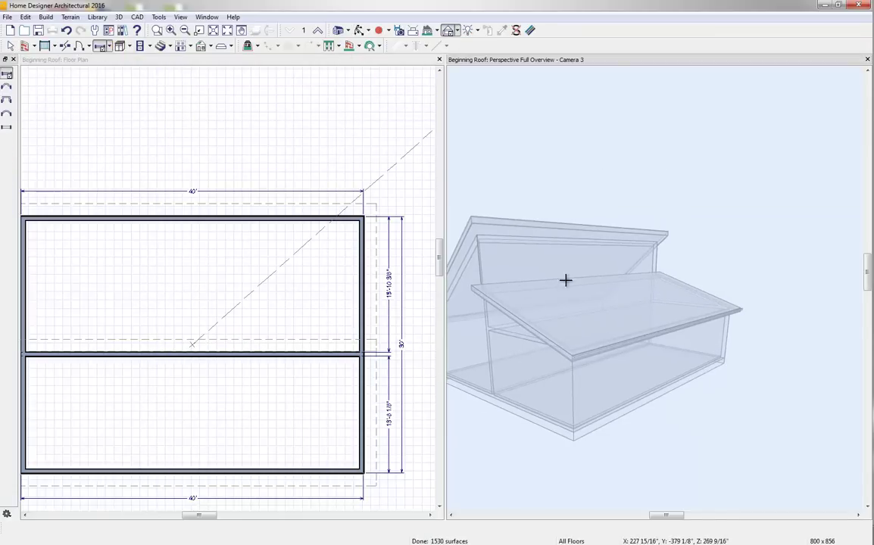
click(519, 258)
click(605, 270)
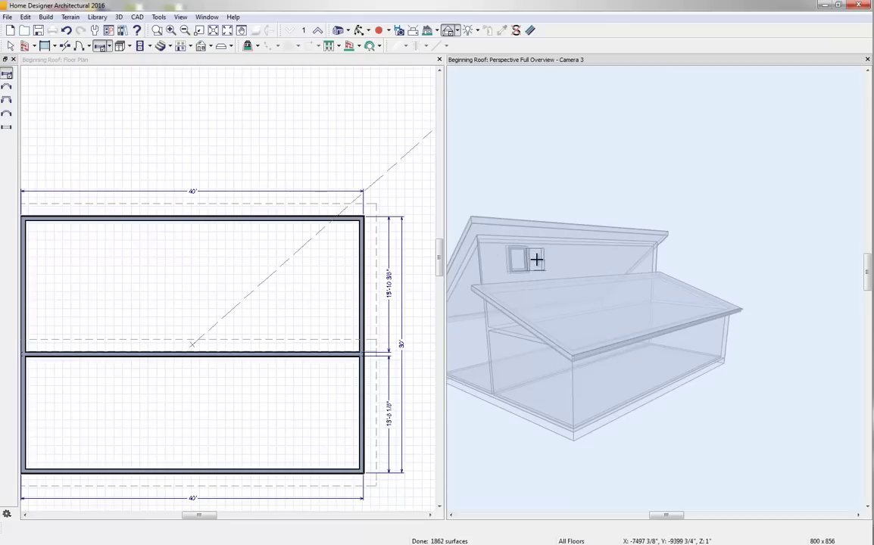
click(536, 259)
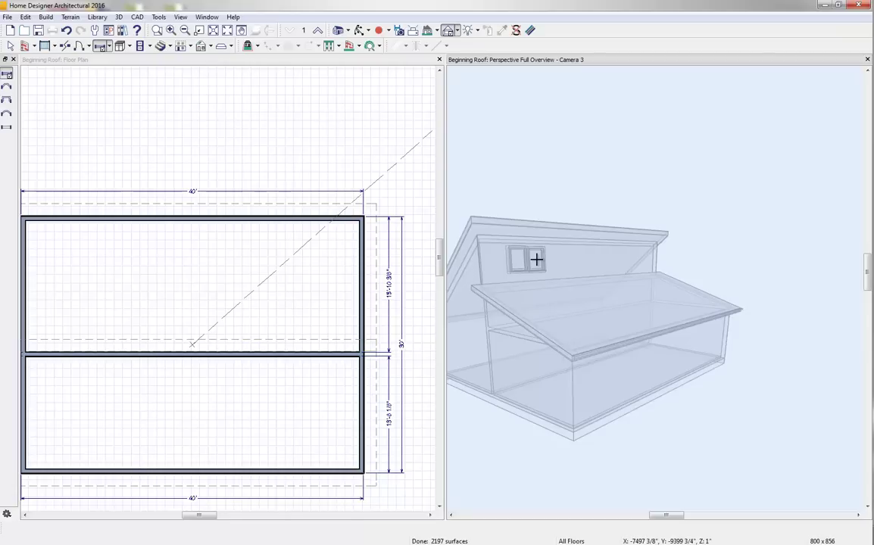
Step: Delete both windows from the high wall between the two roof levels
key(space)
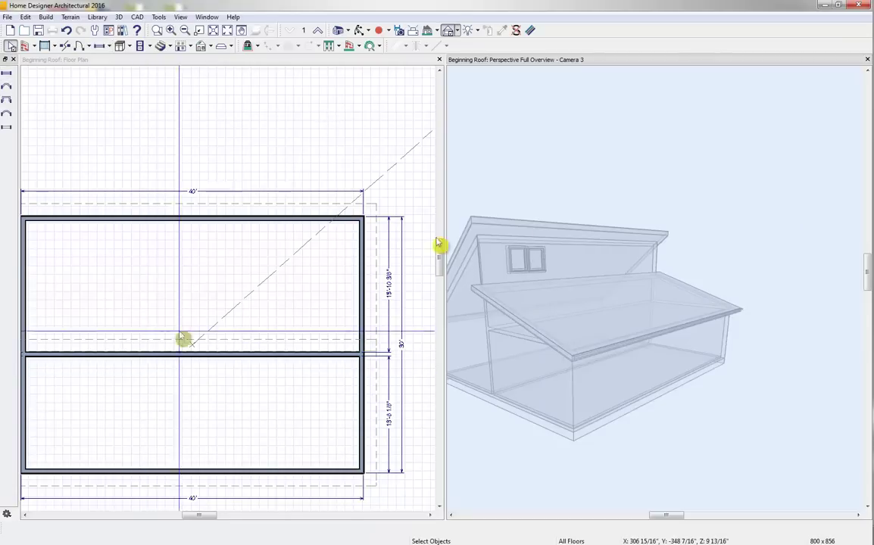
click(517, 258)
key(Delete)
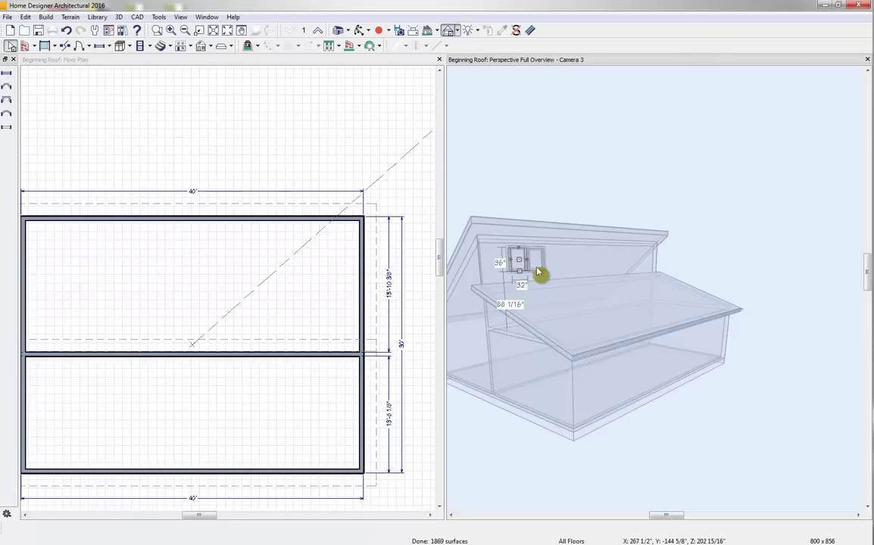
click(536, 260)
key(Delete)
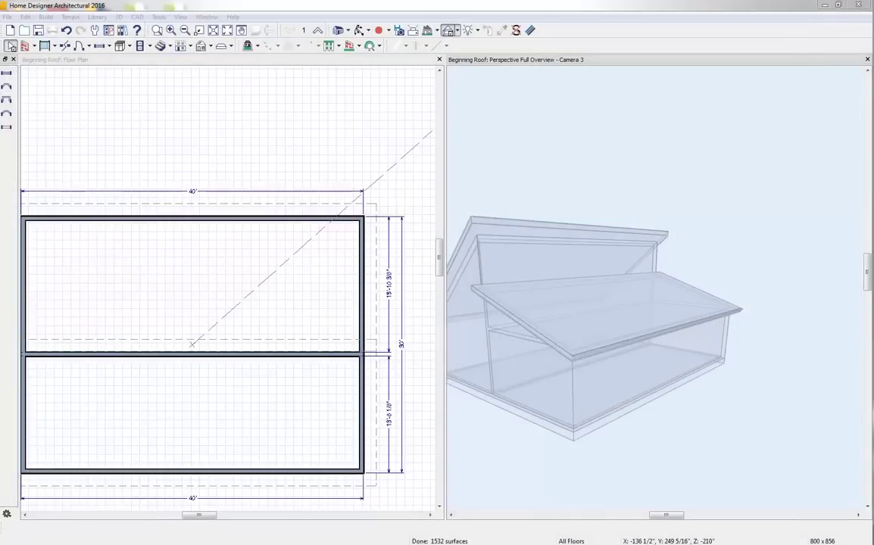
Step: Switch to Windows Photo Viewer to examine the A-Frame Roof picture and close it
key(alt+Tab)
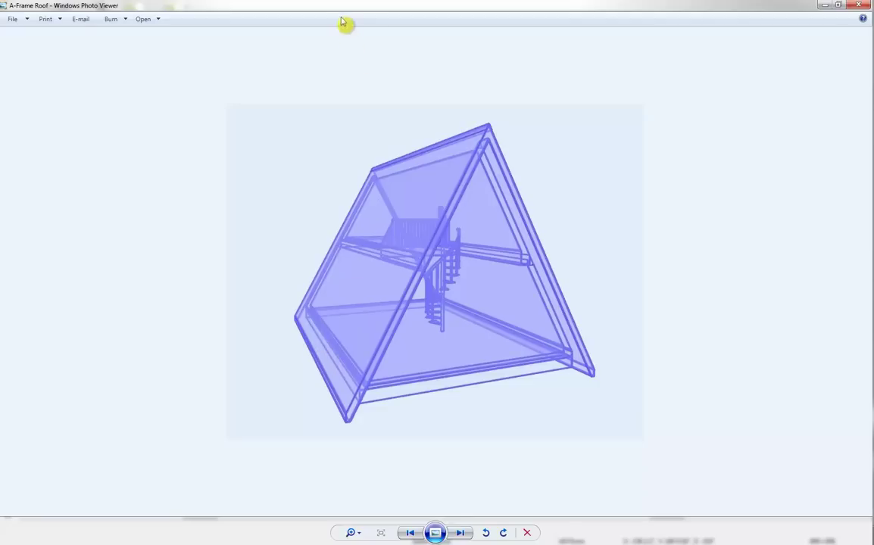
click(855, 5)
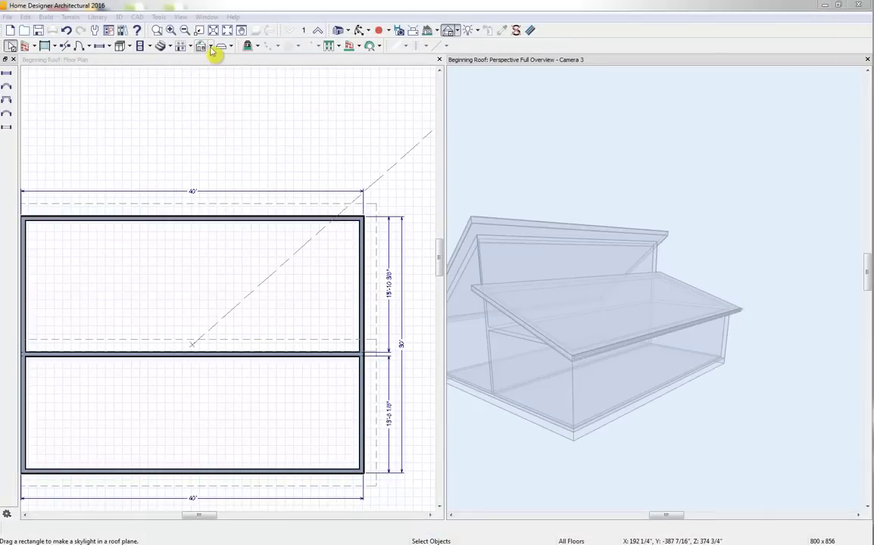
Step: Delete the remaining middle wall from the floor plan and turn Auto Rebuild Roofs back on
click(307, 355)
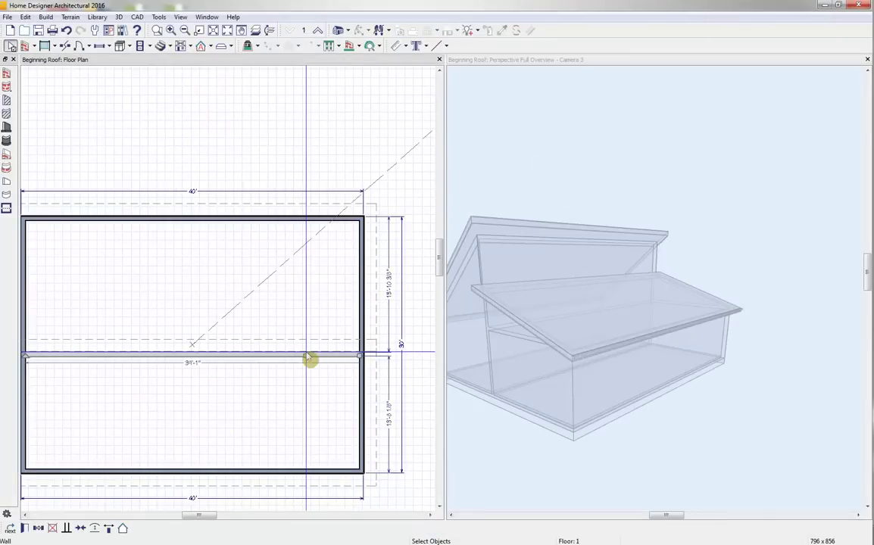
key(Delete)
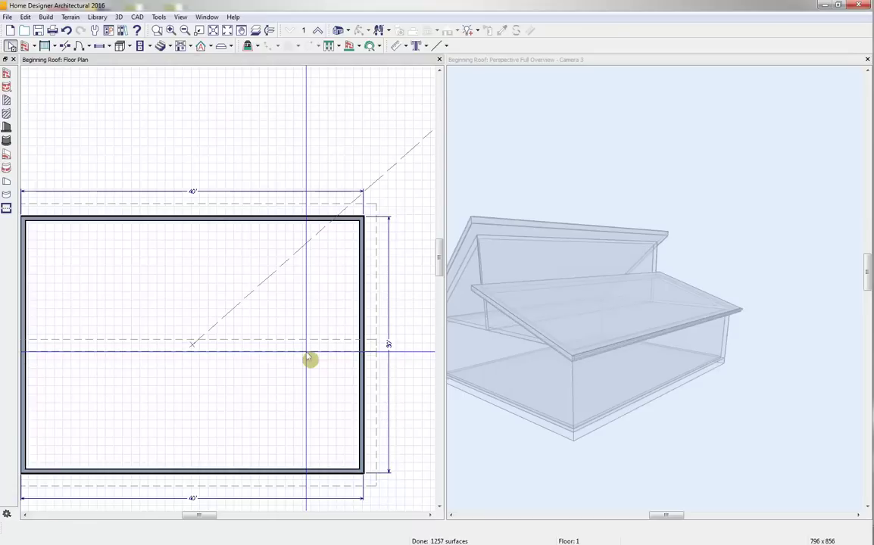
click(201, 46)
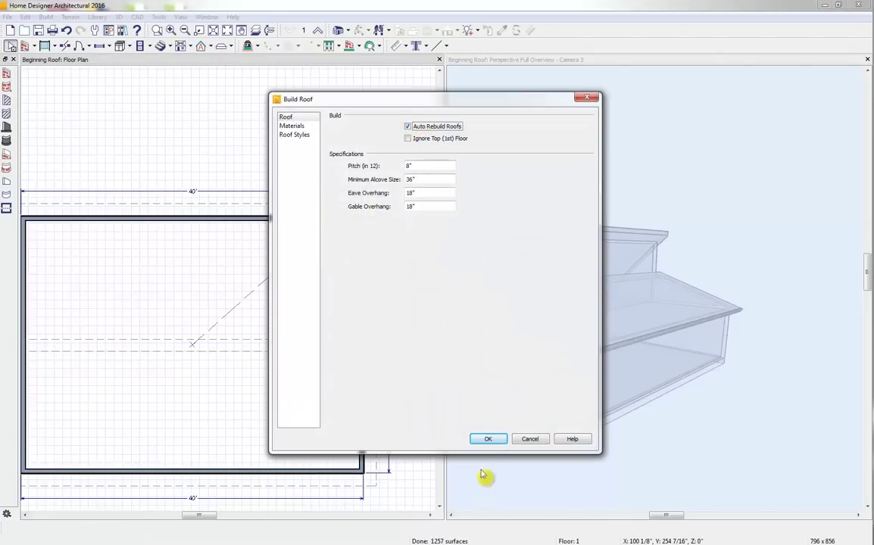
click(488, 439)
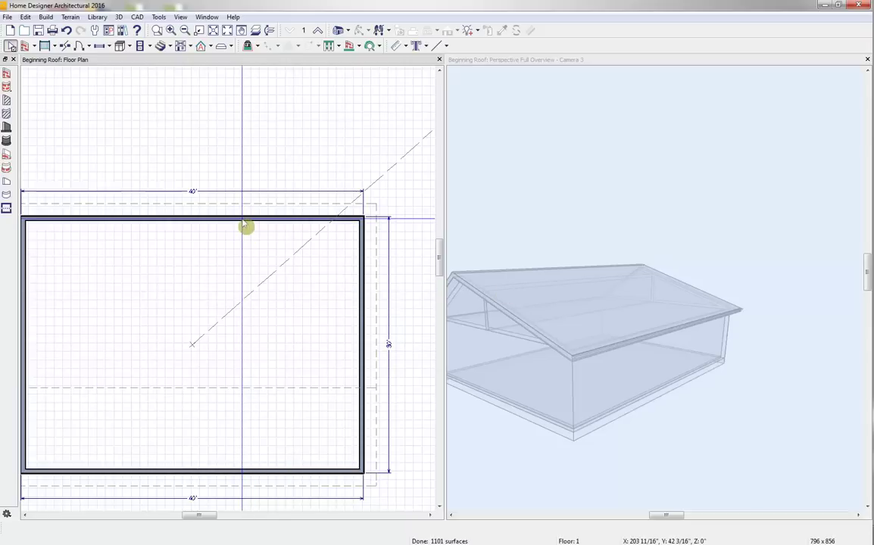
Step: Reset the roof pitch of the plan's upper exterior wall to the default by entering d as its value
click(166, 276)
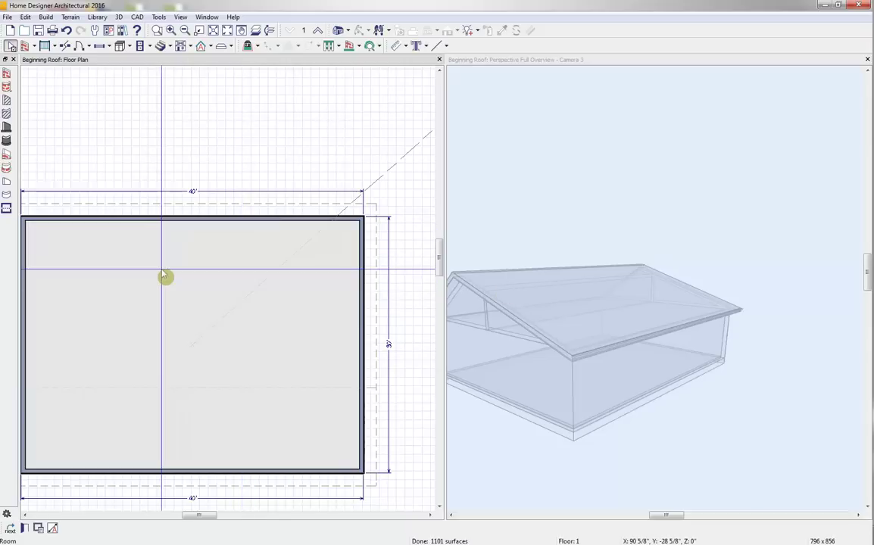
click(235, 221)
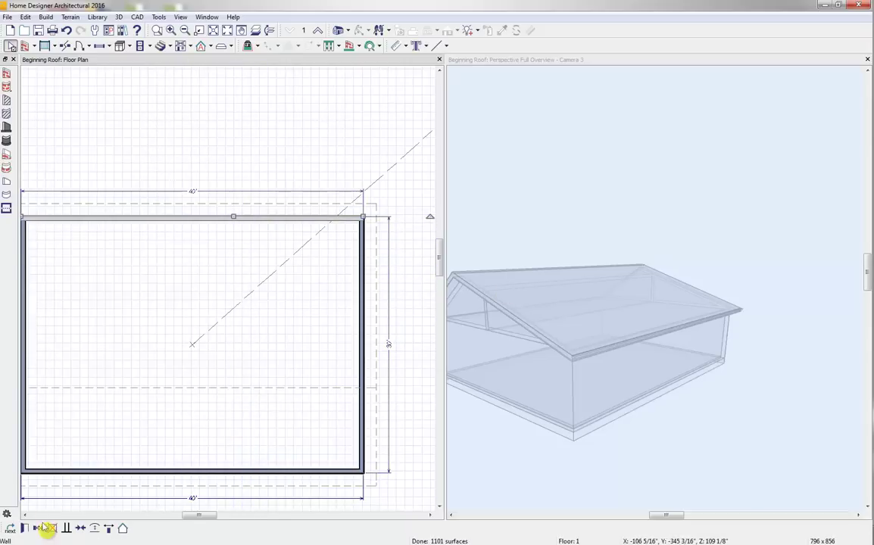
click(25, 527)
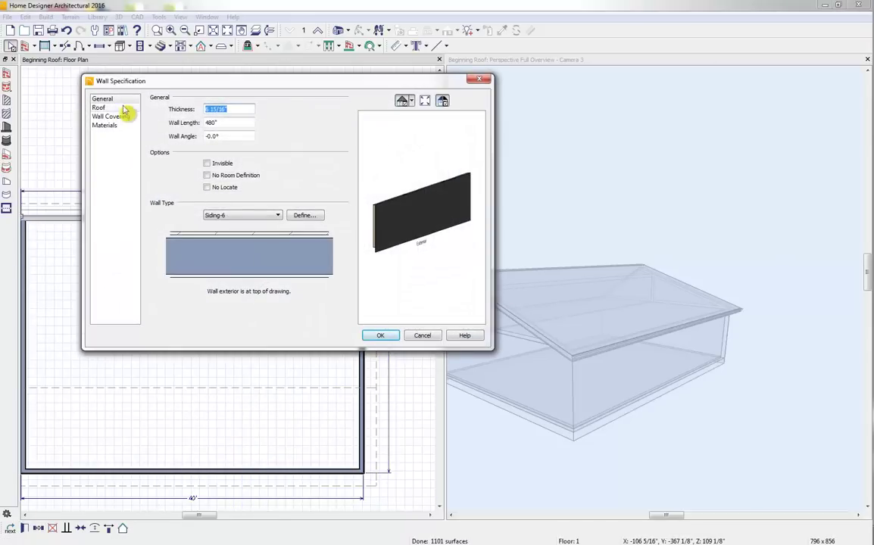
click(114, 108)
double_click(220, 172)
text(8)
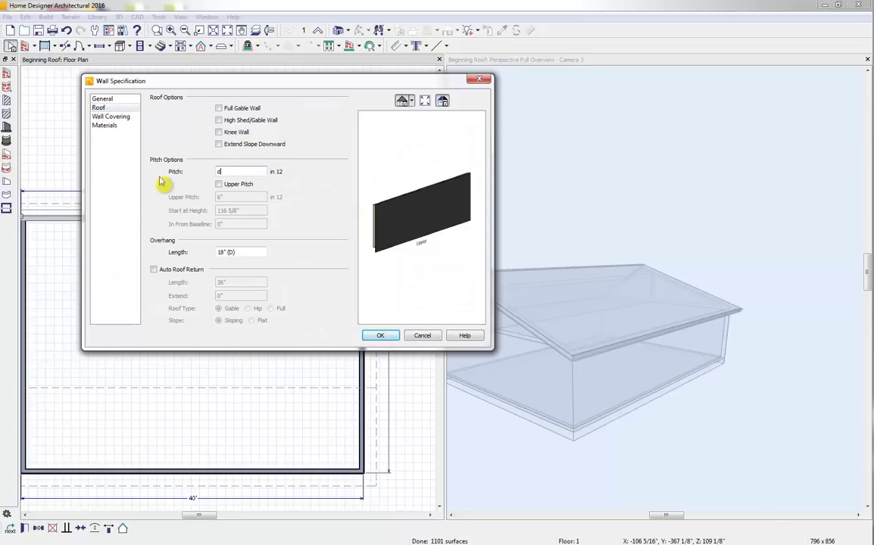
key(Tab)
click(380, 335)
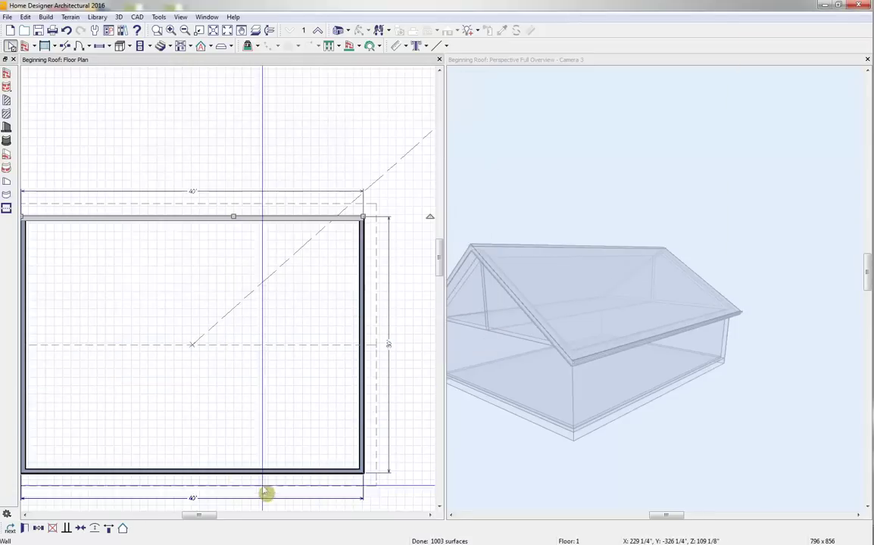
Step: Reset the roof pitch of the plan's lower exterior wall to the default
click(25, 528)
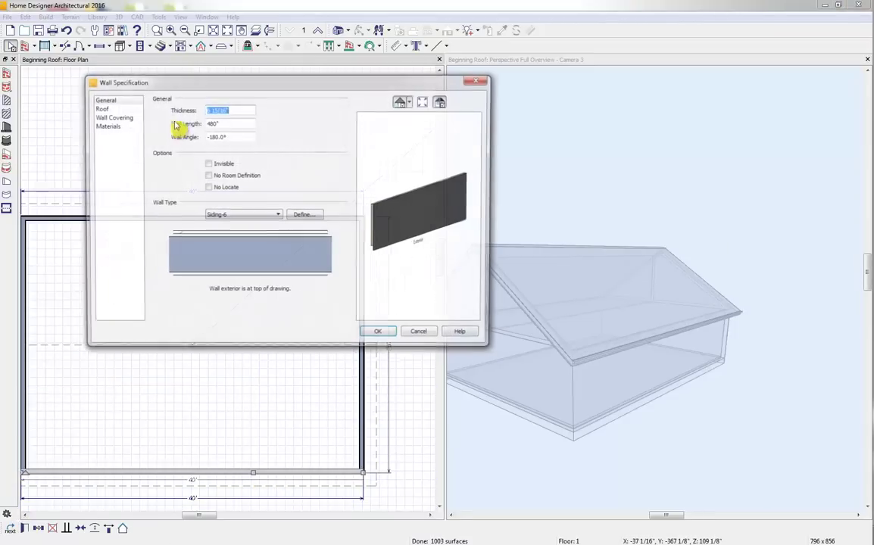
click(106, 108)
double_click(218, 172)
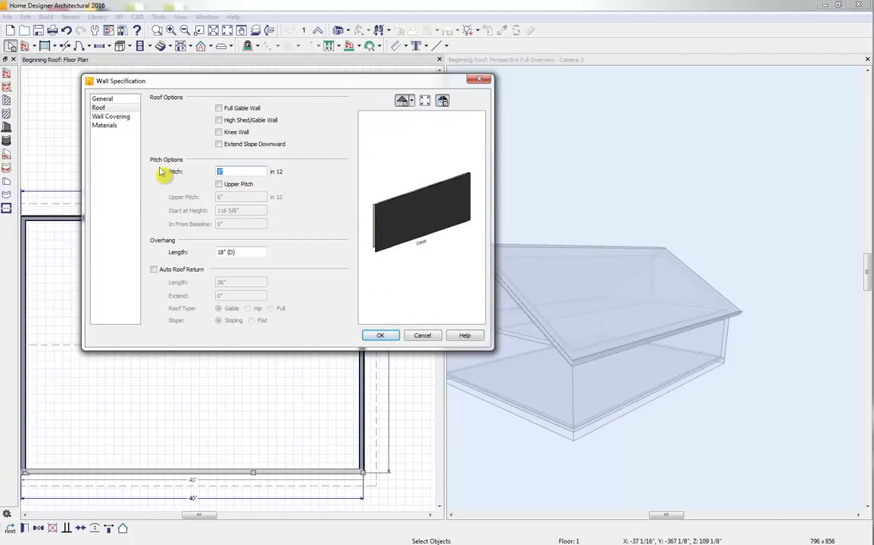
click(386, 338)
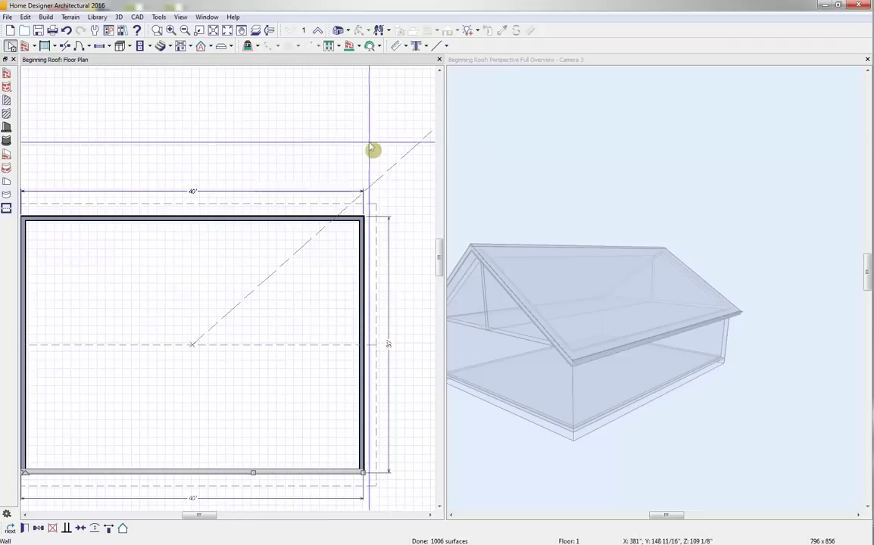
Step: Set the default roof pitch in the Build Roof settings to 22 in 12, keeping Auto Rebuild Roofs on
click(202, 47)
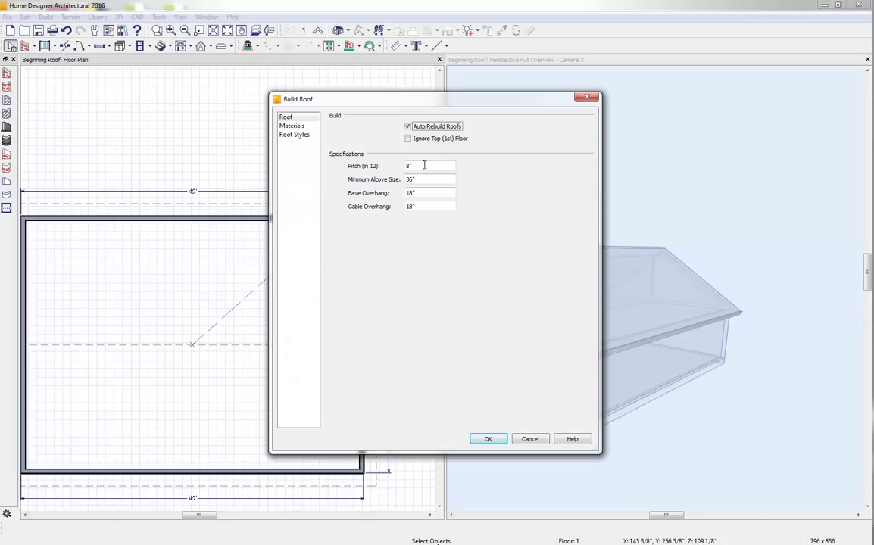
double_click(424, 165)
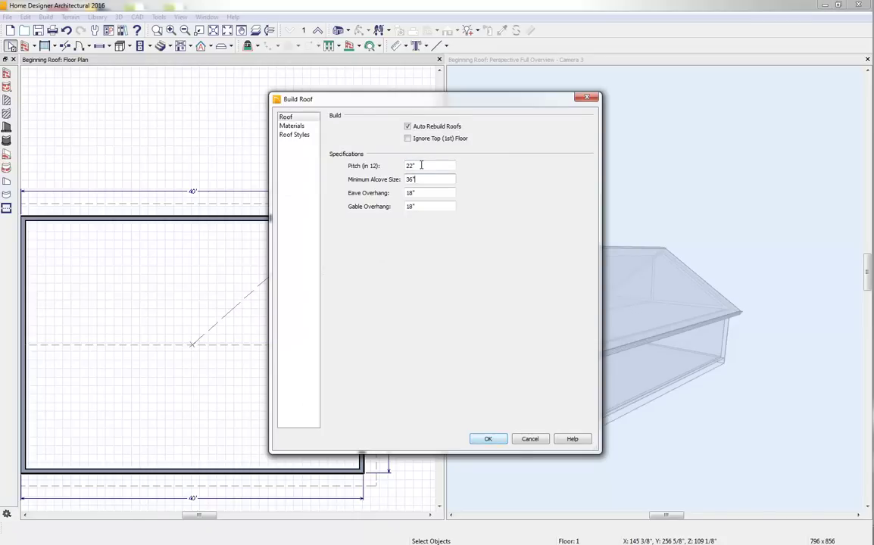
key(Return)
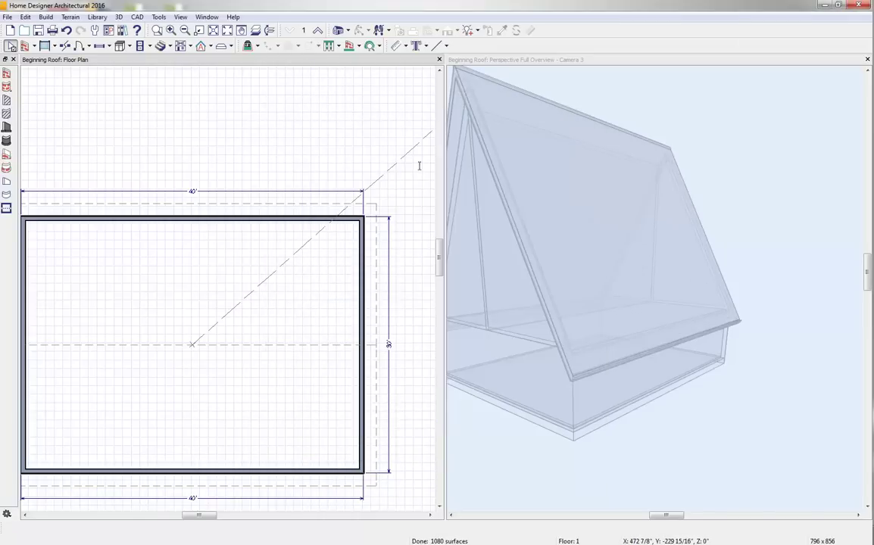
Step: Select the living area room enclosed by the four exterior walls in the floor plan
click(250, 221)
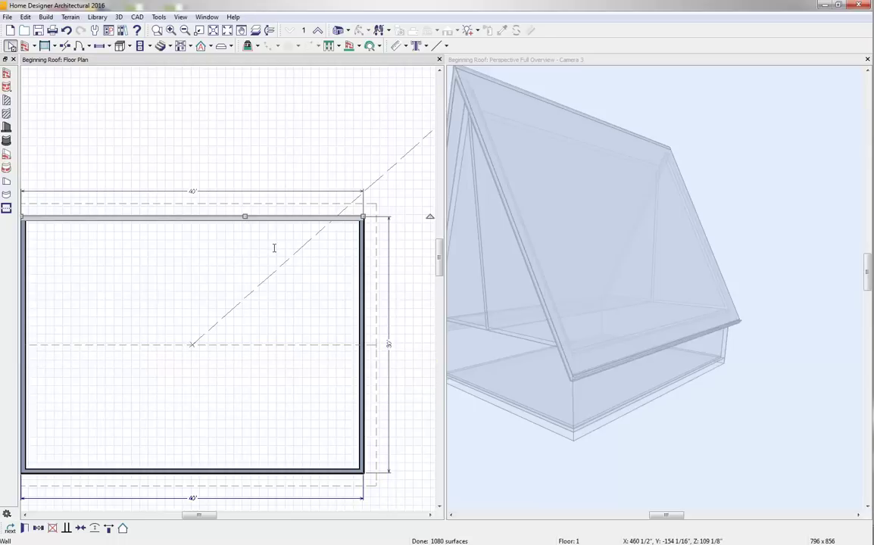
click(663, 288)
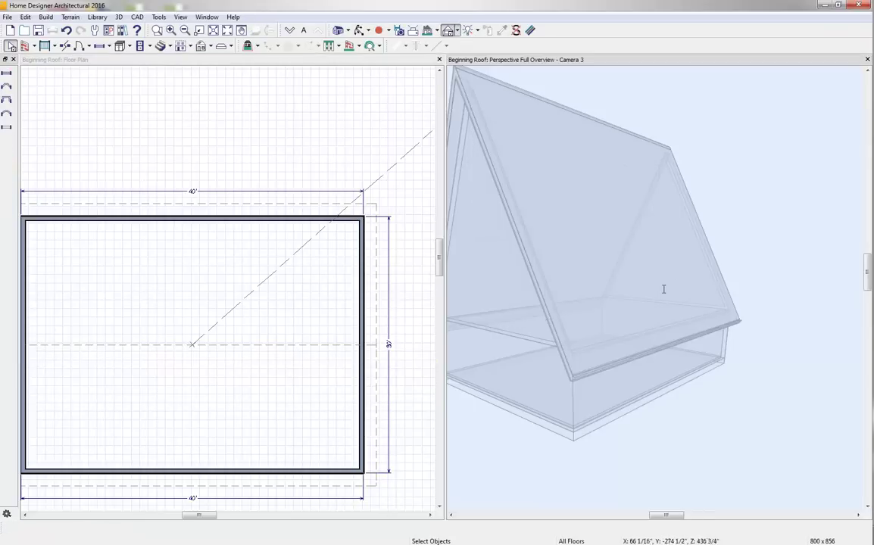
click(359, 30)
mouse_move(663, 289)
mouse_down()
mouse_move(704, 289)
mouse_move(669, 283)
mouse_up()
scroll(663, 289, down, 3)
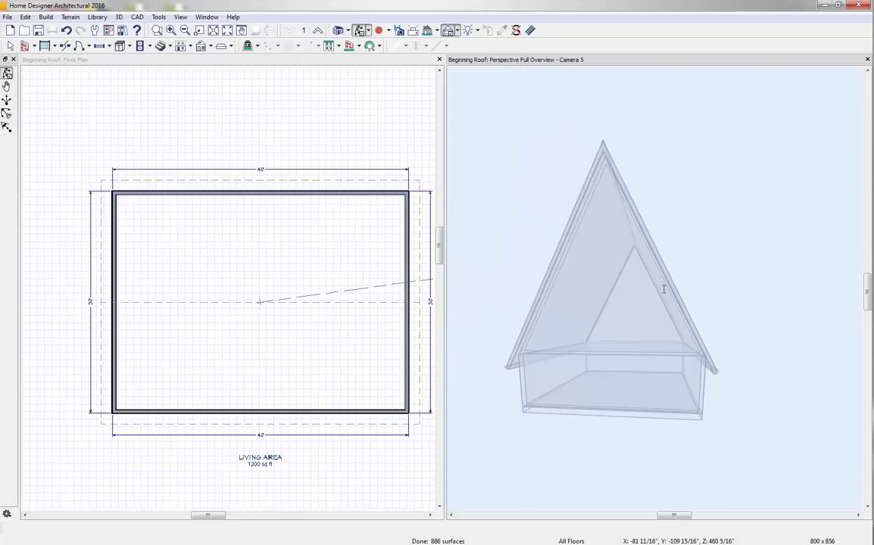
click(259, 253)
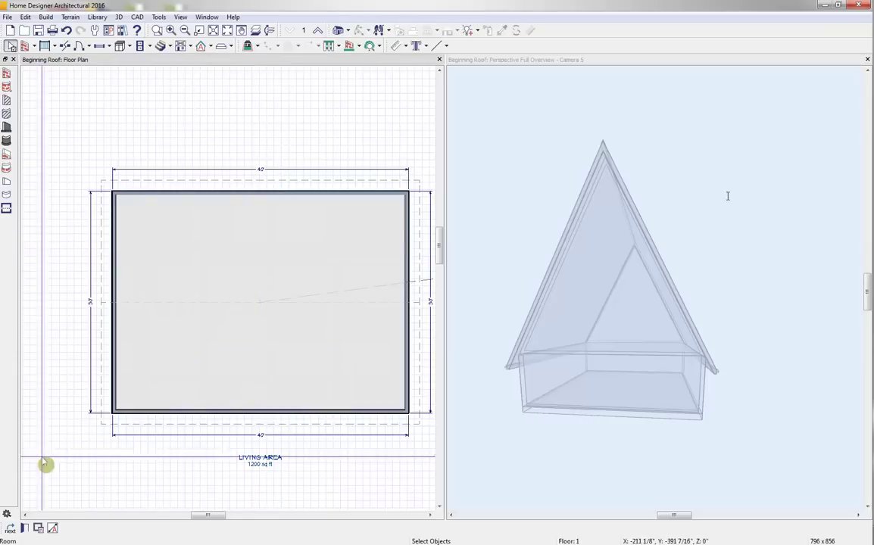
Step: Set the room's finished ceiling height to 10" and rebuild the roof at that height with a 22 in 12 pitch
click(25, 528)
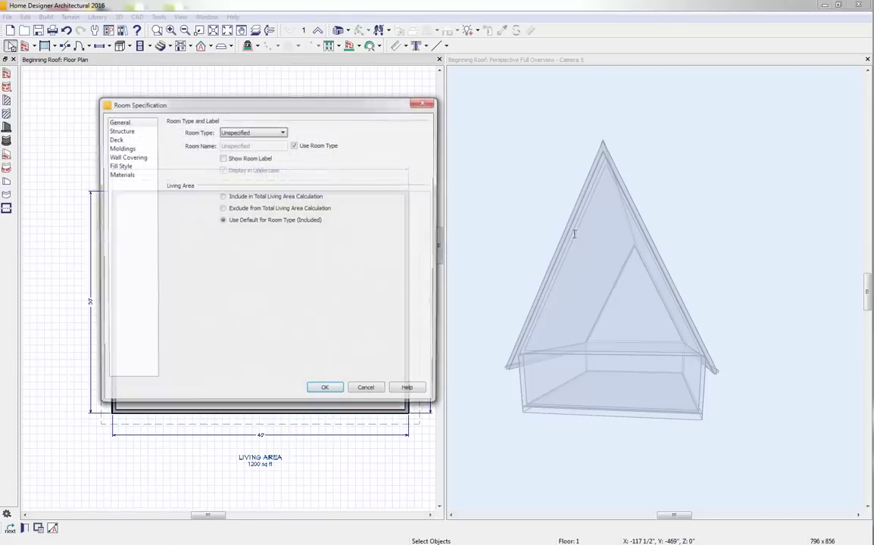
click(120, 130)
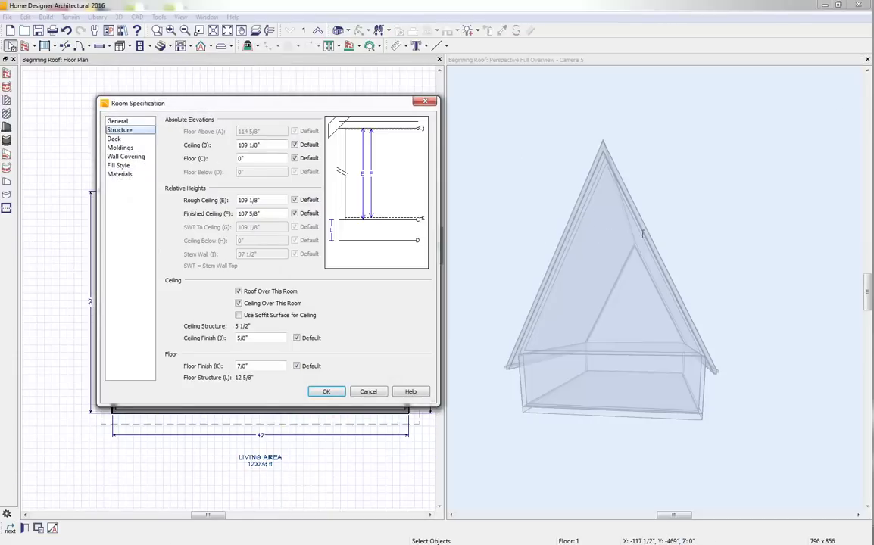
drag(238, 213, 642, 234)
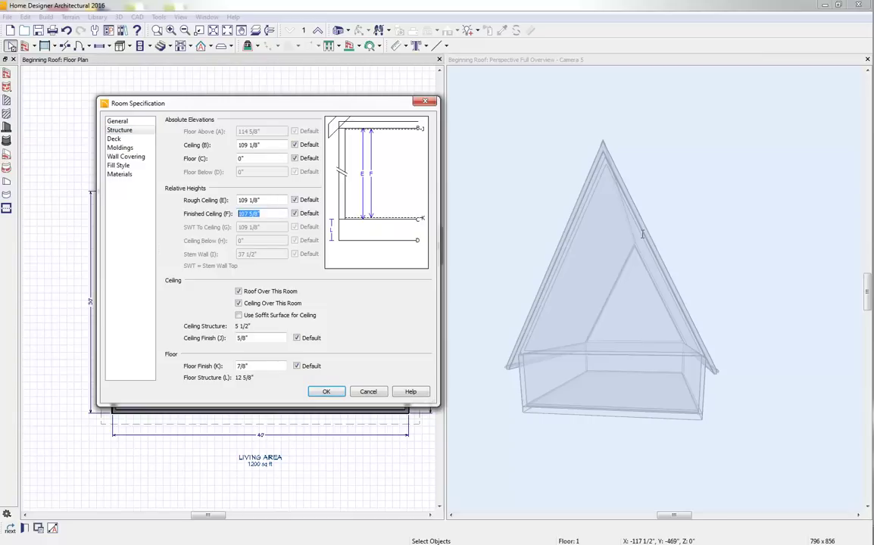
text(10)
click(326, 392)
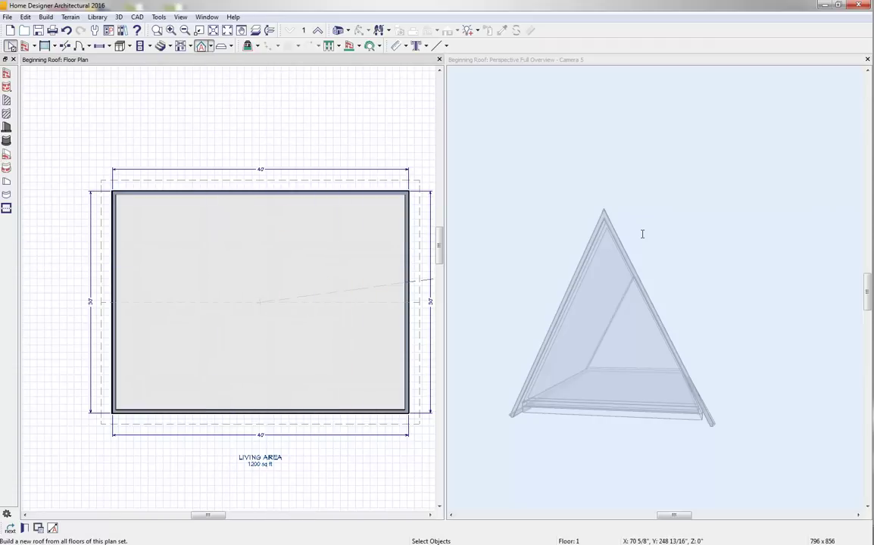
click(202, 46)
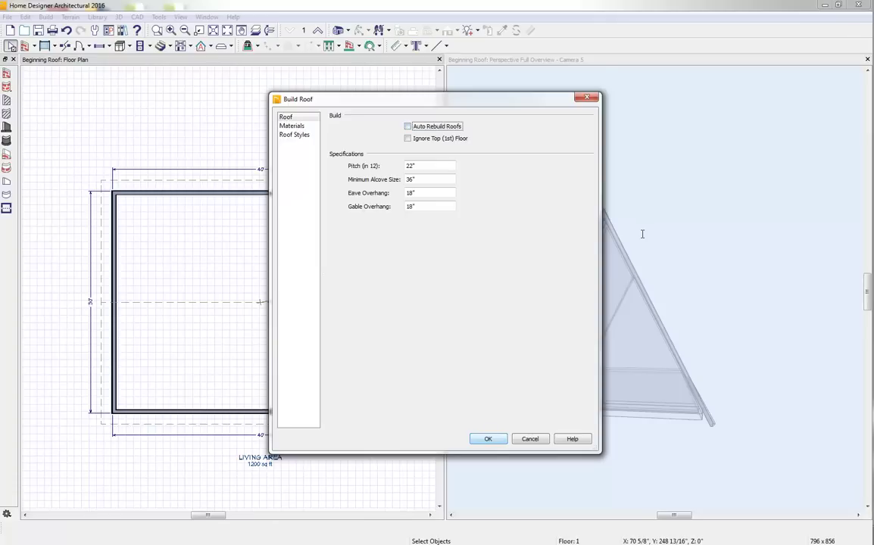
click(489, 439)
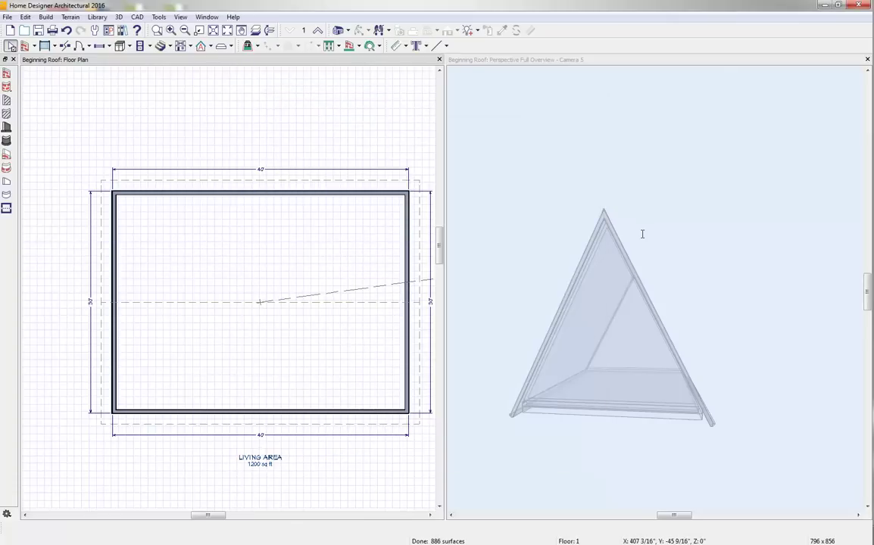
Step: Inspect the lowered room's interior with a Full Camera view aimed toward the plan's centre, and close the view
click(347, 31)
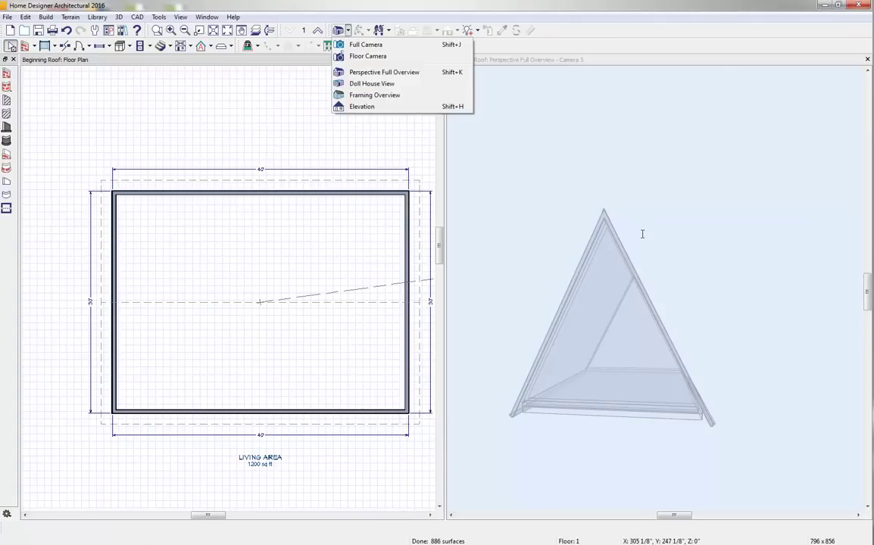
click(366, 44)
drag(146, 350, 227, 326)
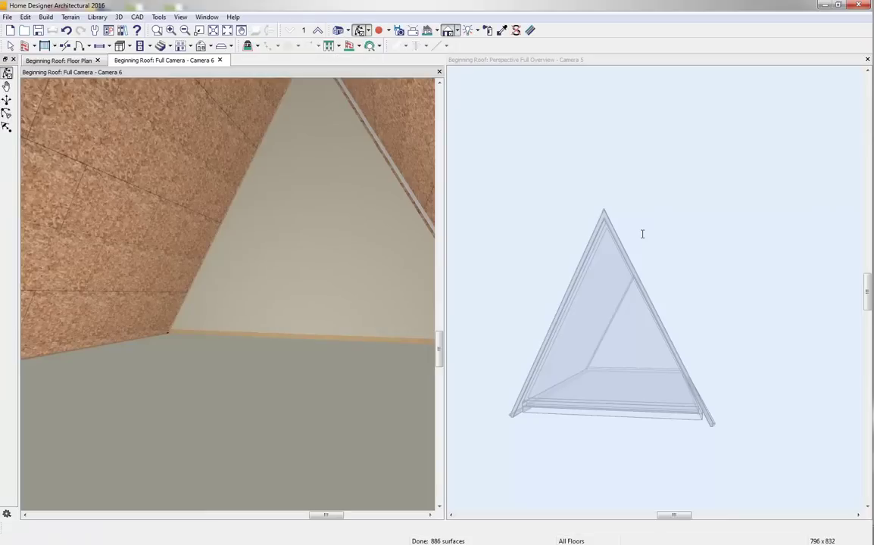
click(220, 59)
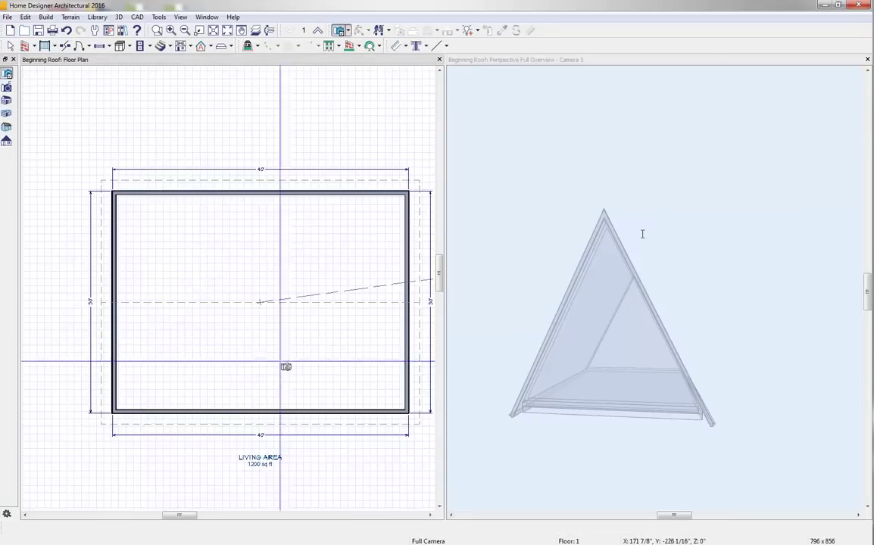
key(space)
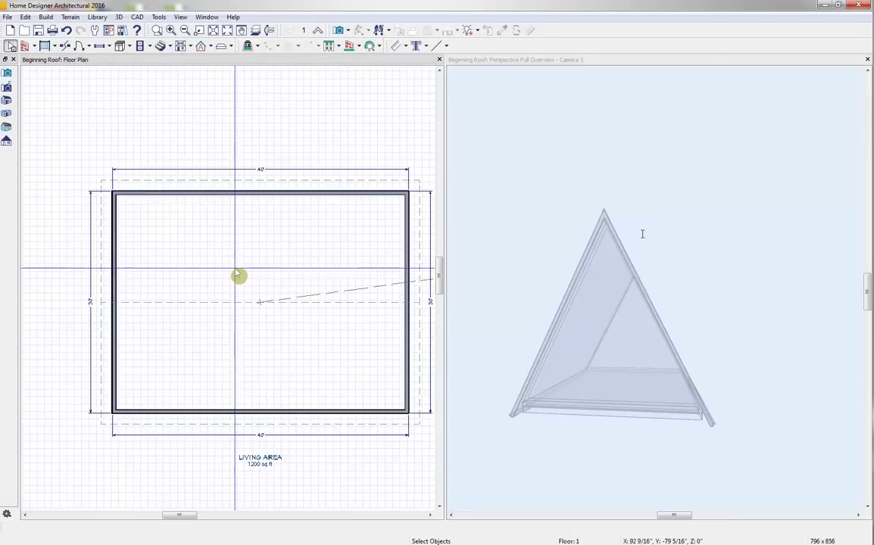
Step: Restore the room's finished ceiling height to its default value
double_click(235, 271)
click(122, 130)
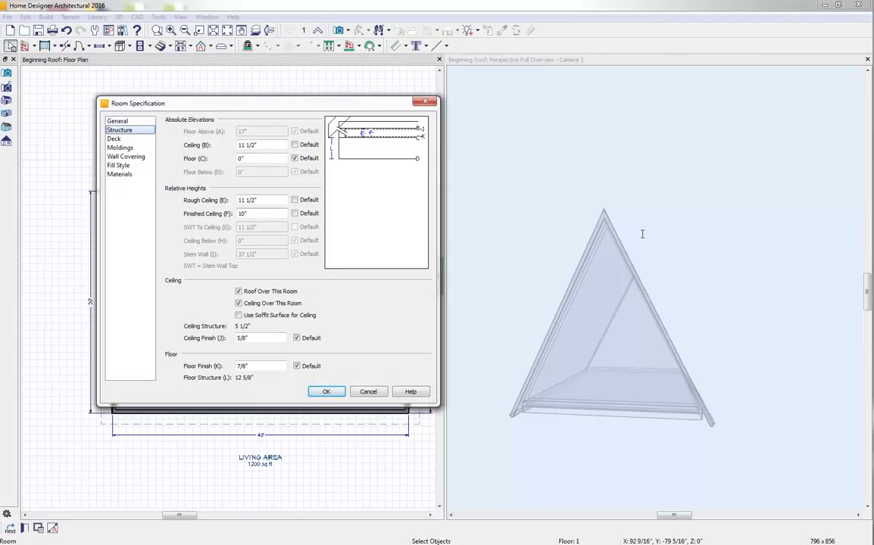
click(295, 213)
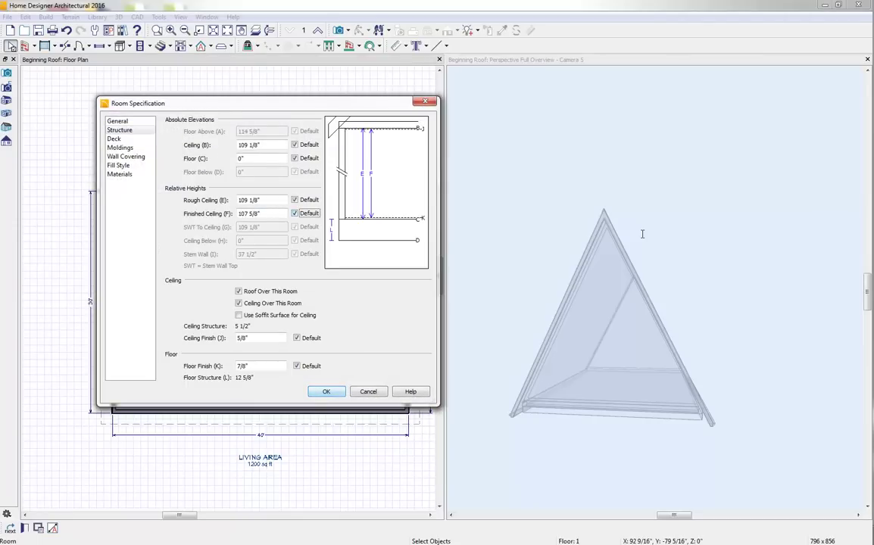
click(326, 392)
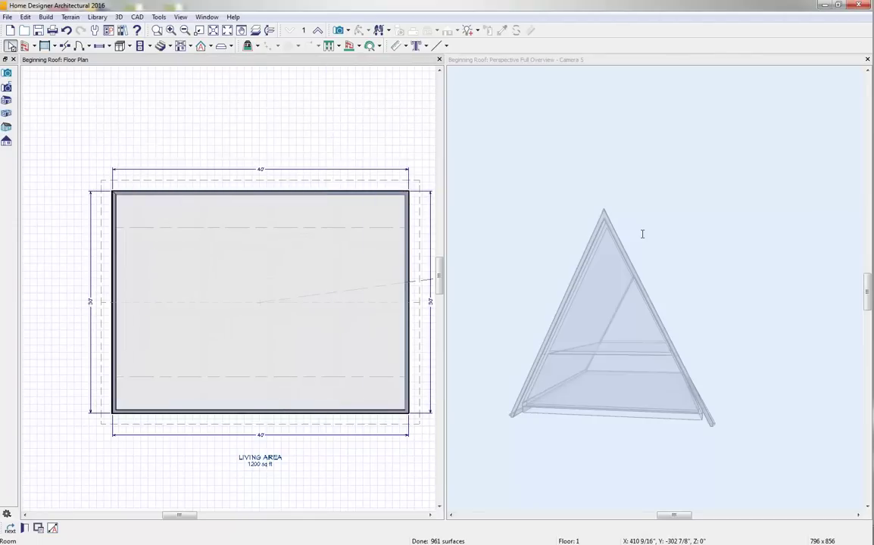
Step: Check the sloped walls and flat ceiling of the room in a new Full Camera view, and close it
key(space)
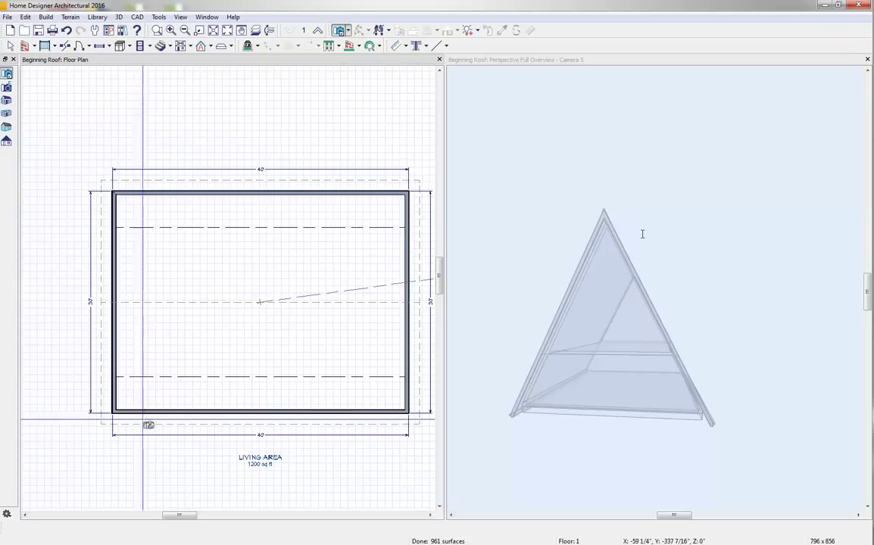
drag(170, 349, 238, 249)
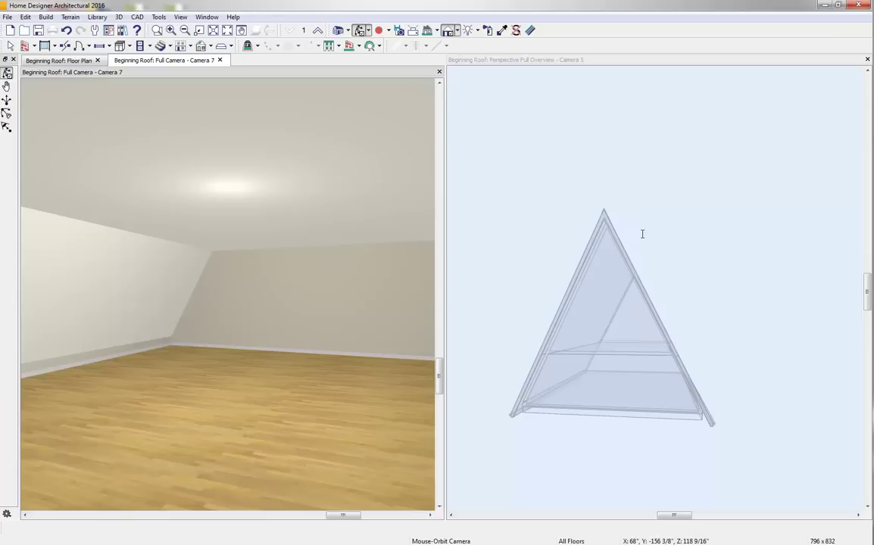
click(219, 60)
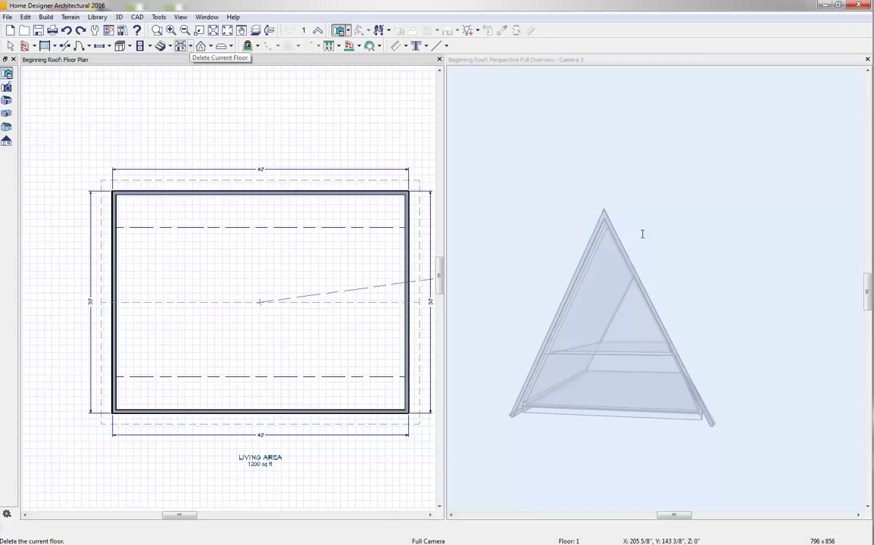
Step: Build a new blank second floor above the first, accepting the default structure settings
click(190, 46)
click(216, 60)
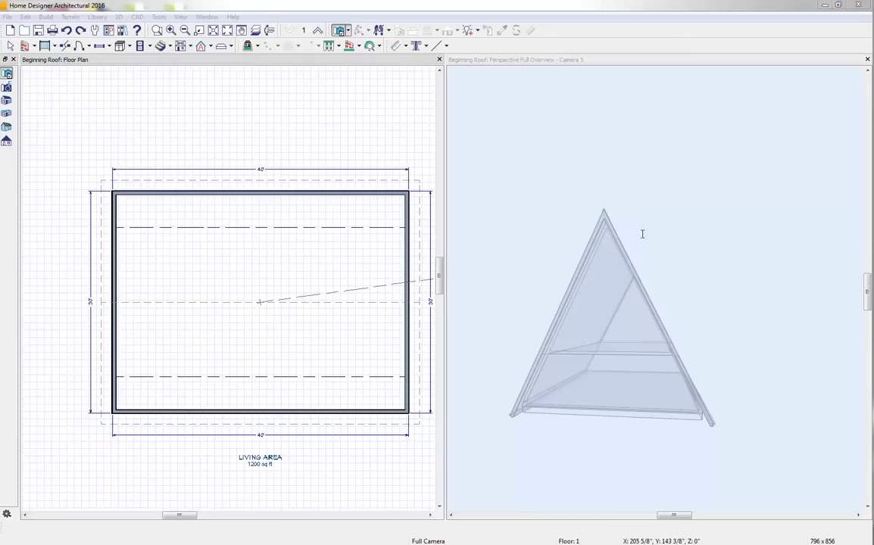
click(361, 288)
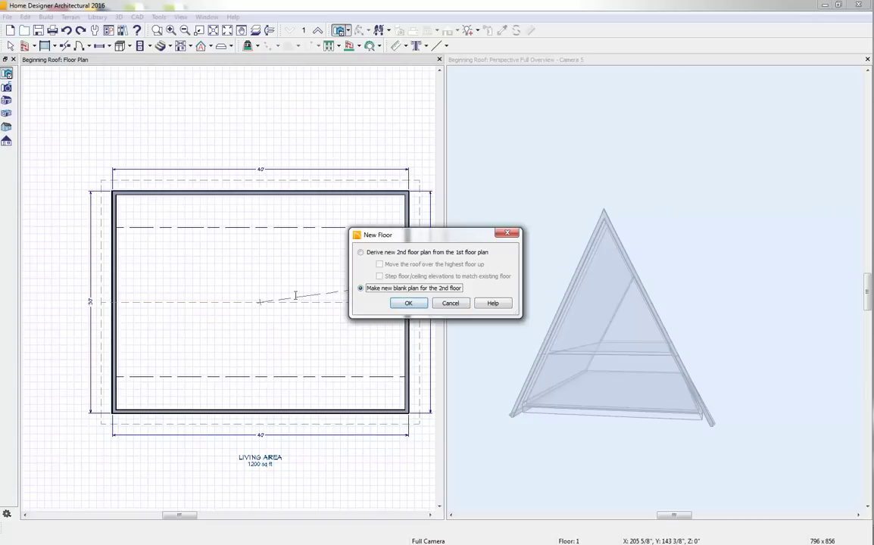
key(Return)
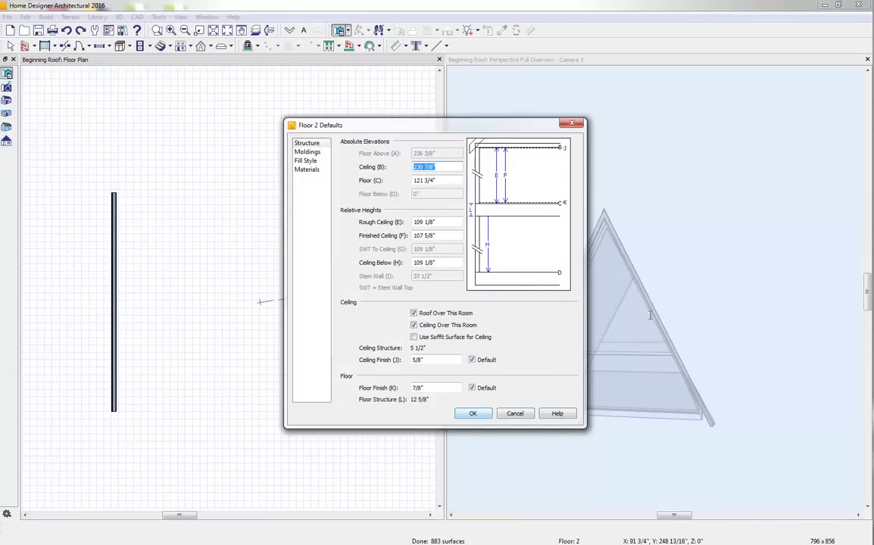
key(Return)
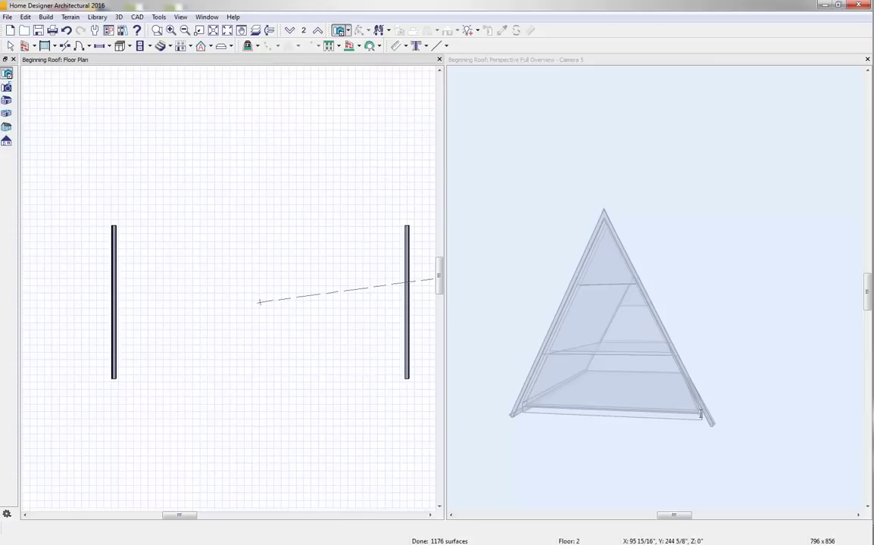
Step: Display the first floor as a reference and draw the two long exterior walls on floor 2 along its ceiling break lines
click(256, 30)
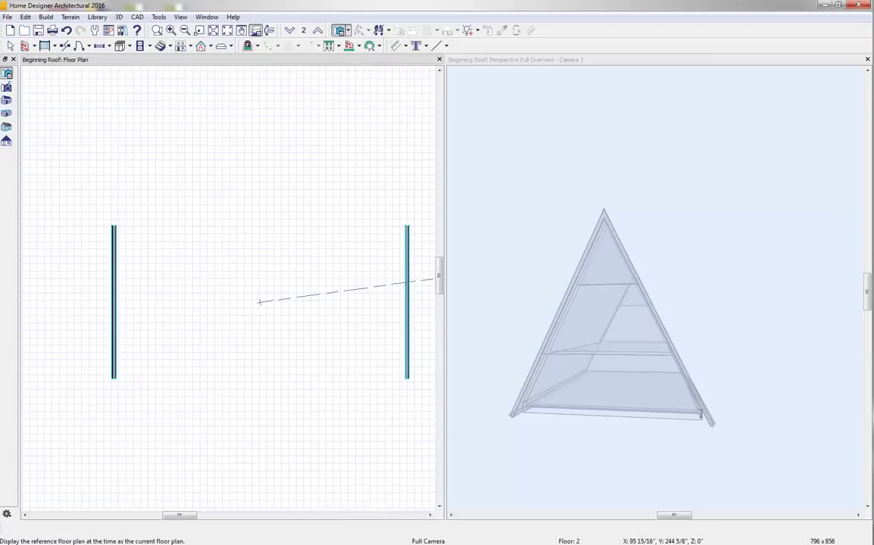
click(290, 30)
click(318, 30)
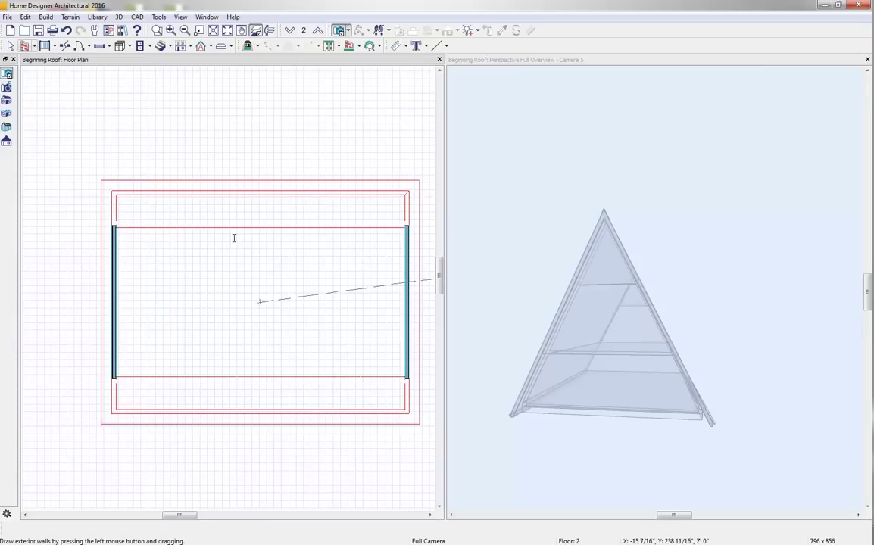
click(25, 46)
drag(114, 229, 109, 369)
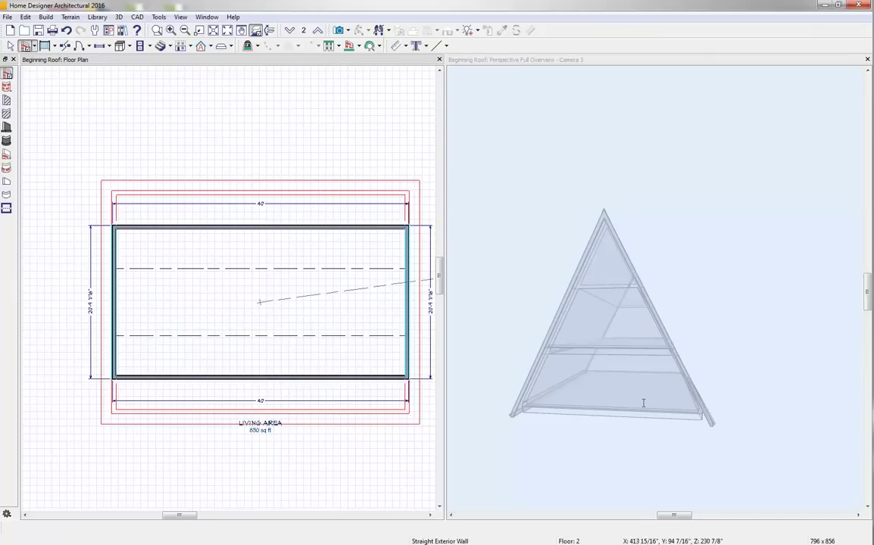
Step: Turn off the ceiling over the second-floor room so it opens up to the roof
click(259, 324)
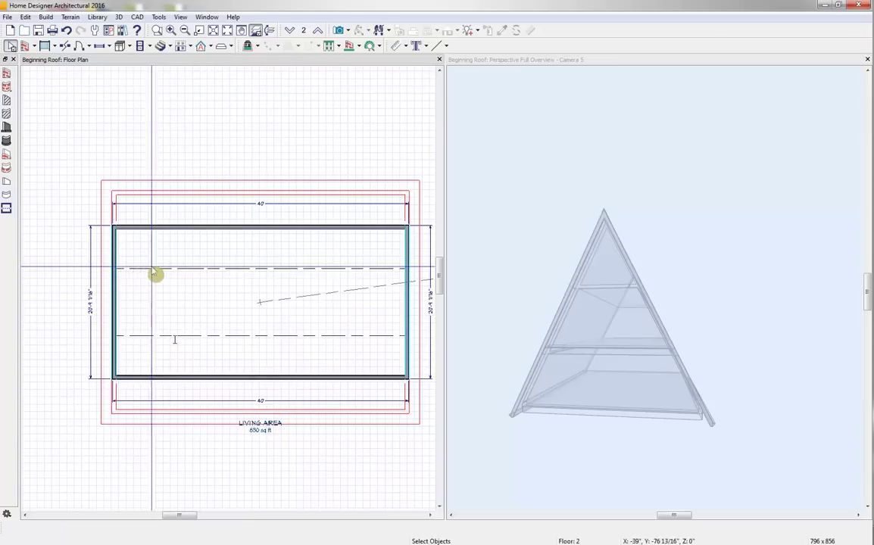
click(140, 340)
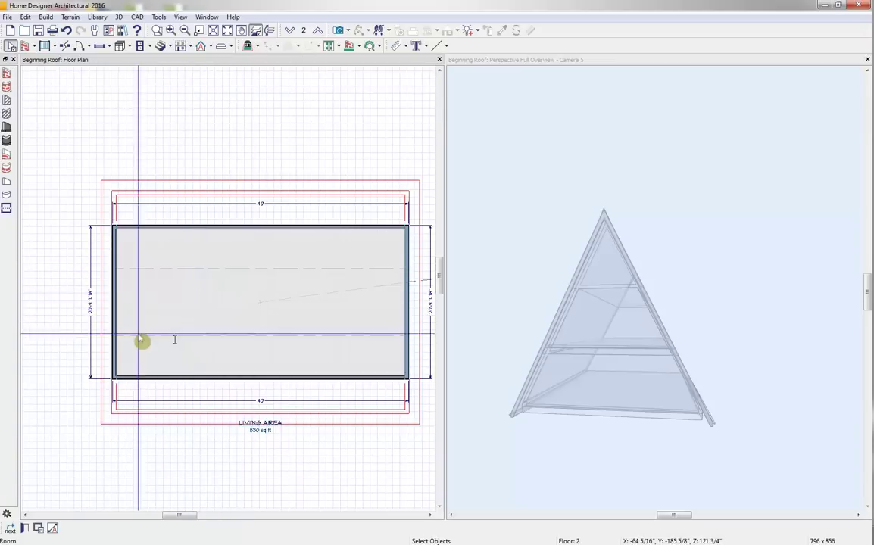
double_click(175, 340)
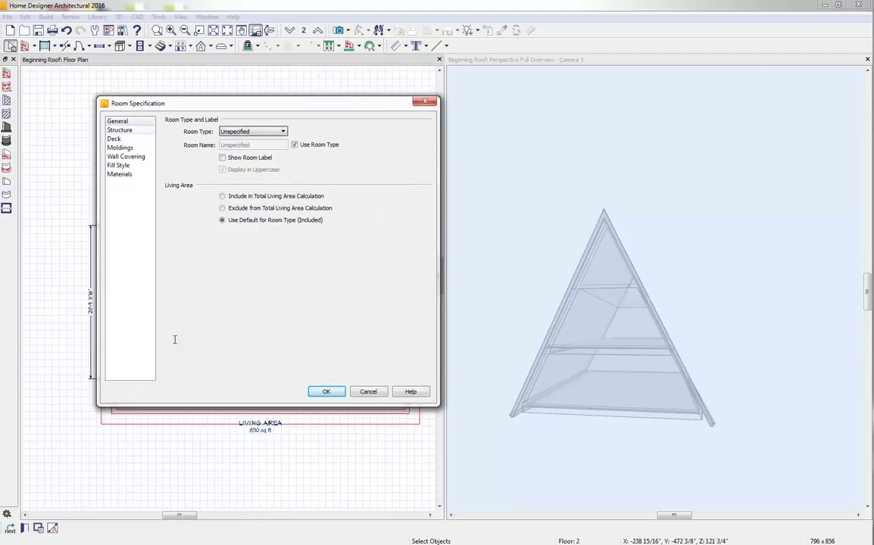
click(119, 130)
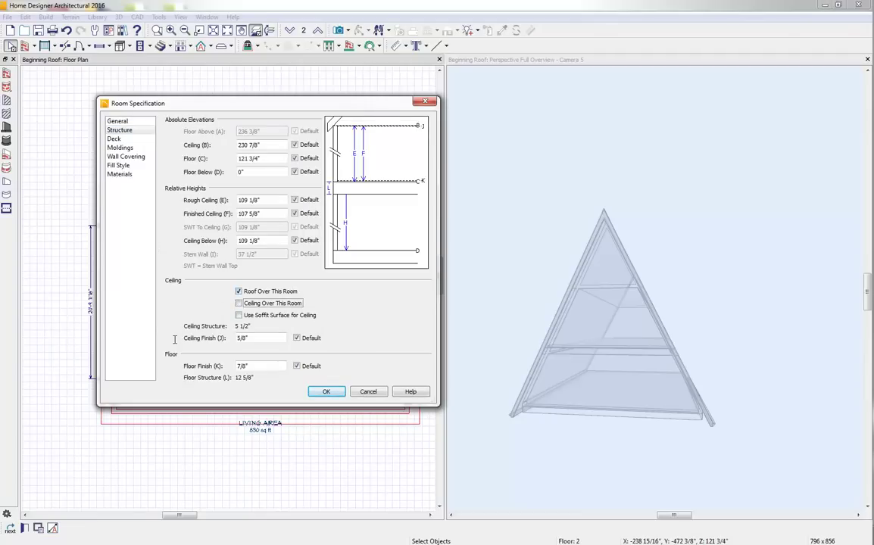
click(326, 391)
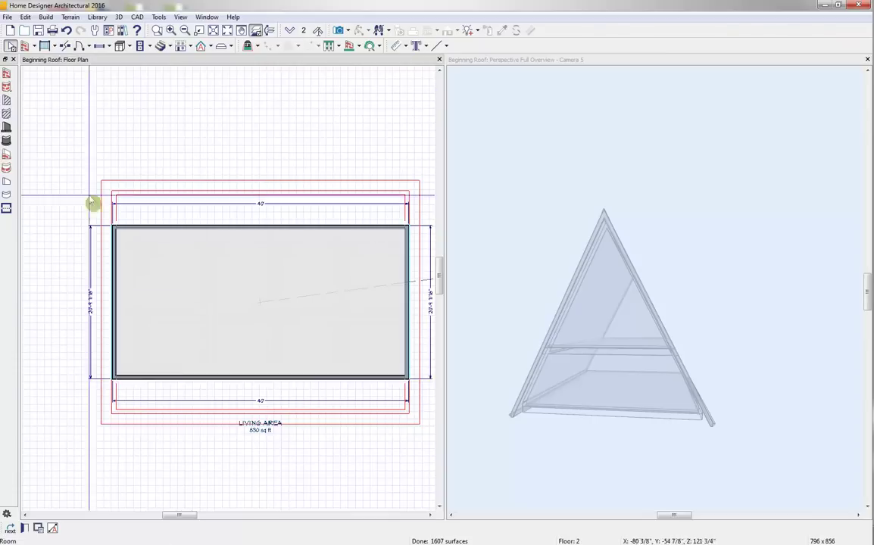
Step: Draw a straight railing across the middle of the second floor between the two long walls, dividing it in half
middle_drag(214, 314, 206, 330)
scroll(206, 330, up, 3)
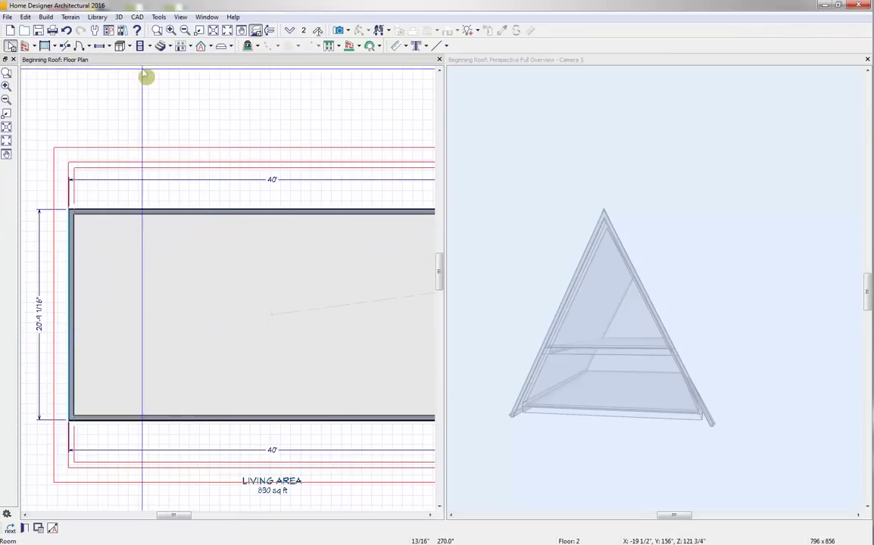
click(46, 45)
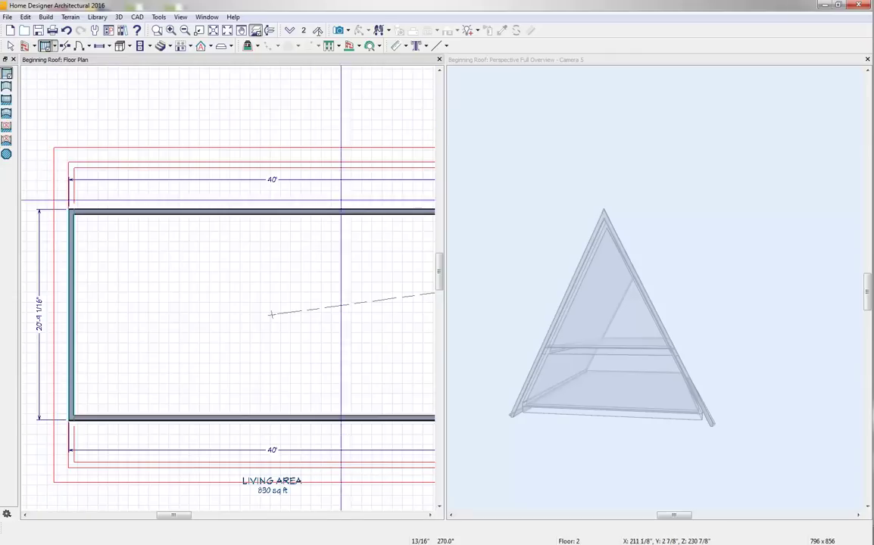
middle_drag(324, 192, 261, 170)
drag(208, 187, 233, 418)
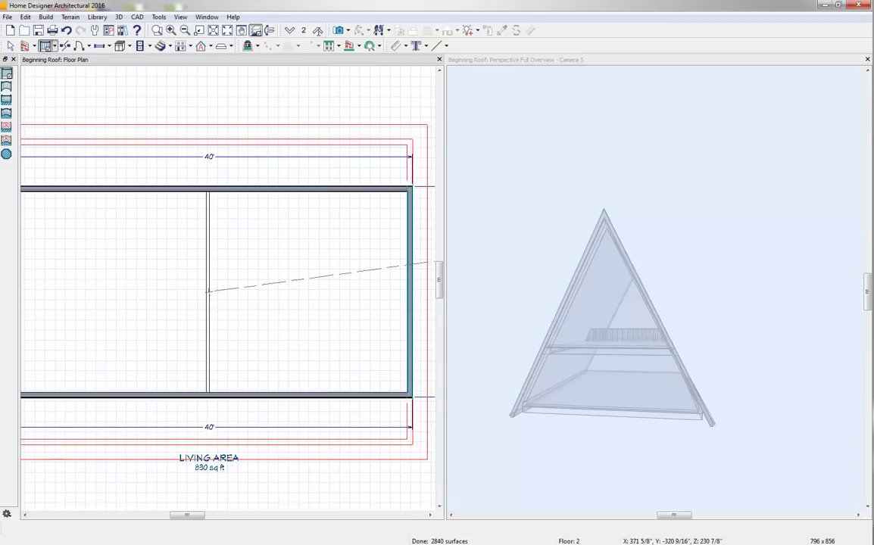
middle_drag(107, 299, 140, 299)
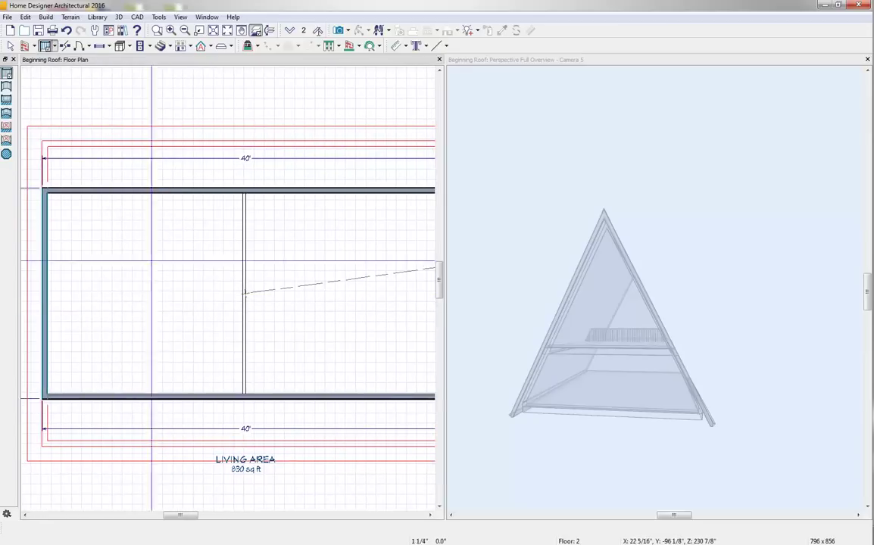
click(169, 279)
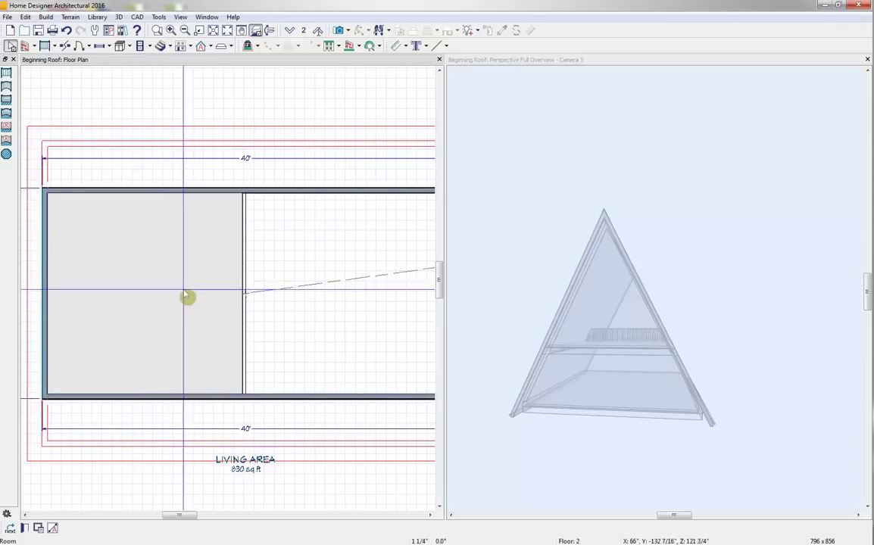
click(25, 527)
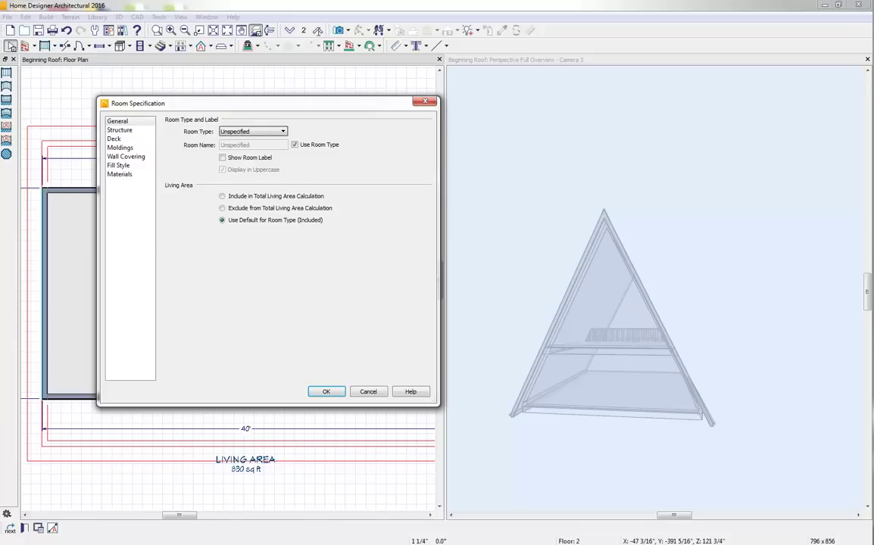
click(425, 102)
middle_drag(341, 224, 271, 227)
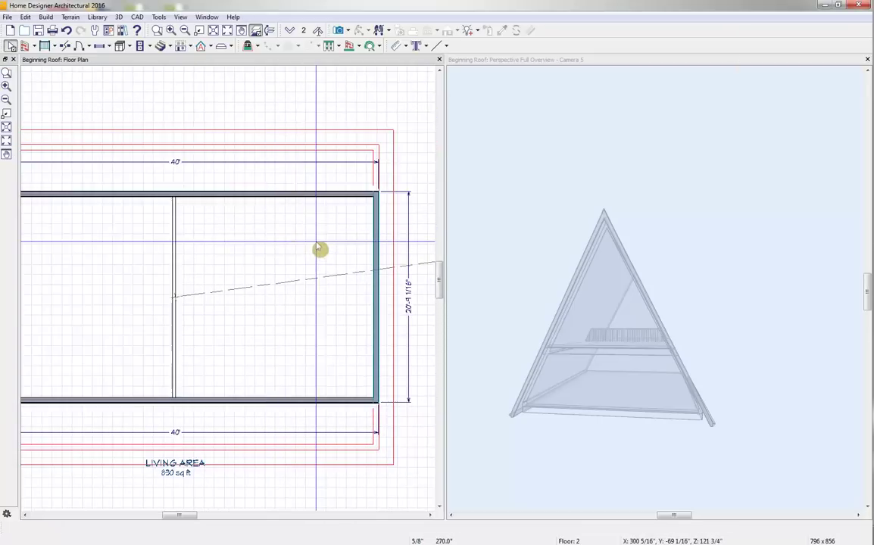
Step: Change the room beyond the railing on the second floor to the Open Below room type and inspect the loft in the perspective view
click(317, 242)
click(24, 527)
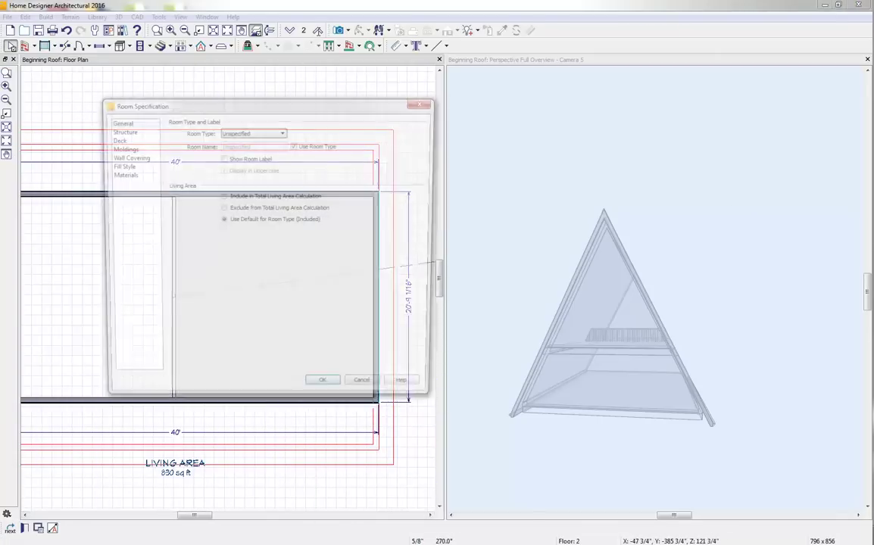
click(119, 131)
click(118, 121)
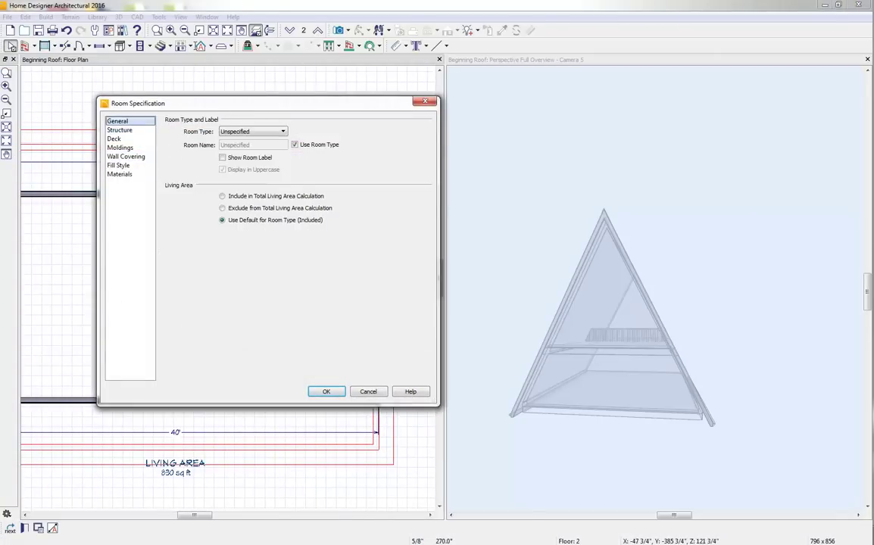
click(253, 131)
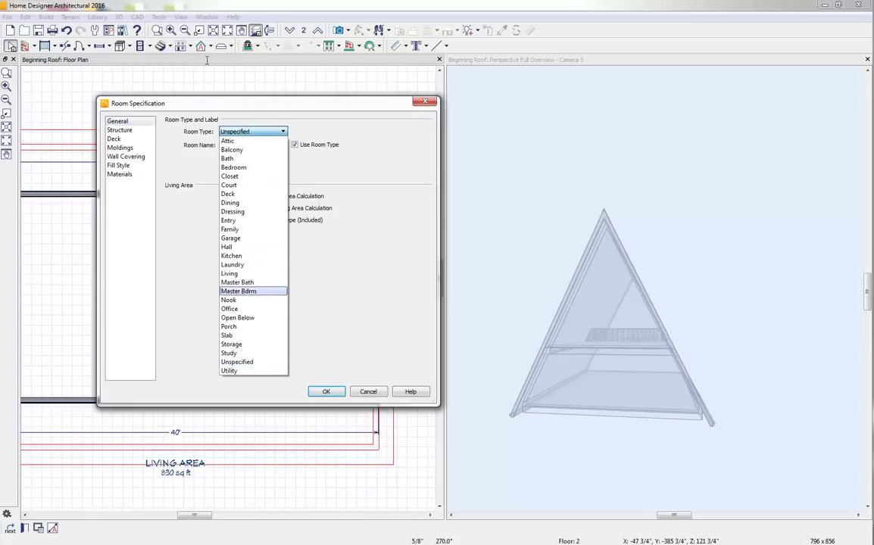
click(235, 285)
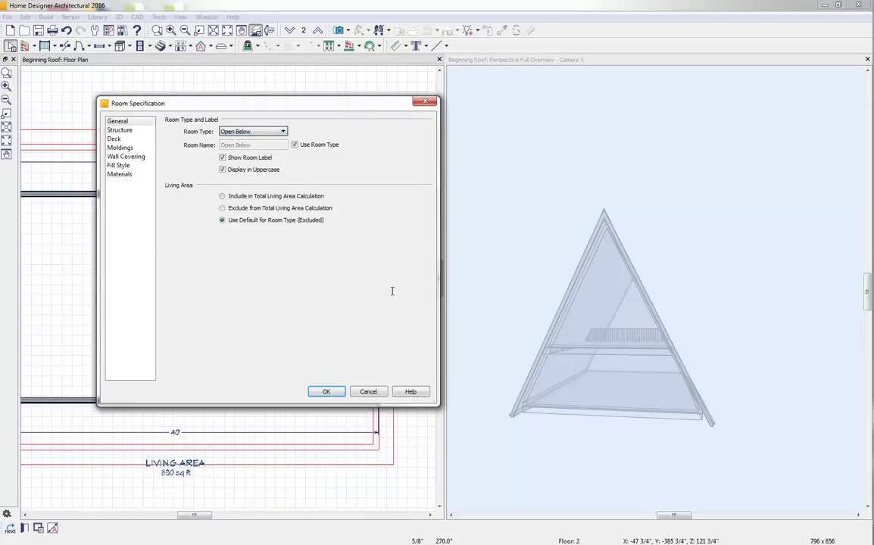
click(328, 392)
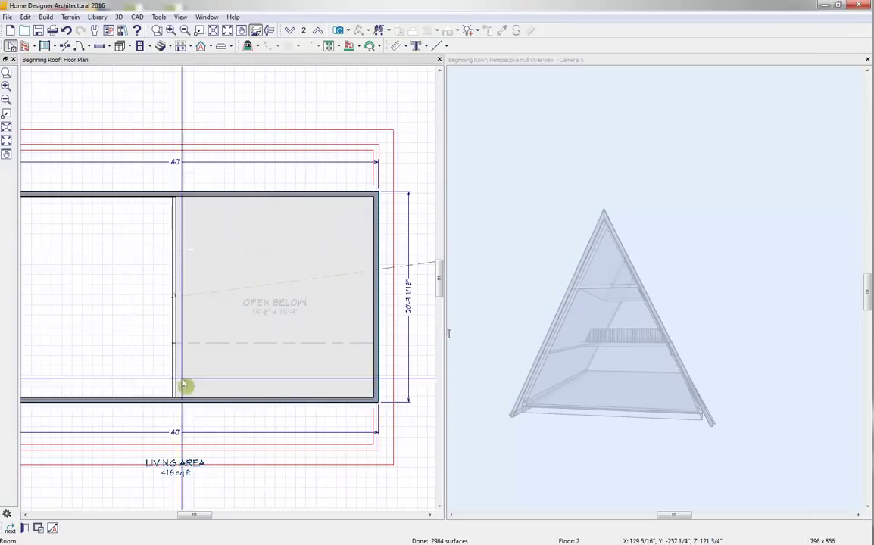
click(476, 413)
drag(475, 414, 475, 414)
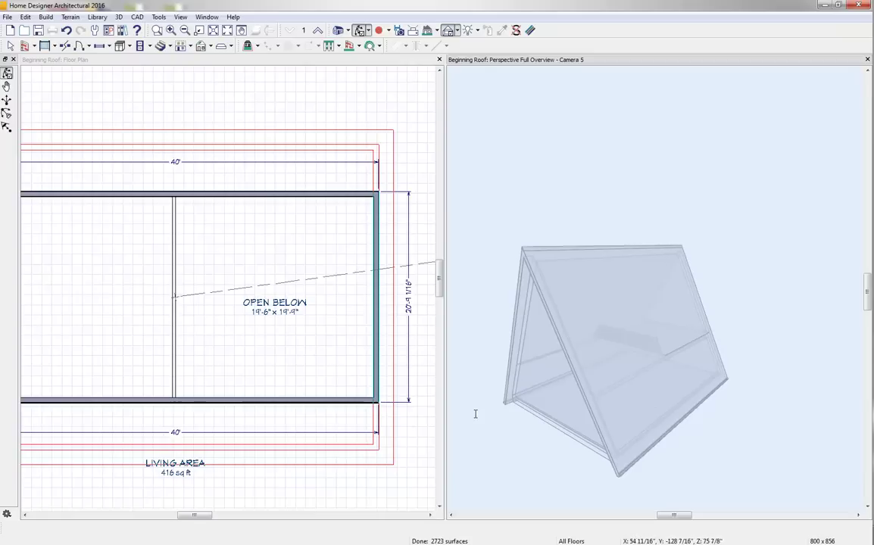
drag(476, 414, 475, 414)
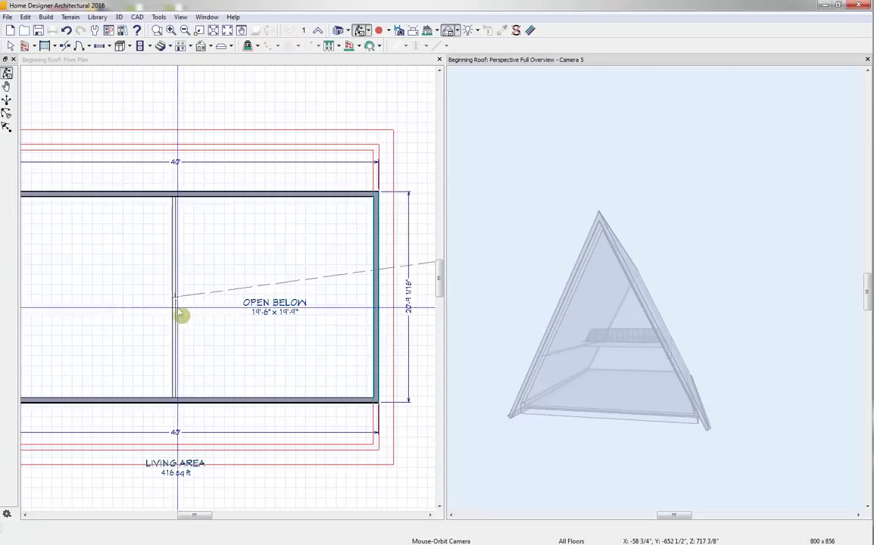
Step: Delete the current second floor and all of its data
middle_drag(176, 306, 210, 319)
click(212, 47)
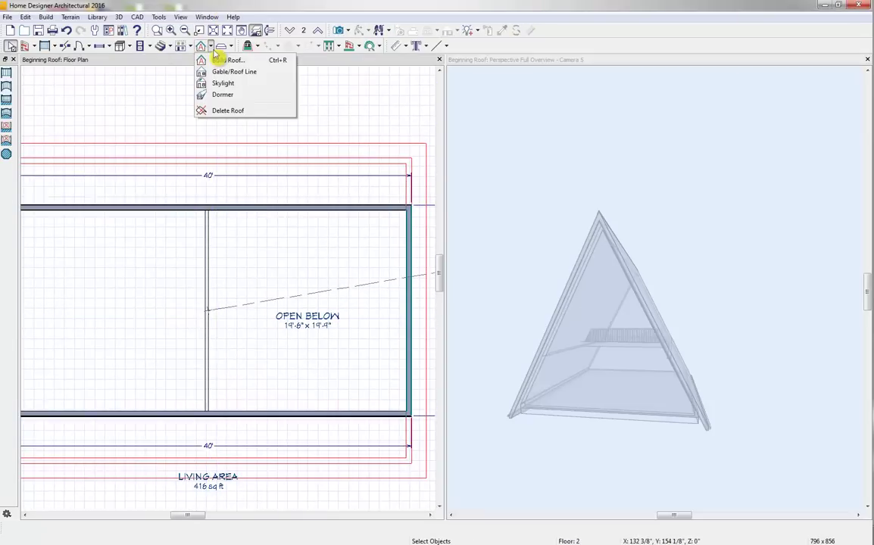
click(191, 46)
click(203, 72)
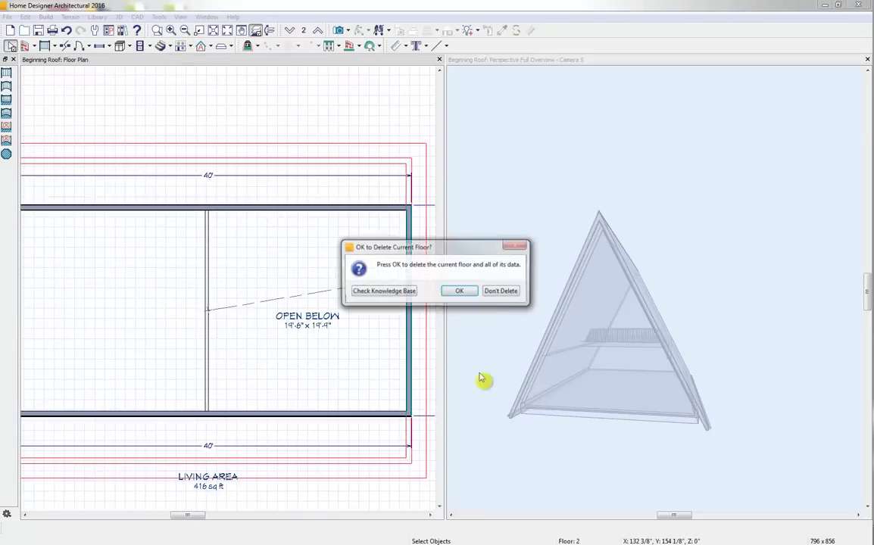
click(460, 292)
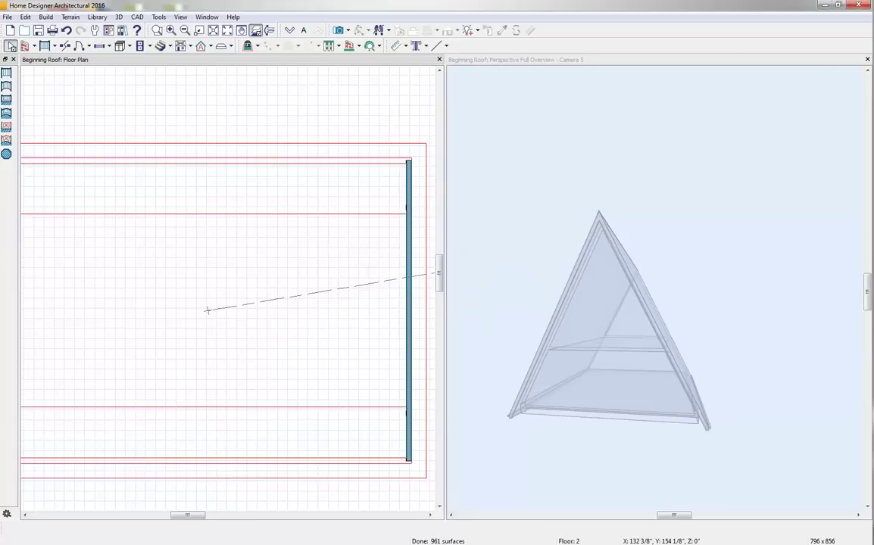
Step: Rebuild the roof with an 8 in 12 pitch and 18" overhangs, and return to floor 1 without the reference display
click(212, 47)
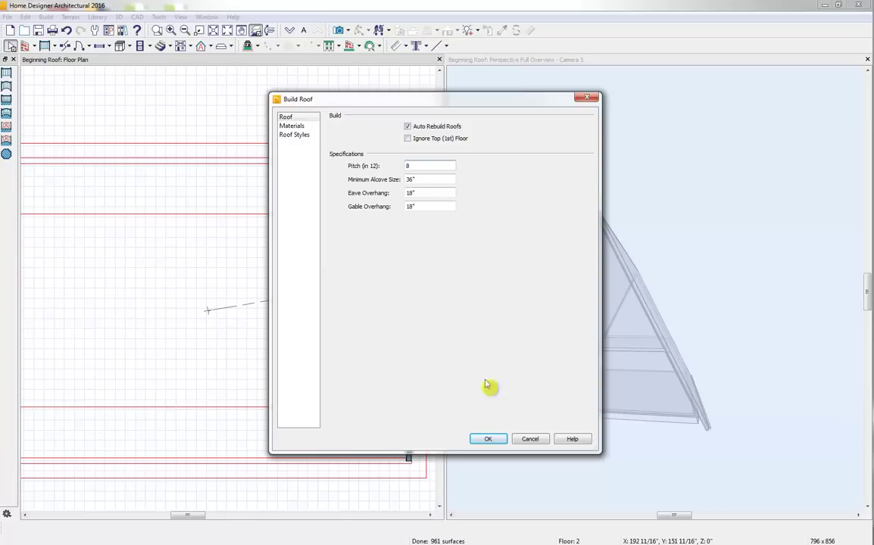
click(488, 439)
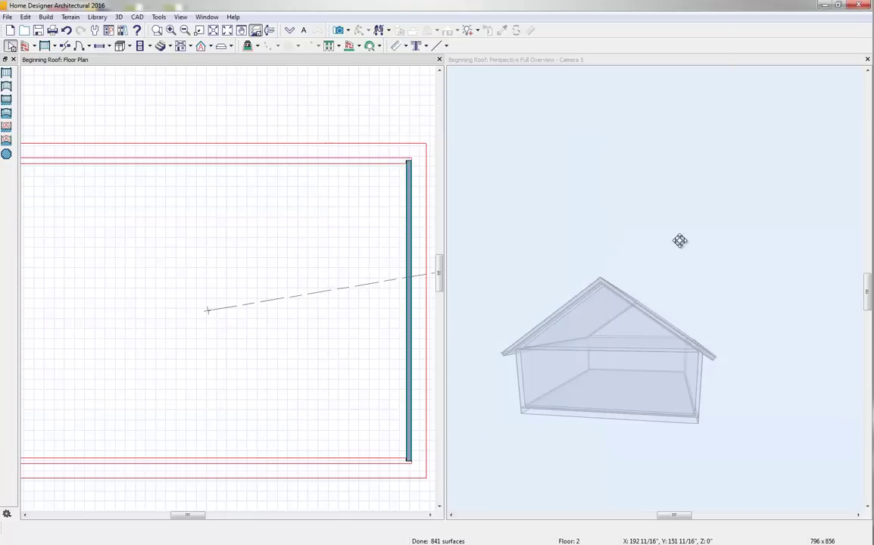
click(303, 30)
scroll(249, 265, down, 2)
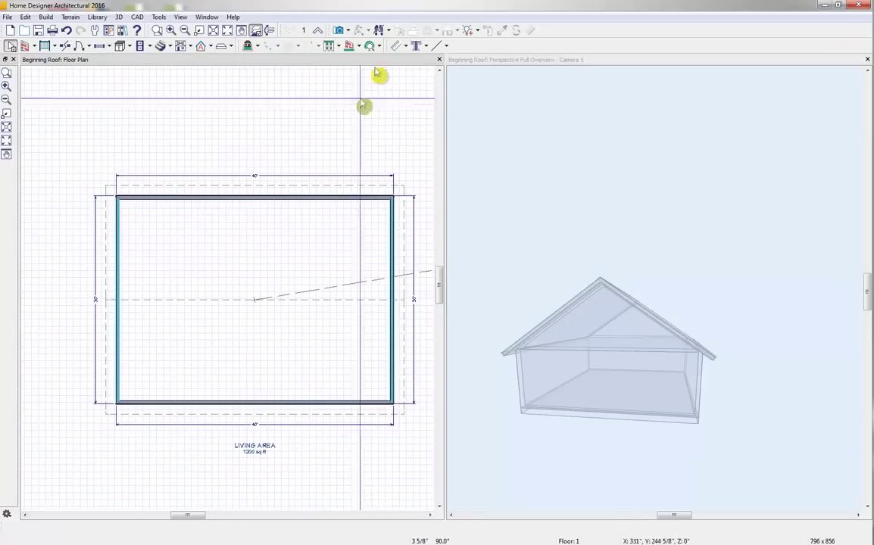
click(255, 31)
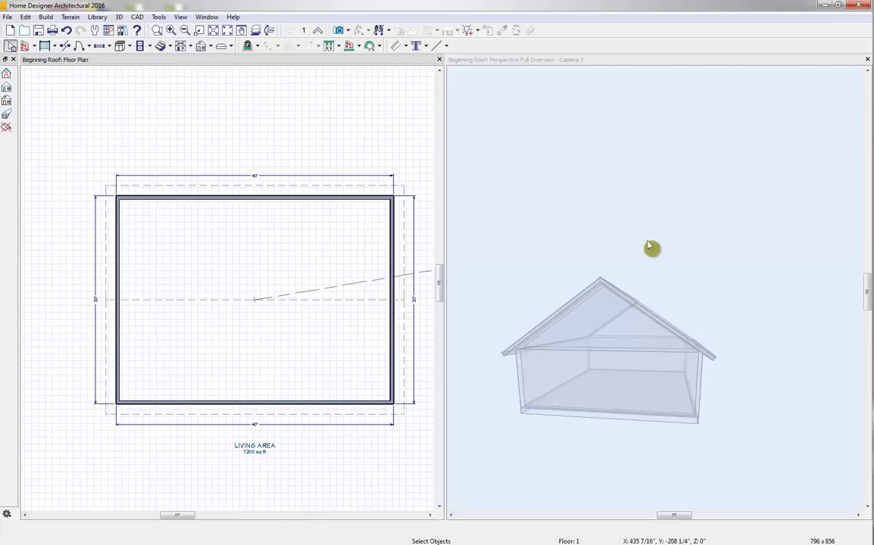
click(576, 132)
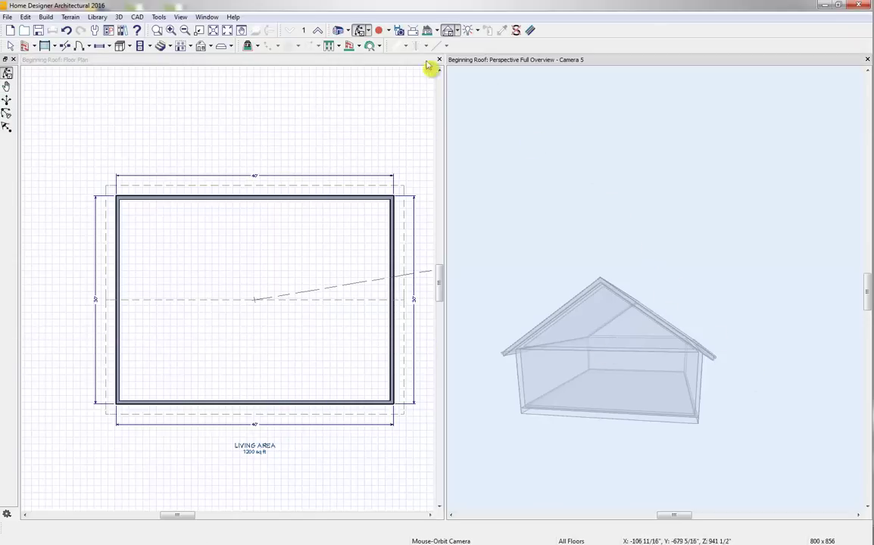
drag(656, 258, 759, 264)
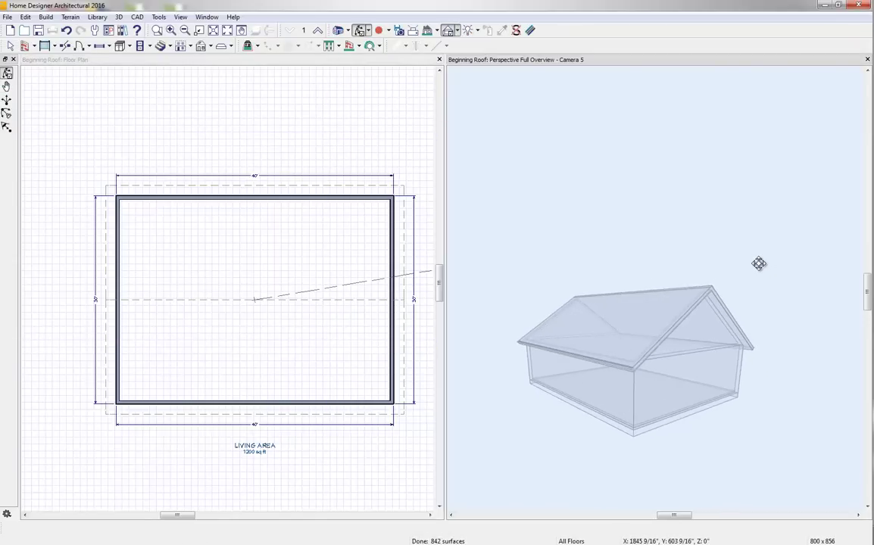
Step: Draw a gable/roof line about 11' long along the outside of the lower long wall, near its middle
middle_drag(313, 148, 304, 116)
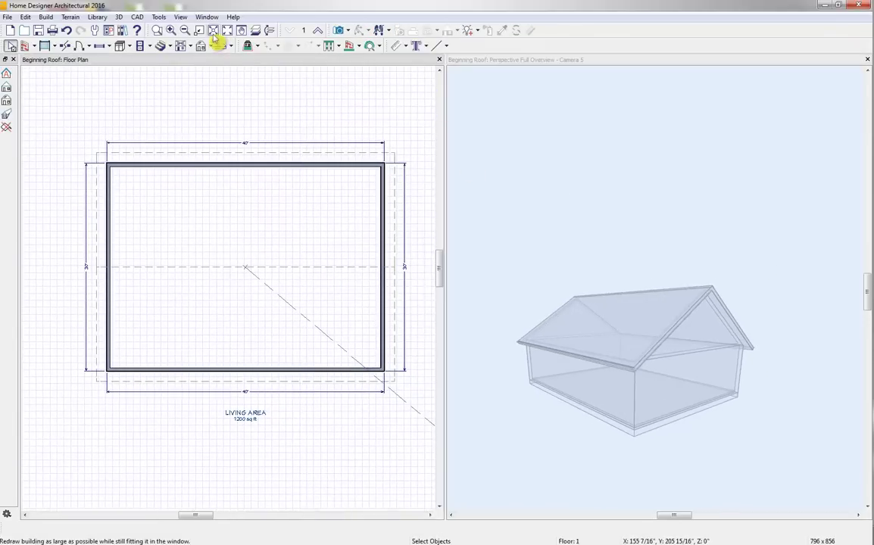
click(213, 47)
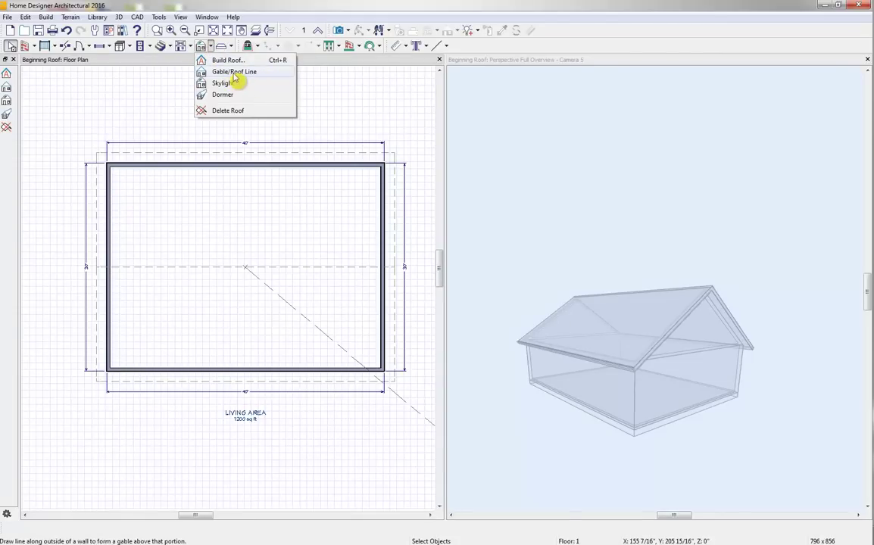
click(235, 74)
scroll(208, 363, up, 2)
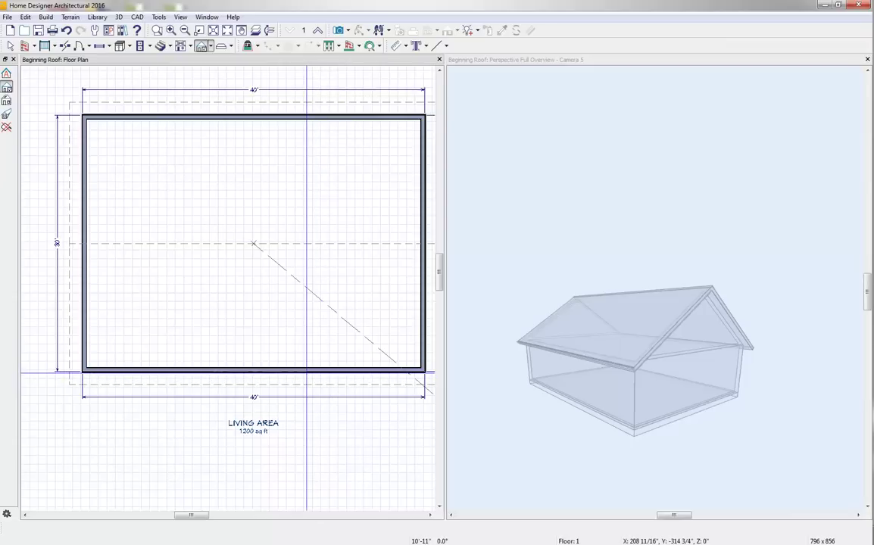
drag(307, 373, 307, 372)
key(space)
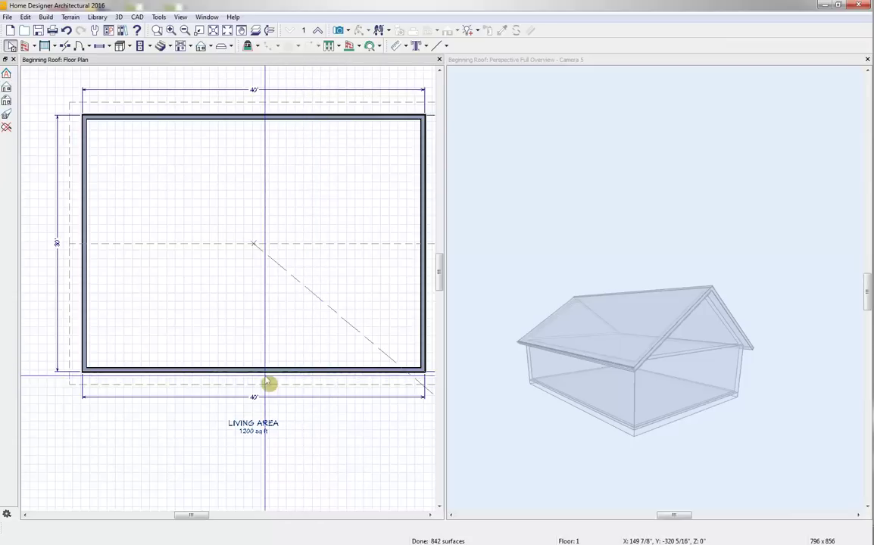
click(269, 384)
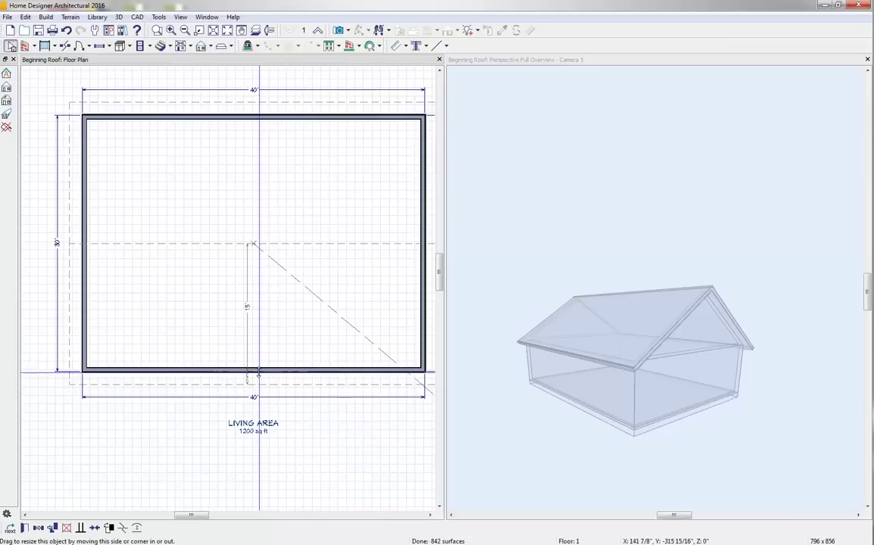
click(259, 373)
click(582, 258)
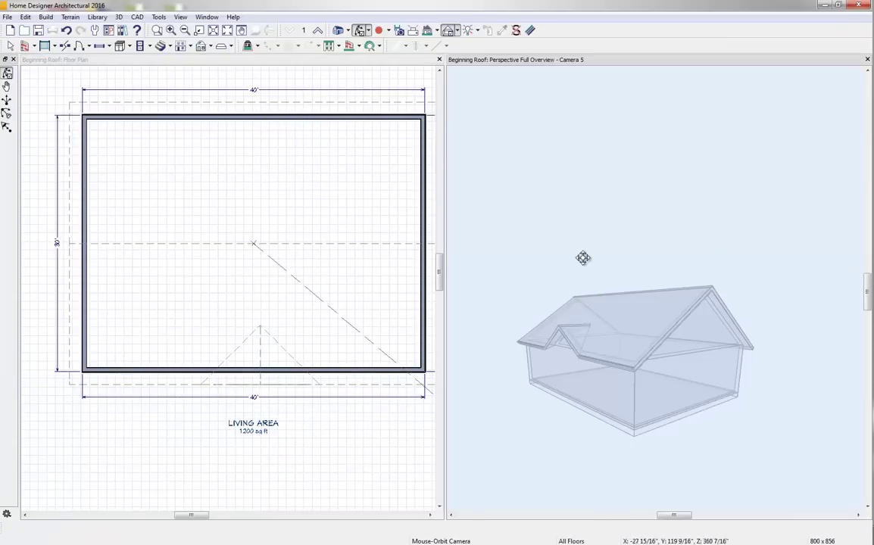
drag(581, 257, 581, 342)
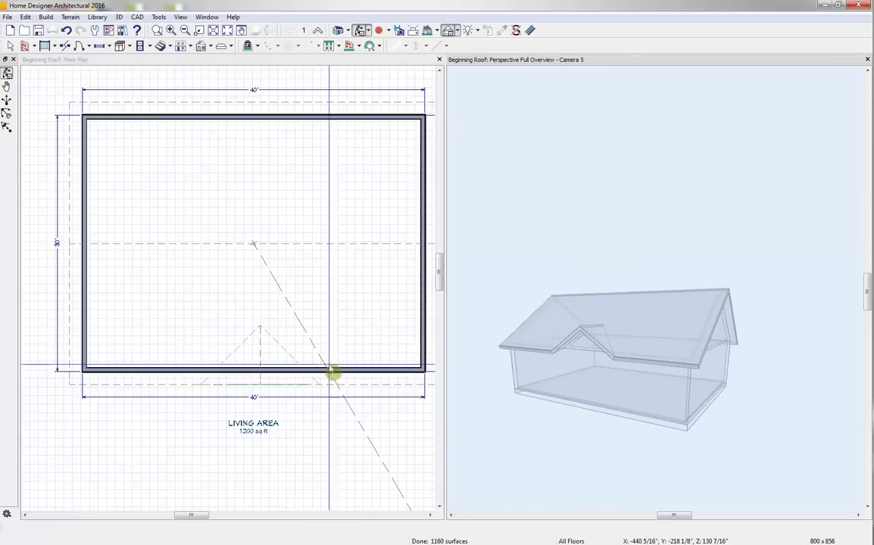
click(277, 386)
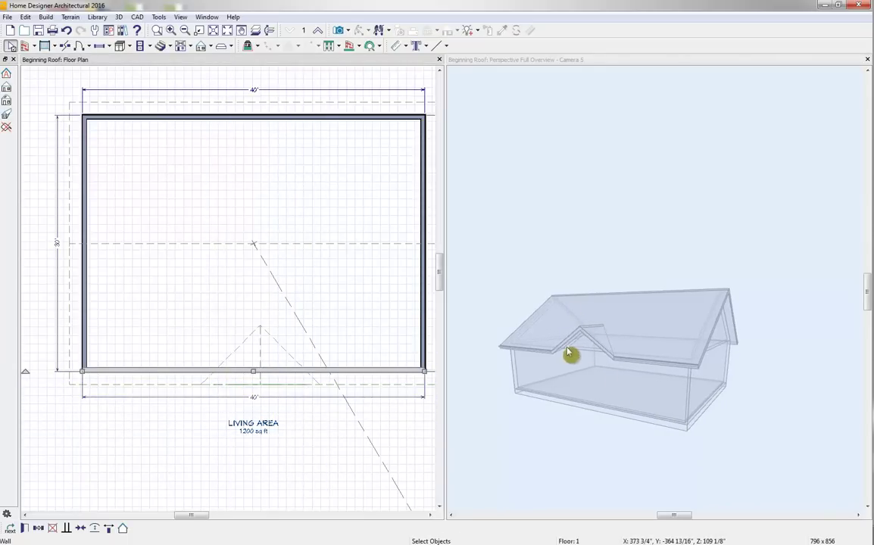
Step: Place a hinged door in the lower long wall about 4' from its left end and generate a gable over it
click(80, 47)
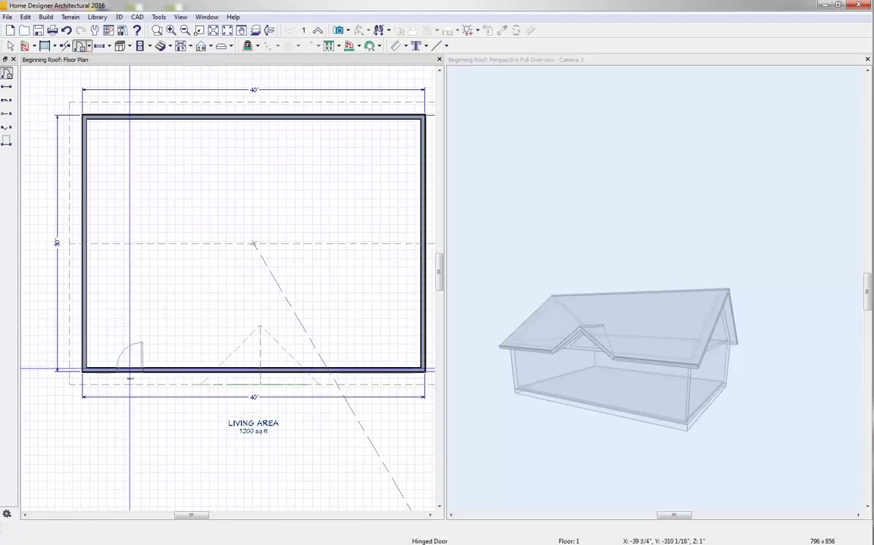
click(137, 376)
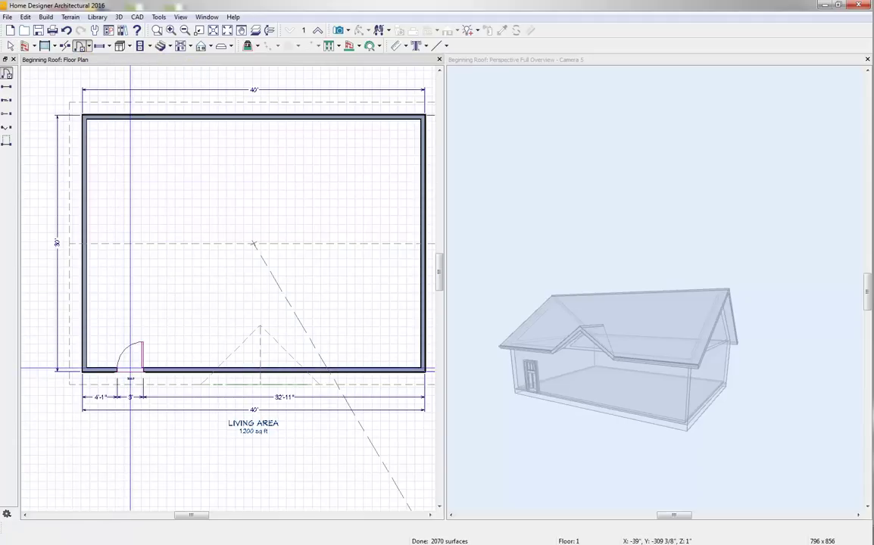
click(133, 374)
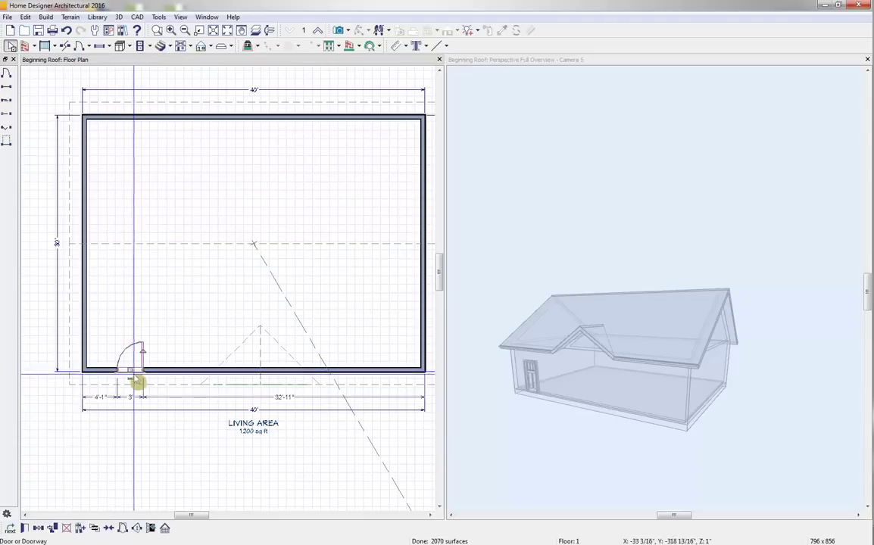
click(164, 527)
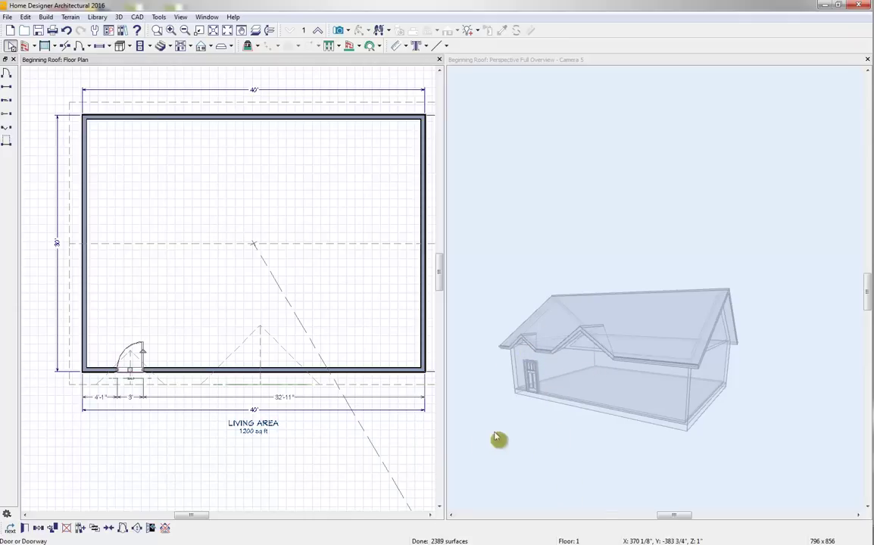
Step: Delete the gable/roof line near the middle of the lower long wall
middle_drag(339, 256, 255, 264)
click(186, 391)
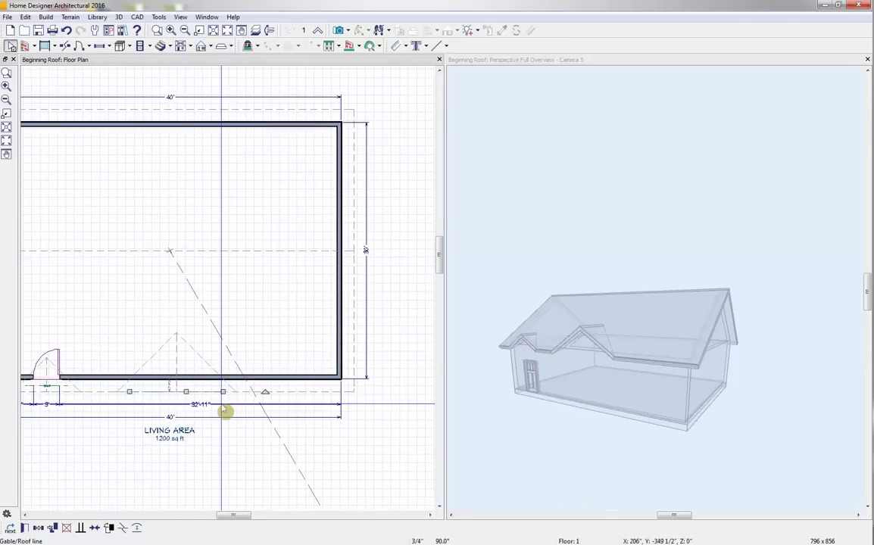
key(Delete)
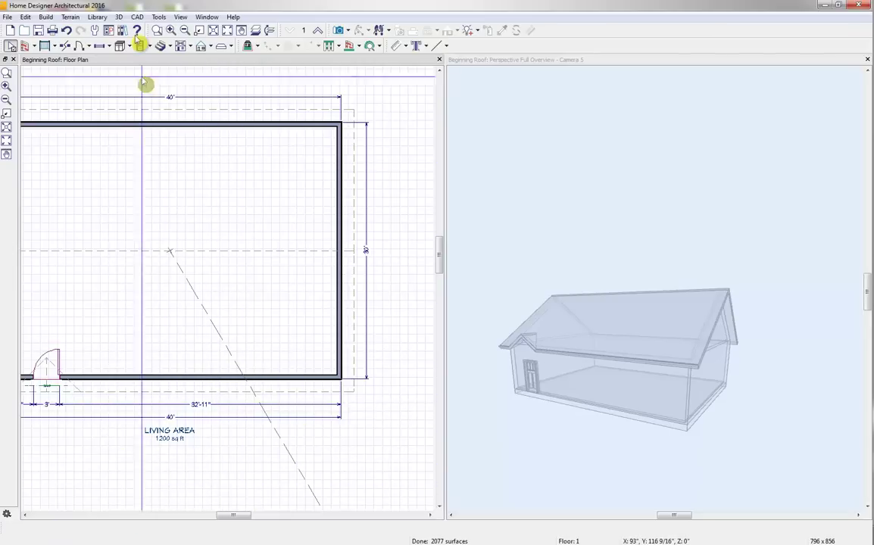
Step: Move the door along the wall to about 16' from its left end and remove the gable over it
click(48, 376)
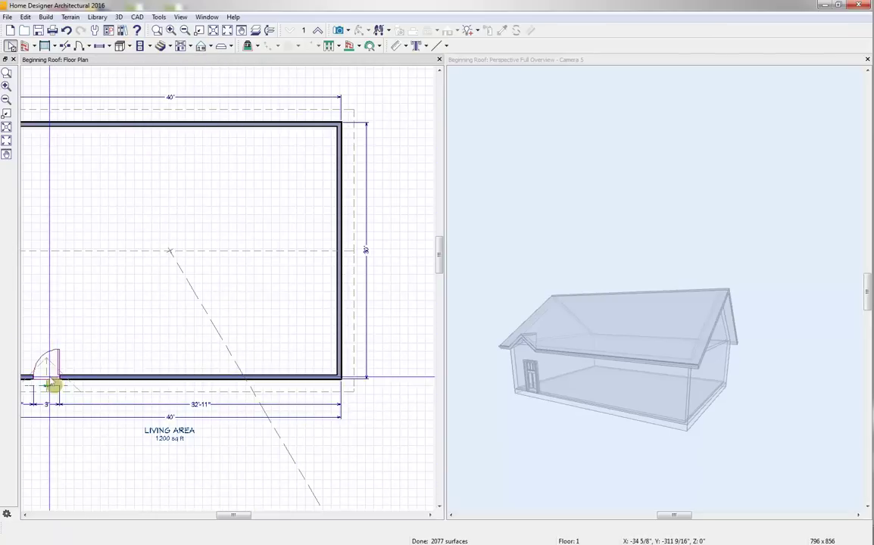
drag(47, 376, 148, 377)
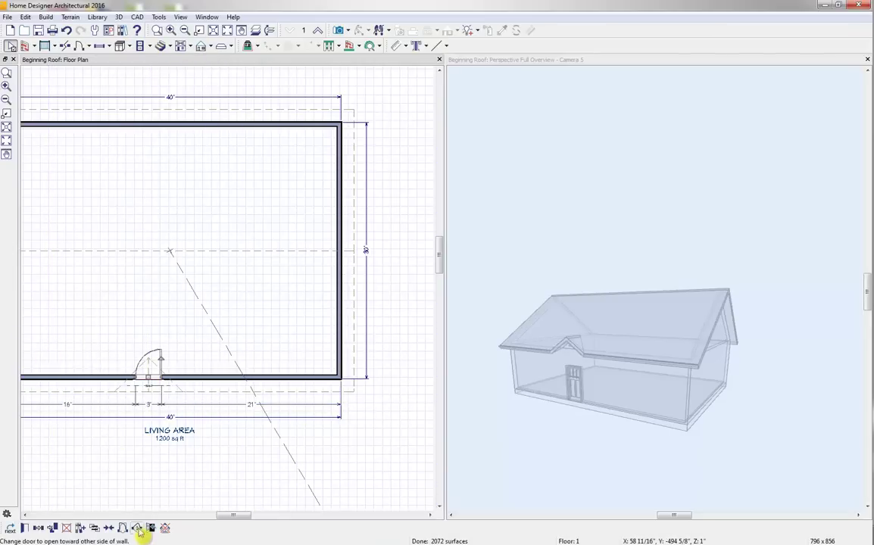
click(165, 529)
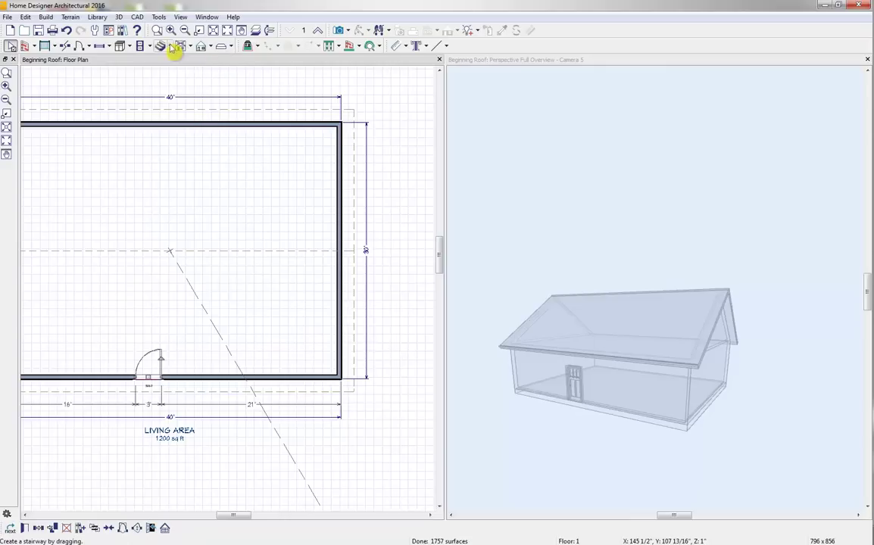
Step: Place one window close to each side of the door in the lower long wall
click(100, 45)
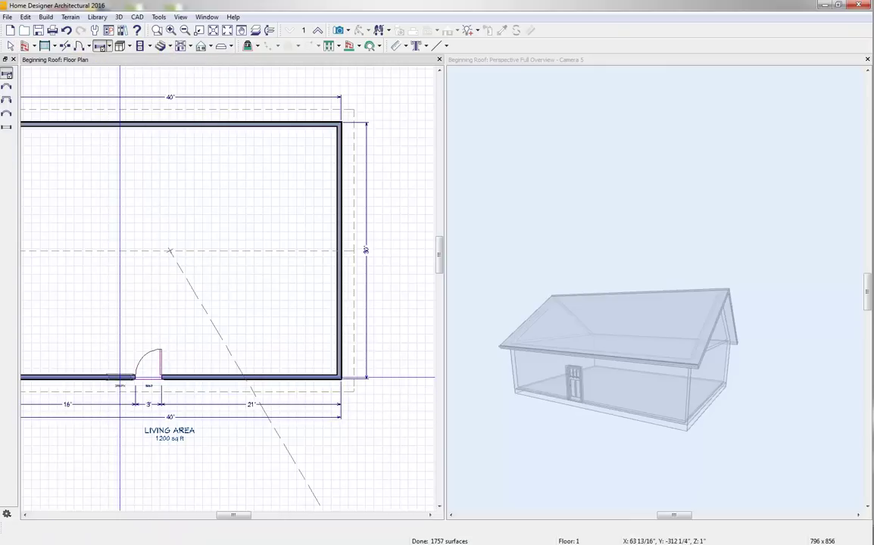
click(120, 376)
click(177, 371)
key(space)
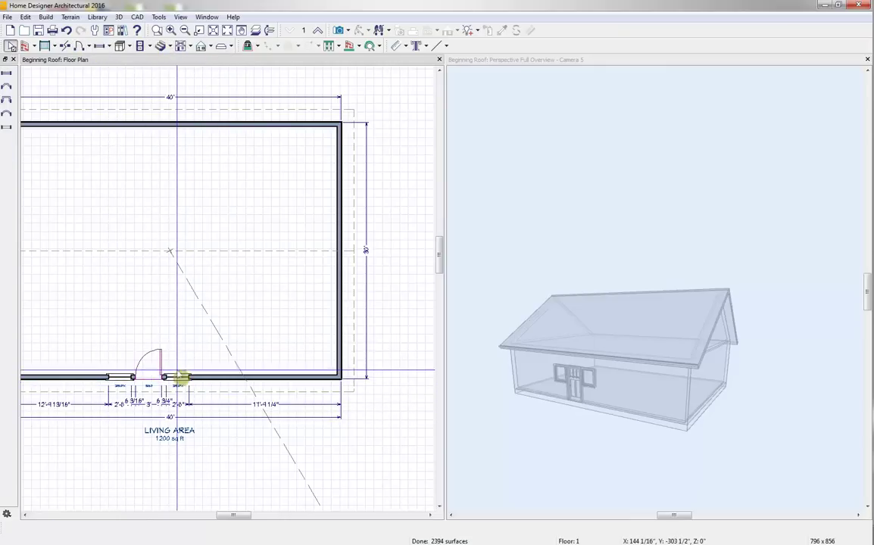
Step: Generate a single gable spanning the door and the two windows beside it in the lower long wall
click(164, 382)
shift+click(121, 382)
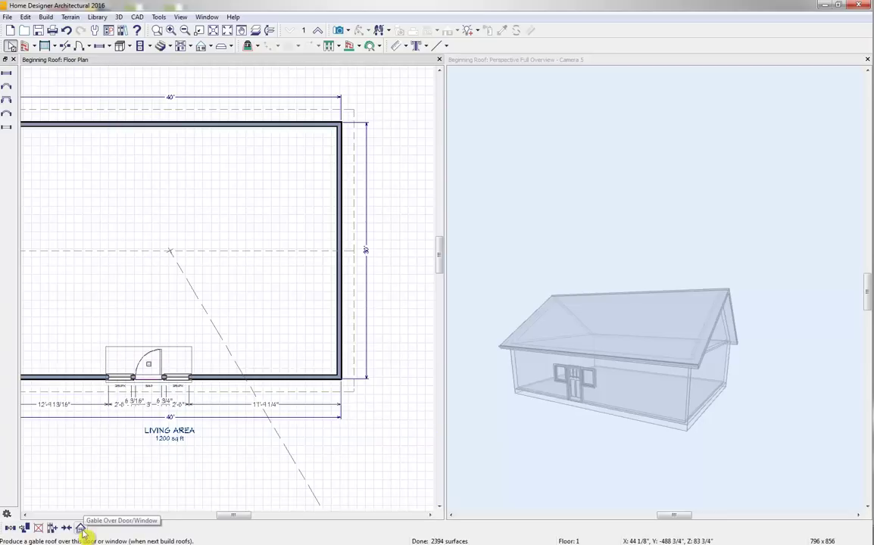
click(81, 528)
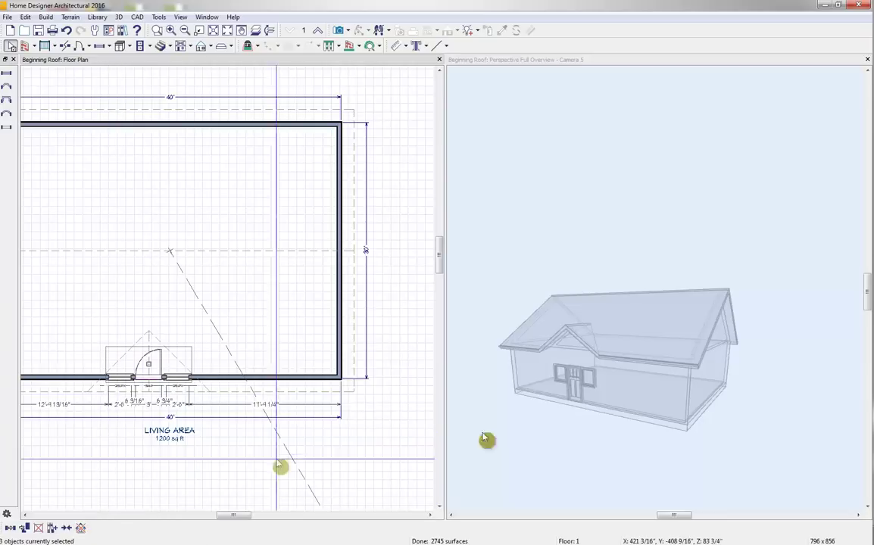
click(550, 229)
drag(564, 230, 612, 226)
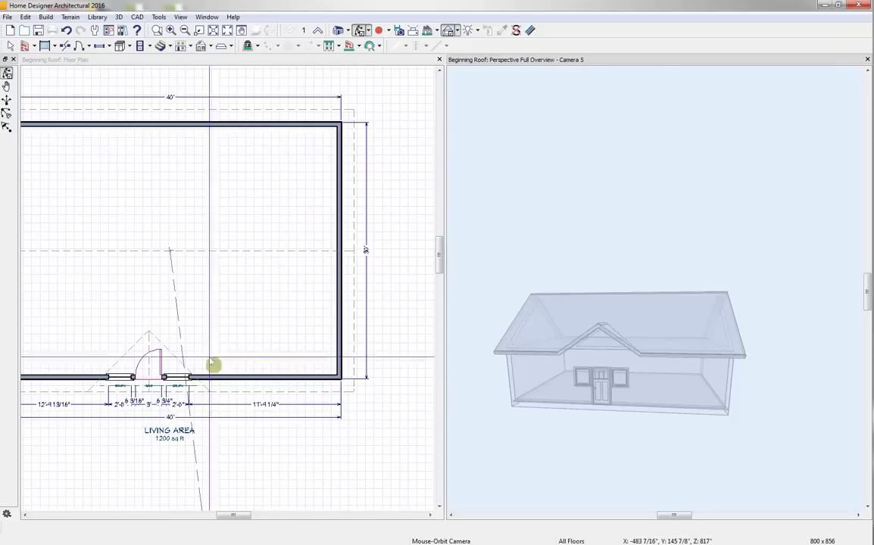
Step: Remove the shared gable over the door and its two neighbouring windows
click(177, 386)
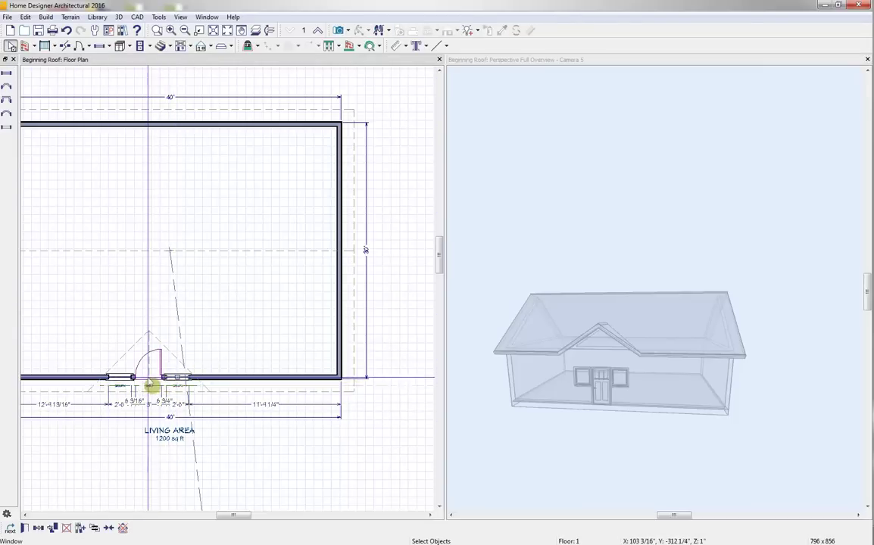
click(135, 385)
click(80, 529)
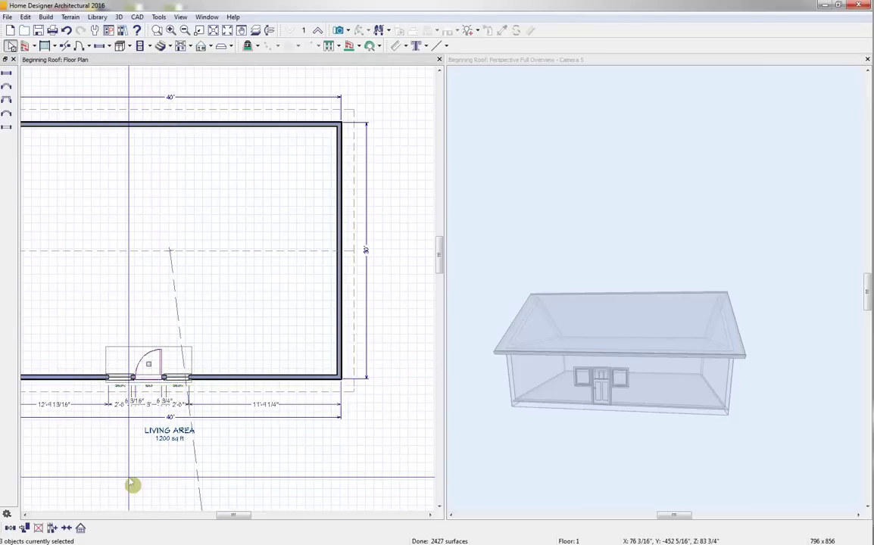
click(161, 457)
Step: Draw straight railings enclosing a porch about 13'-7" by 7' in front of the door and windows
middle_drag(287, 403, 331, 367)
scroll(332, 367, down, 1)
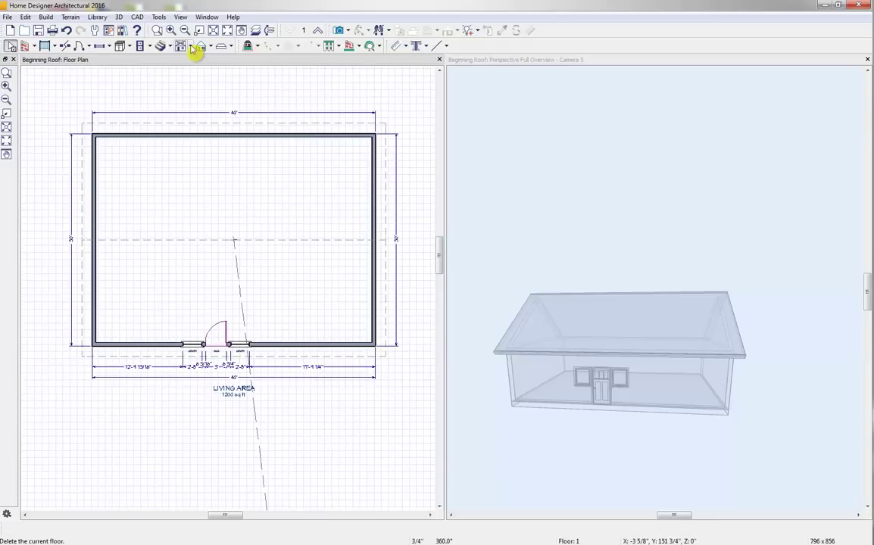
click(54, 46)
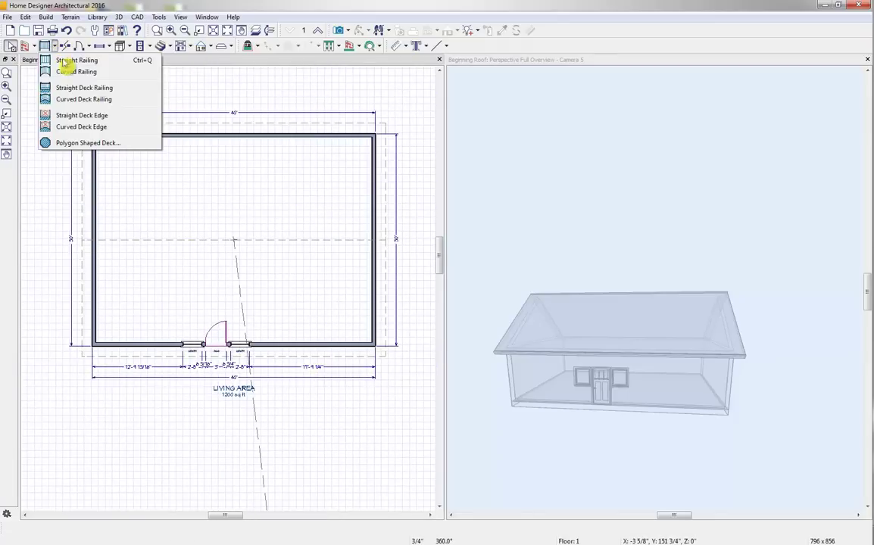
click(103, 63)
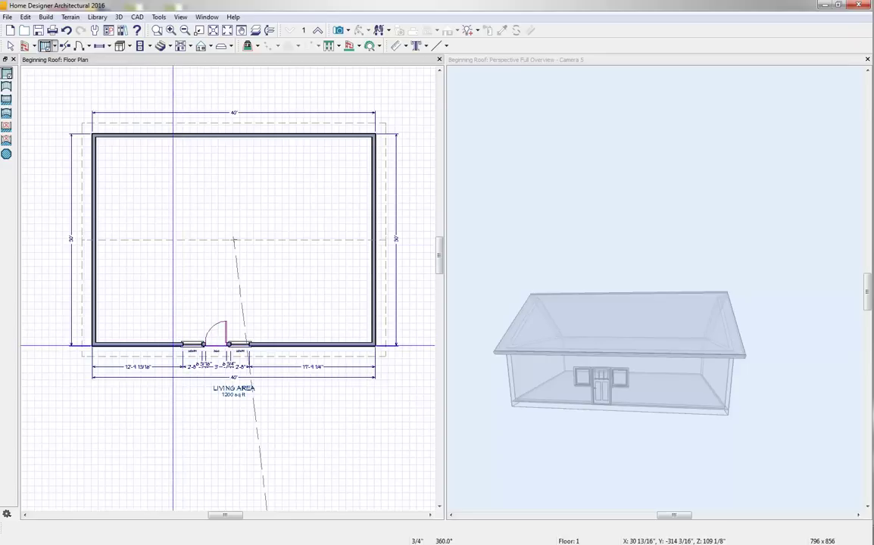
drag(174, 388, 265, 395)
drag(265, 395, 265, 346)
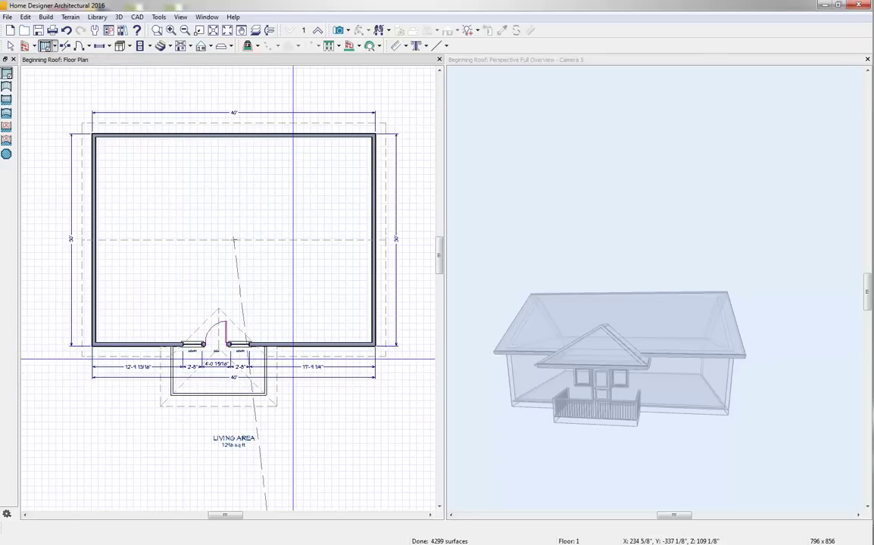
Step: Set the railed area's room type to Porch and check its structure settings for the roof and ceiling over the room
double_click(220, 389)
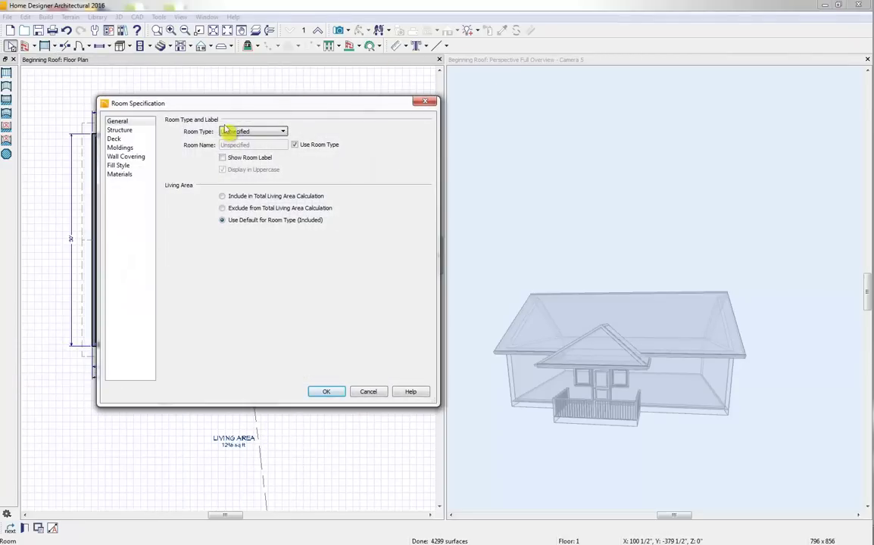
click(227, 131)
click(249, 335)
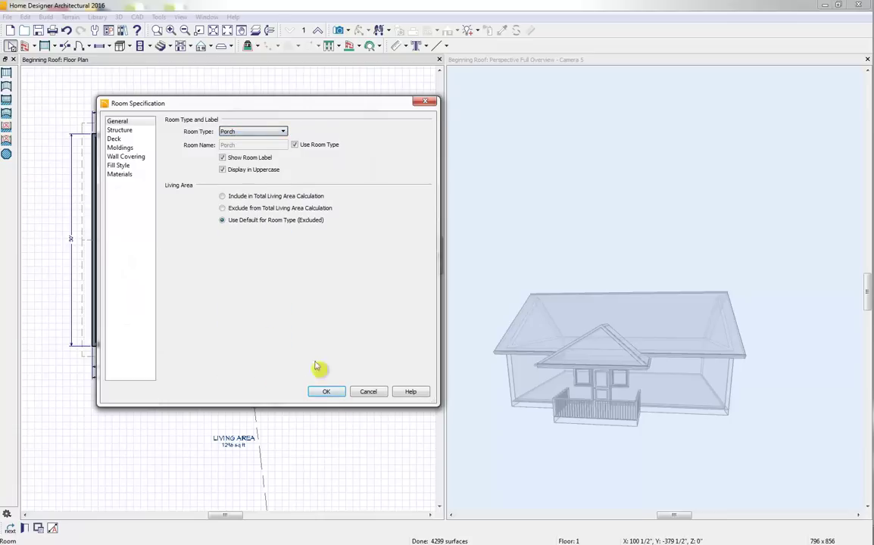
click(140, 131)
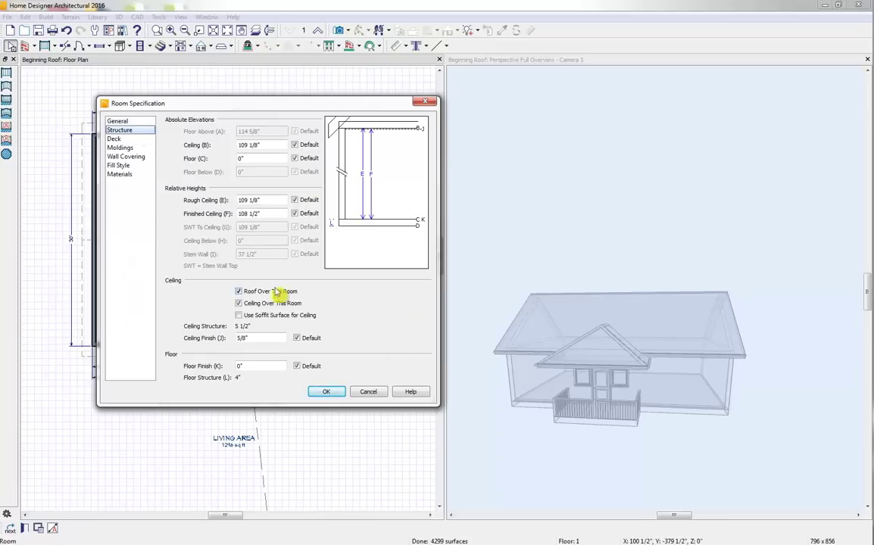
click(329, 393)
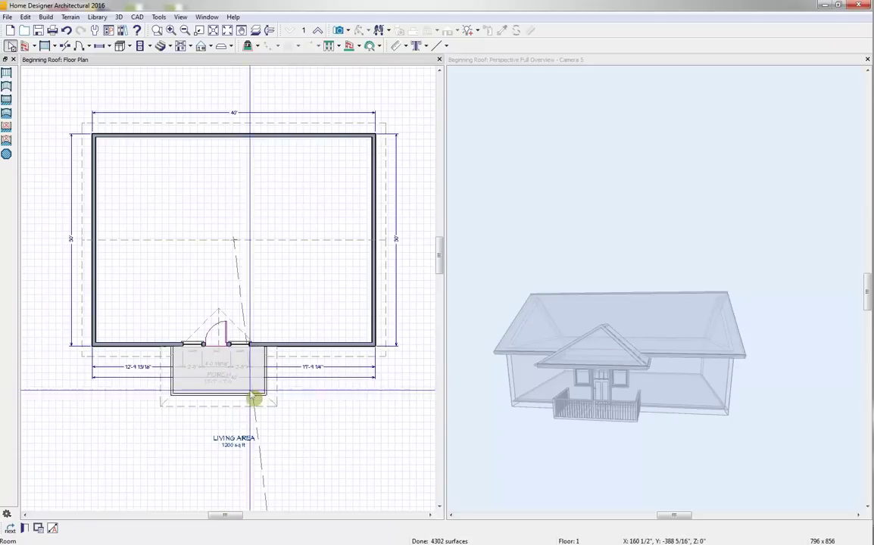
Step: Turn the porch's front railing into a full gable wall and revert it
click(228, 396)
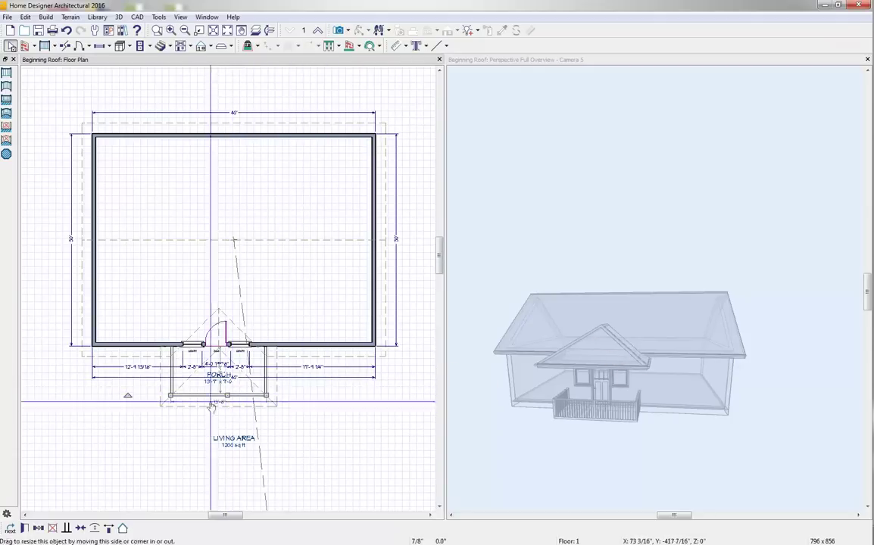
click(123, 530)
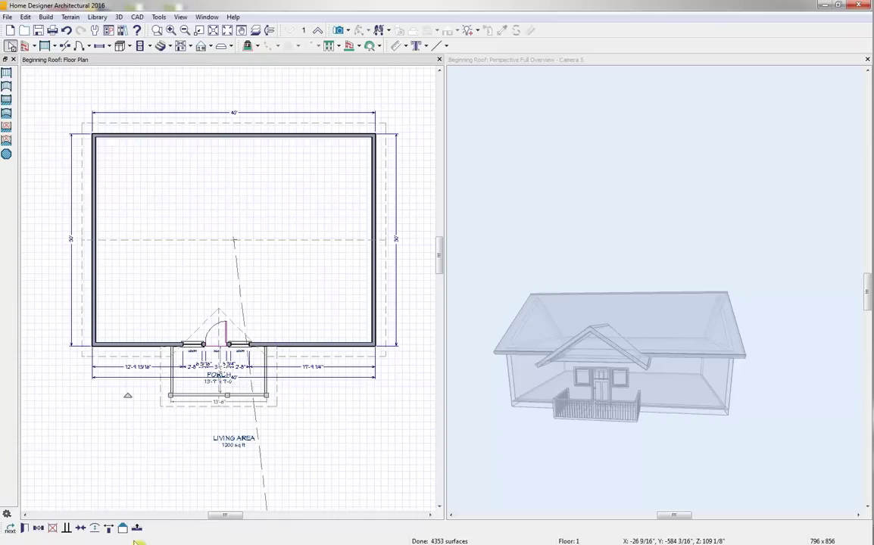
click(122, 528)
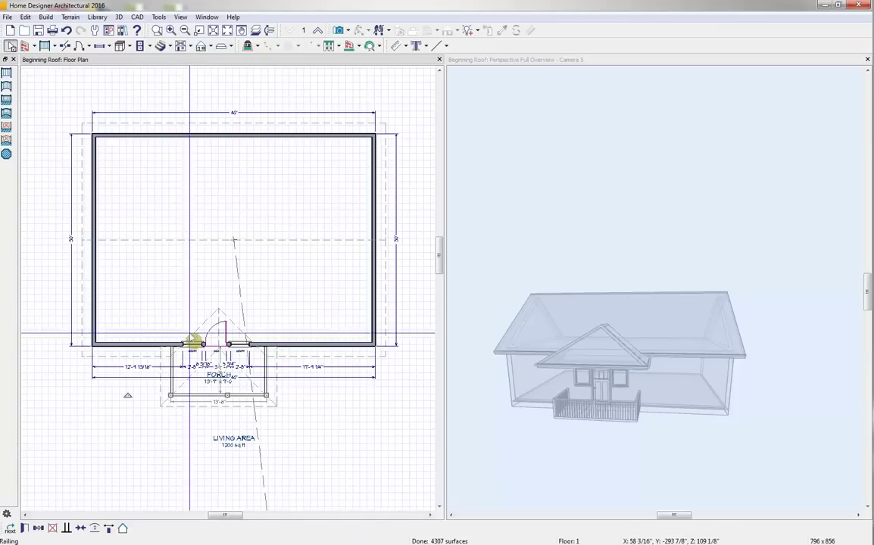
Step: Make the porch's left and right side railings full gable walls
click(171, 371)
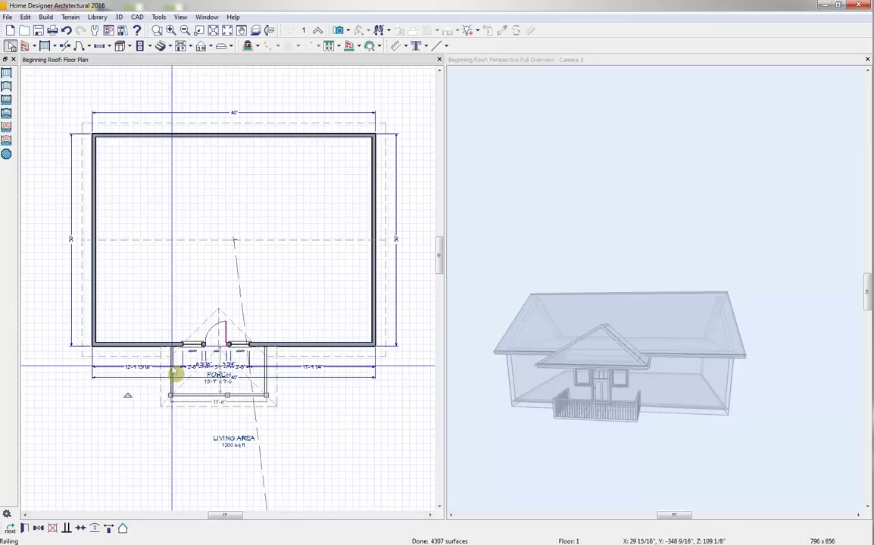
click(123, 528)
click(267, 373)
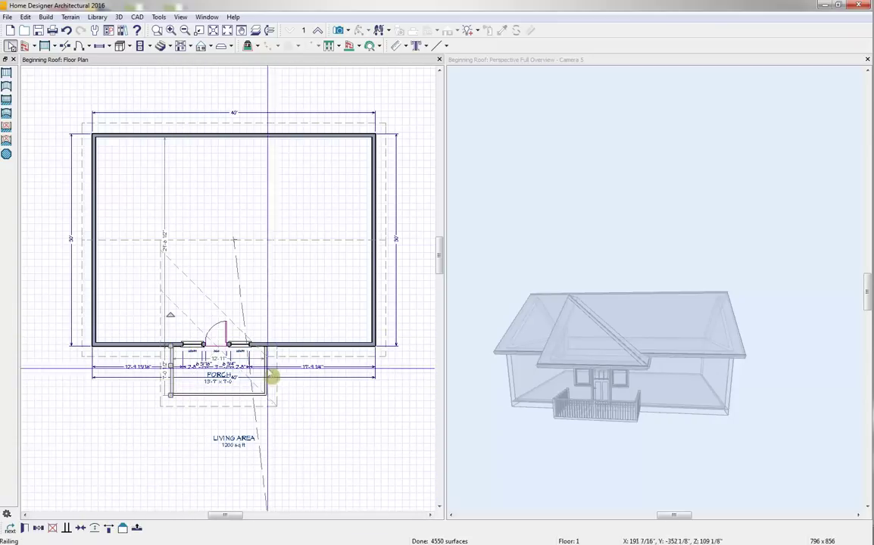
click(123, 528)
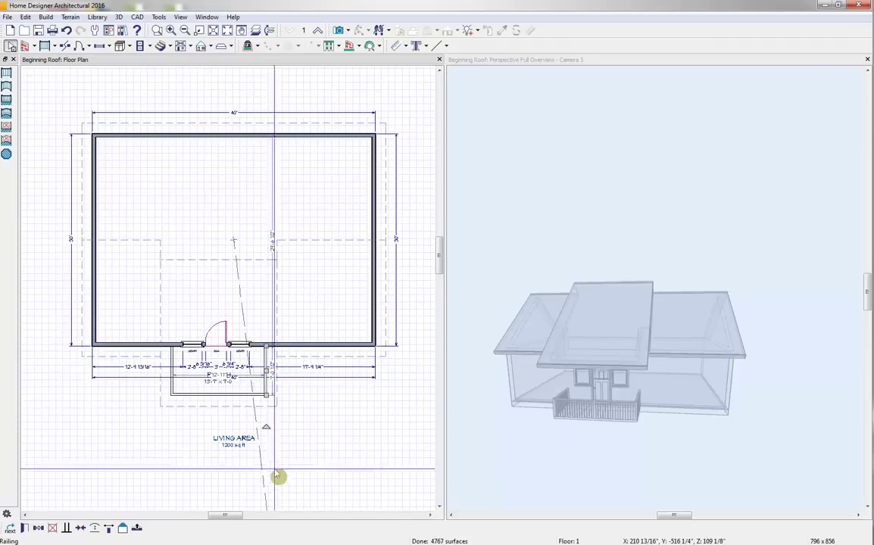
Step: Set the roof pitch over the porch's front railing to 3 in 12 and inspect the porch roof in 3D
click(228, 393)
click(25, 527)
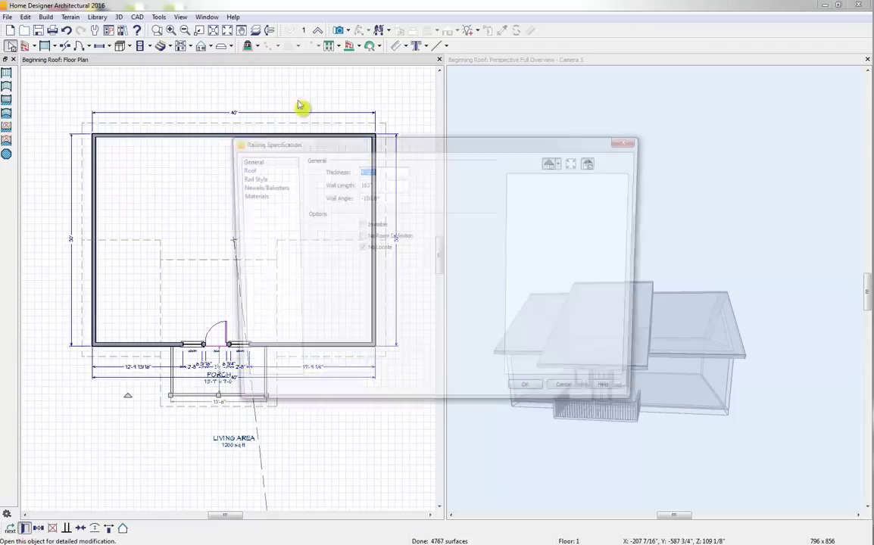
click(242, 169)
click(397, 231)
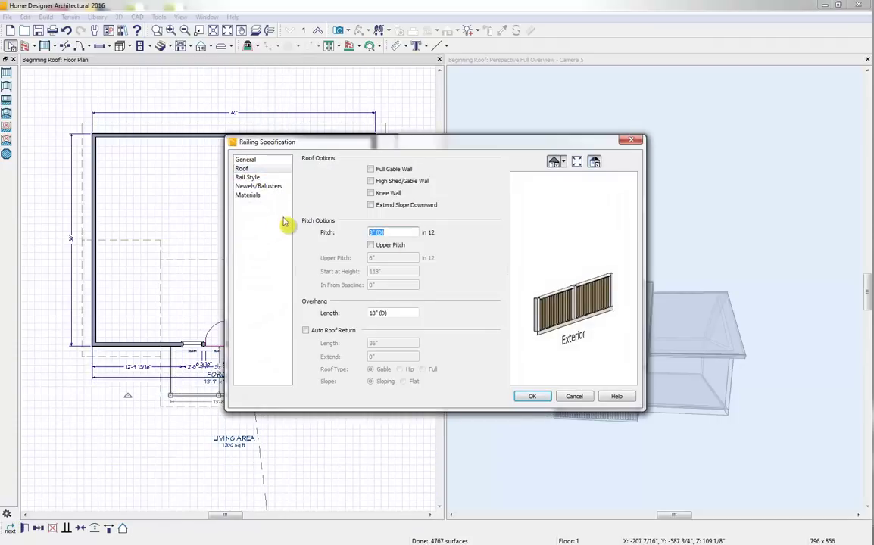
click(544, 397)
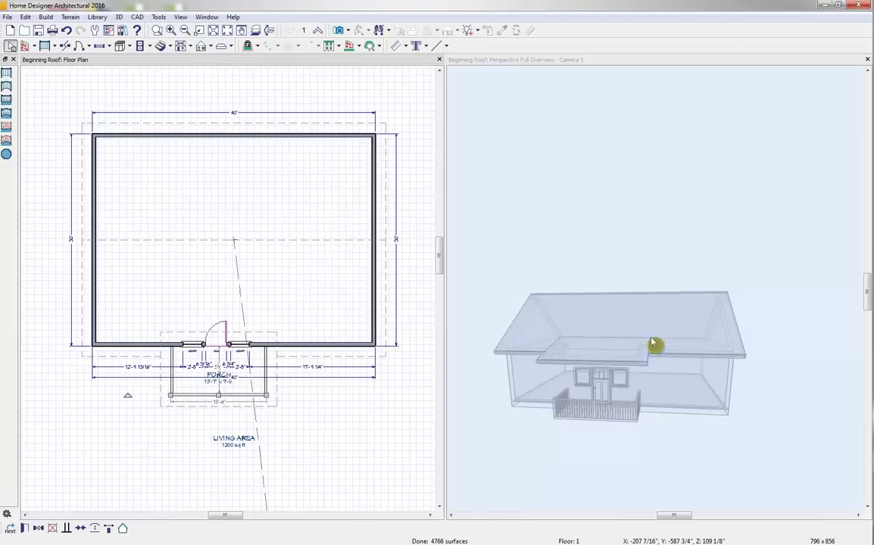
click(687, 244)
drag(706, 234, 561, 339)
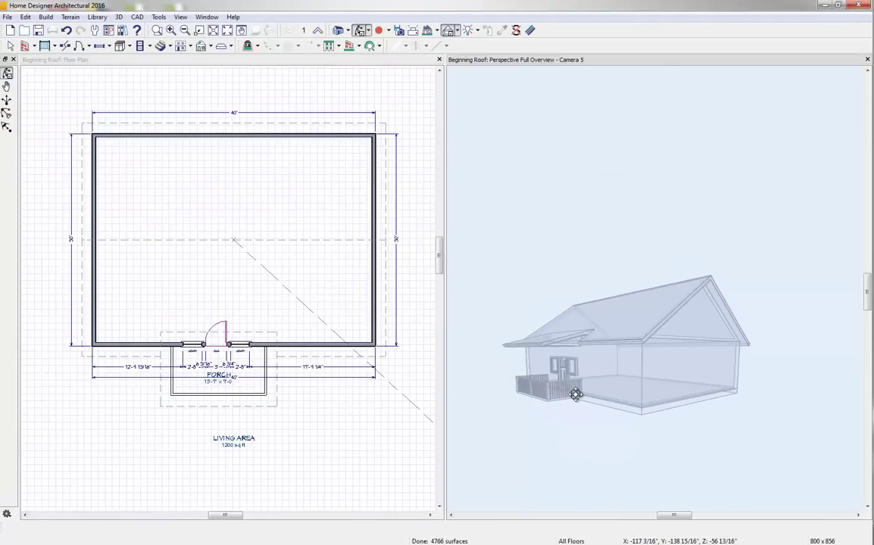
drag(525, 408, 679, 401)
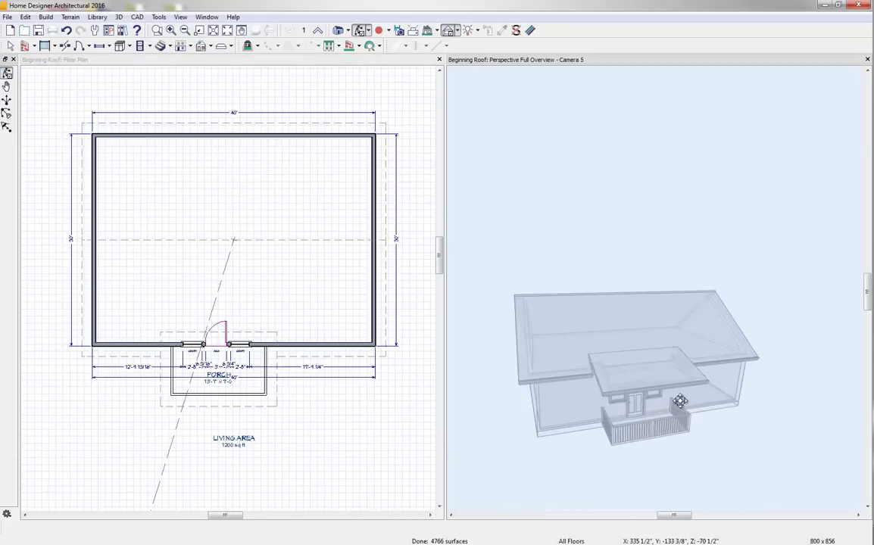
Step: Make the porch's front railing invisible and check the open porch front in the 3D view
click(266, 393)
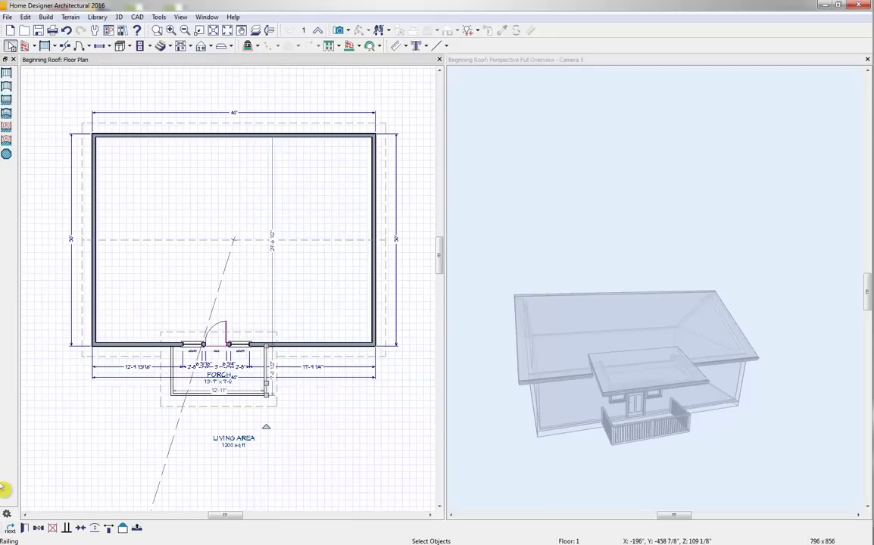
click(256, 398)
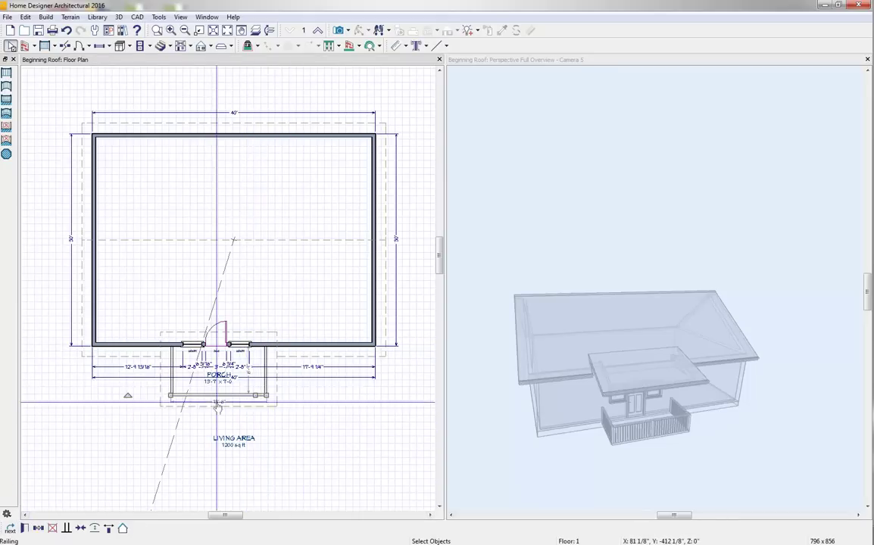
click(25, 529)
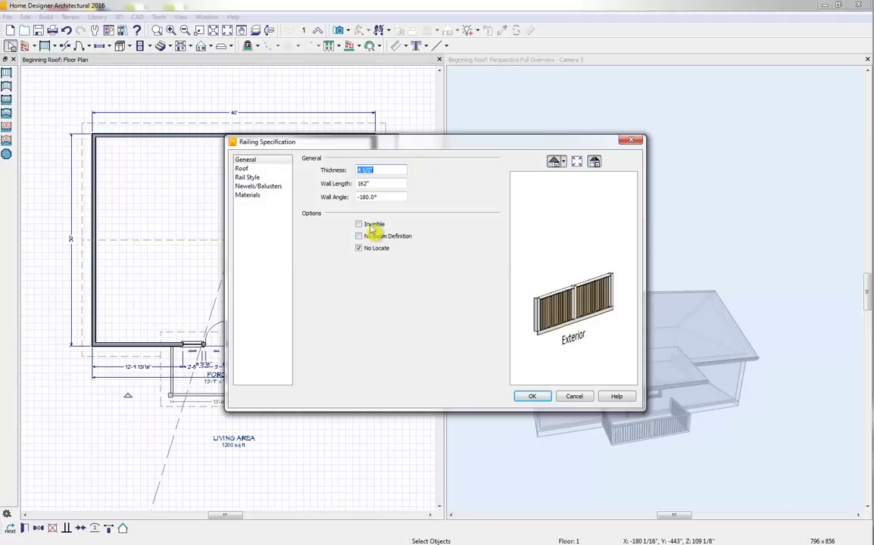
click(376, 227)
click(534, 396)
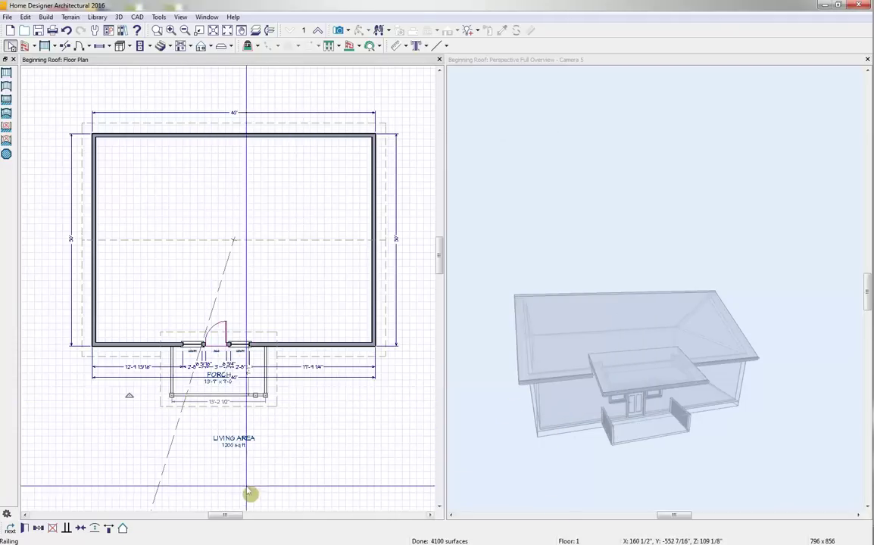
click(755, 247)
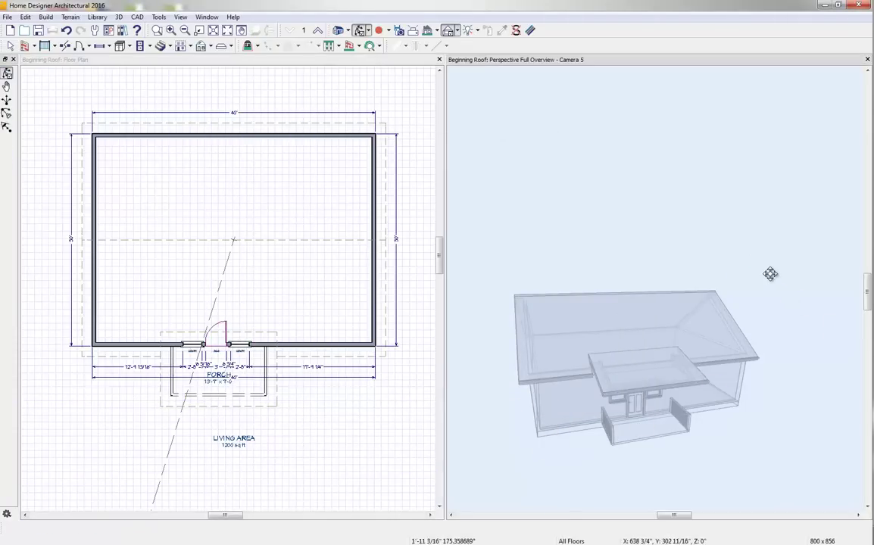
drag(770, 275, 742, 256)
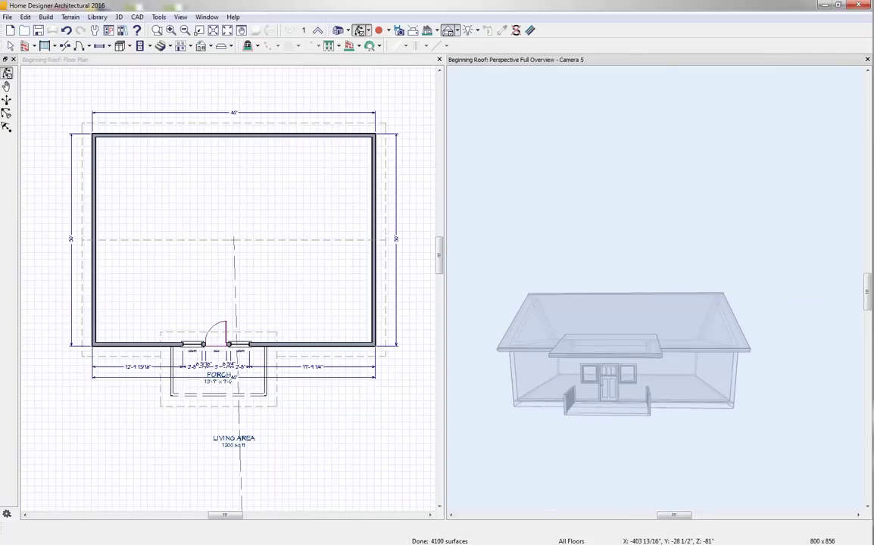
Step: Review the roof options of the porch's front railing without changing them
click(201, 394)
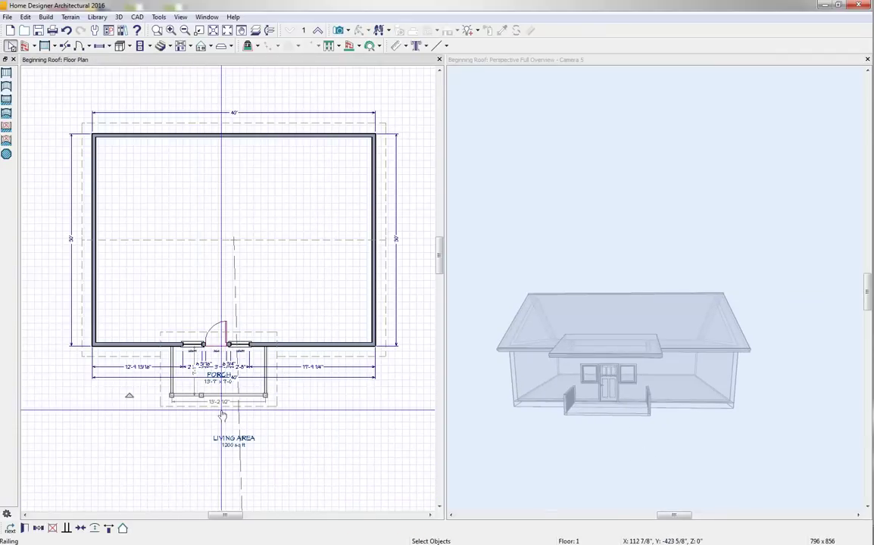
click(25, 532)
click(246, 170)
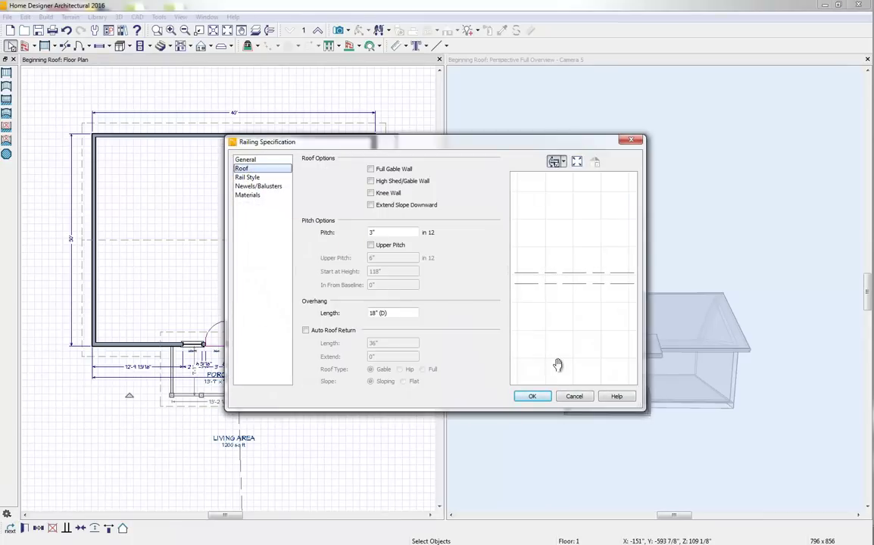
click(575, 397)
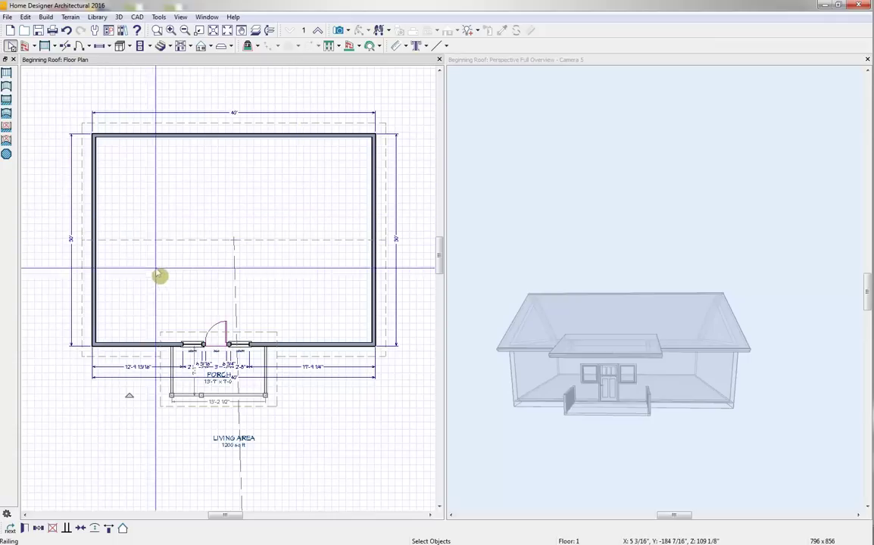
Step: Turn off the roof over the porch room in its structure settings
click(252, 392)
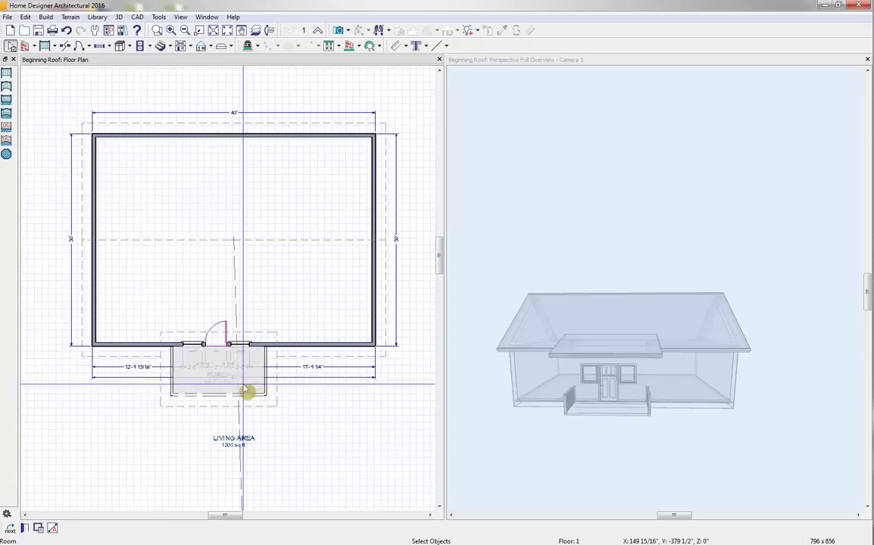
click(25, 527)
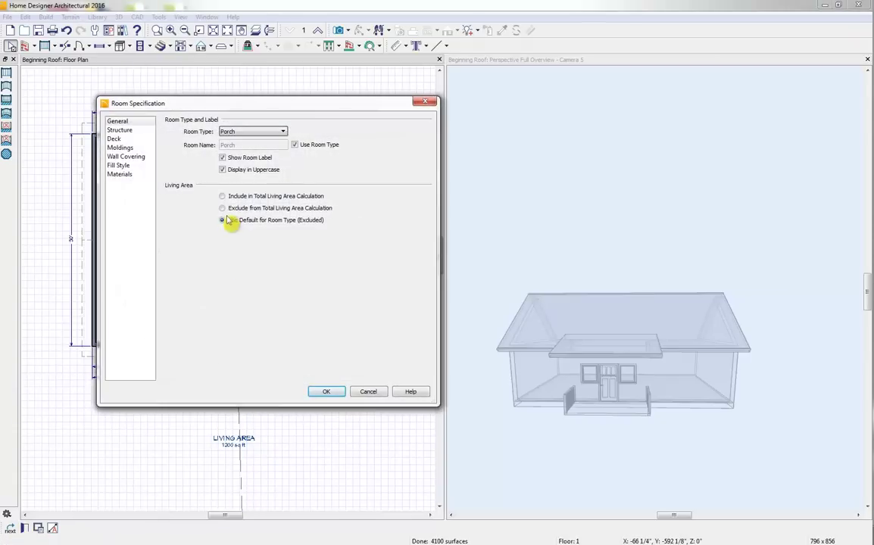
click(123, 131)
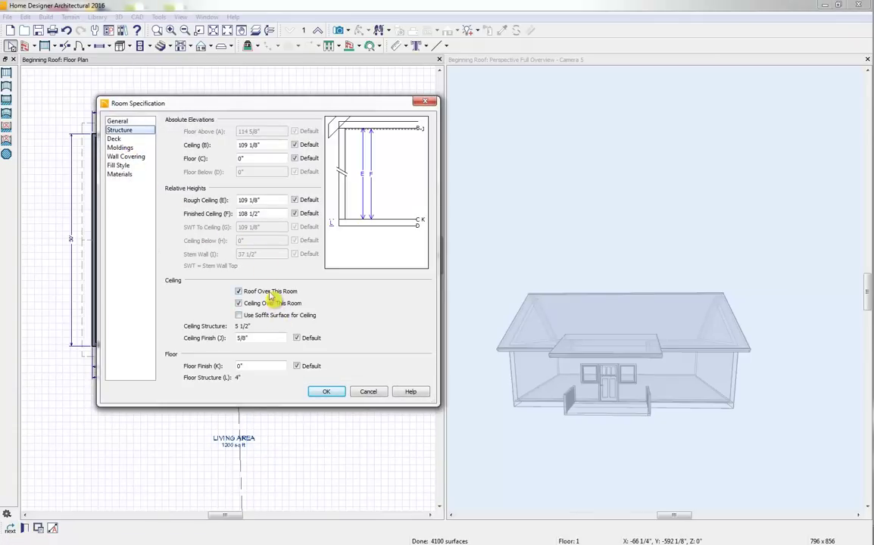
click(239, 292)
click(326, 392)
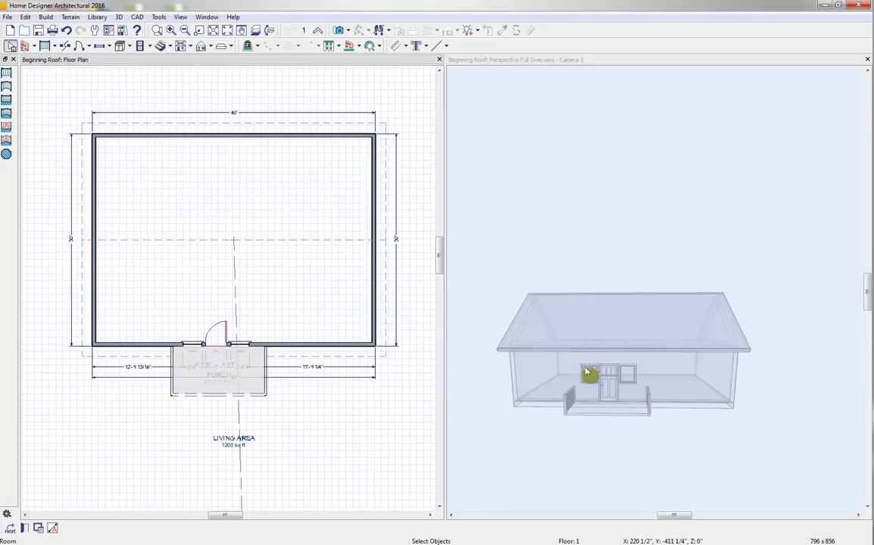
Step: Delete the porch with all its railings from the front of the house
drag(271, 397, 167, 388)
key(Delete)
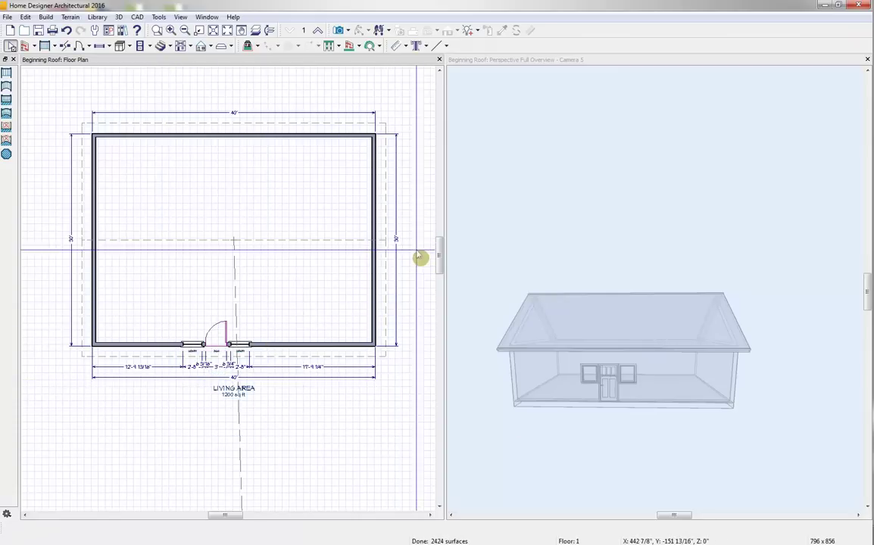
middle_drag(416, 252, 392, 287)
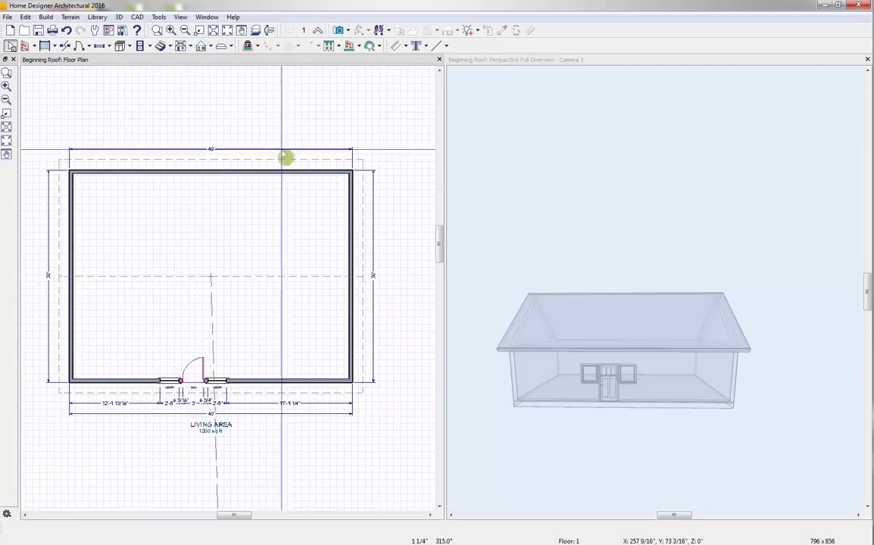
Step: Place a skylight about 2 ft long on the front roof slope, to the right of the entry door
click(209, 47)
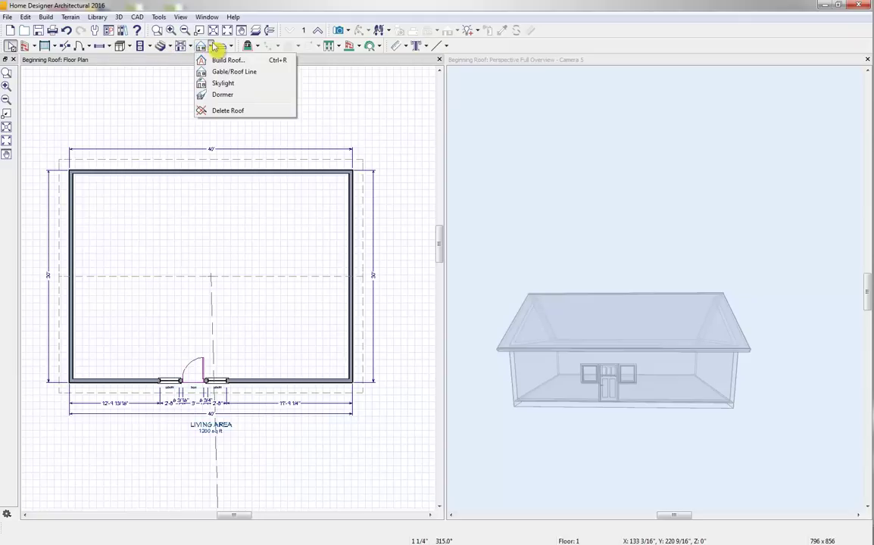
click(227, 84)
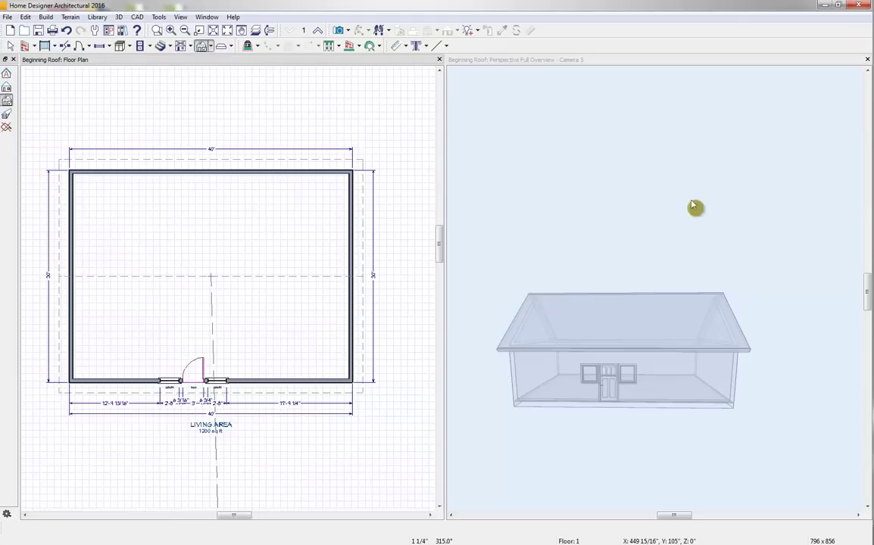
click(700, 180)
drag(717, 183, 583, 181)
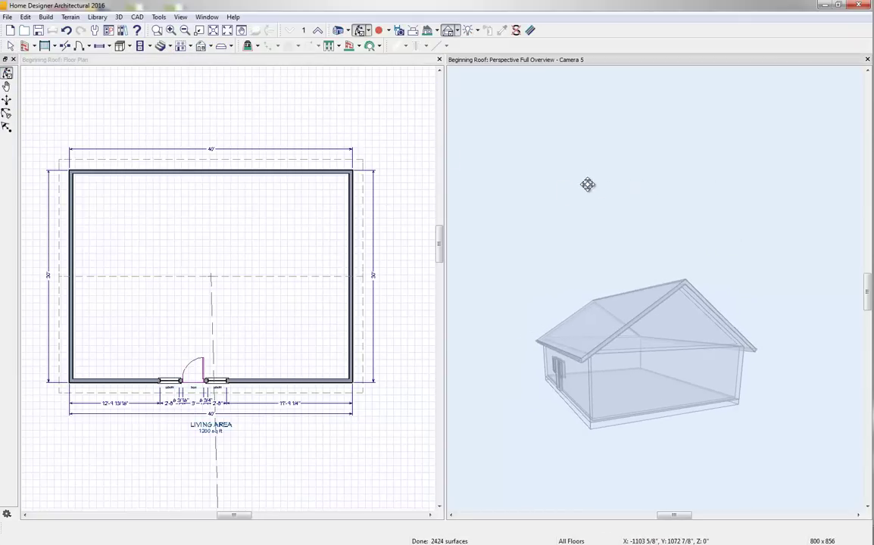
click(202, 46)
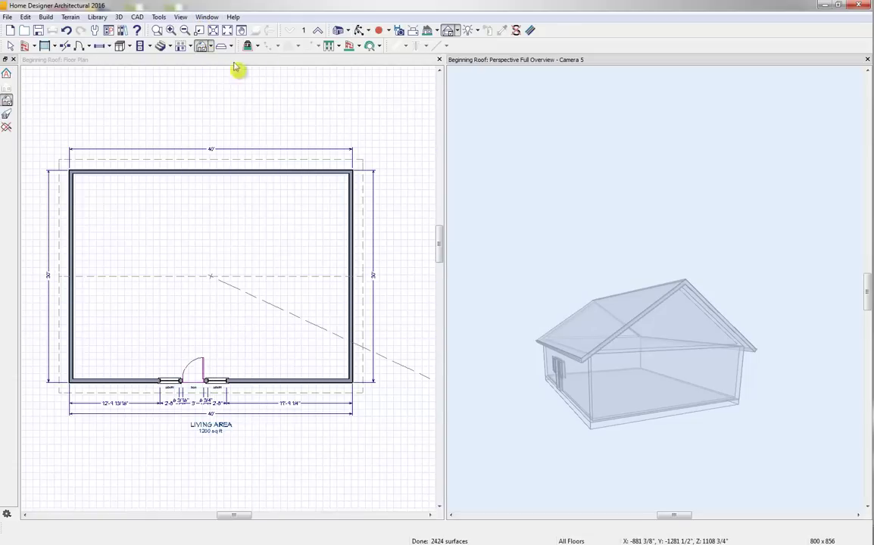
click(278, 331)
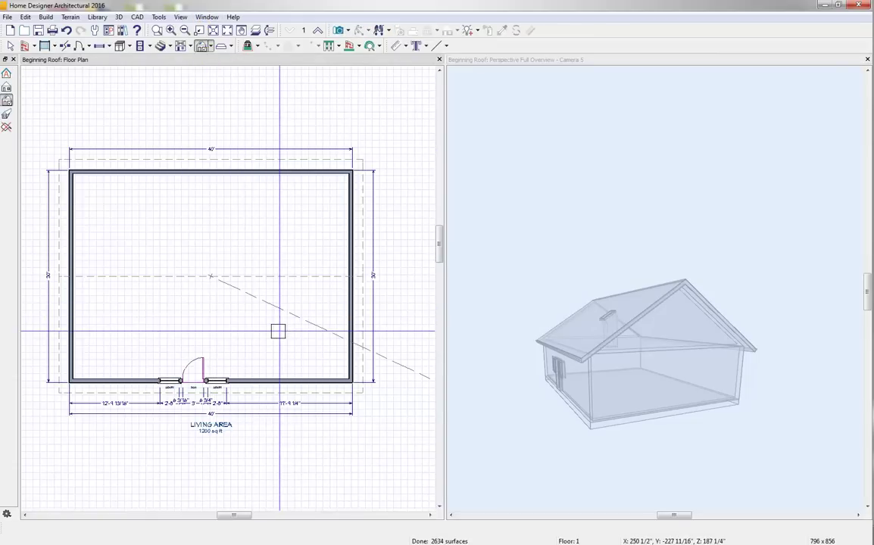
click(492, 321)
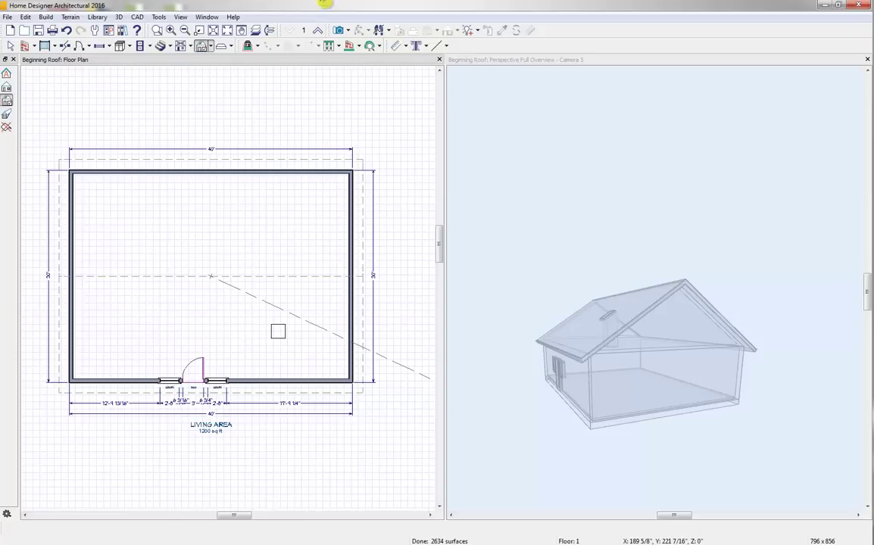
Step: Turn off the ceiling over the main room so the space is open to the roof
double_click(202, 330)
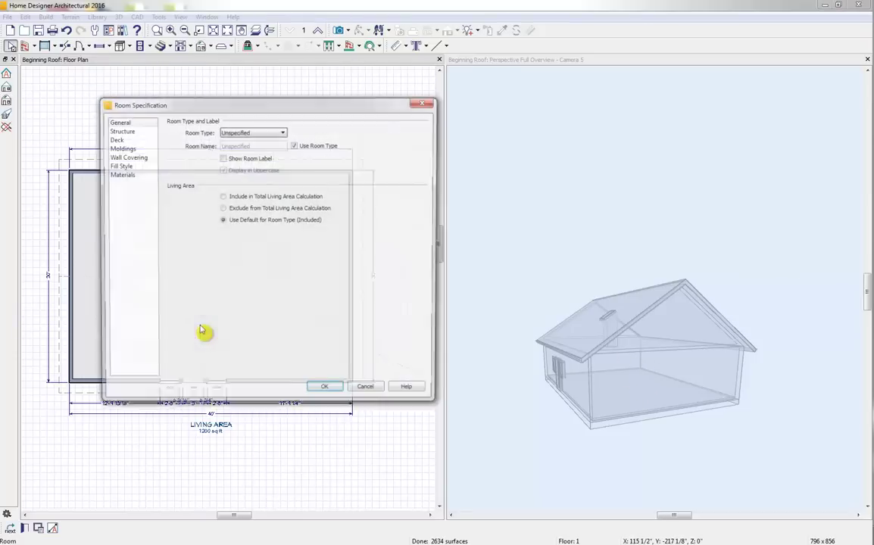
click(119, 130)
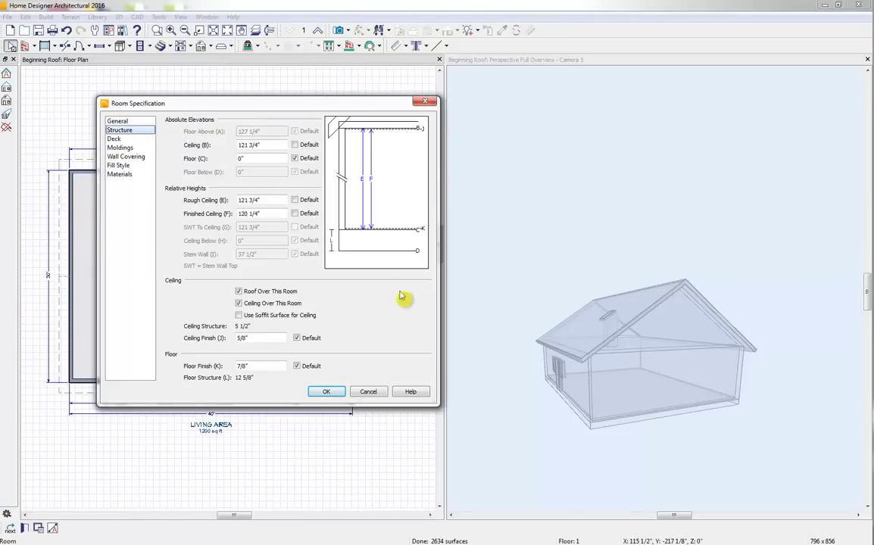
click(258, 303)
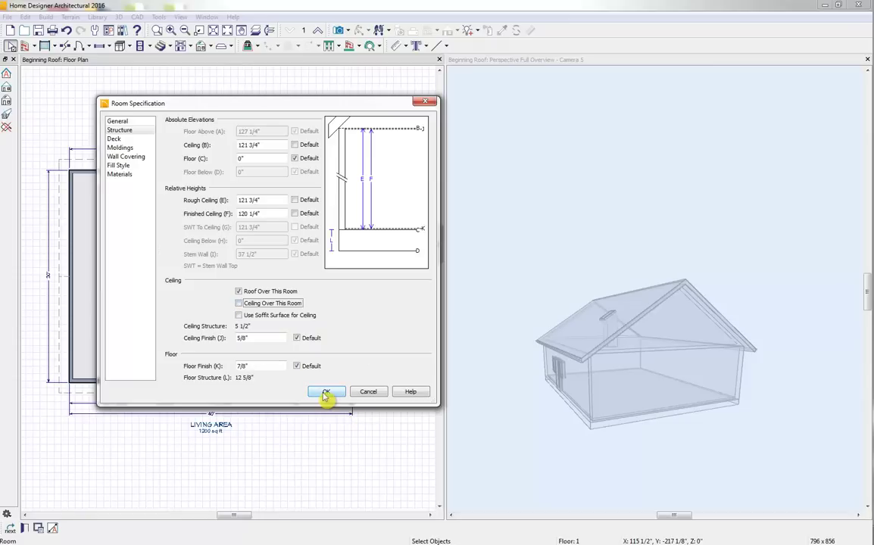
click(323, 392)
click(735, 254)
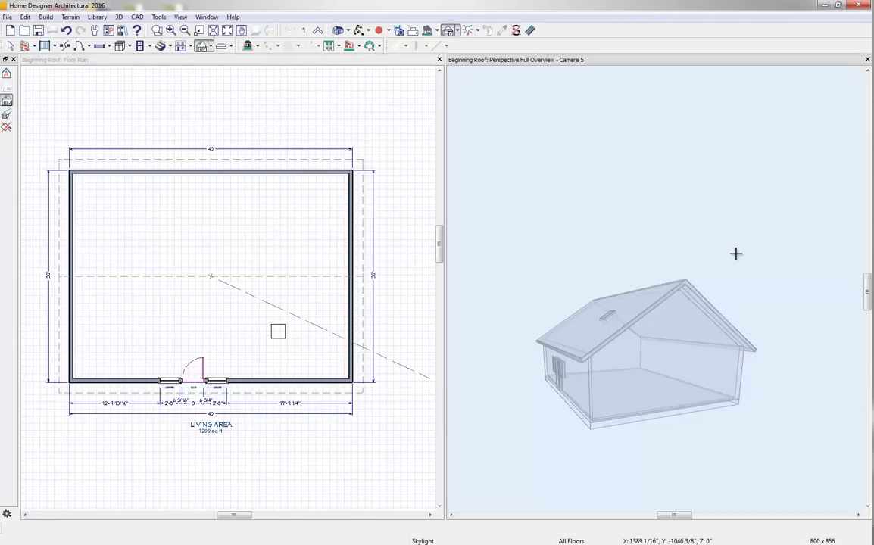
key(Escape)
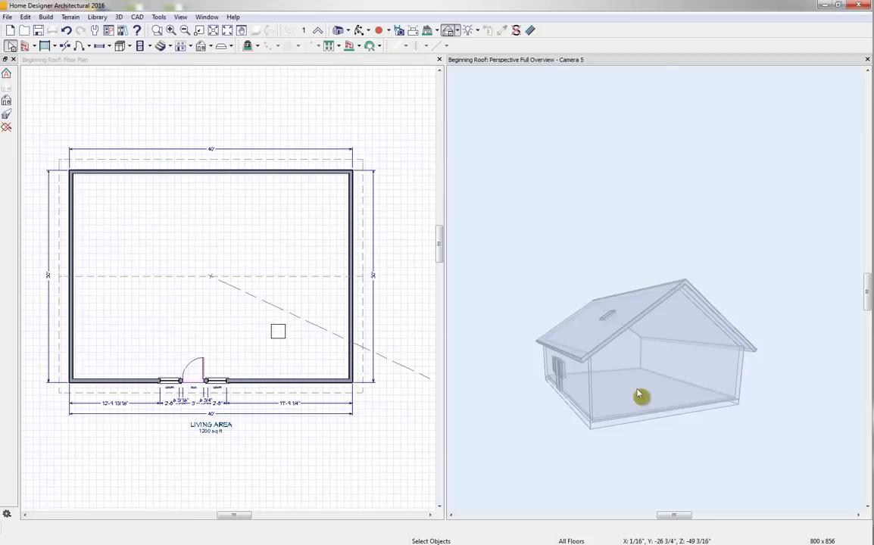
Step: Lengthen the skylight toward the ridge to about 4'-10" and review its frame and rim options
click(278, 331)
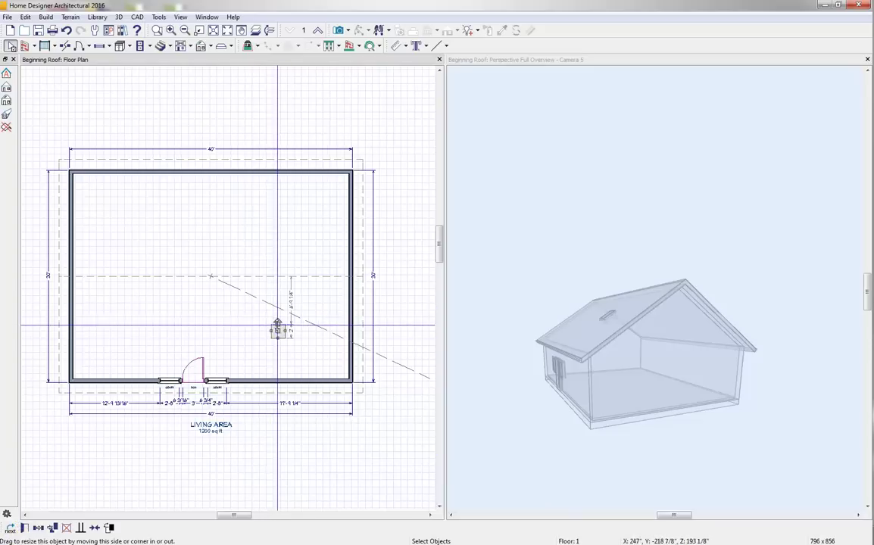
drag(277, 324, 278, 304)
click(579, 241)
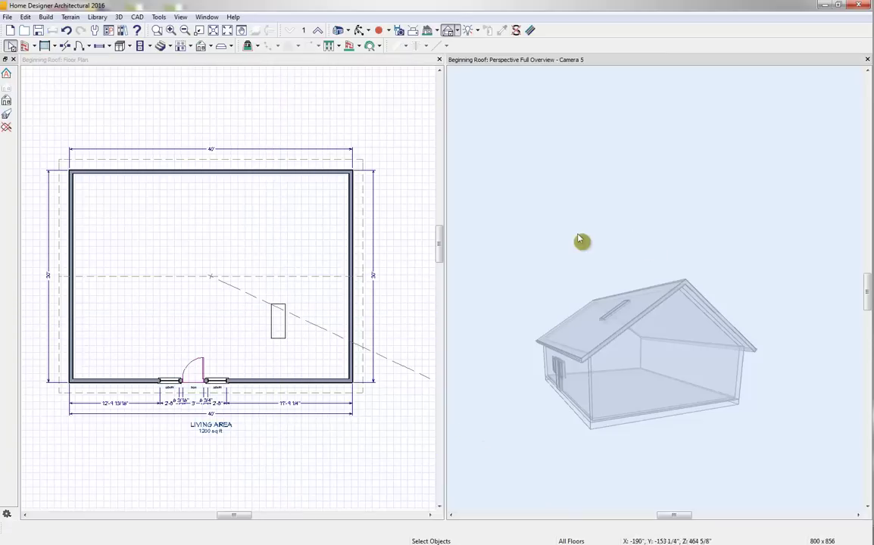
click(360, 30)
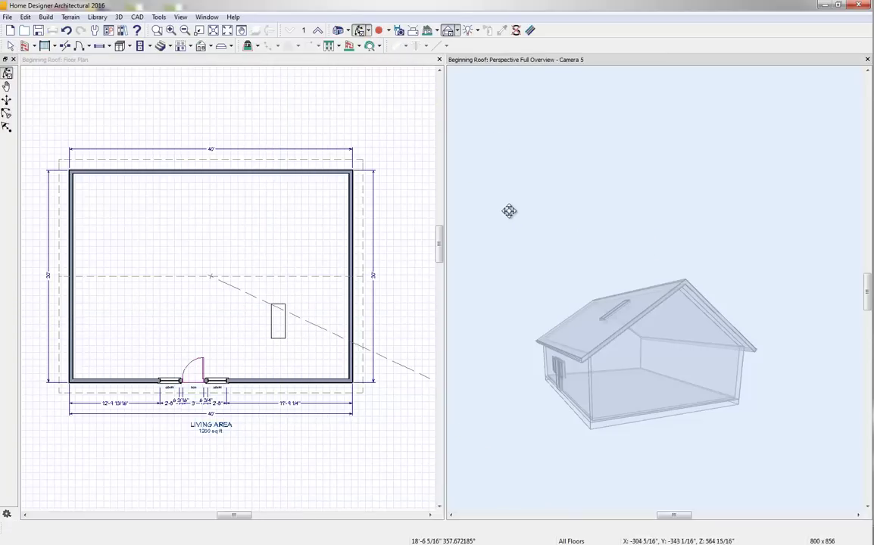
drag(509, 210, 571, 268)
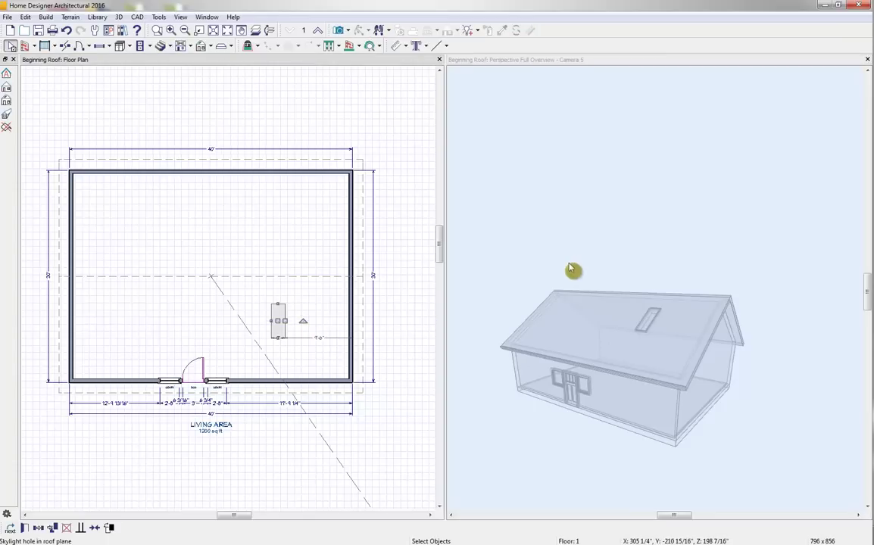
double_click(281, 313)
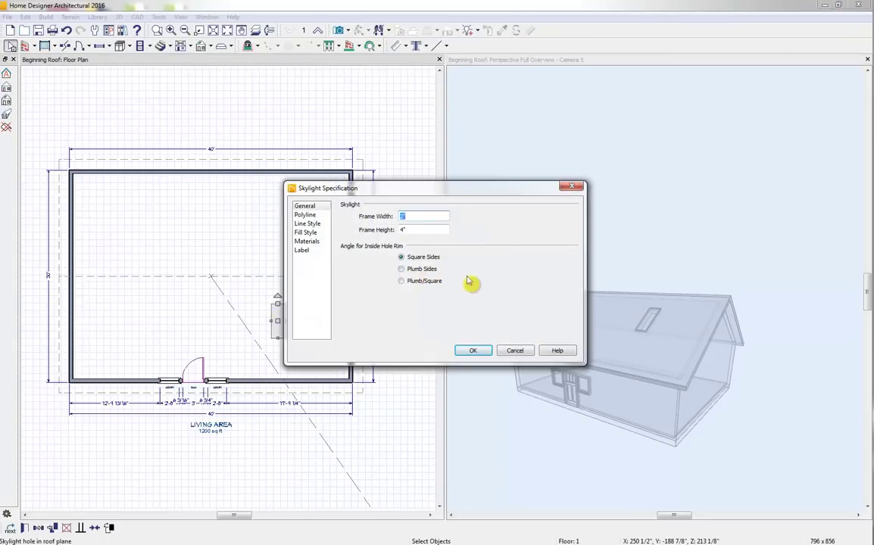
click(480, 354)
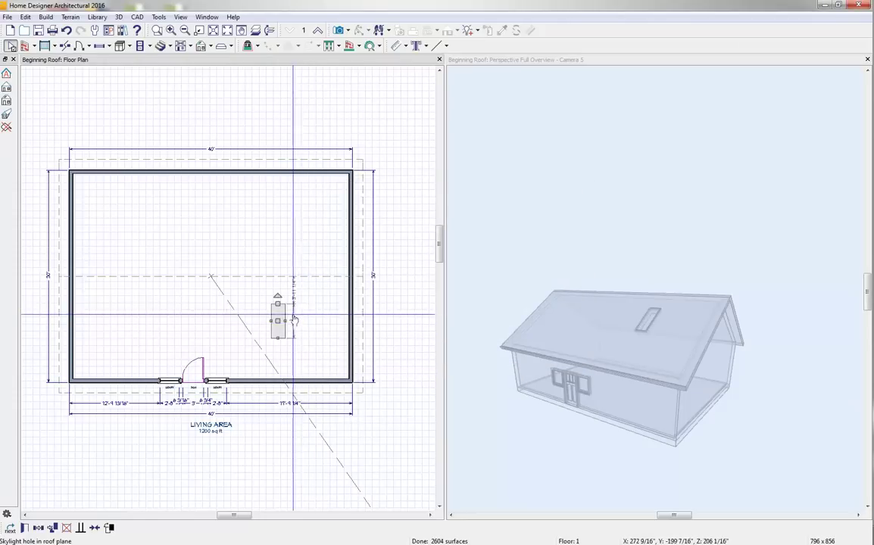
Step: Place a dormer on the front roof slope, to the left of the entry door
click(210, 46)
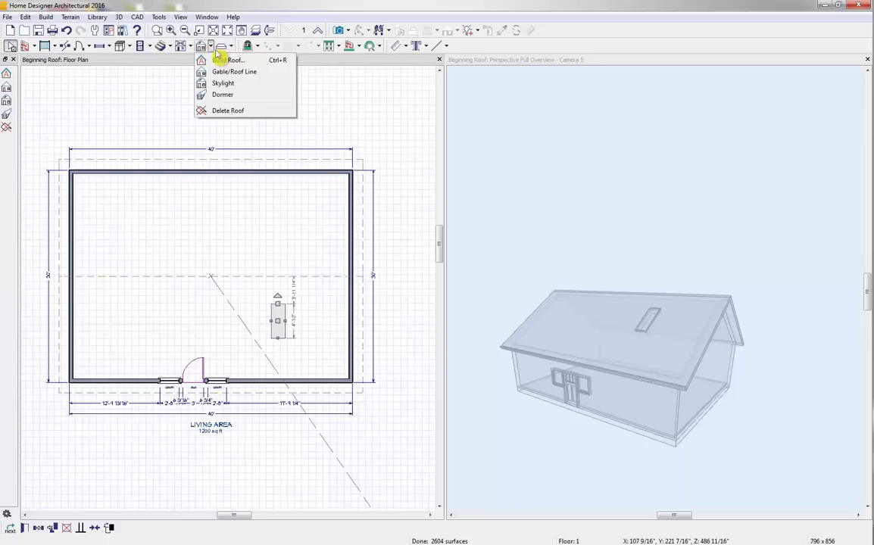
click(231, 95)
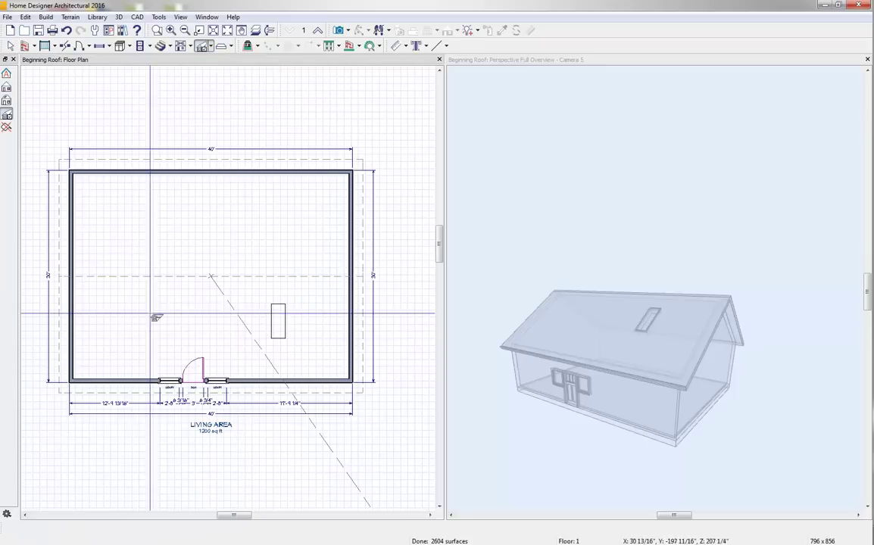
click(126, 352)
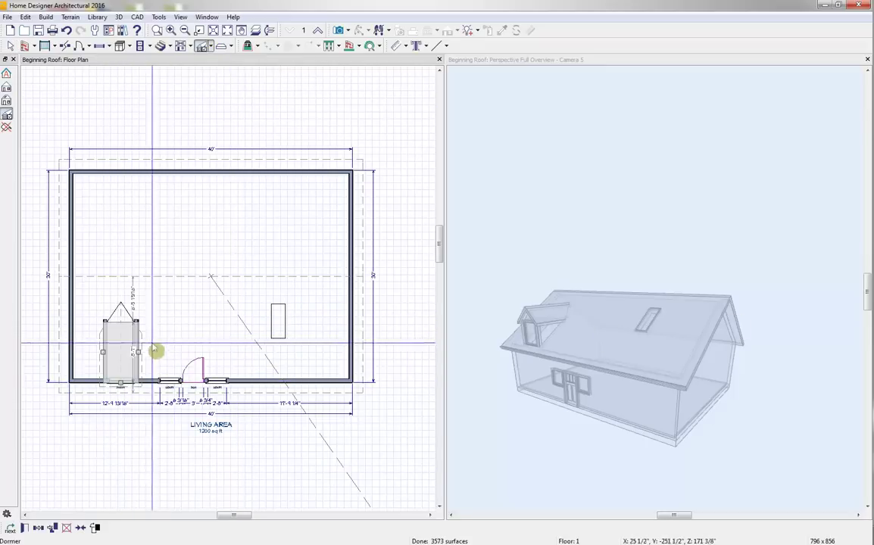
Step: Change the dormer's roof style to Barrel
click(27, 529)
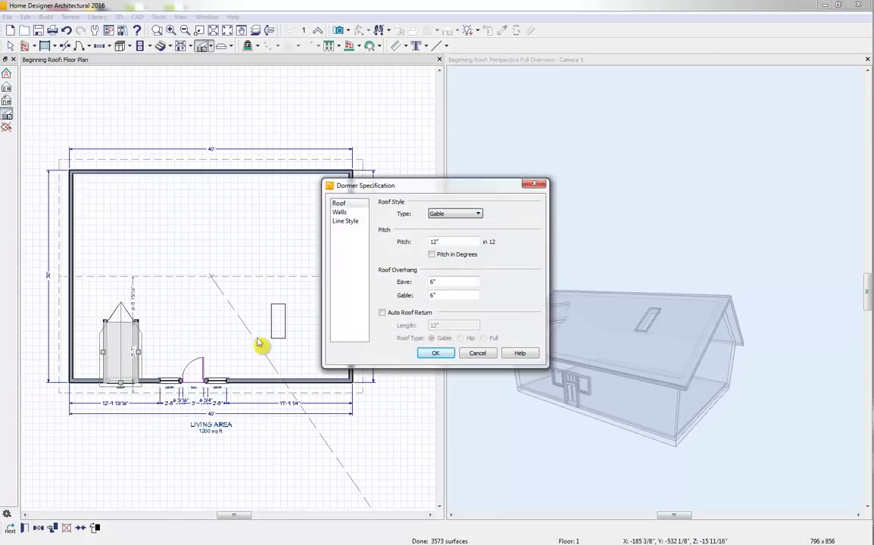
click(455, 216)
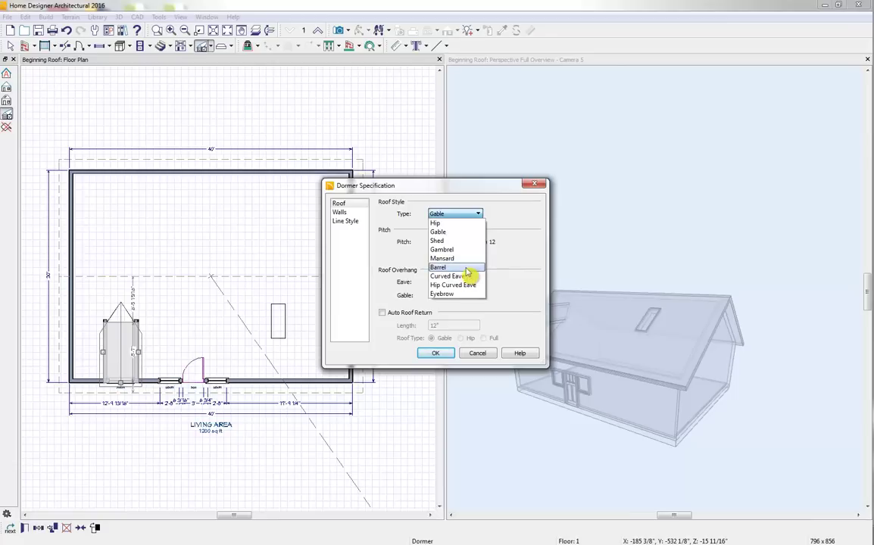
click(468, 268)
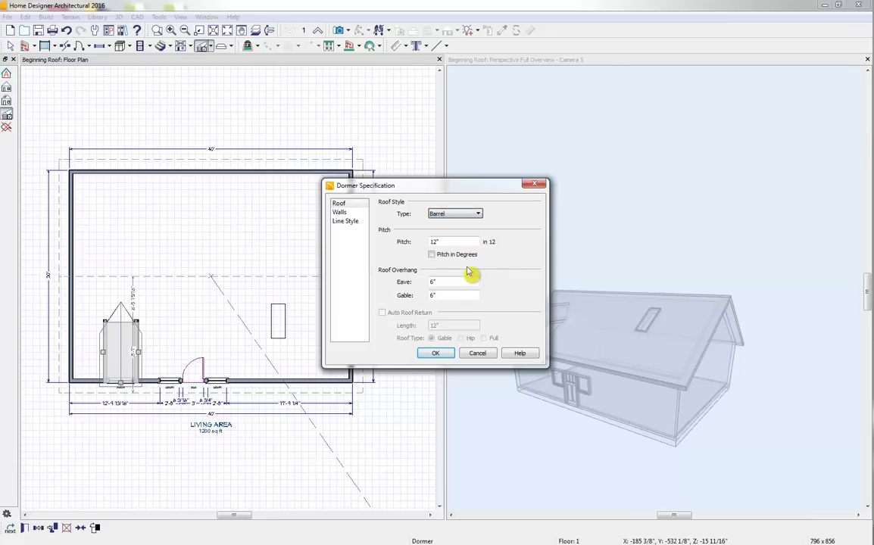
click(437, 353)
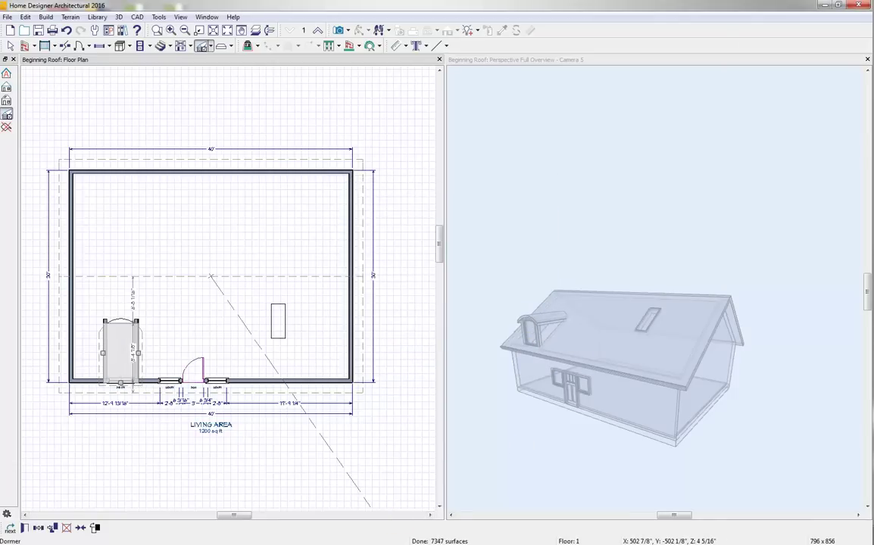
Step: Change the dormer's roof style to Eyebrow
click(27, 529)
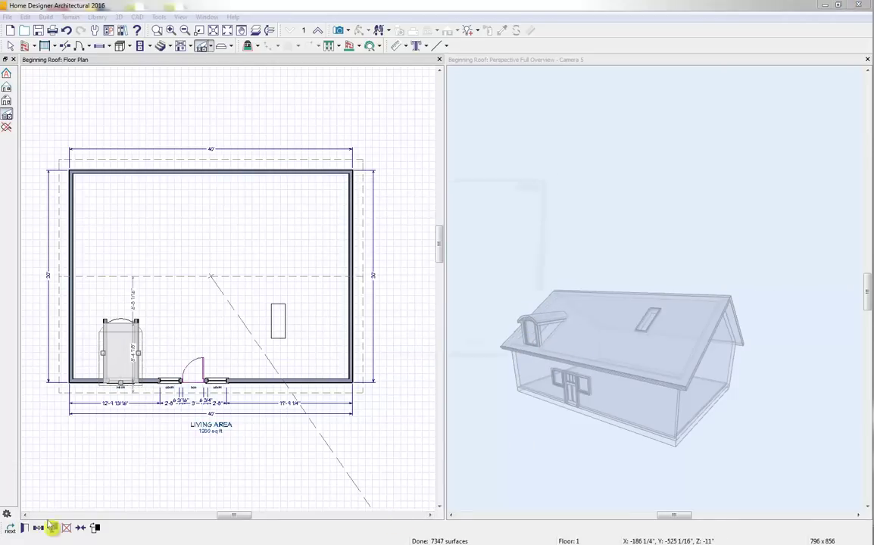
click(447, 215)
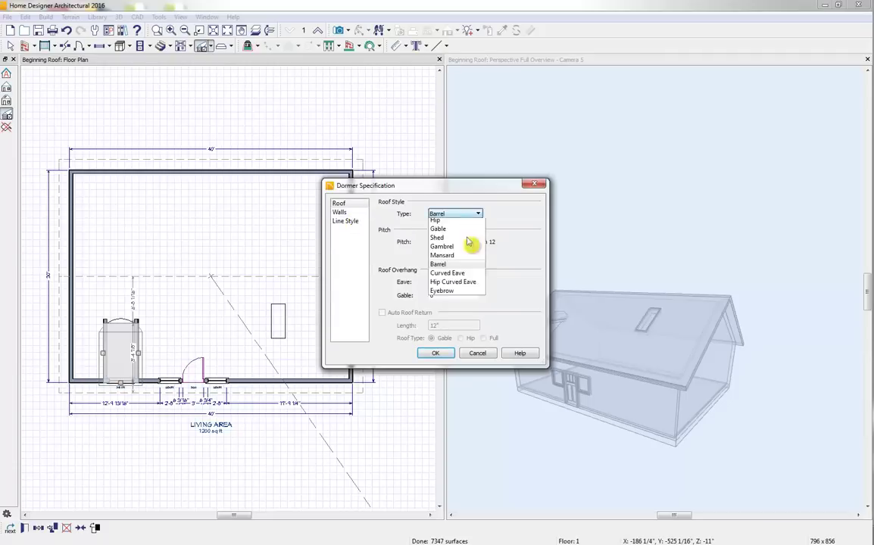
click(447, 295)
click(437, 352)
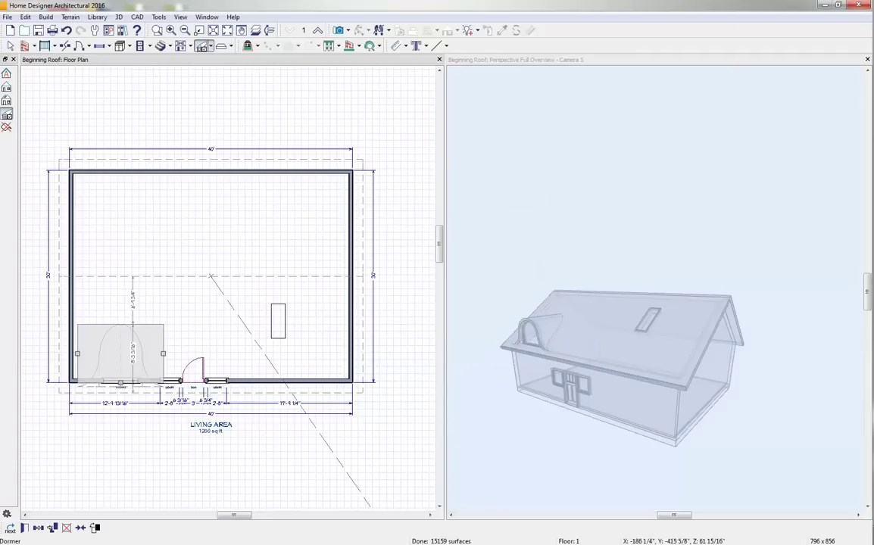
Step: Change the dormer's roof style to Gable with a pitch of 6" in 12
click(28, 528)
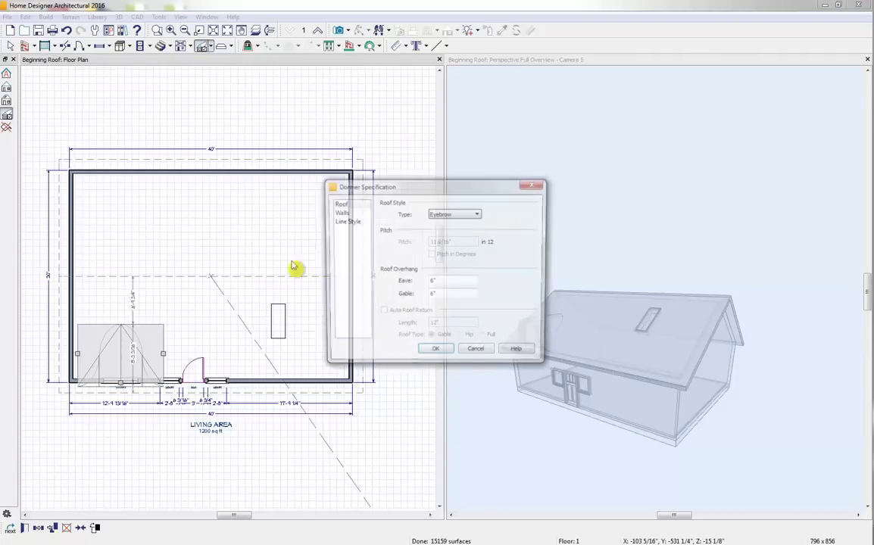
click(440, 215)
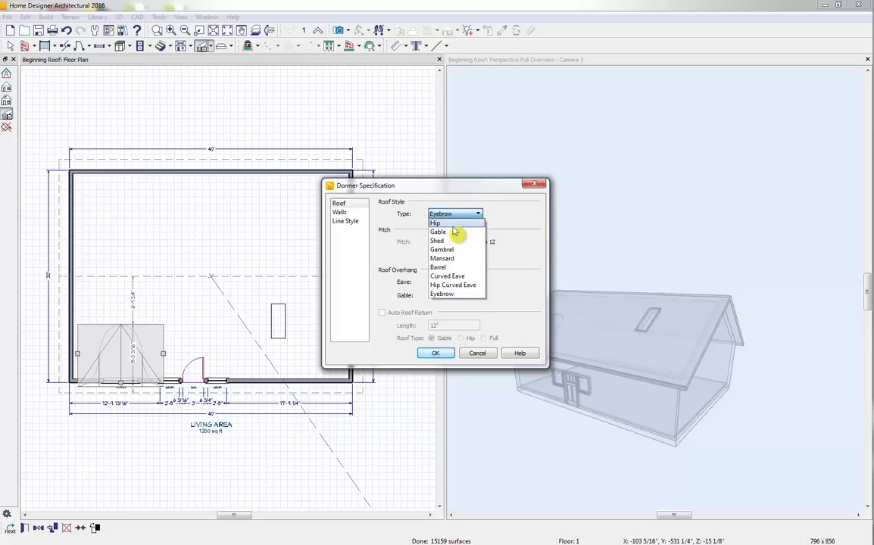
click(464, 231)
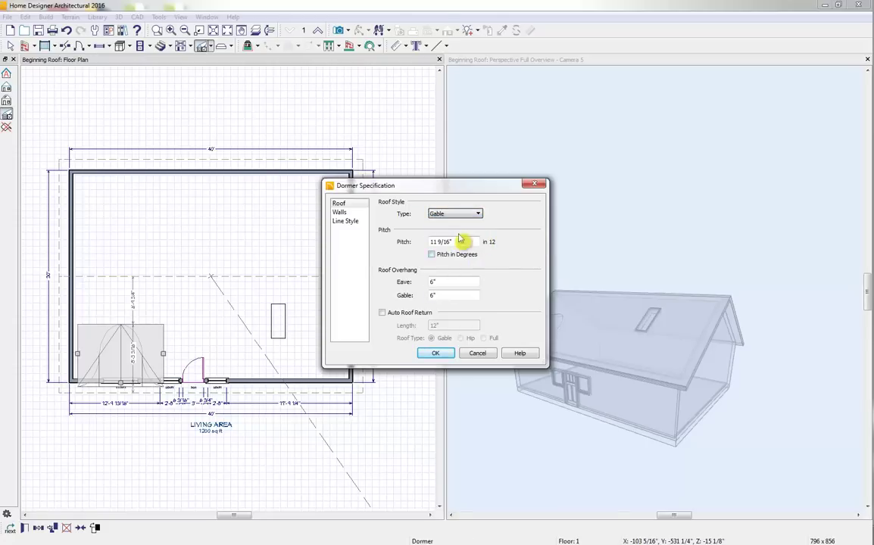
double_click(472, 243)
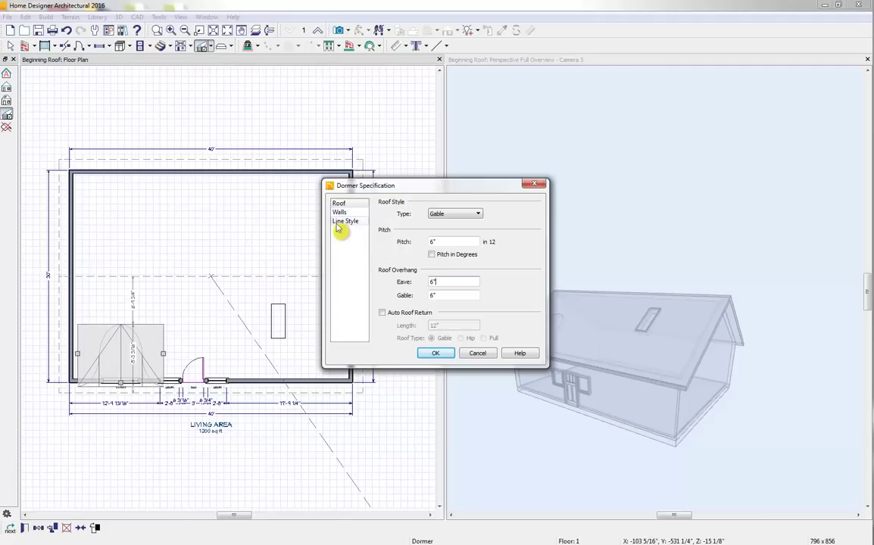
click(434, 354)
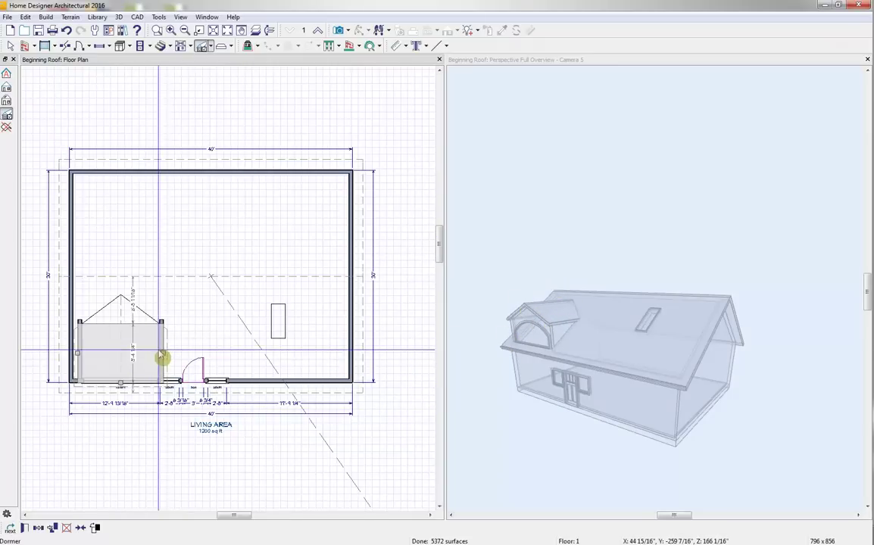
Step: Narrow the gable dormer to about 8'-6" and move it up the front roof slope toward the ridge
drag(165, 352, 137, 352)
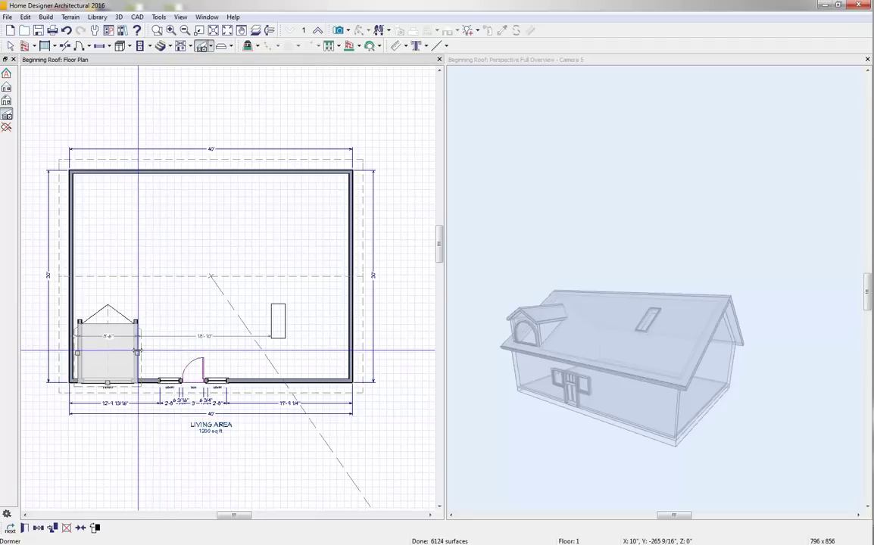
click(113, 382)
drag(113, 382, 119, 355)
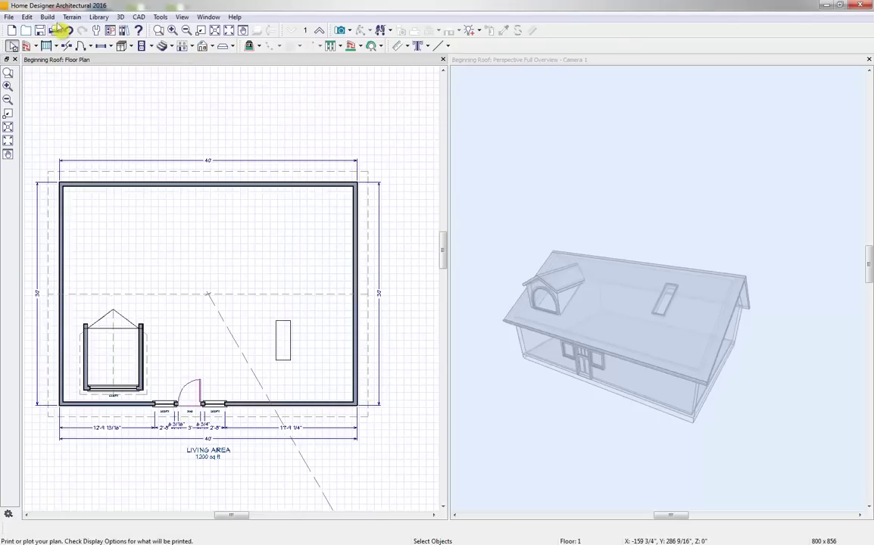
Step: Draw exterior walls just inside the rear wall, near its left end, to enclose a small alcove about 4'-7" wide
click(31, 47)
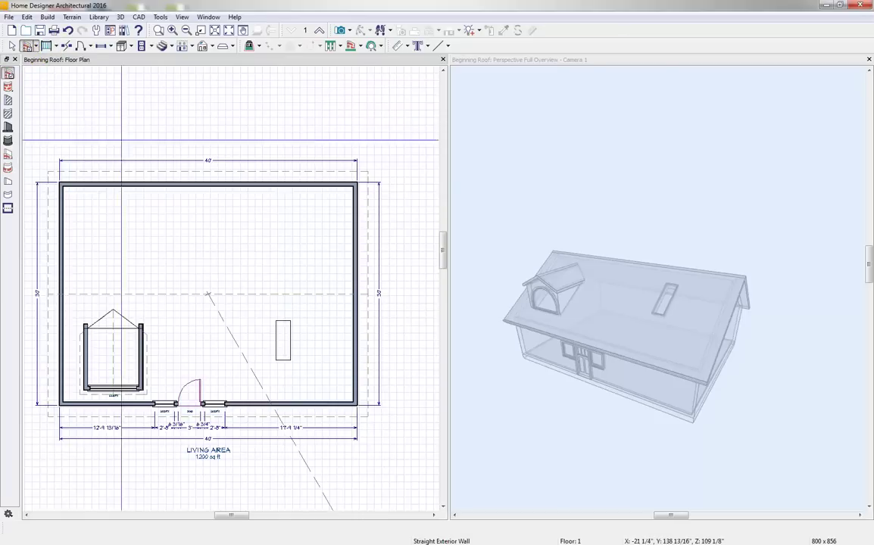
mouse_move(125, 185)
mouse_down()
mouse_move(123, 200)
mouse_move(159, 200)
mouse_move(159, 187)
mouse_up()
click(704, 199)
drag(704, 198, 605, 210)
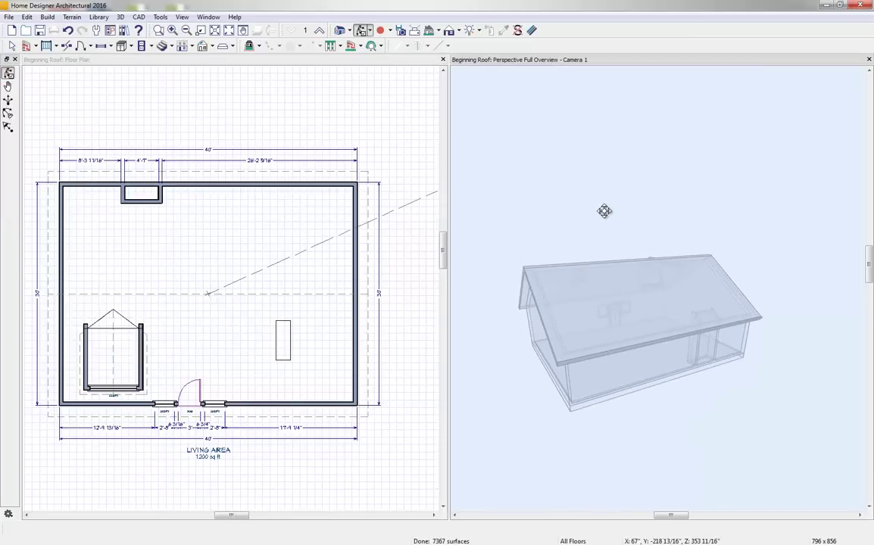
click(149, 250)
key(space)
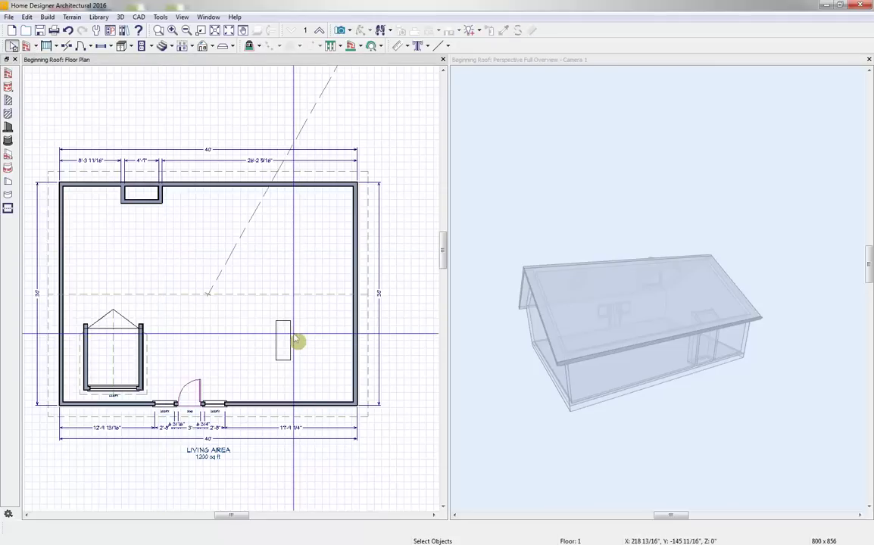
Step: Delete the skylight and the dormer from the front roof slope
click(291, 334)
key(Delete)
click(121, 371)
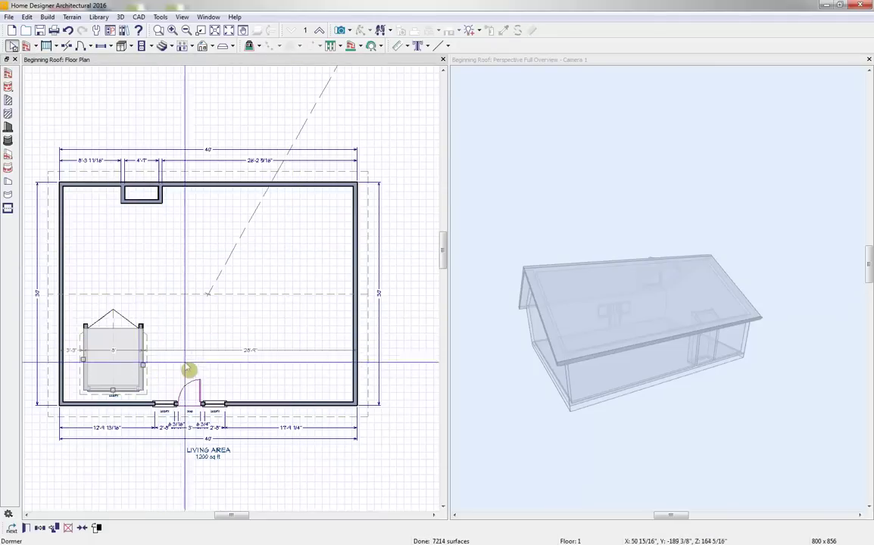
key(Delete)
Step: Enable the ceiling over the main room in its structure settings
double_click(165, 255)
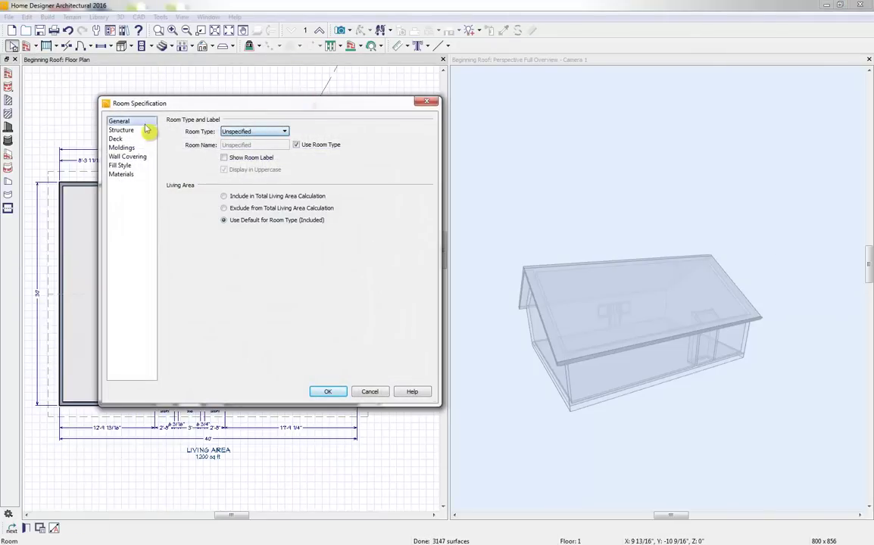
click(125, 130)
click(241, 303)
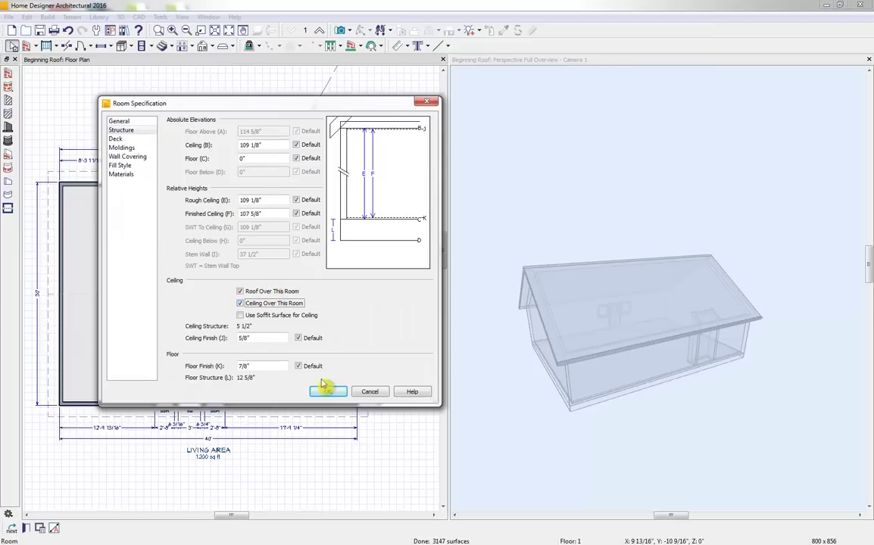
click(327, 391)
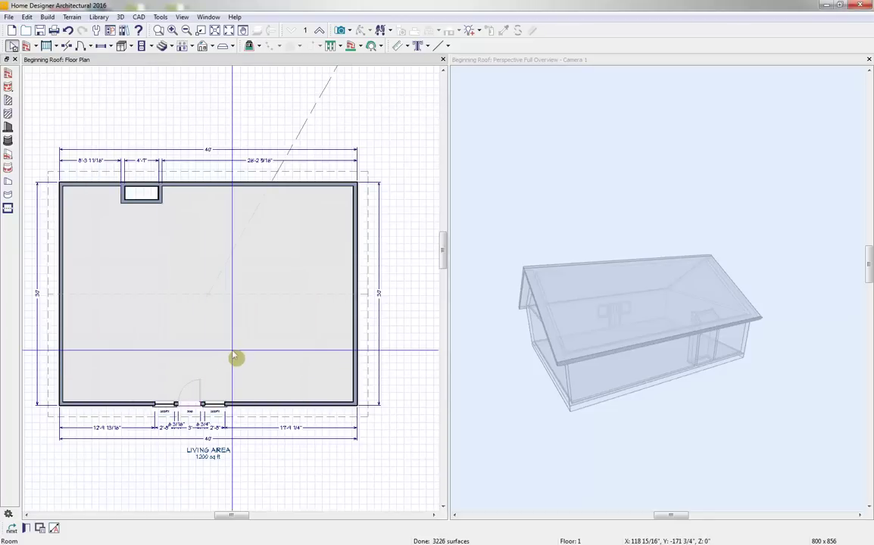
key(Escape)
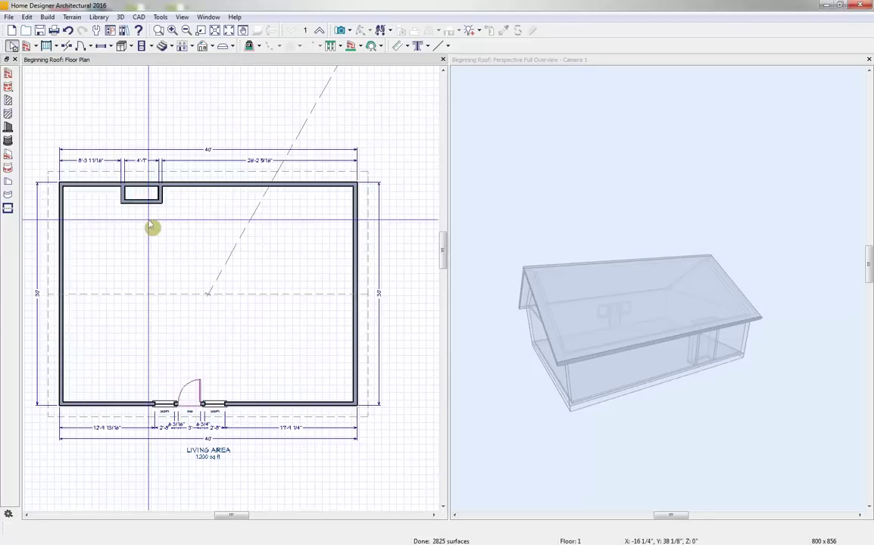
Step: Review the Build Roof specifications, including the minimum alcove size, and accept them
middle_drag(149, 222, 171, 272)
scroll(158, 202, up, 1)
scroll(162, 206, up, 3)
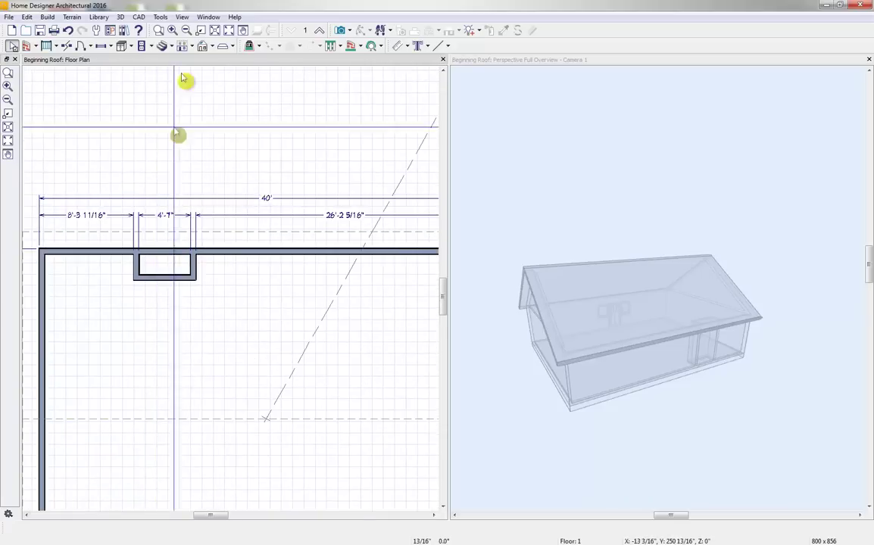
click(213, 47)
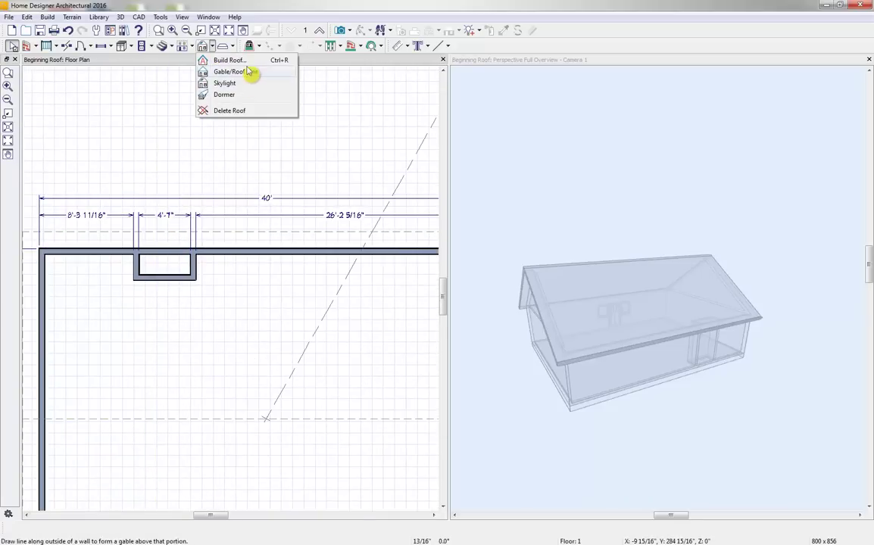
click(225, 60)
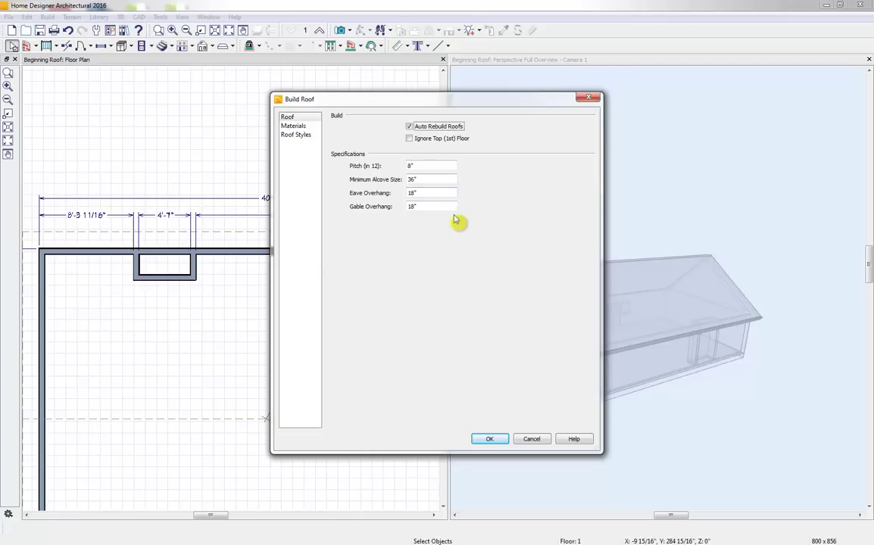
click(492, 441)
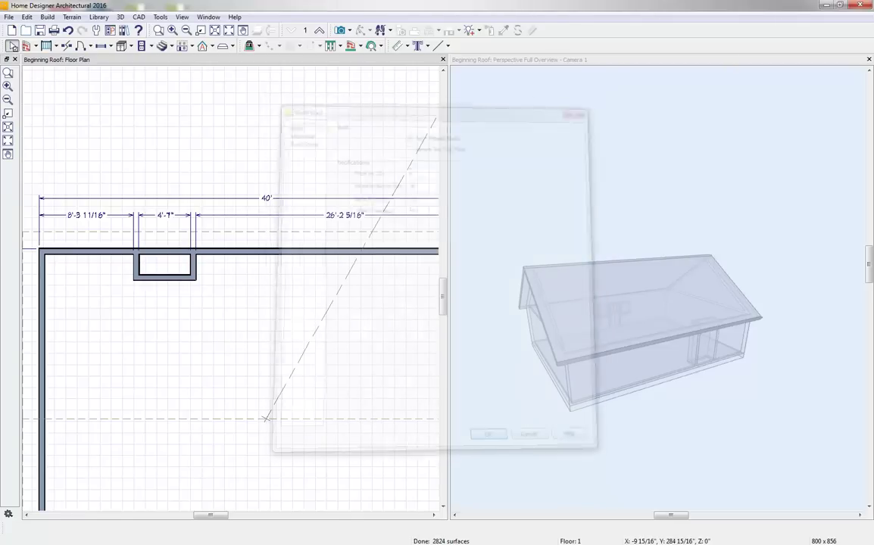
Step: Break the rear wall at the alcove and shorten it to the alcove's right side so the recess opens to the outside
click(166, 254)
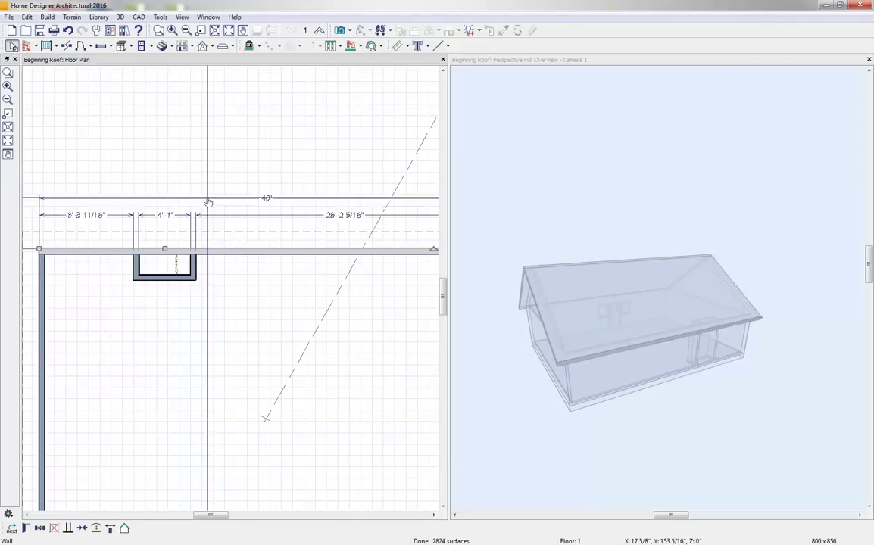
click(66, 46)
key(space)
click(141, 251)
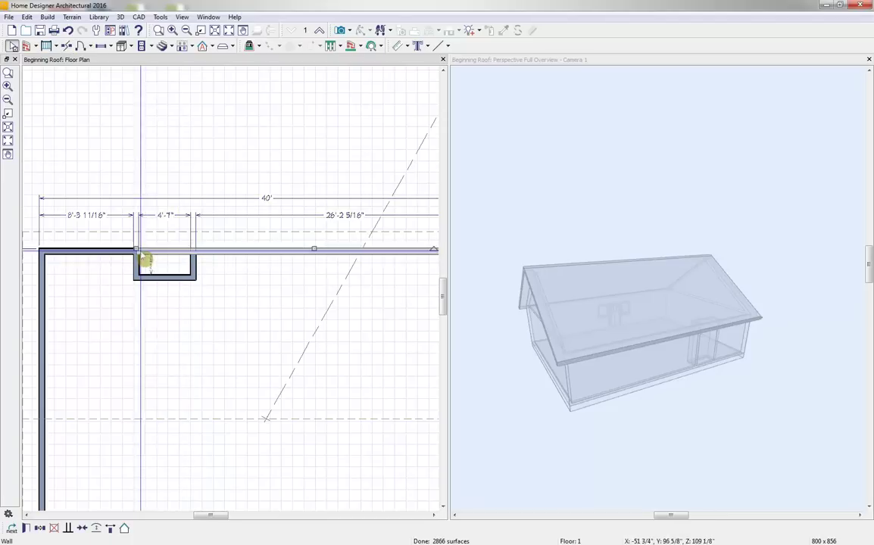
drag(137, 252, 197, 257)
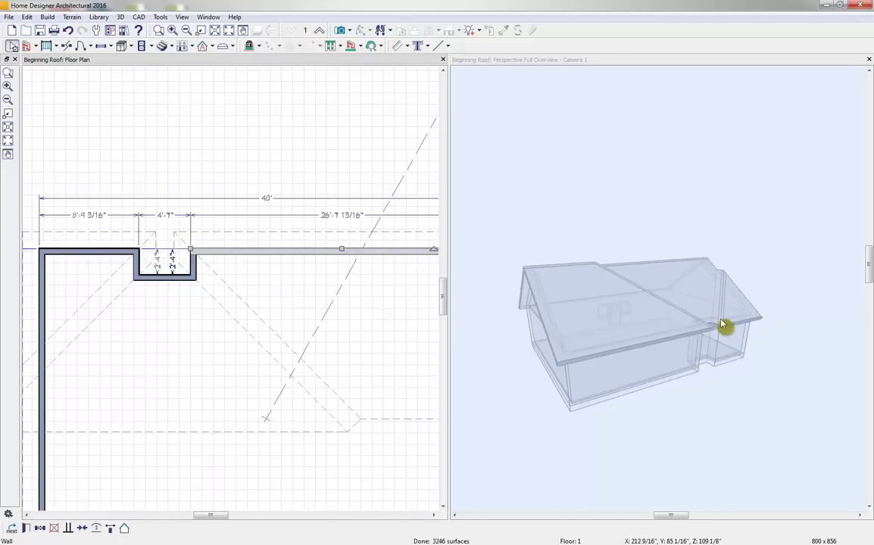
key(Escape)
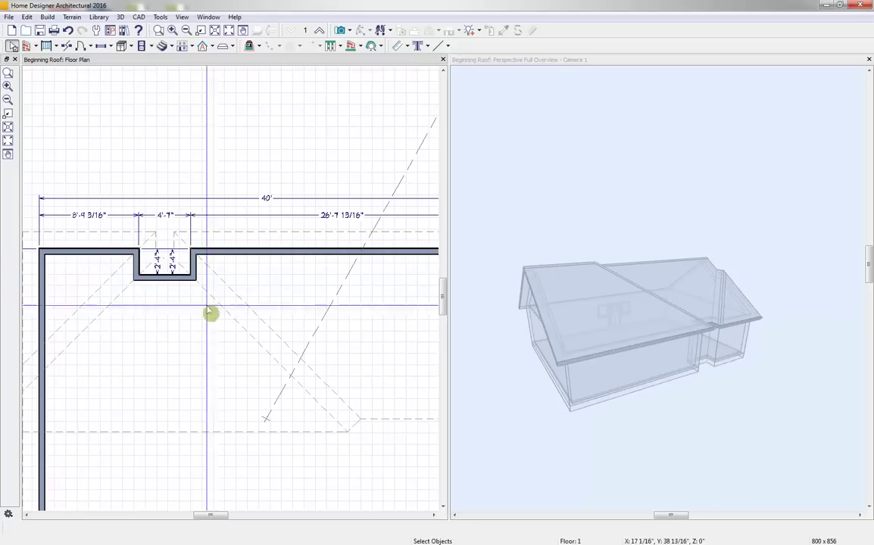
Step: Try an alcove width of 35 inches by moving its left side wall, and undo the change
click(138, 264)
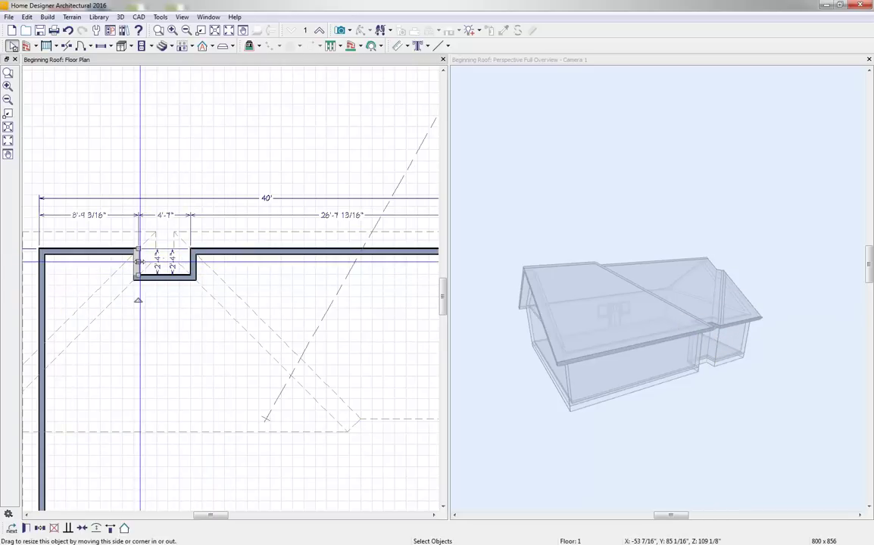
click(166, 216)
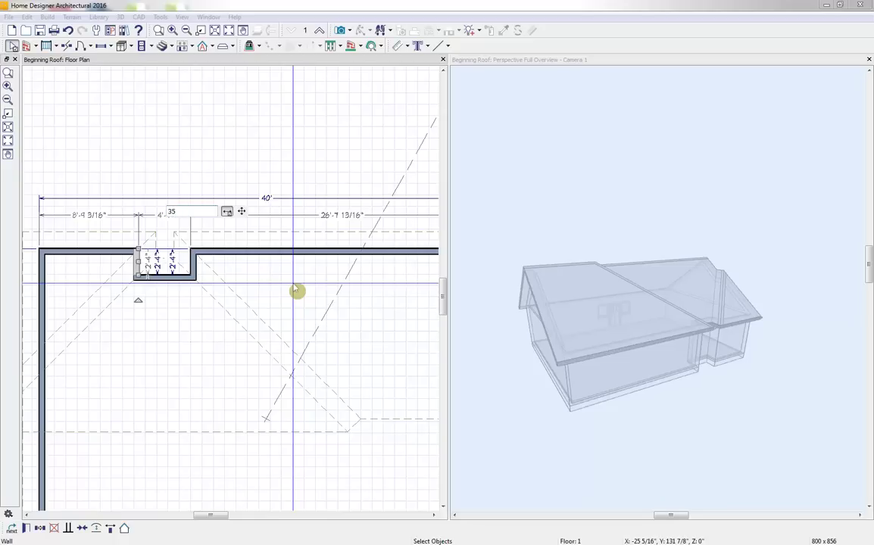
key(Return)
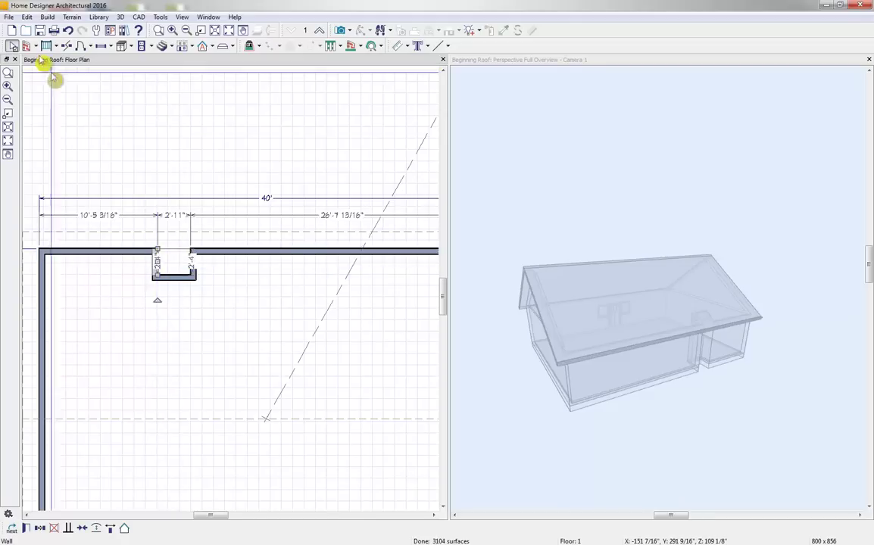
click(69, 33)
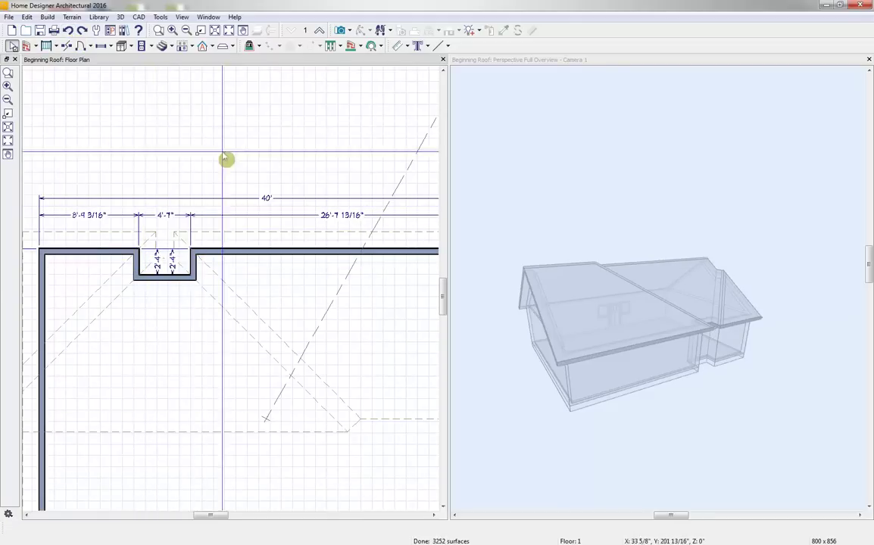
Step: Increase the minimum alcove size to 4' or more in the Build Roof specifications and rebuild the roof
click(213, 47)
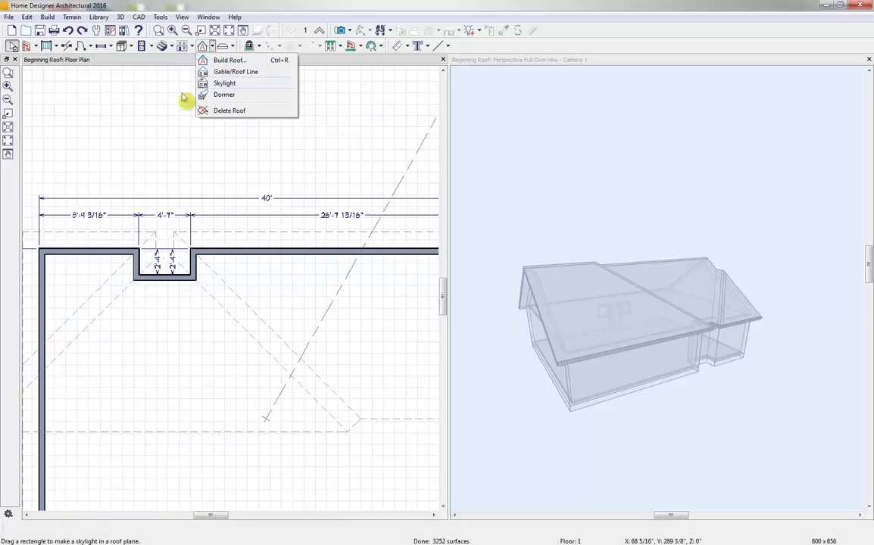
click(229, 60)
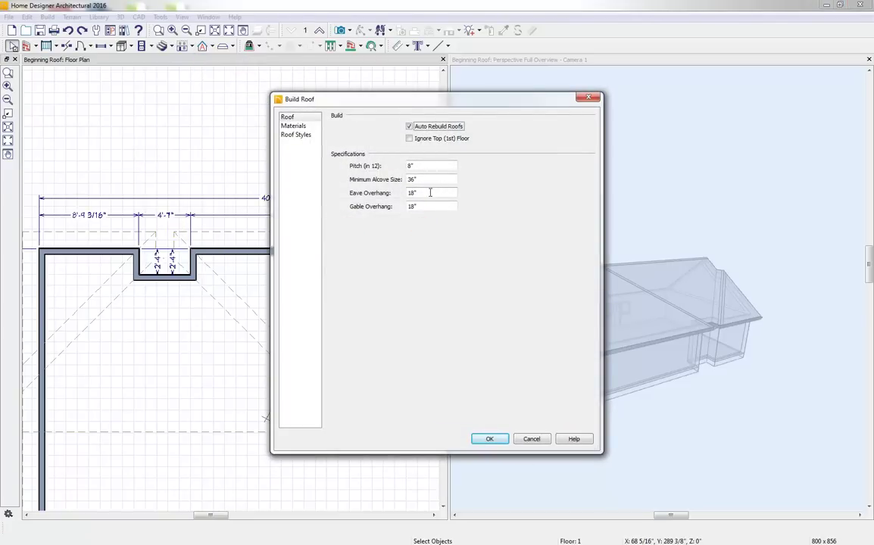
drag(433, 181, 348, 185)
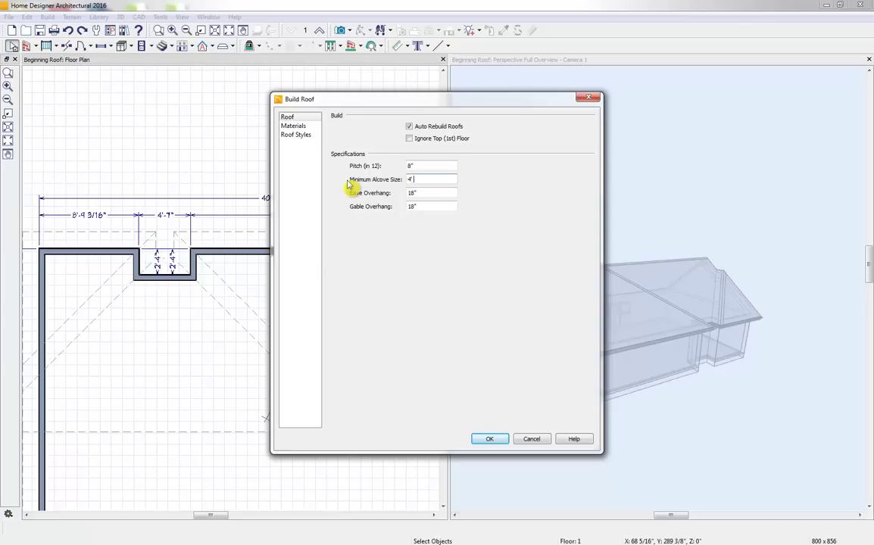
click(501, 441)
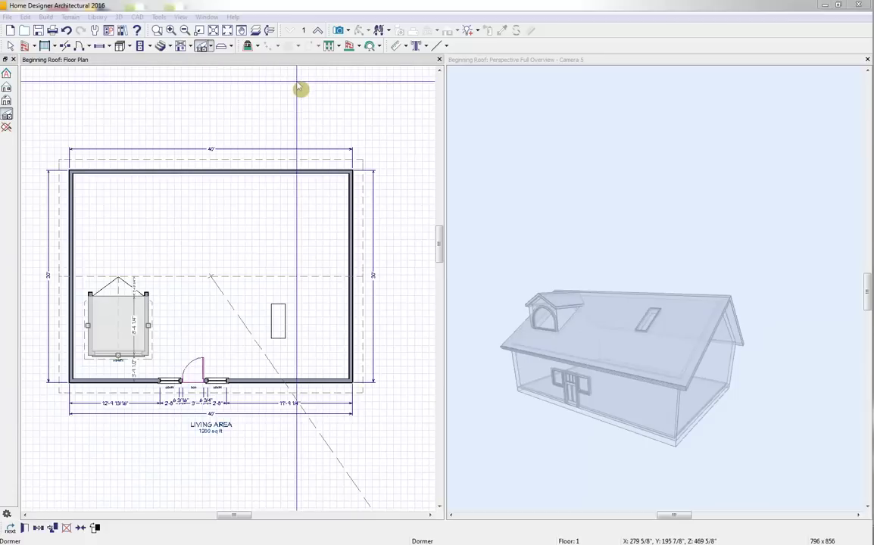
Step: Close the Beginning Roof plan without saving it and open the recent plan "Chic Cottage no roof.plan"
click(439, 60)
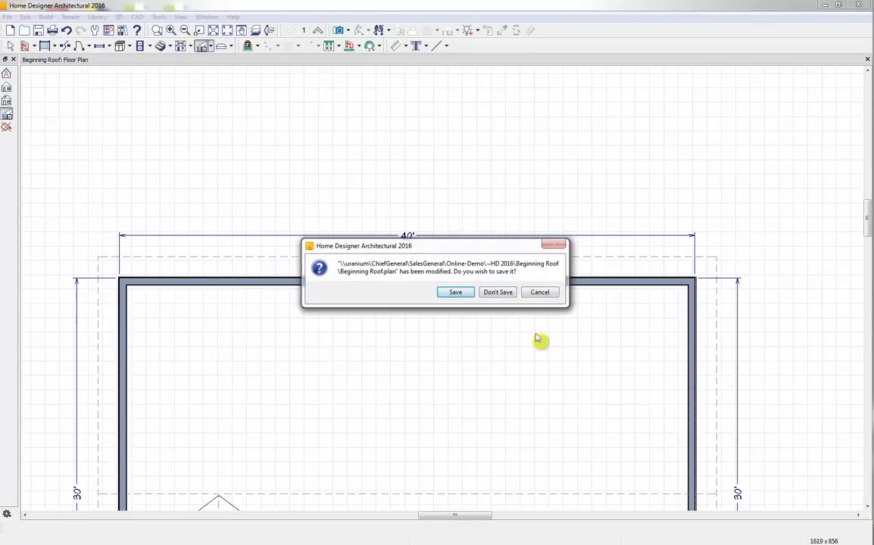
click(508, 295)
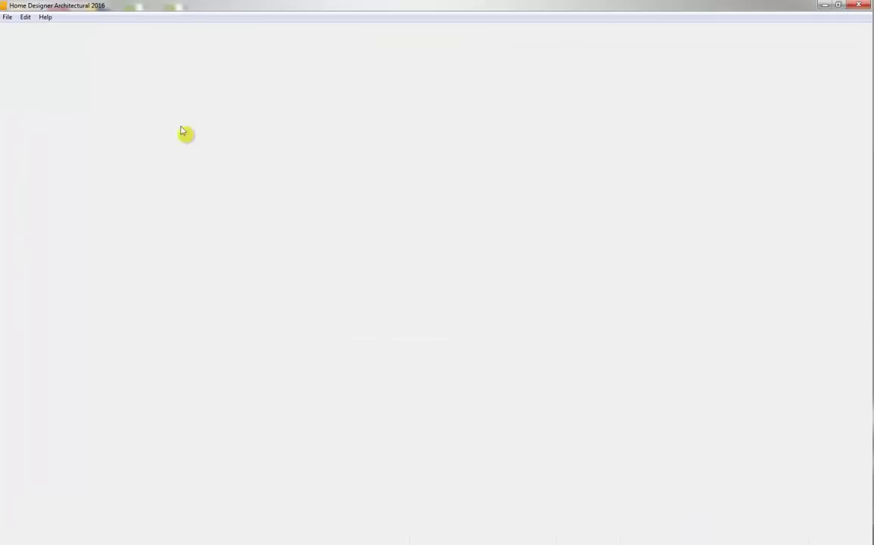
click(7, 16)
mouse_move(40, 53)
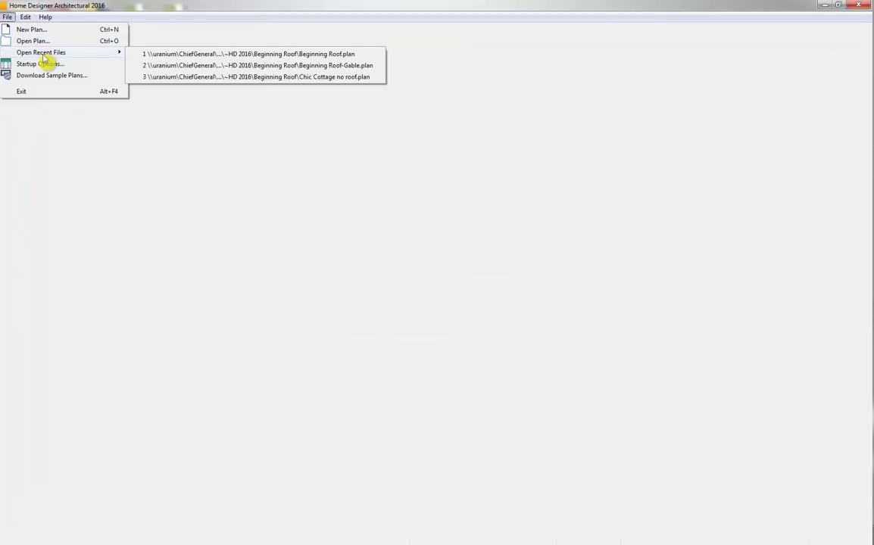
click(227, 77)
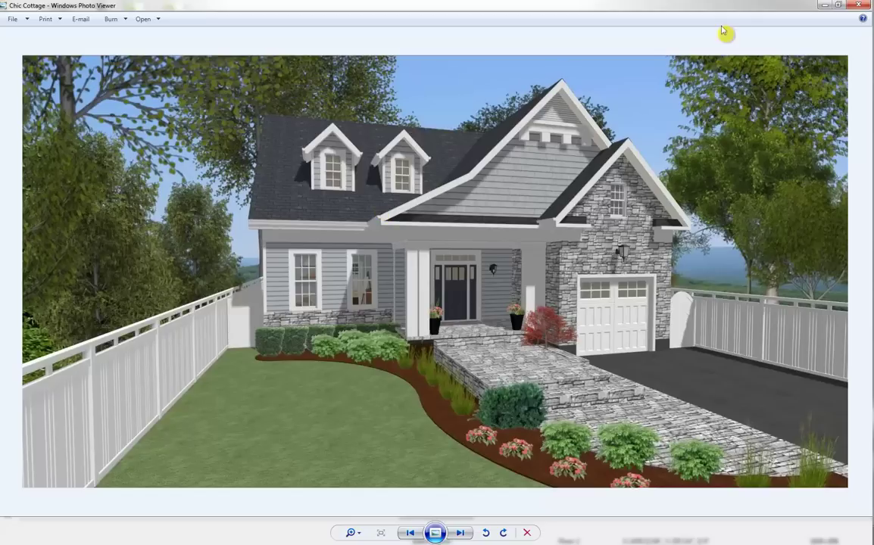
Step: Dismiss the Chic Cottage reference image and create a Perspective Full Overview framed on the front of the house
click(861, 6)
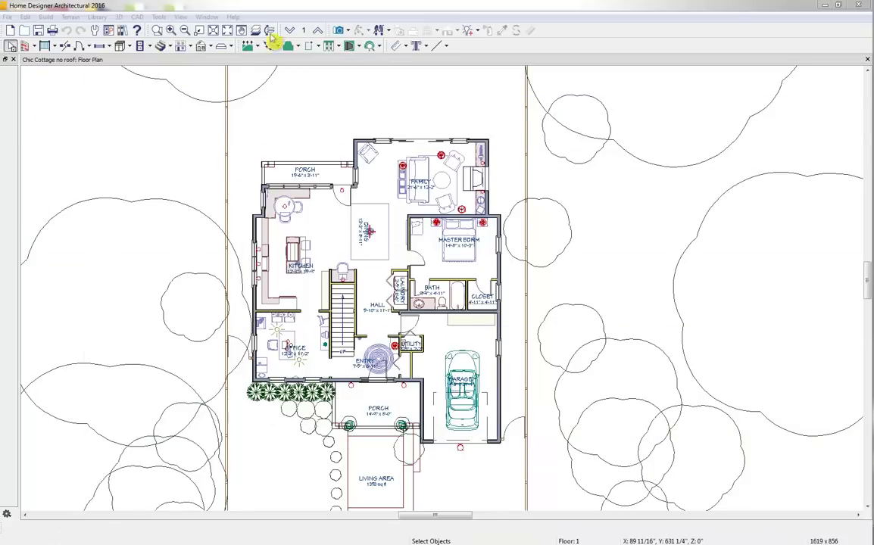
click(347, 30)
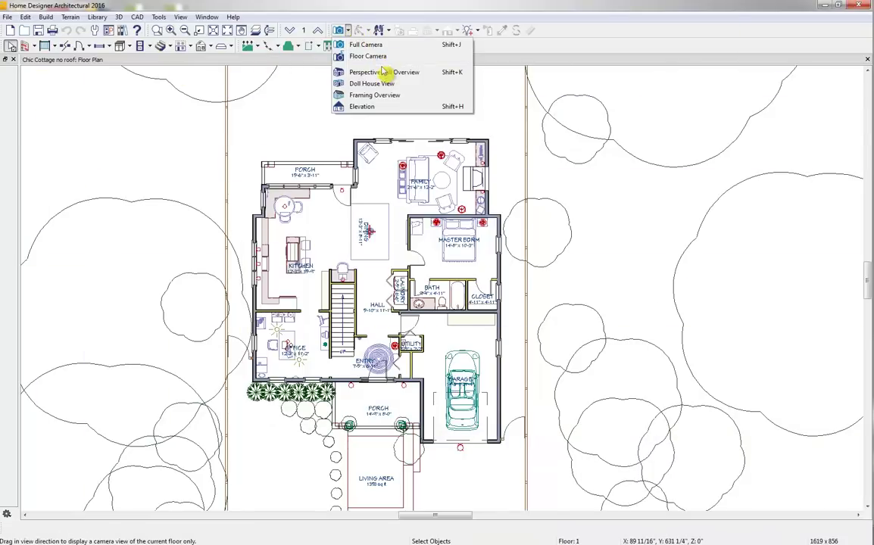
click(380, 74)
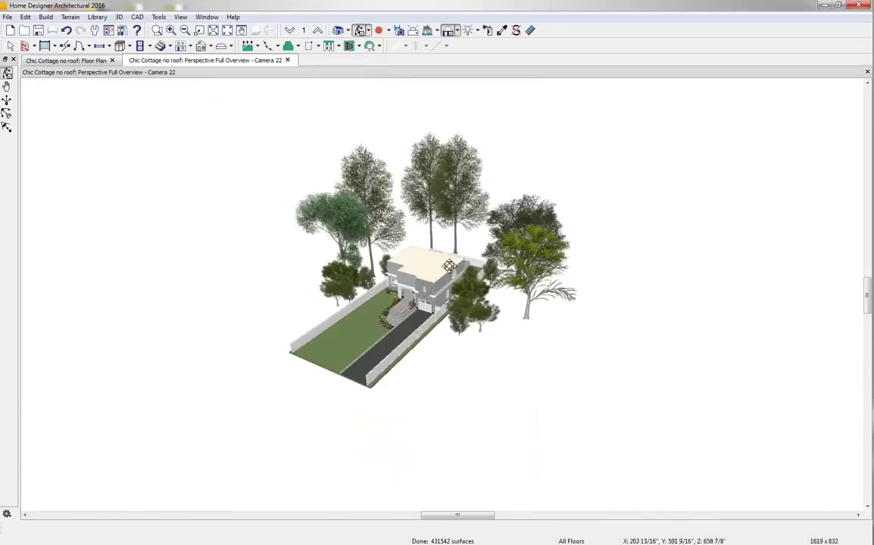
scroll(409, 242, up, 5)
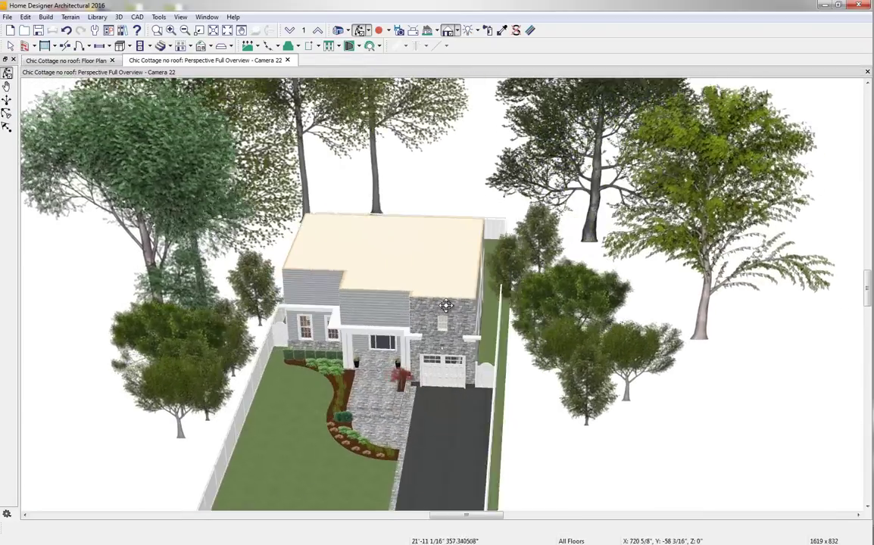
drag(446, 305, 404, 280)
scroll(433, 296, up, 3)
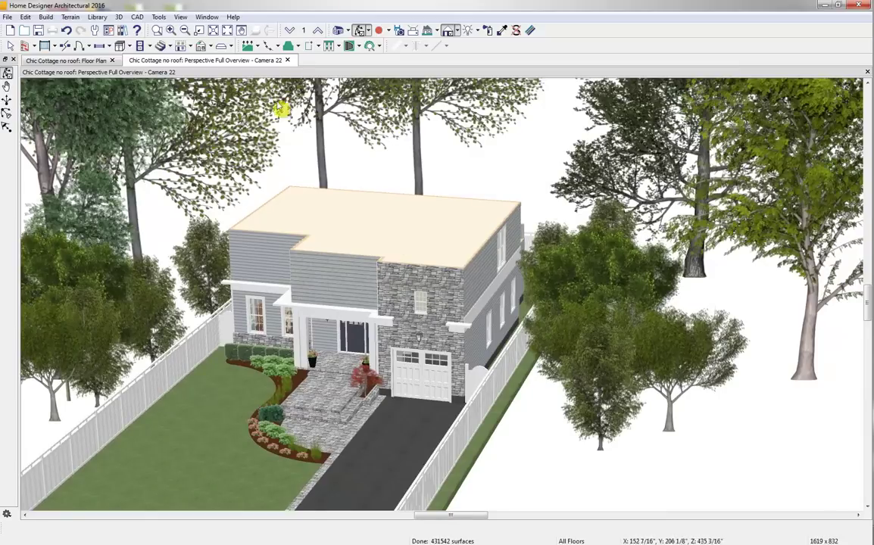
Step: Tile the floor plan and the perspective overview side by side, with the house framed in both views
drag(181, 72, 595, 104)
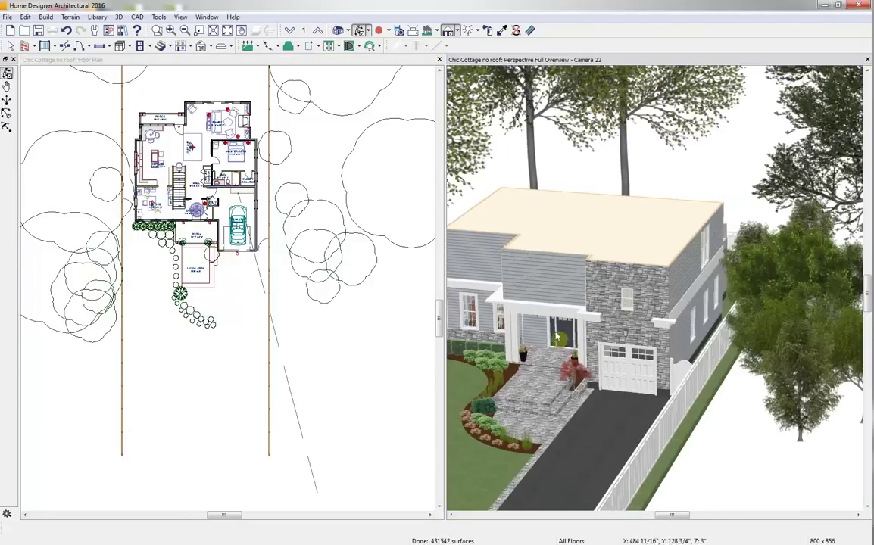
scroll(566, 352, down, 1)
drag(564, 352, 652, 372)
scroll(680, 350, up, 2)
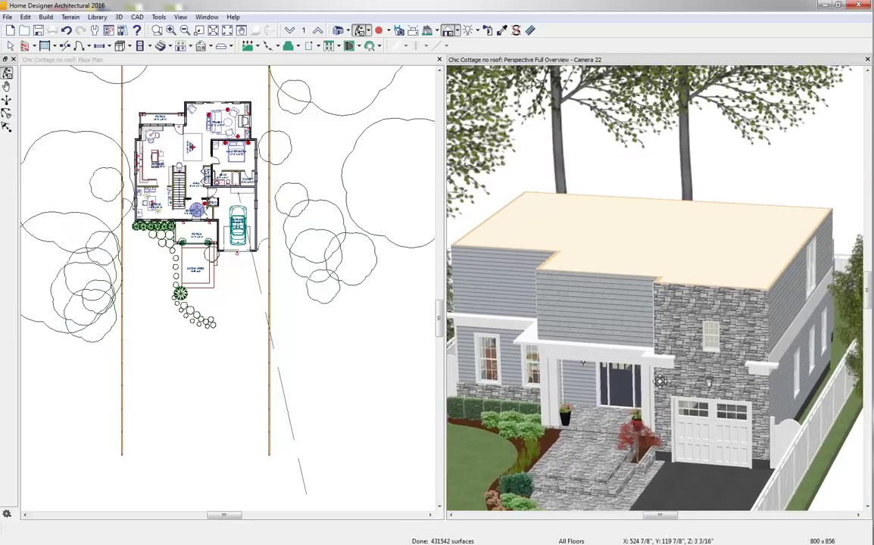
middle_drag(236, 164, 278, 361)
scroll(254, 377, up, 8)
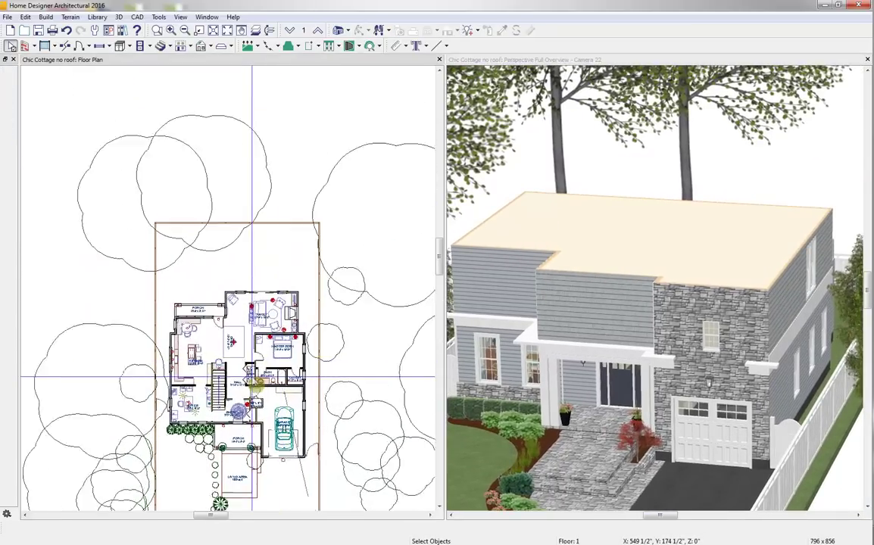
middle_drag(271, 403, 278, 340)
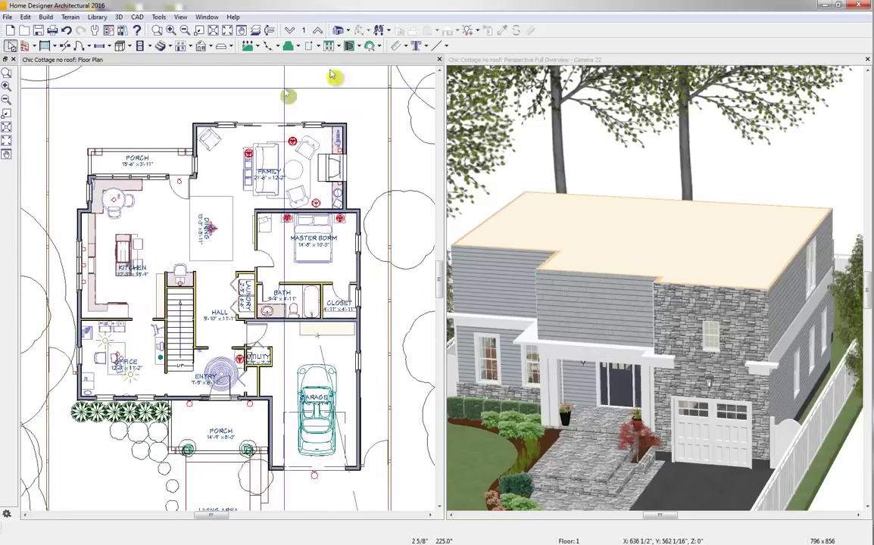
Step: Go up to Floor 2 and build the roof with Auto Rebuild Roofs enabled, accepting the other specifications
click(318, 31)
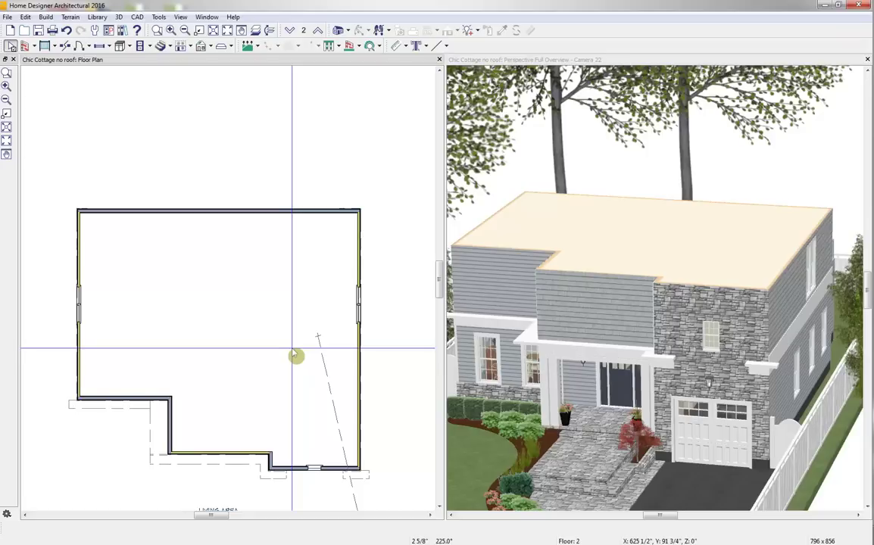
middle_drag(293, 352, 271, 318)
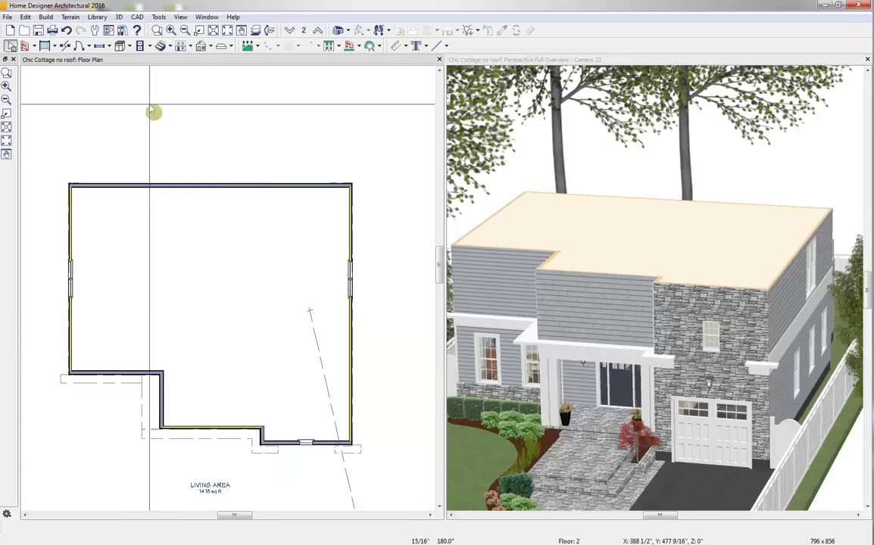
click(202, 46)
click(226, 113)
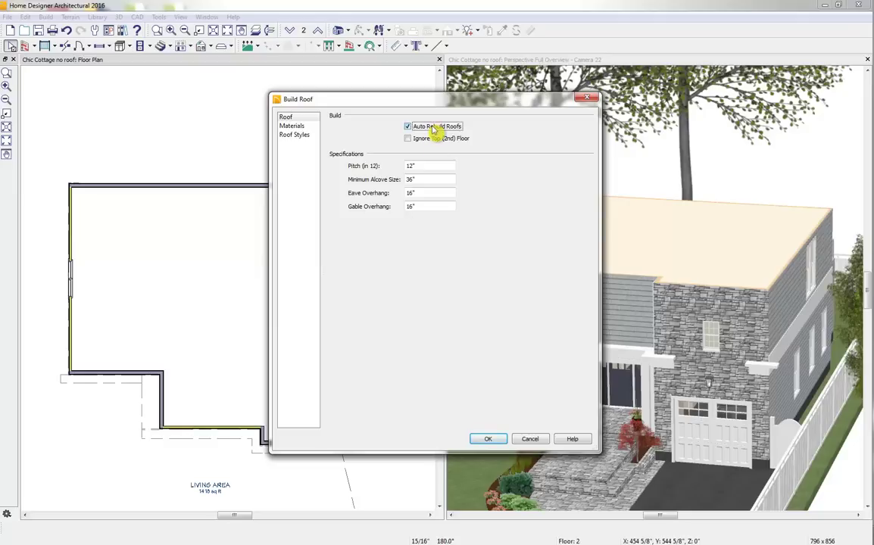
click(410, 178)
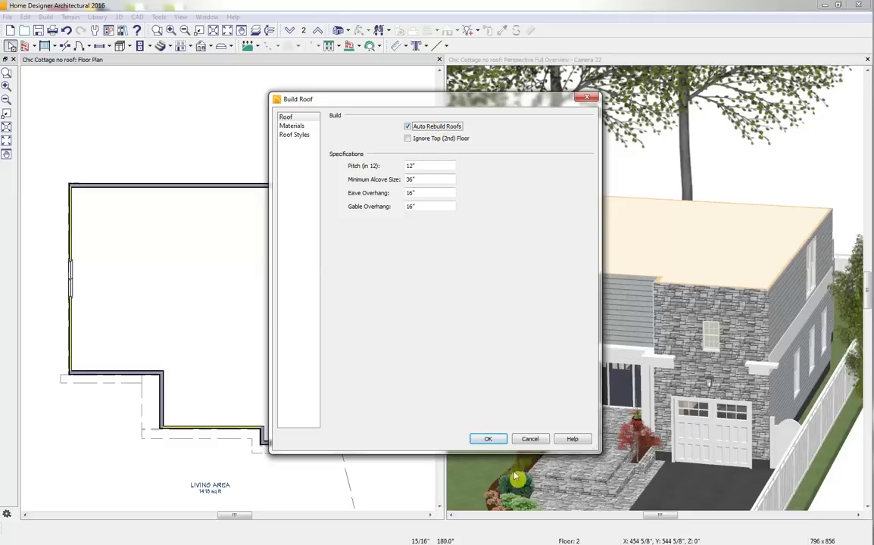
click(487, 440)
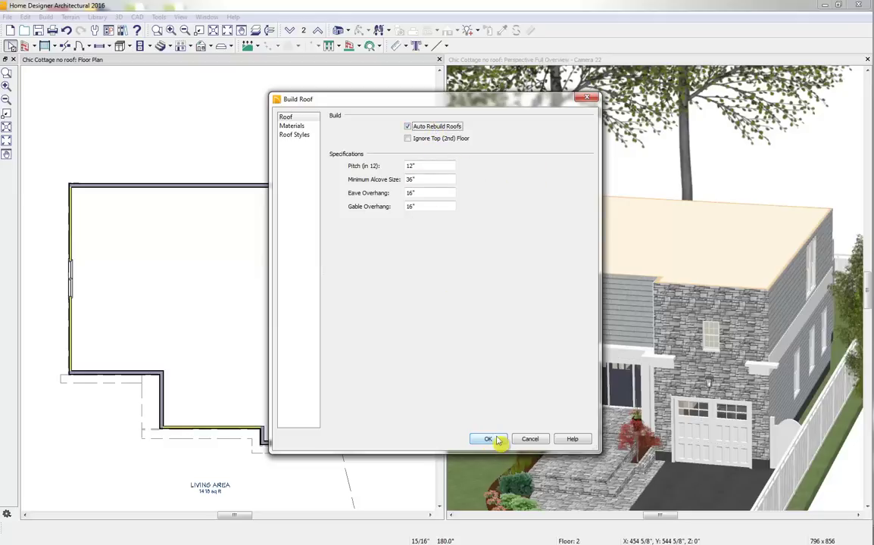
click(458, 295)
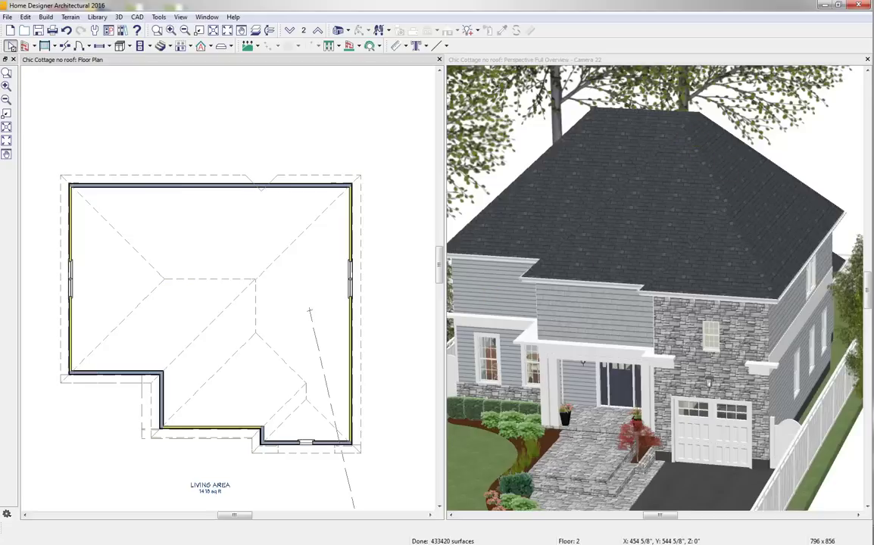
Step: Check the roof against the Chic Cottage reference image and set the second-floor room's finished ceiling height to 18 inches
drag(873, 136, 431, 2)
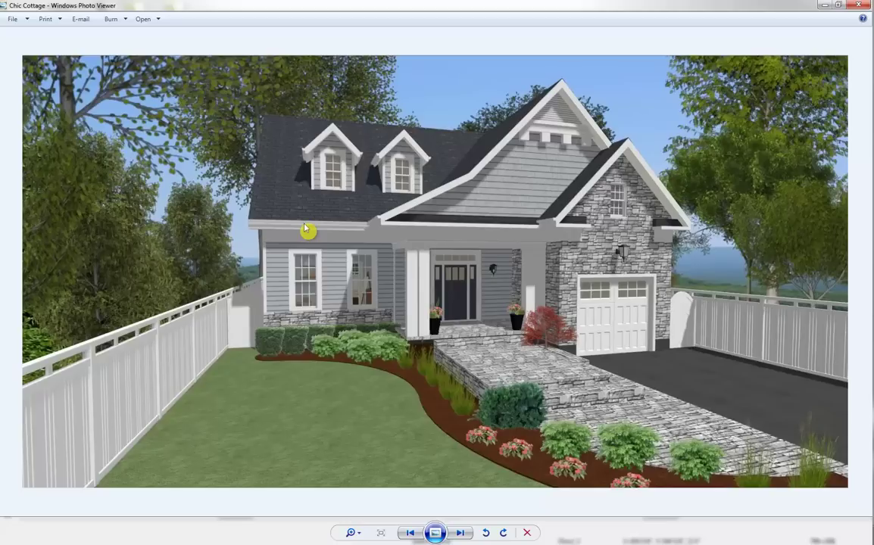
drag(332, 6, 873, 190)
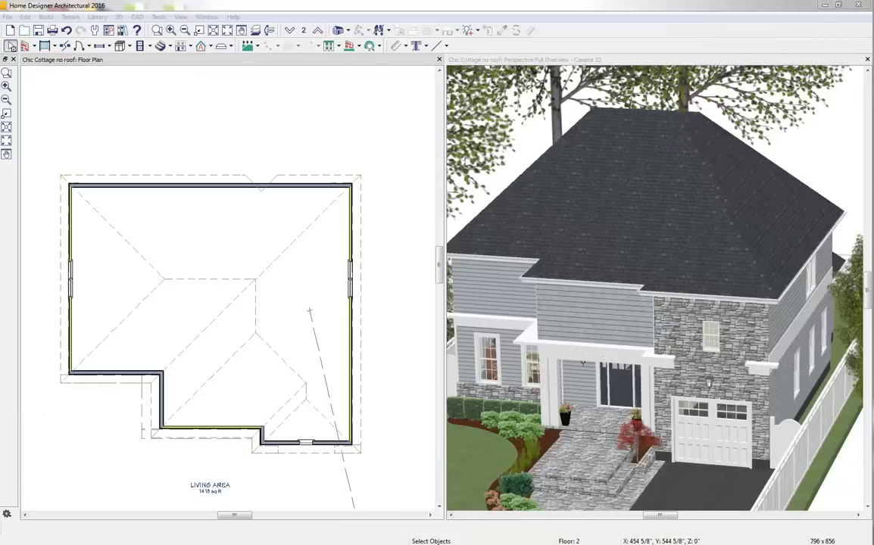
click(205, 229)
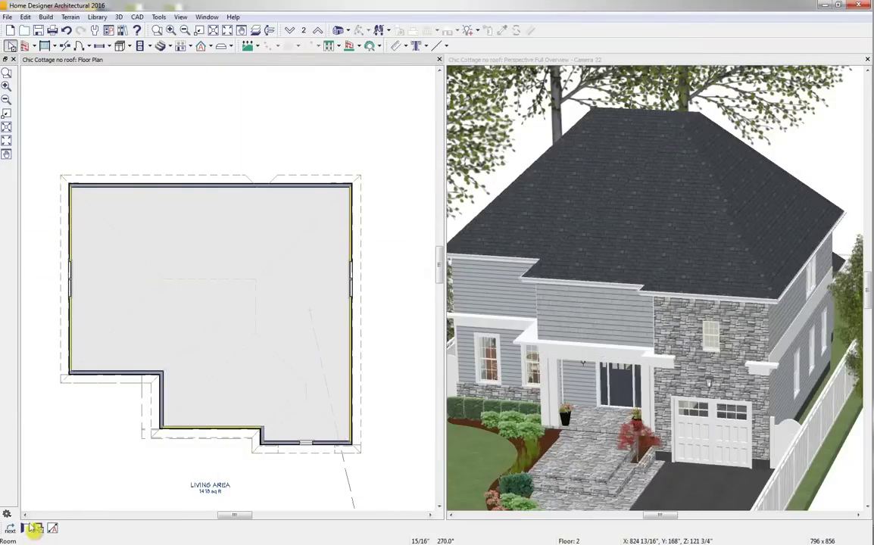
click(33, 528)
click(123, 130)
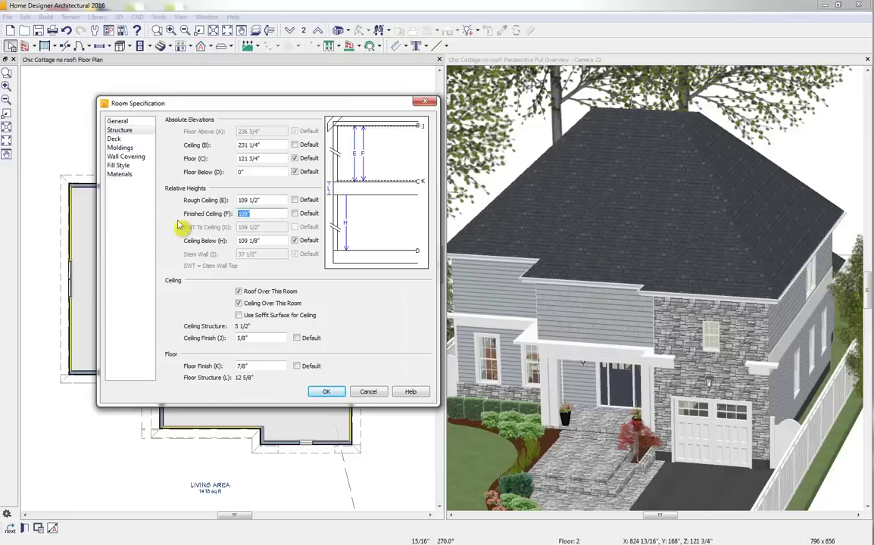
text(18)
click(273, 199)
click(328, 392)
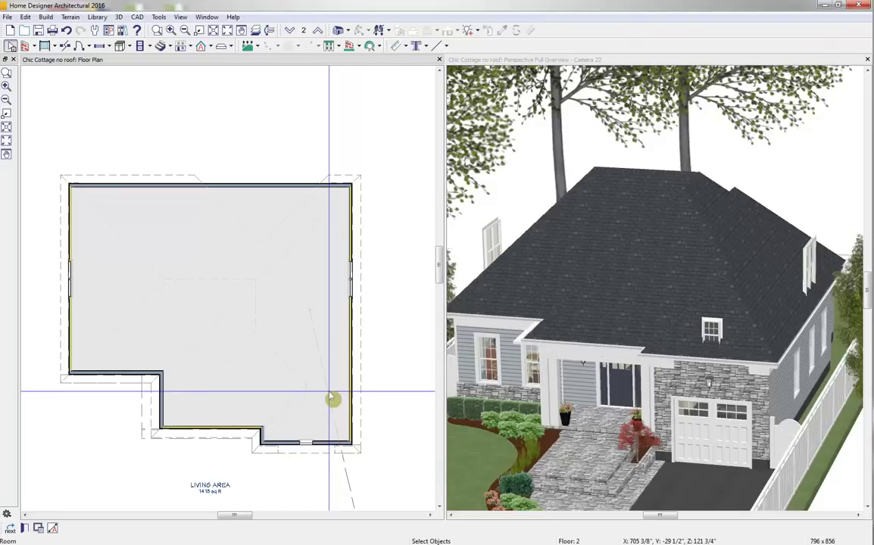
Step: Change the second floor's left side wall into a gable wall
click(72, 327)
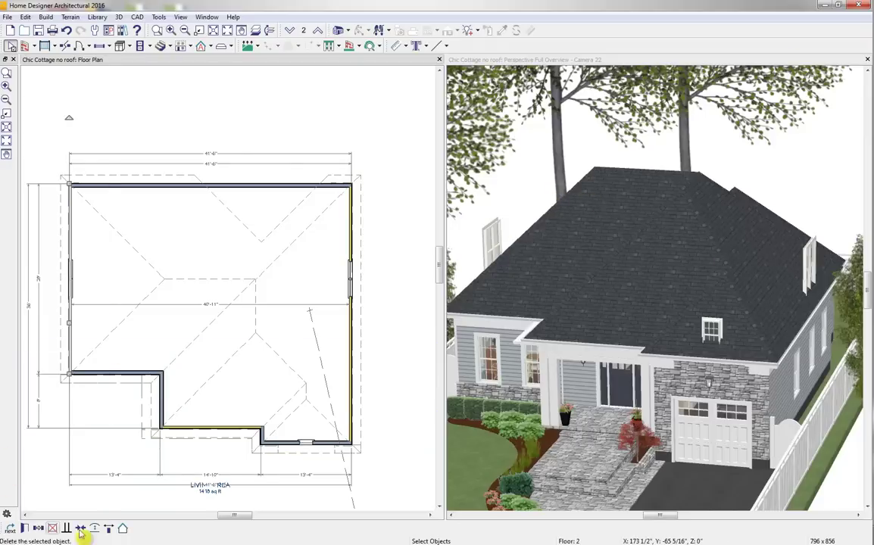
click(125, 529)
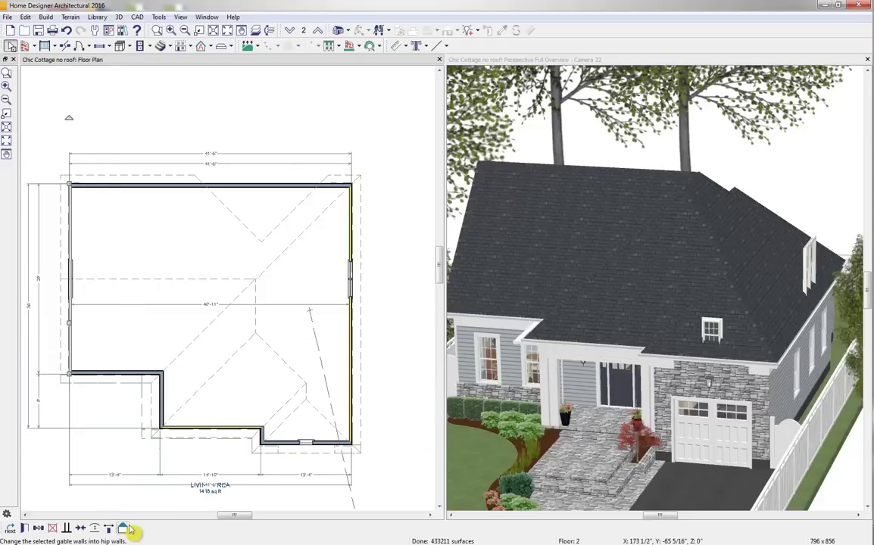
Step: Try the full-length right side wall as a gable wall, and change it back to a hip wall
click(352, 338)
click(356, 345)
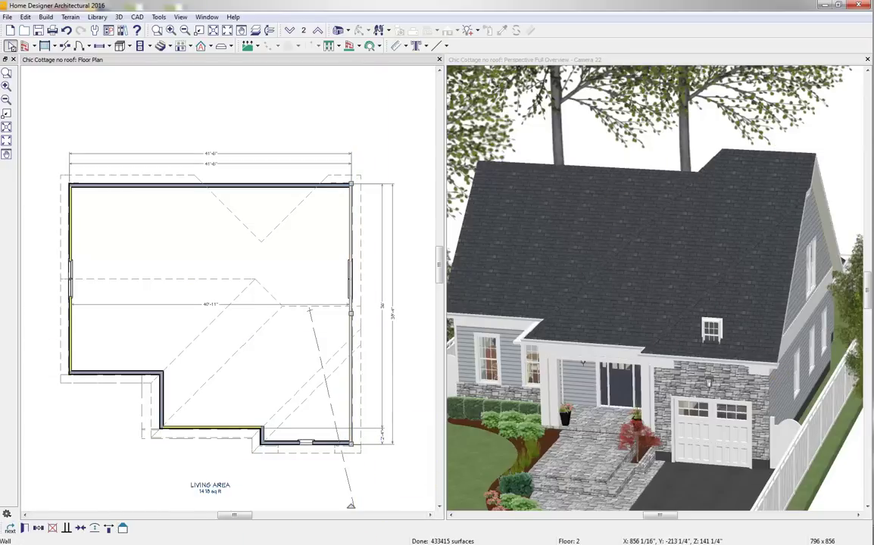
click(125, 531)
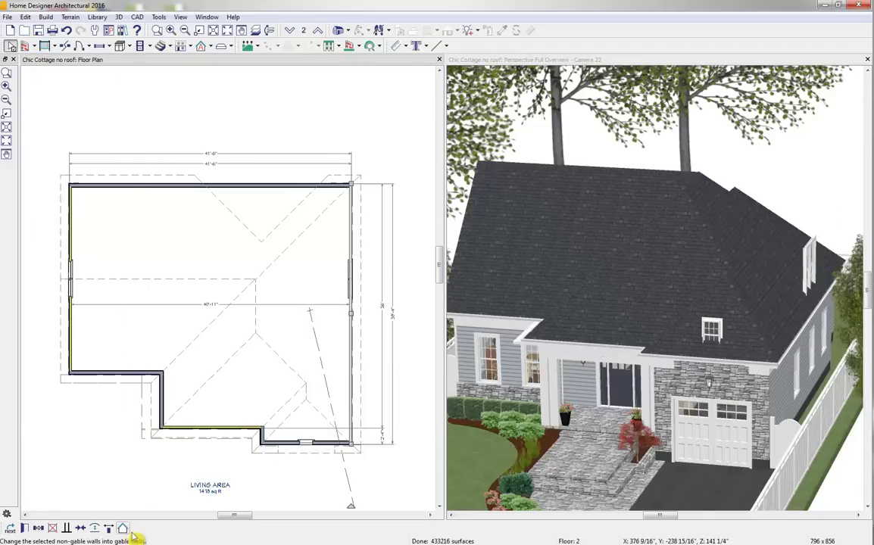
Step: Break the second floor's right side wall roughly level with the front-left exterior wall and select its rear section
click(65, 46)
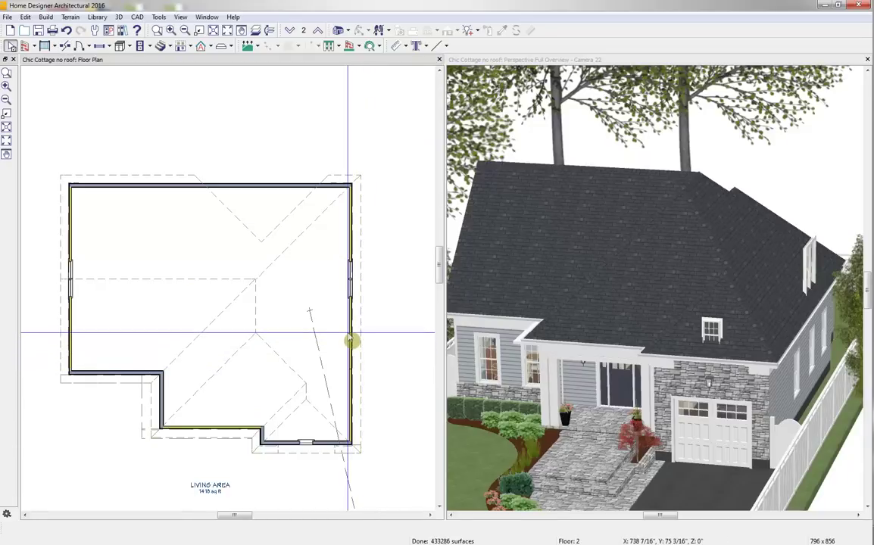
click(353, 409)
click(353, 403)
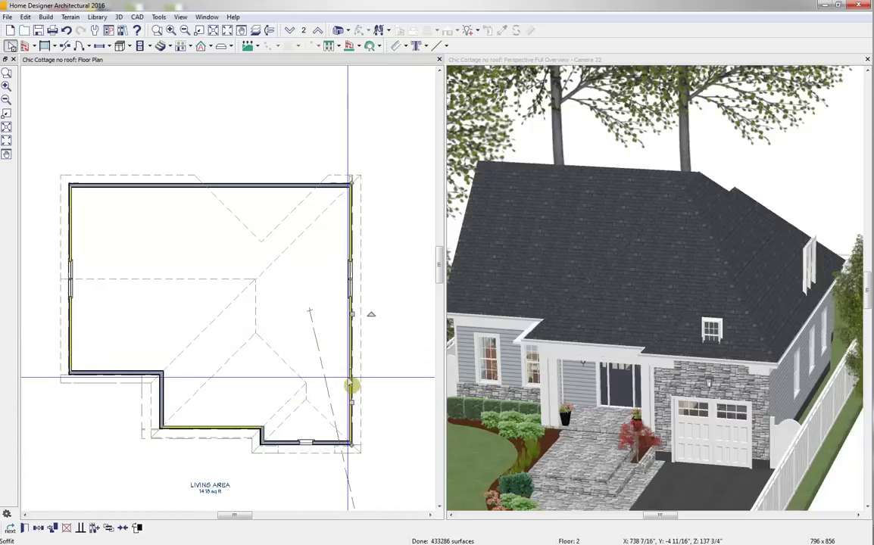
click(351, 378)
click(353, 345)
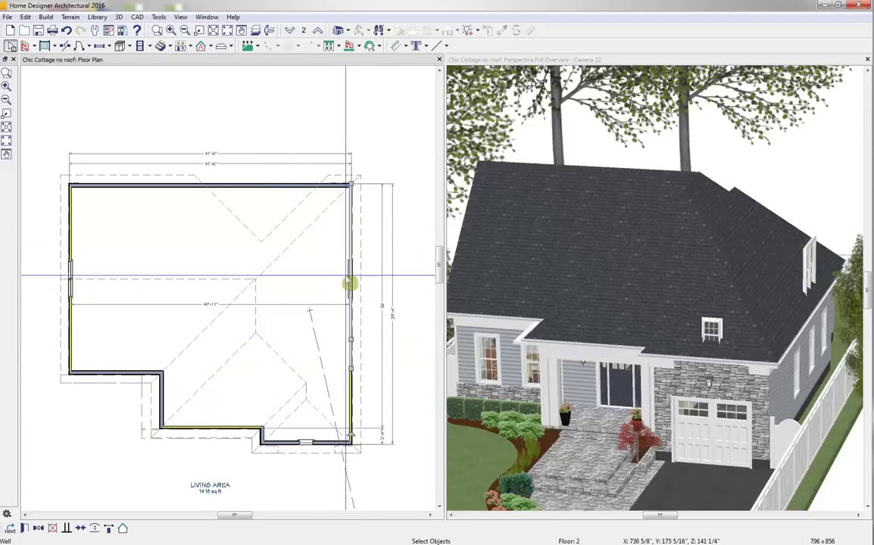
Step: Change the rear section of the right side wall into a gable wall and align its break with the front-left exterior wall
click(123, 528)
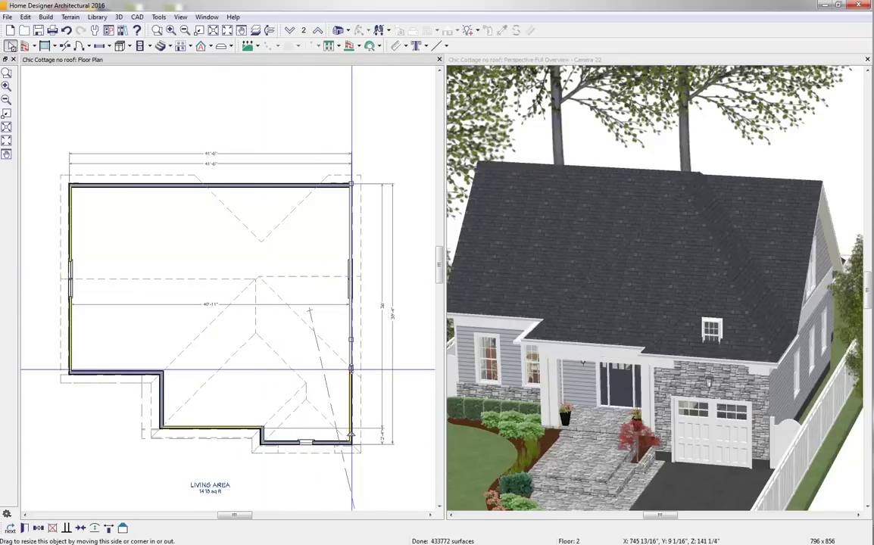
drag(352, 370, 352, 376)
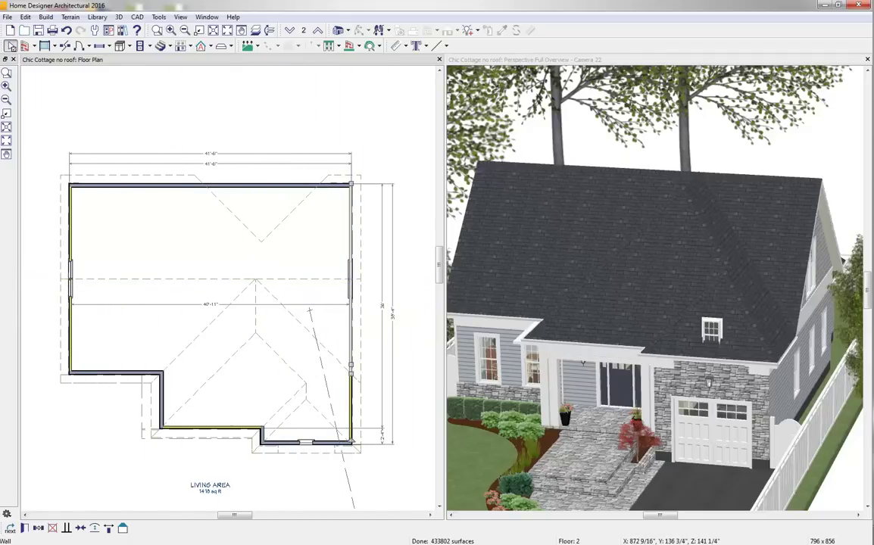
Step: Change the front walls over the garage and the porch into gable walls, and compare them with the Chic Cottage reference image
drag(871, 99, 873, 212)
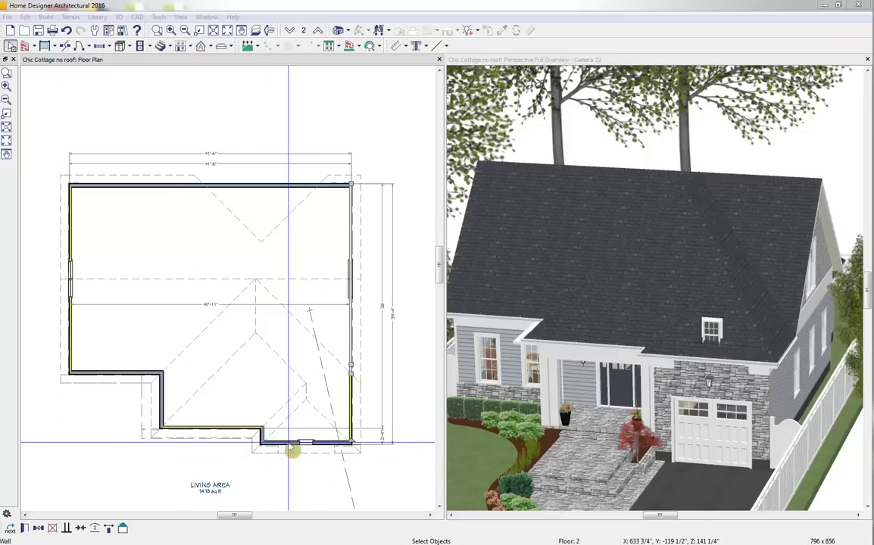
click(288, 443)
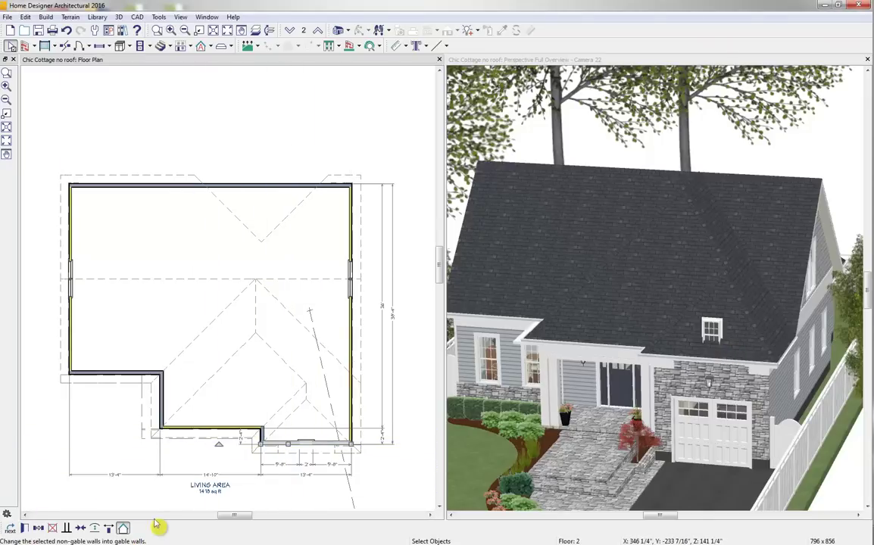
click(214, 430)
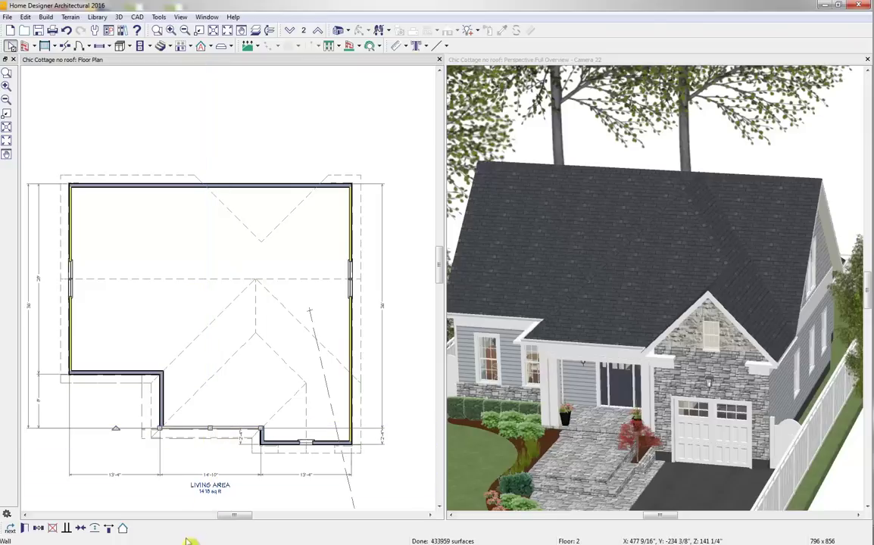
click(122, 530)
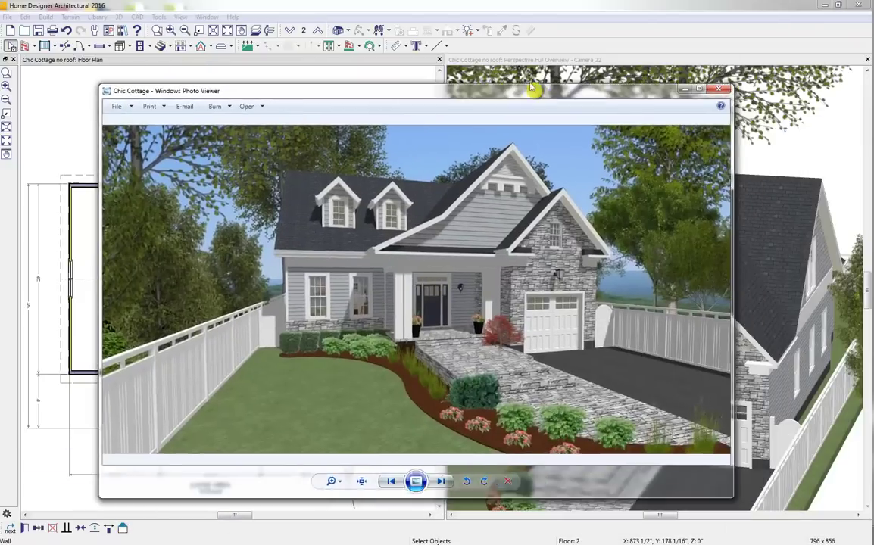
drag(532, 89, 532, 59)
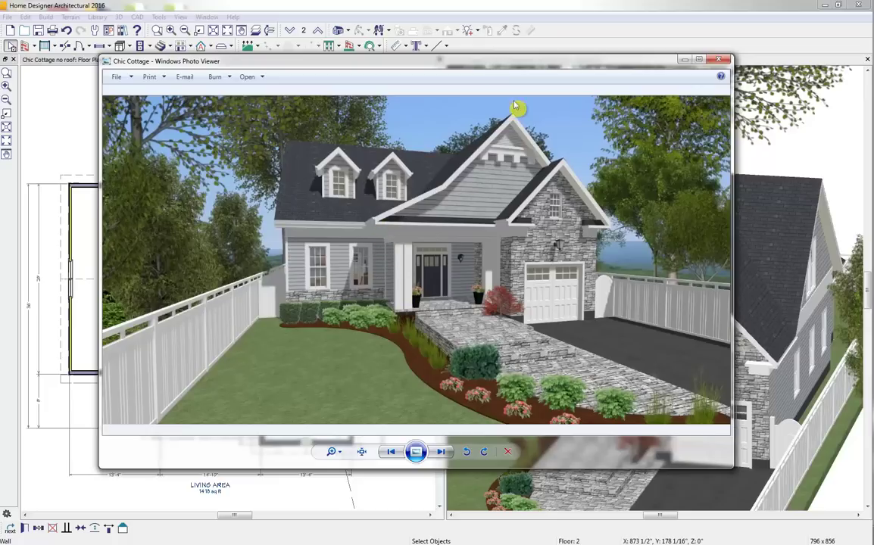
drag(475, 64, 873, 181)
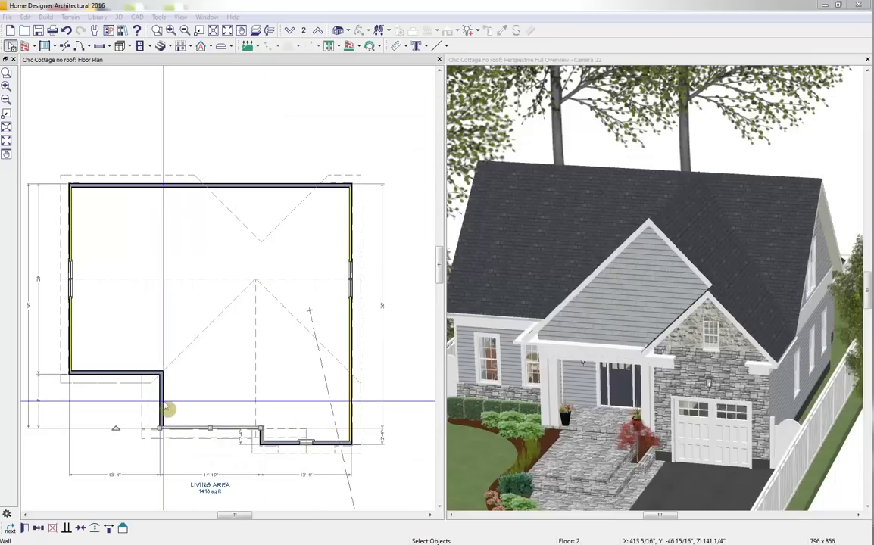
Step: Set the porch's left side wall to a 6 in 12 roof pitch with a 12 in 12 upper pitch starting 72" in from the baseline
click(166, 408)
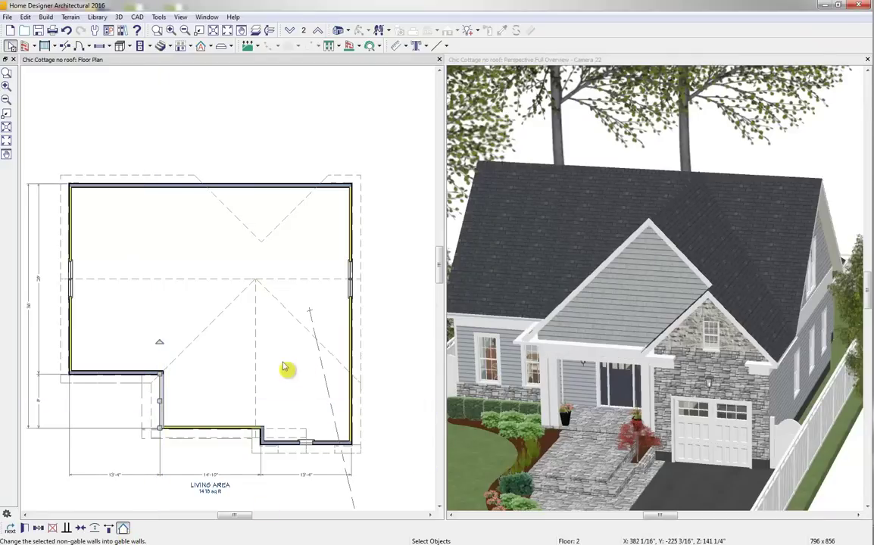
click(122, 530)
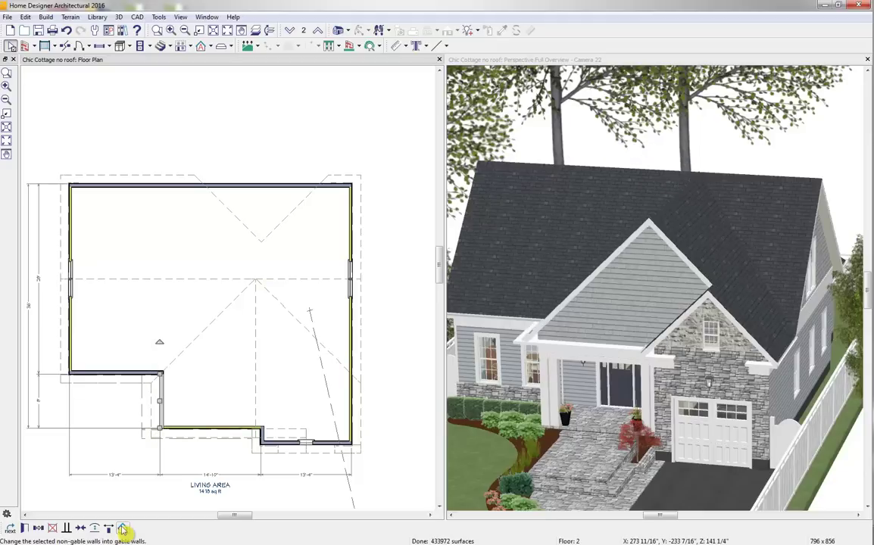
click(25, 530)
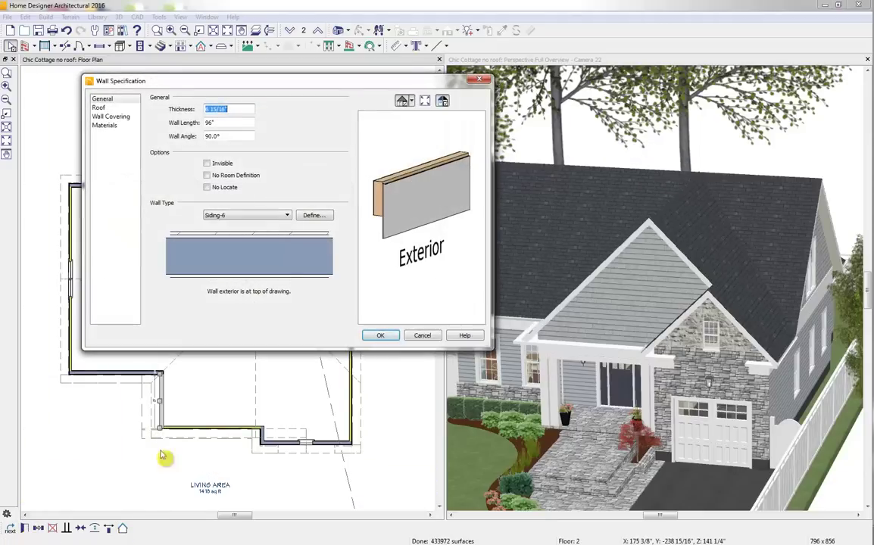
click(117, 108)
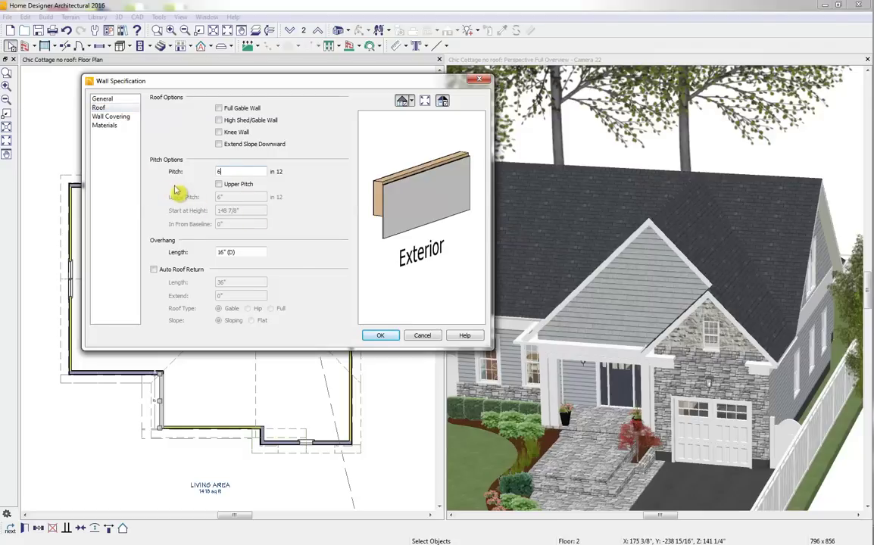
click(240, 191)
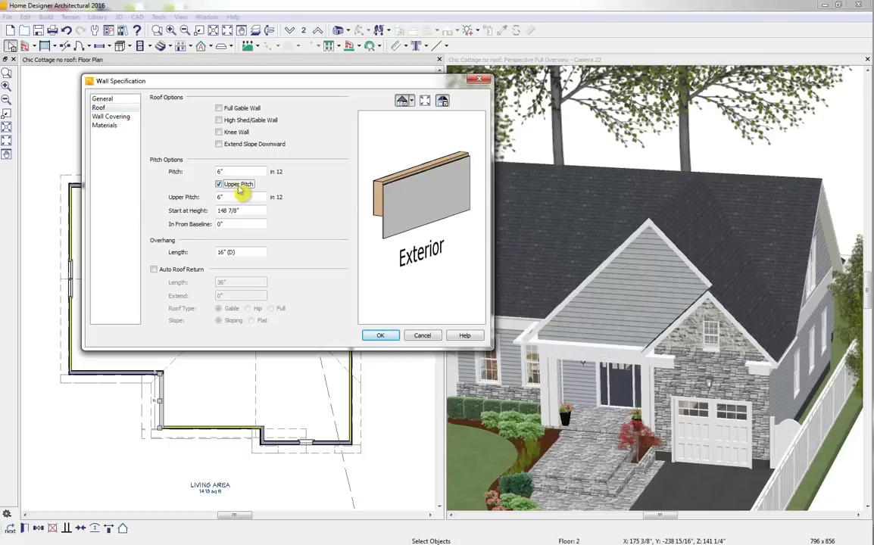
drag(247, 197, 143, 205)
text(12)
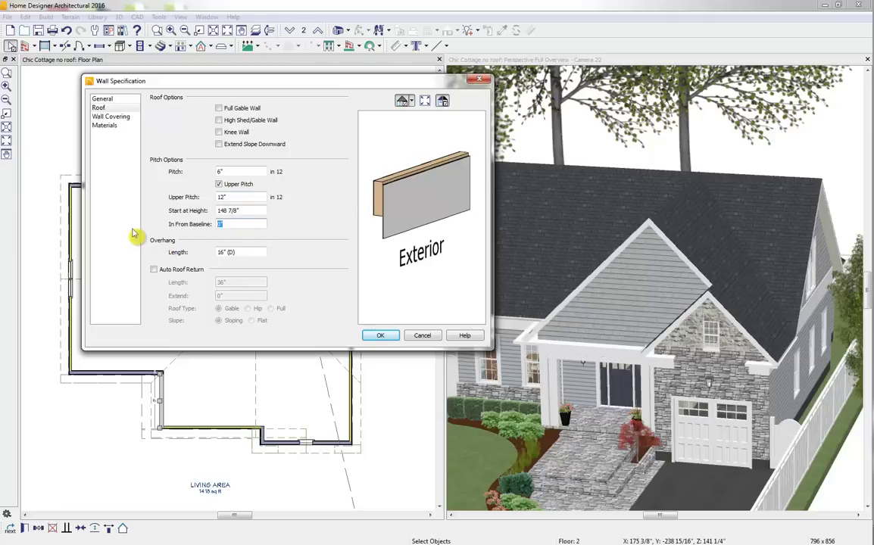
text(7)
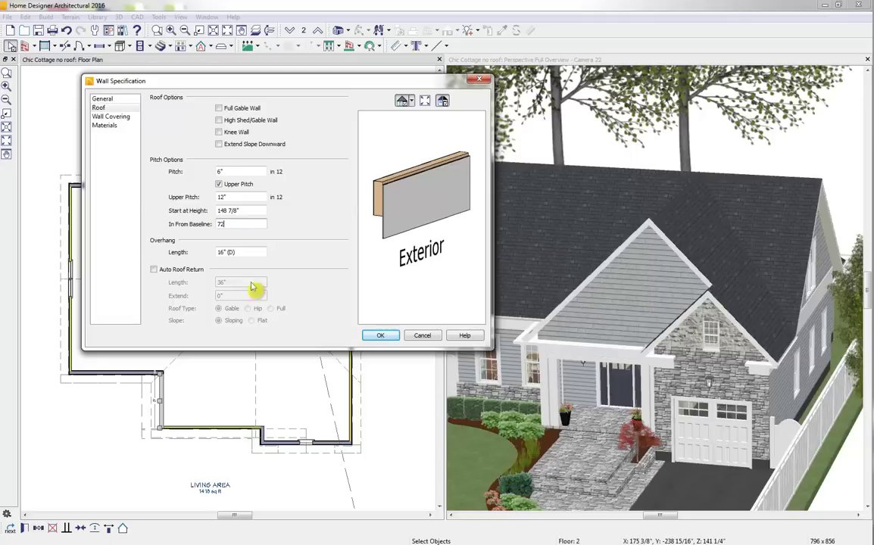
text(2)
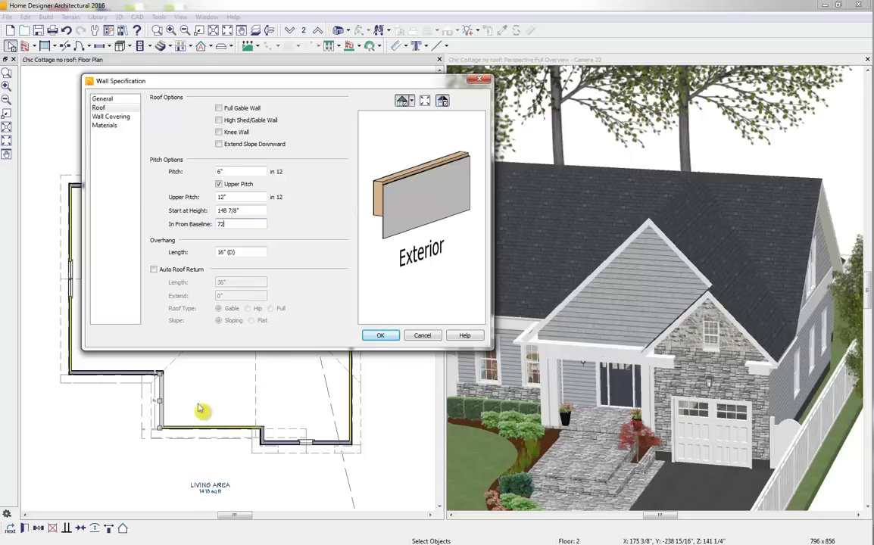
click(379, 335)
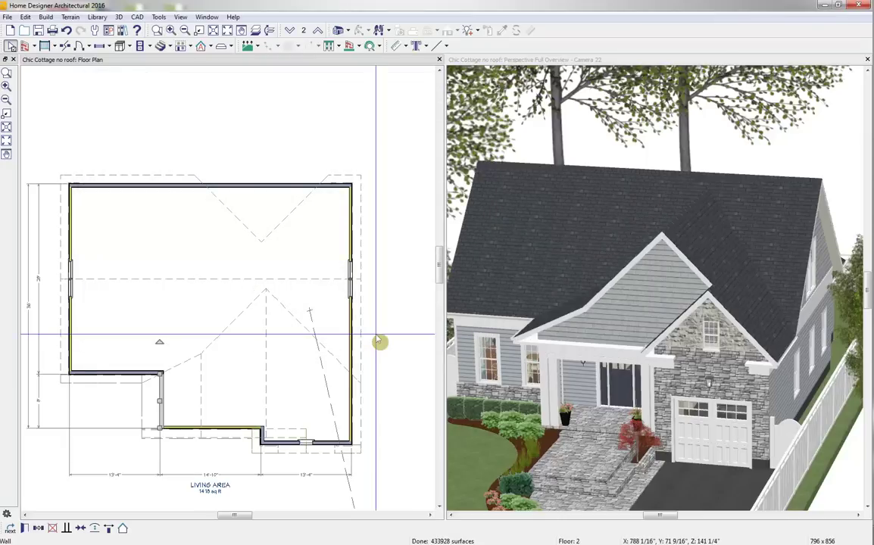
Step: Compare the house front with the Chic Cottage reference image, and give the porch's front gable wall a full, sloping automatic roof return
click(630, 220)
drag(627, 187, 664, 167)
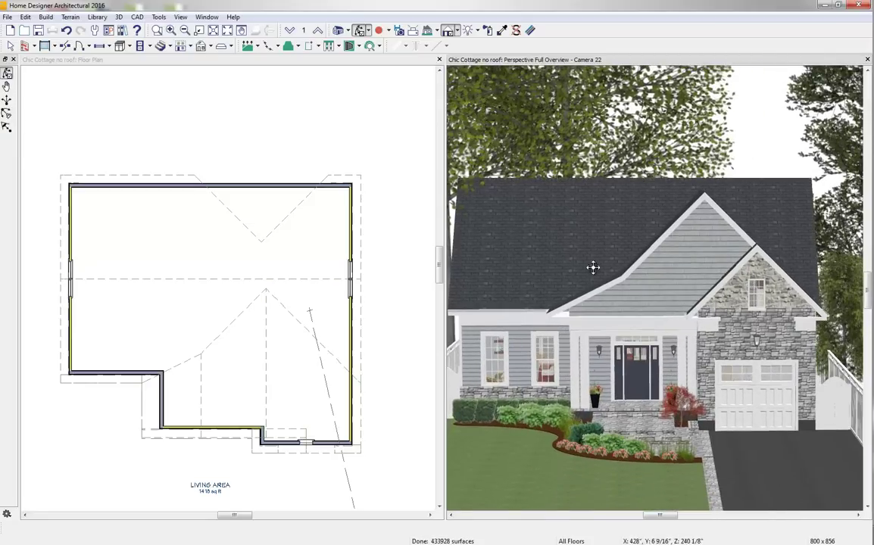
drag(870, 98, 474, 61)
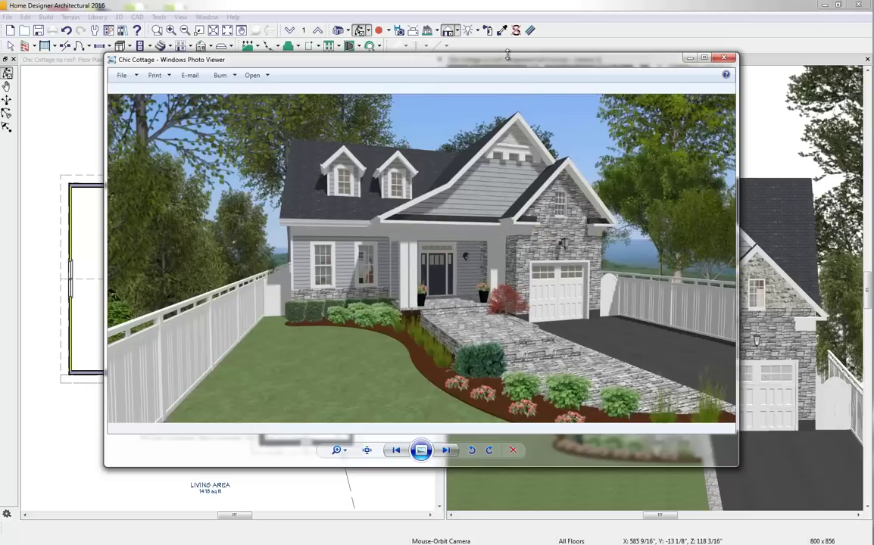
click(464, 50)
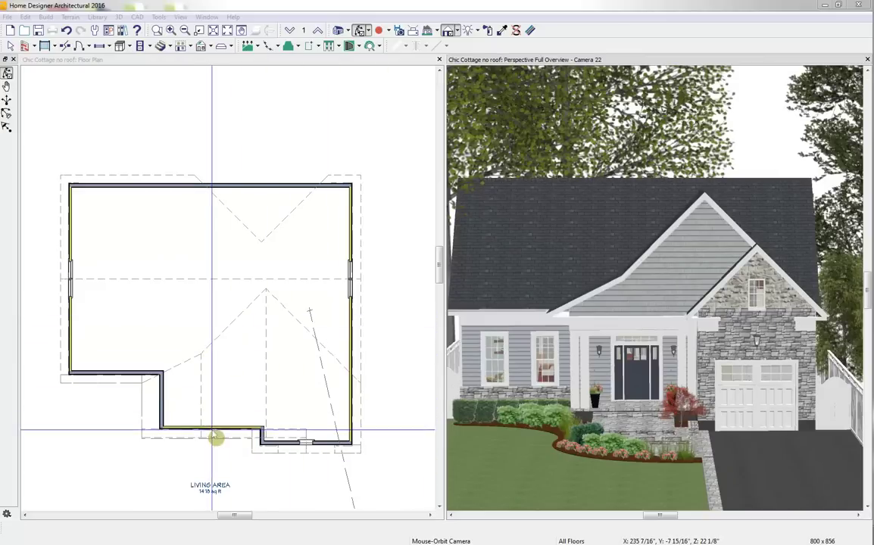
click(219, 447)
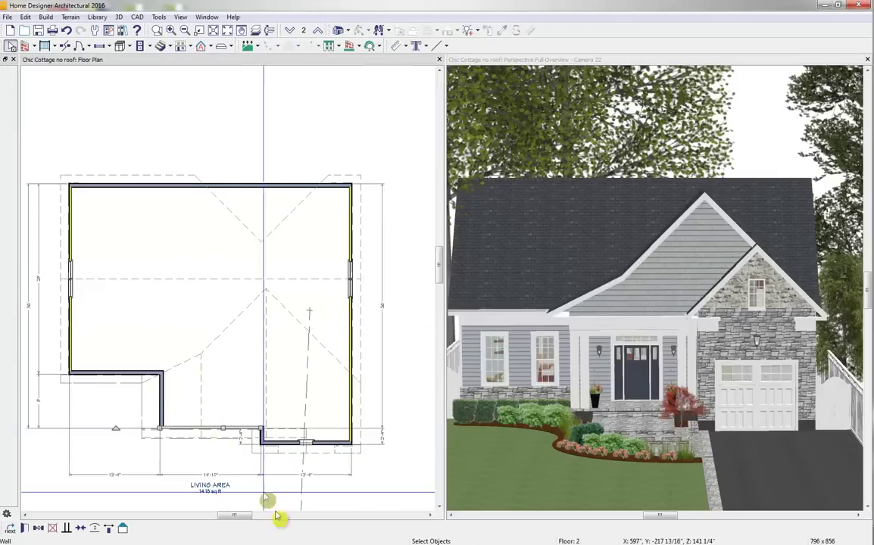
click(25, 529)
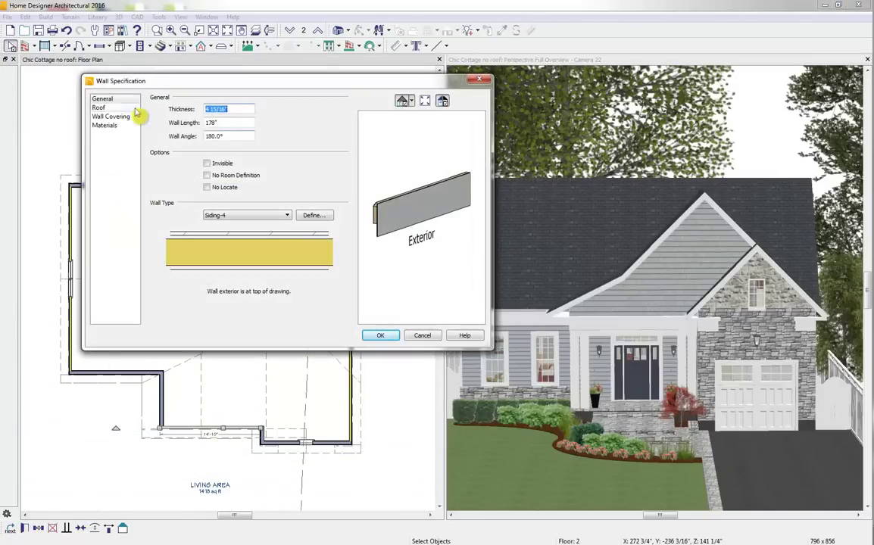
click(115, 108)
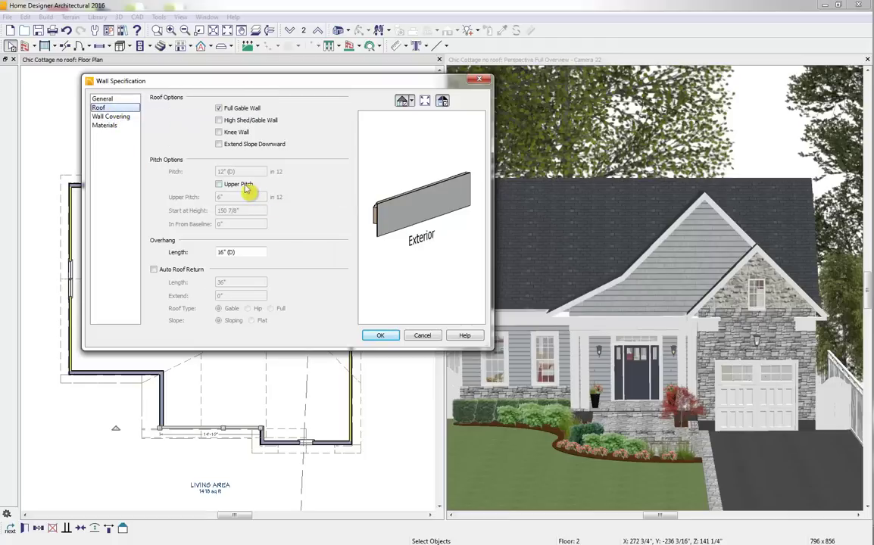
click(162, 270)
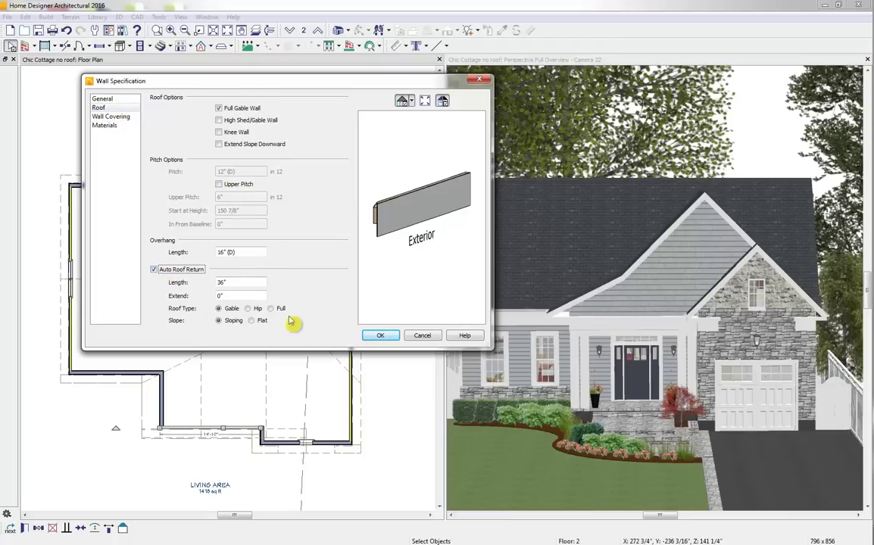
click(271, 310)
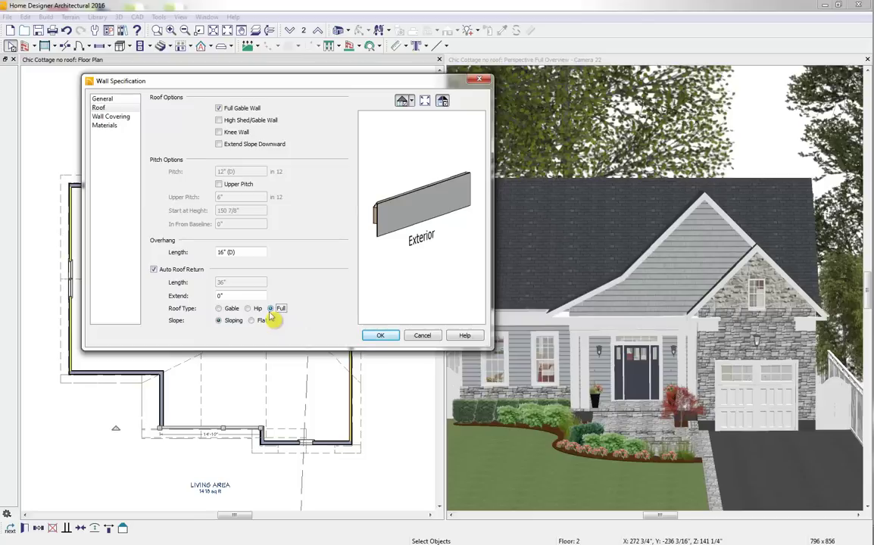
click(389, 338)
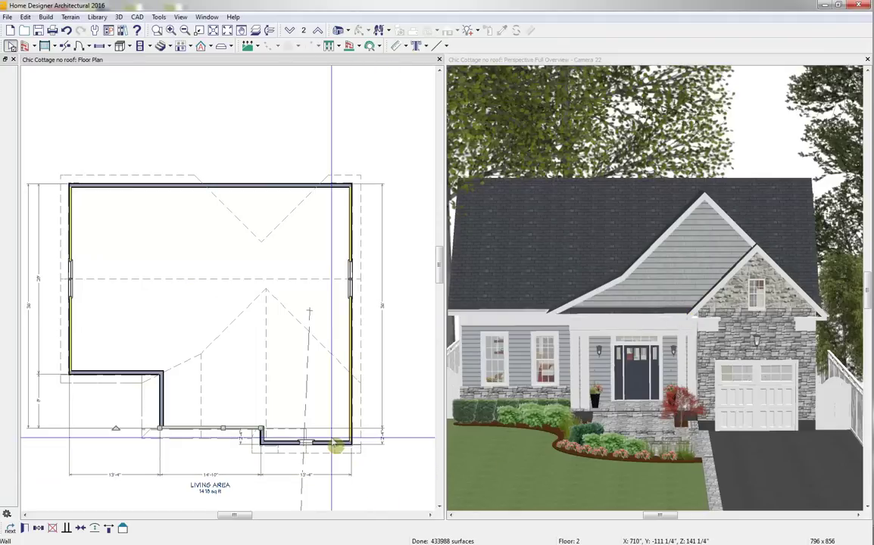
Step: Add a gable-type, sloping automatic roof return 45" long to the garage's front gable wall, and compare it with the reference image
click(331, 443)
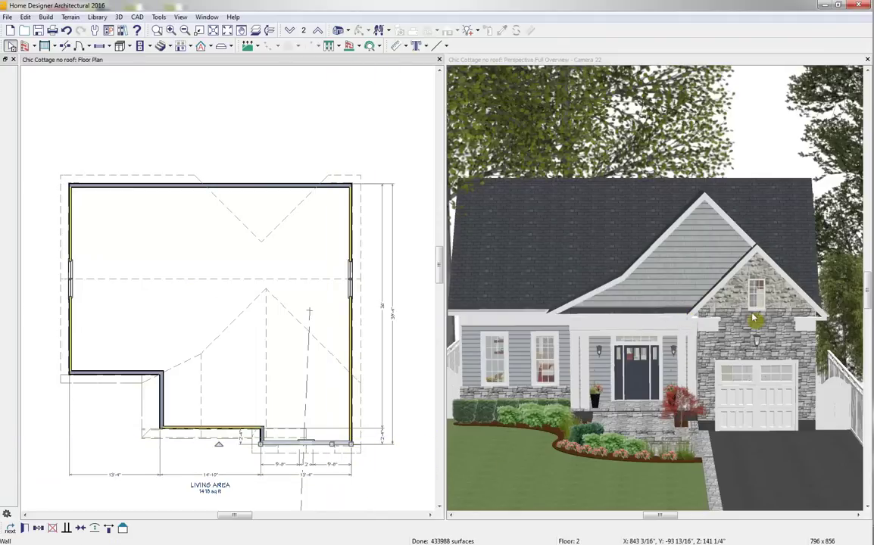
click(25, 529)
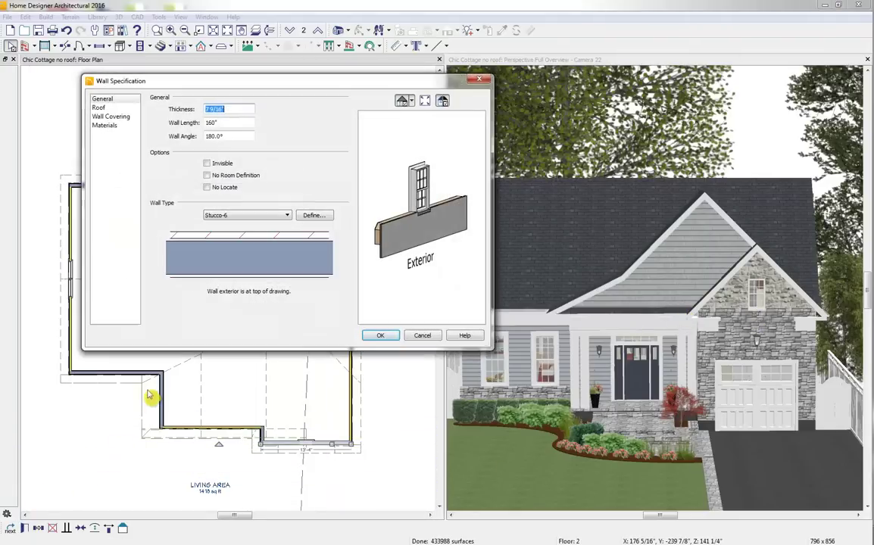
click(114, 109)
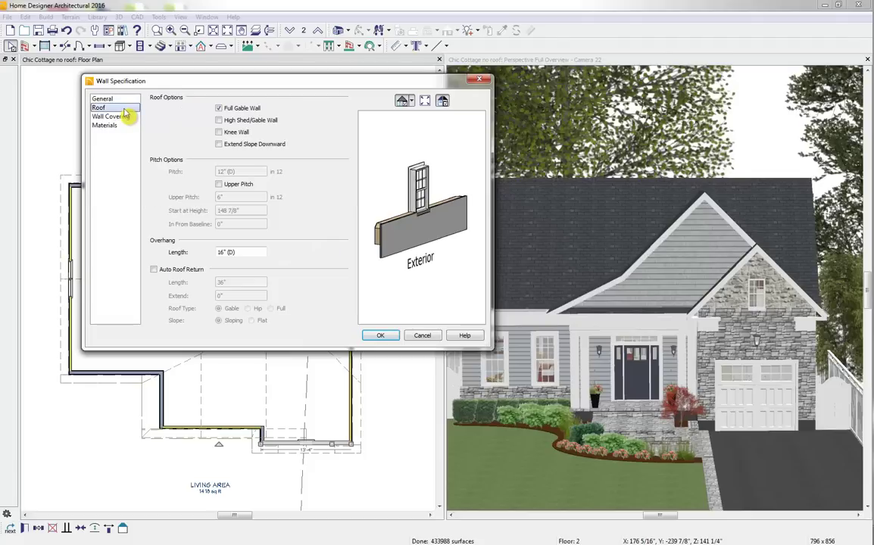
click(153, 269)
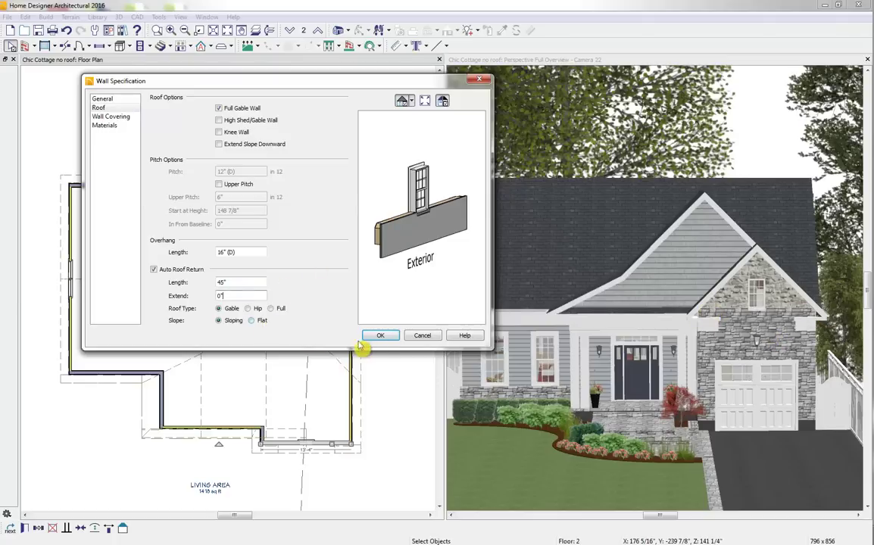
click(382, 337)
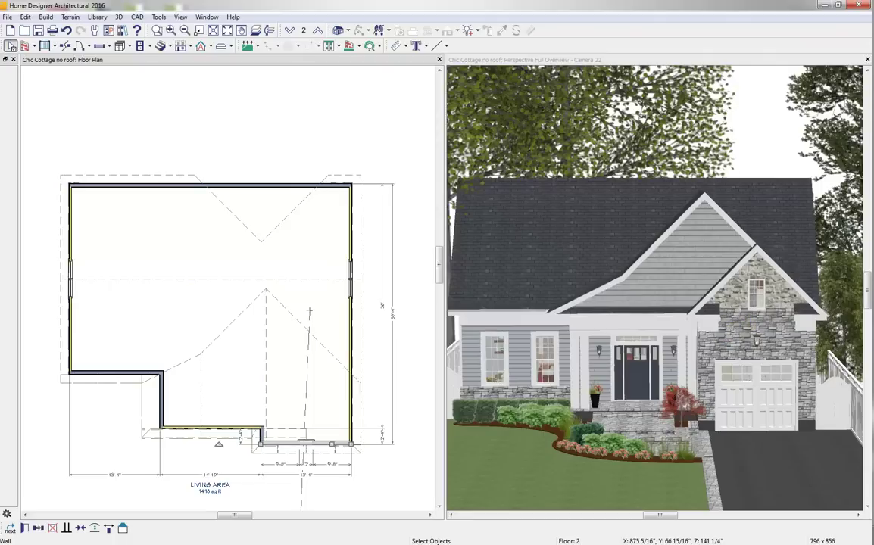
drag(872, 157, 521, 69)
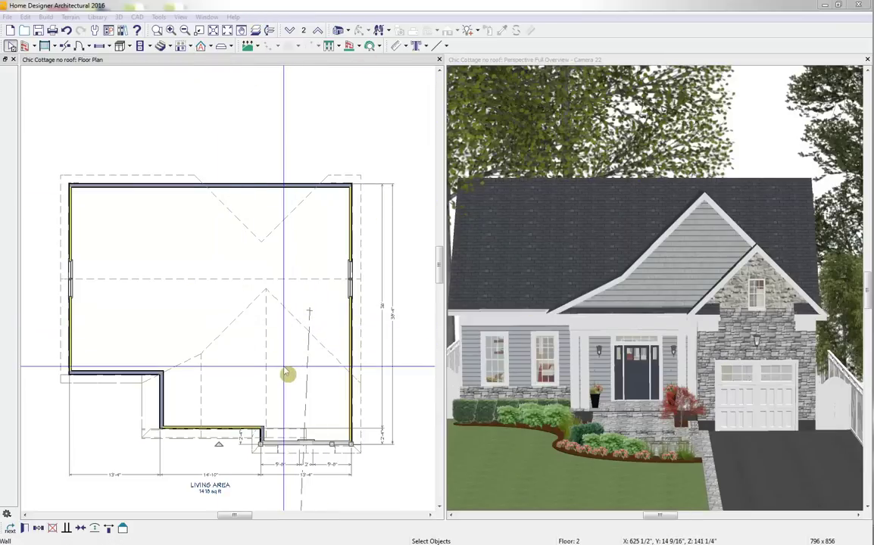
Step: Turn off automatic roof rebuilding and raise the second-floor room's finished ceiling height to 108"
click(200, 47)
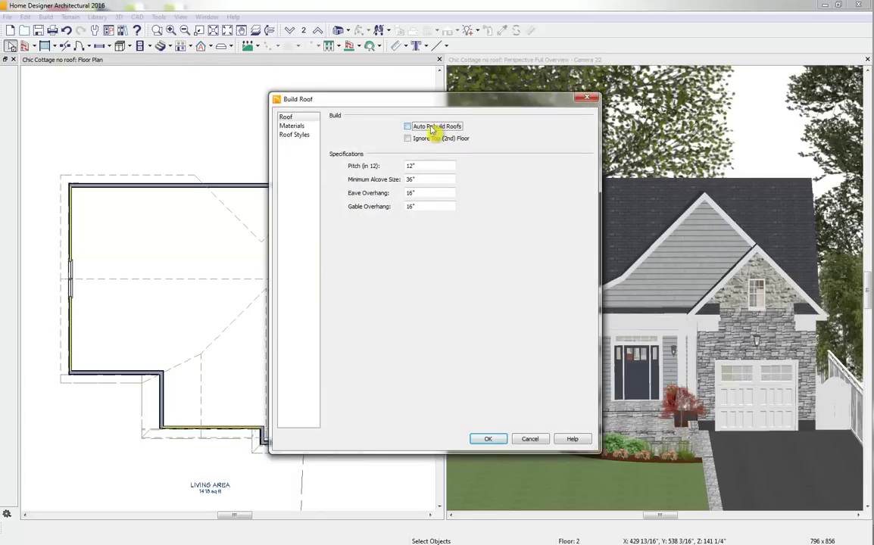
click(490, 440)
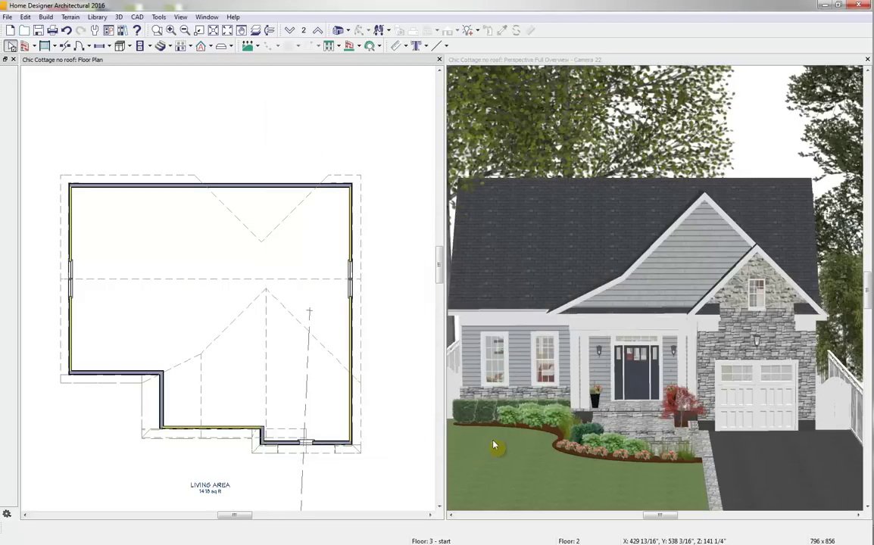
double_click(186, 245)
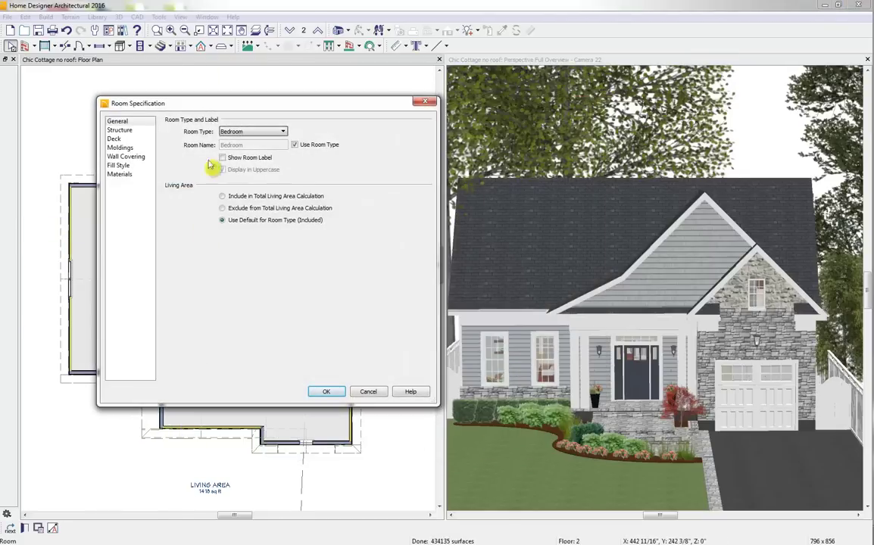
click(119, 130)
double_click(271, 212)
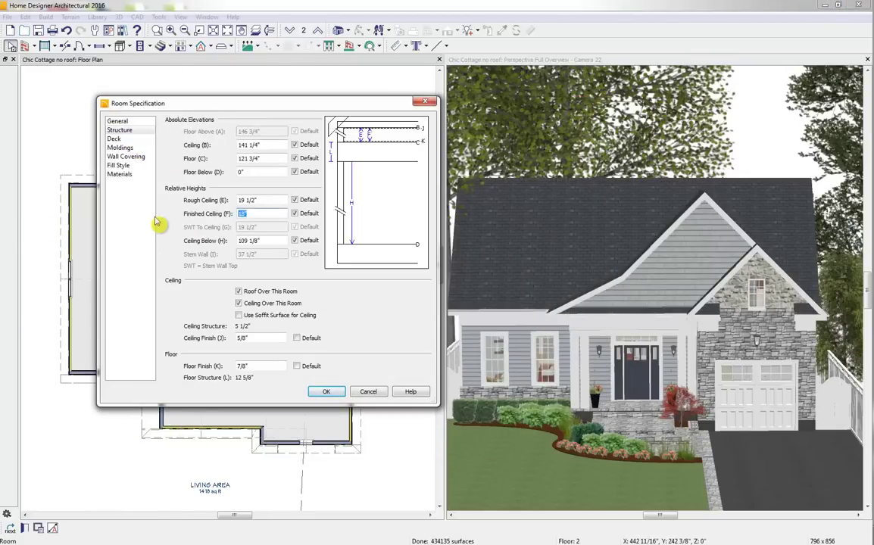
click(262, 200)
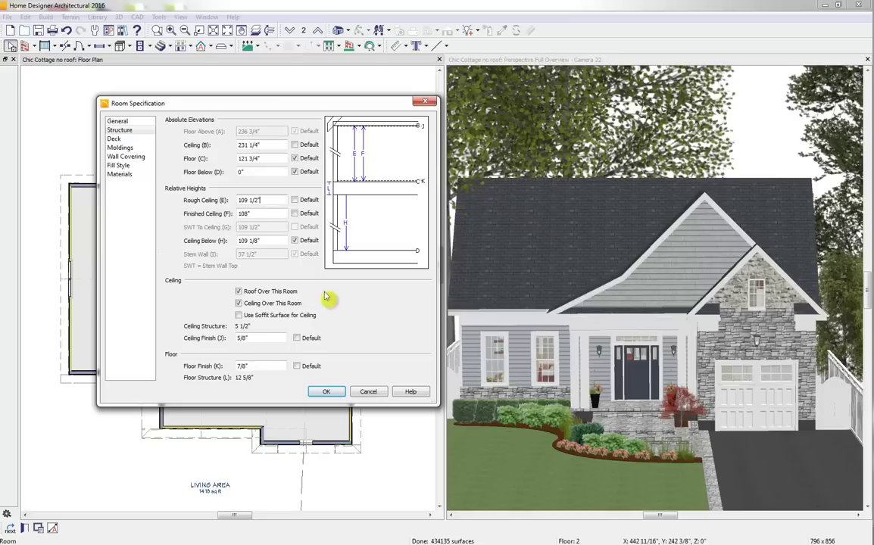
click(327, 393)
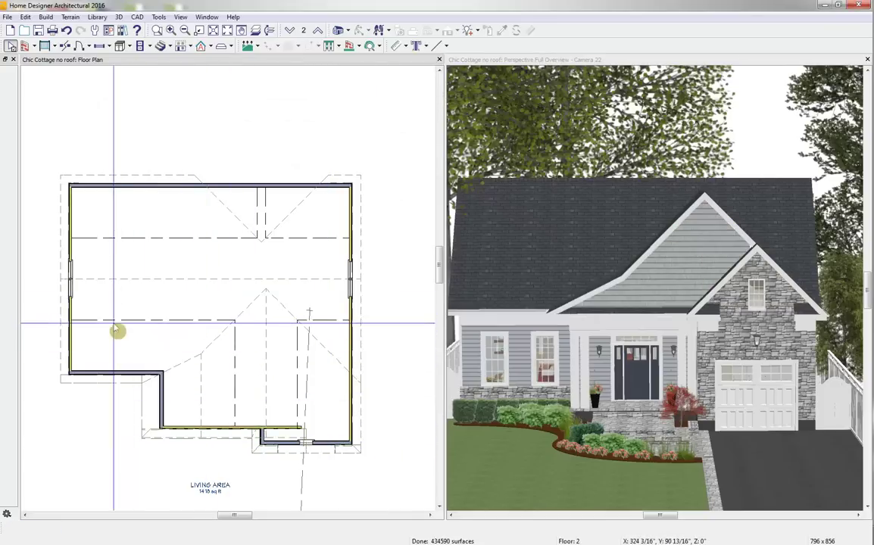
Step: Place a dormer on the front roof slope, just behind the front-left exterior wall of the second floor
scroll(89, 327, up, 1)
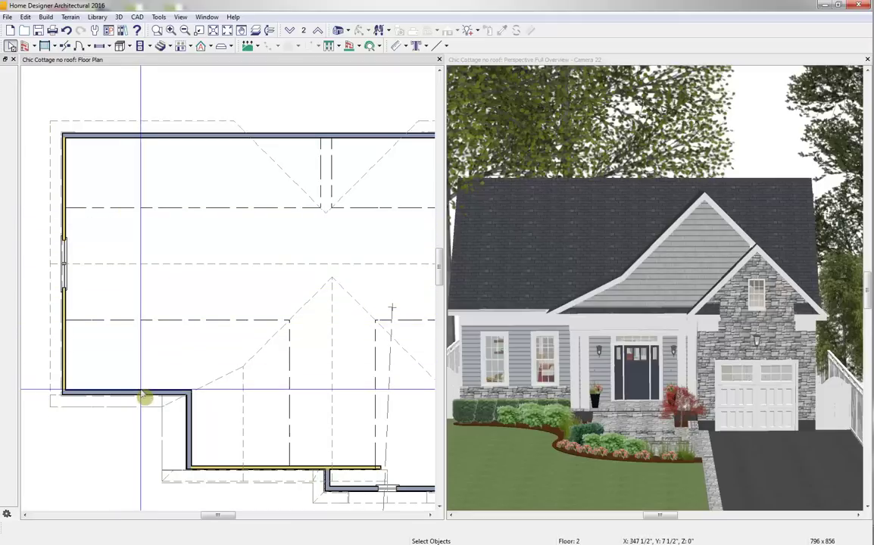
scroll(272, 383, down, 1)
middle_drag(280, 379, 258, 386)
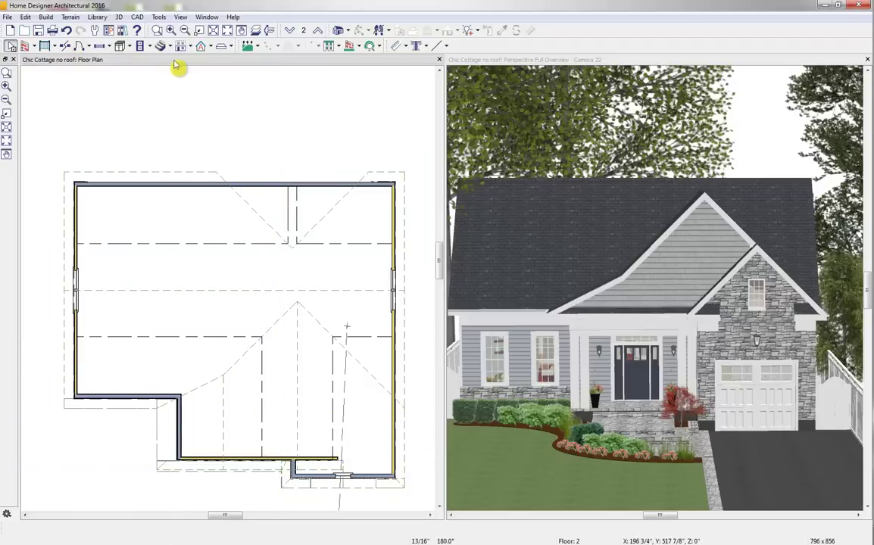
click(212, 47)
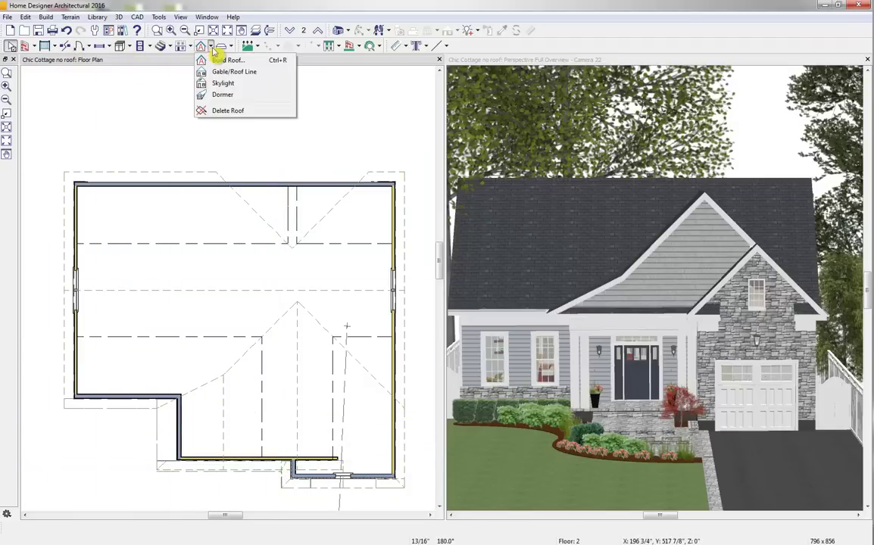
click(242, 97)
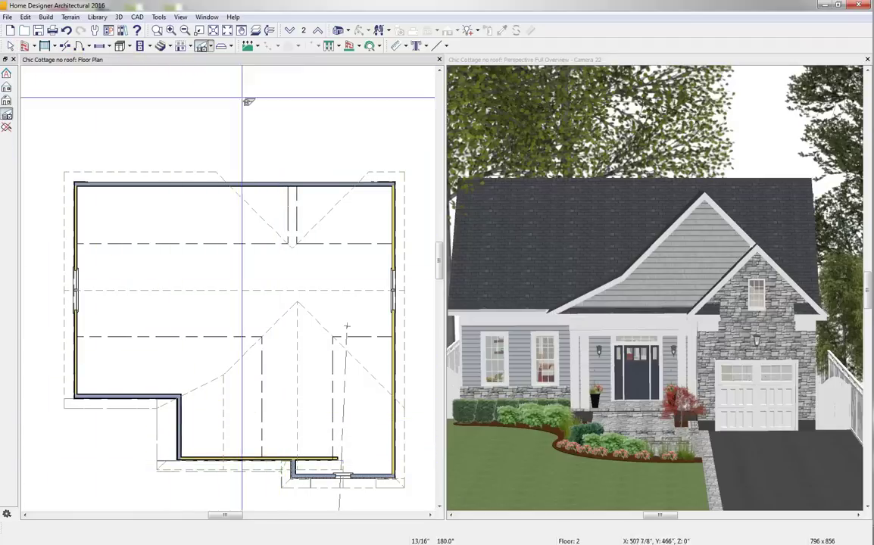
click(114, 390)
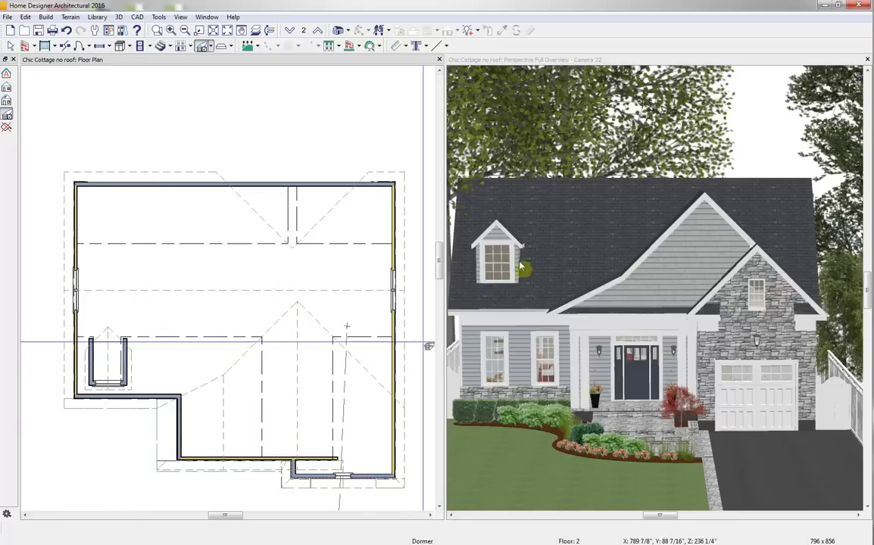
Step: Set the dormer's window to 30" wide and 50" high, with 2 lites across
click(502, 257)
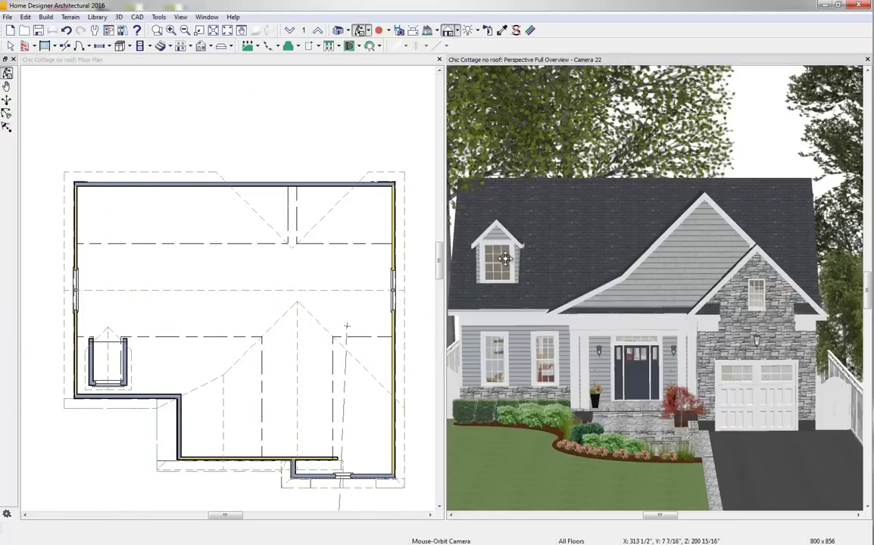
click(509, 265)
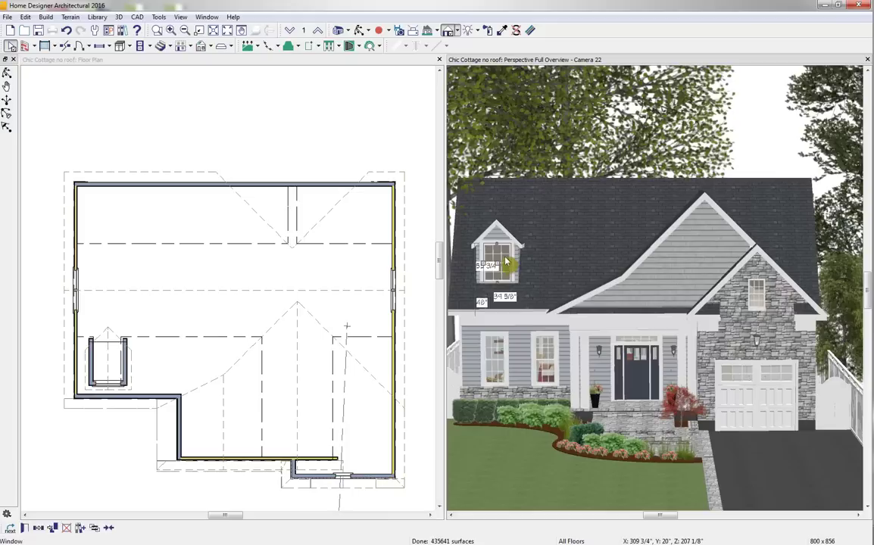
double_click(506, 262)
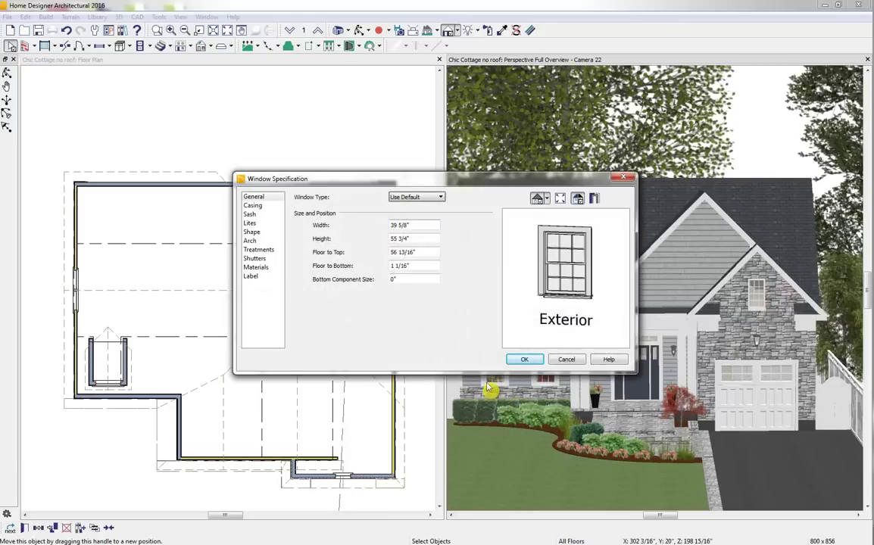
click(317, 240)
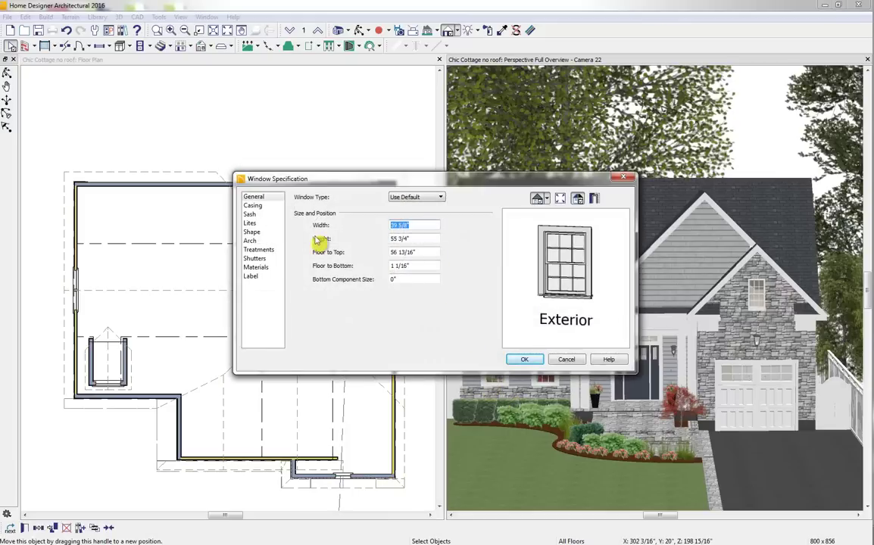
key(Tab)
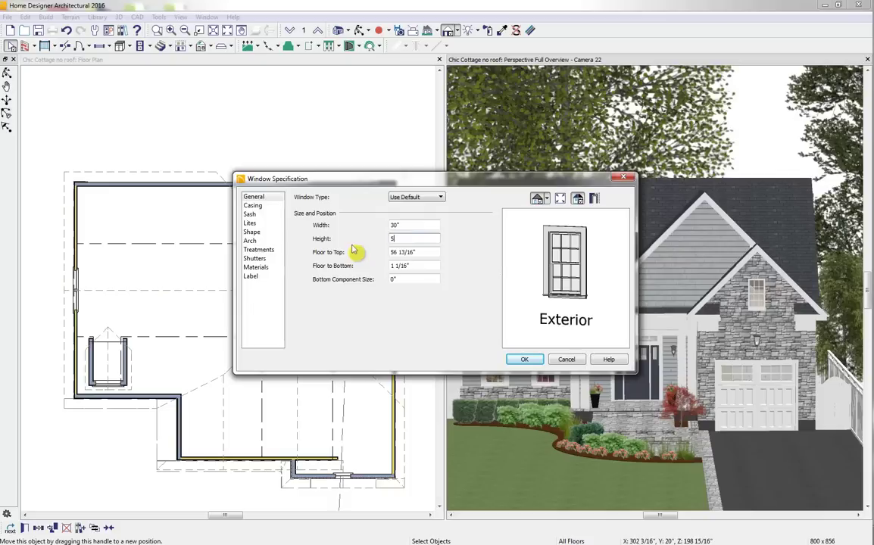
click(424, 254)
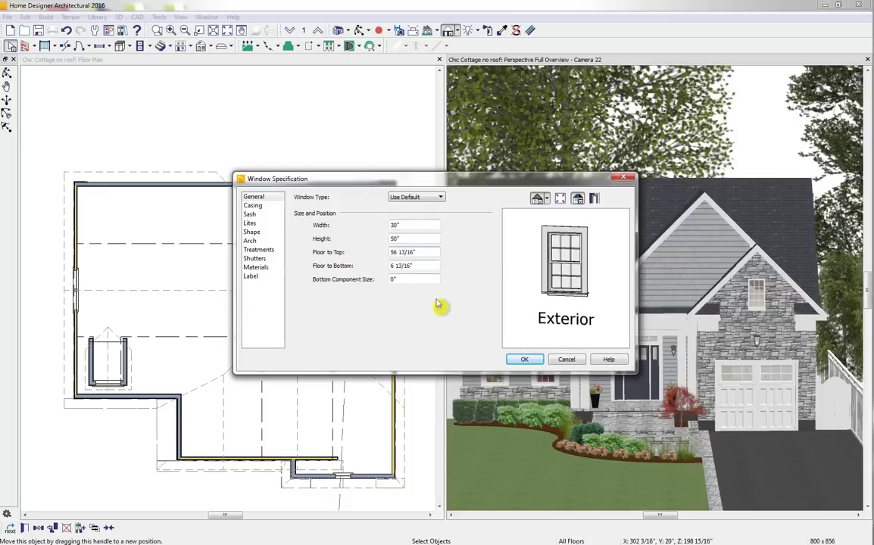
click(258, 224)
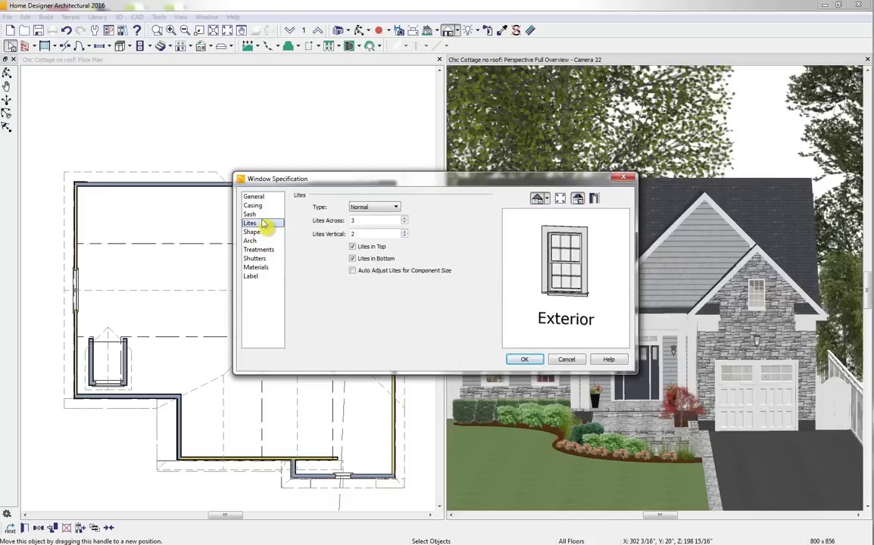
click(405, 224)
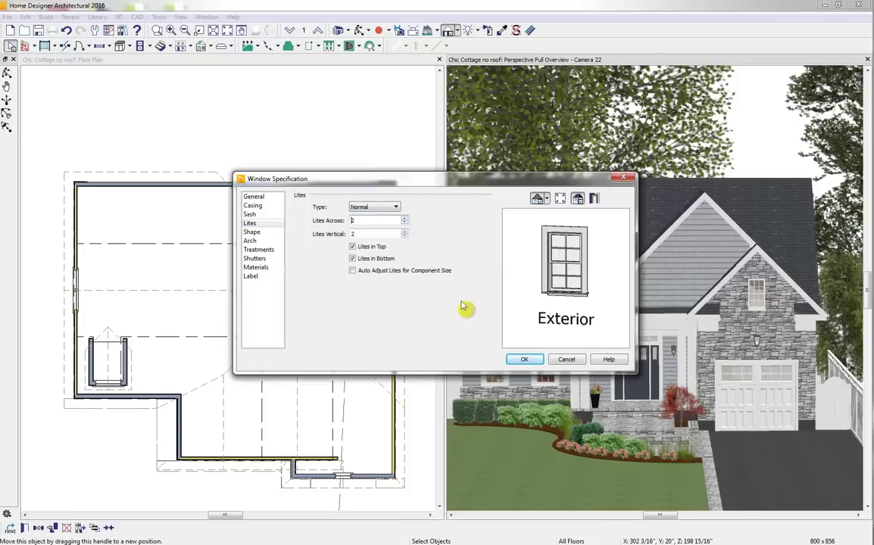
click(528, 360)
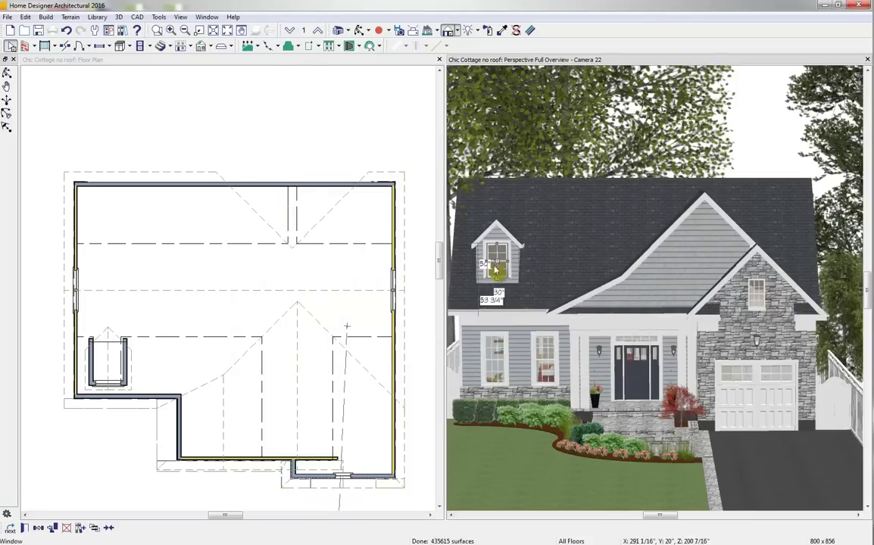
Step: Copy the dormer about 8'-3" to its right along the front roof slope, and compare it with the enlarged Chic Cottage reference image
click(127, 364)
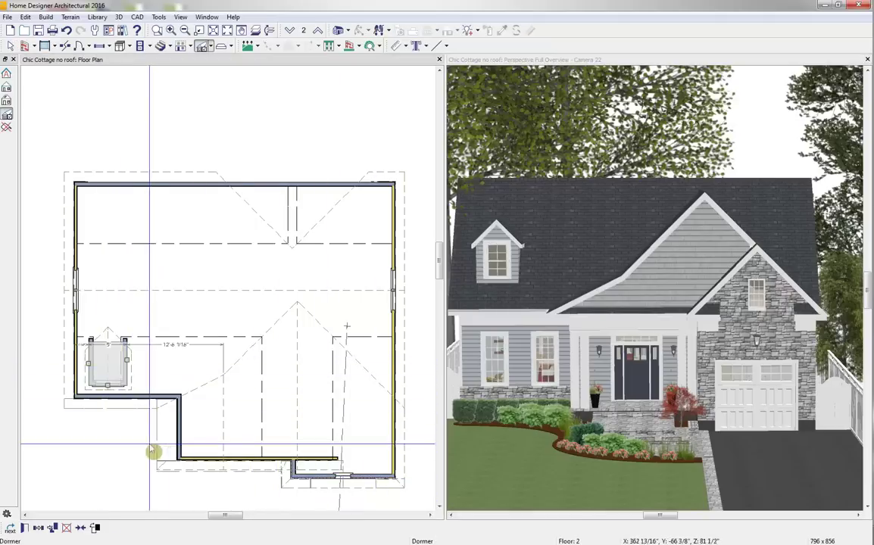
click(50, 529)
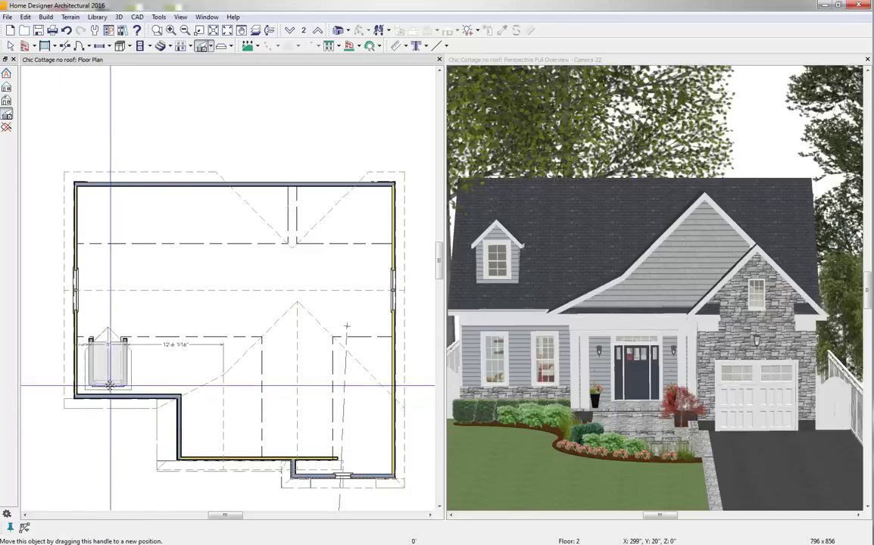
drag(110, 384, 170, 380)
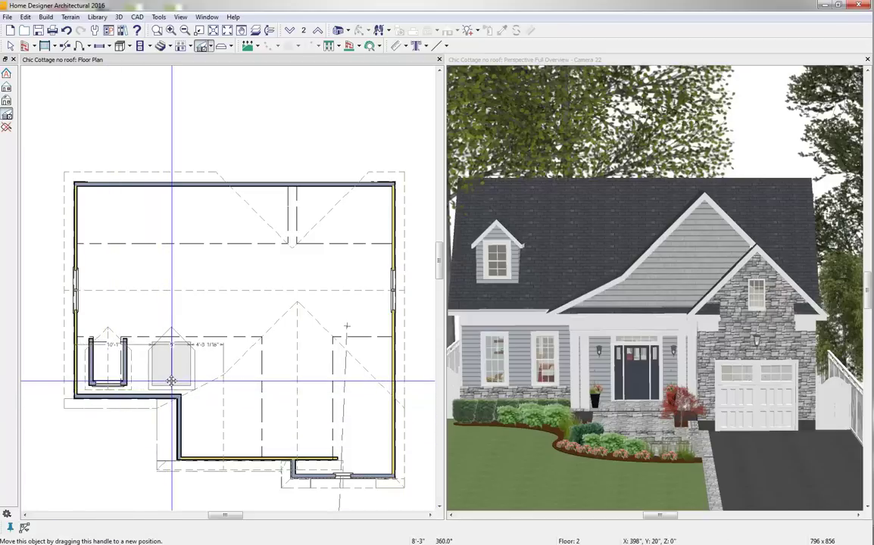
drag(172, 380, 174, 382)
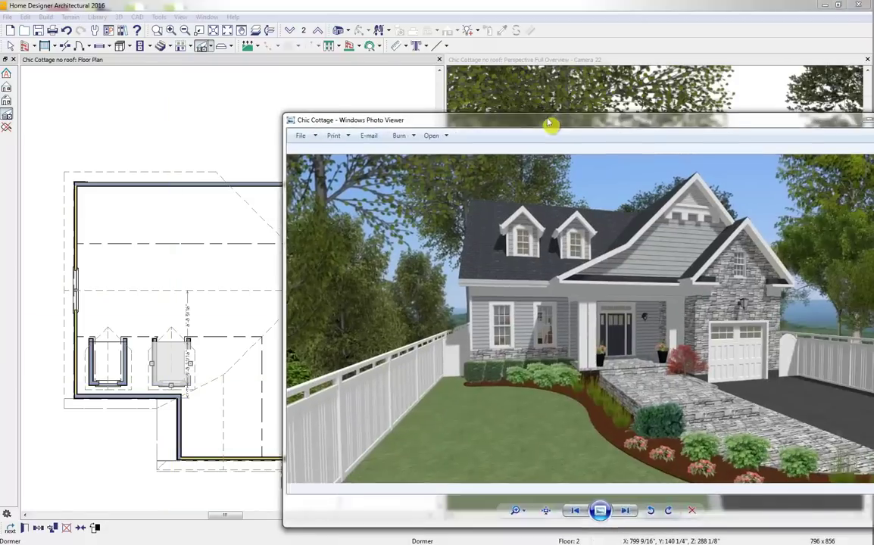
drag(552, 127, 394, 79)
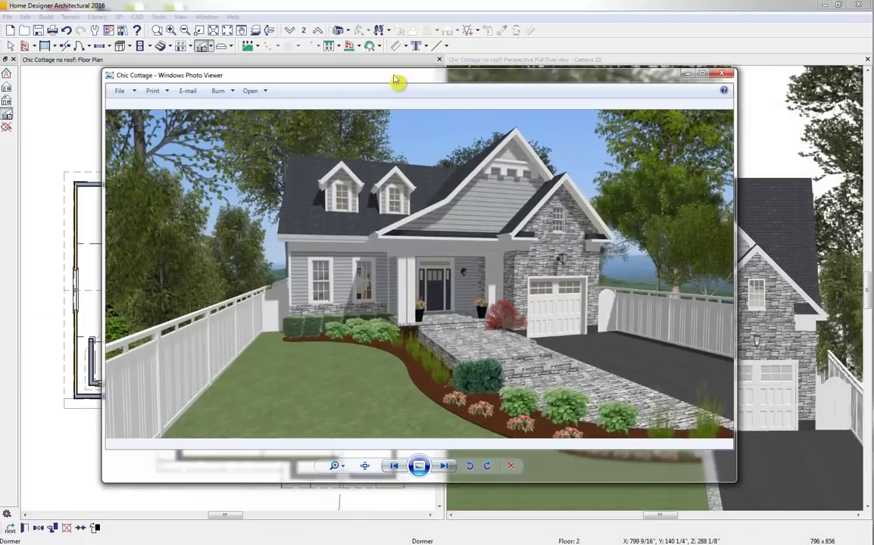
double_click(395, 79)
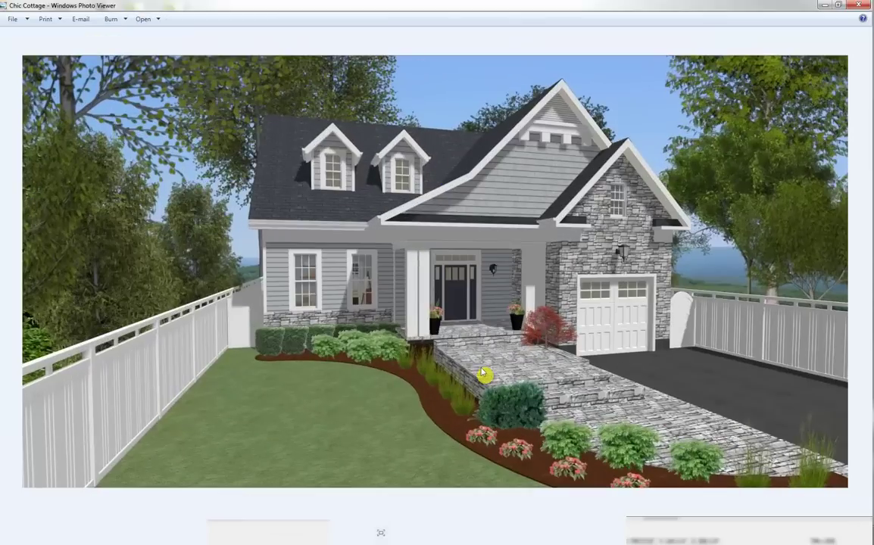
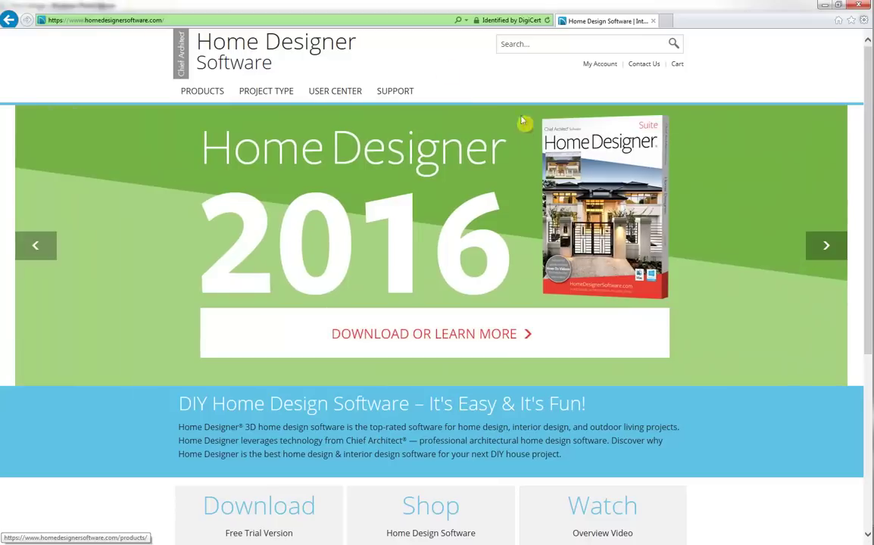
Step: Switch to the Home Designer website in the browser and view the Product Chooser comparison and the Free Trial Download page
mouse_move(187, 99)
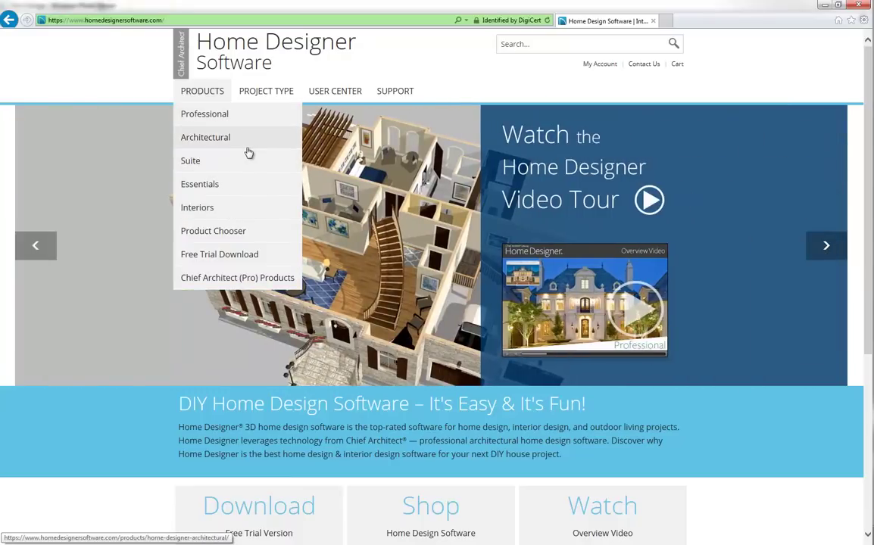
click(212, 233)
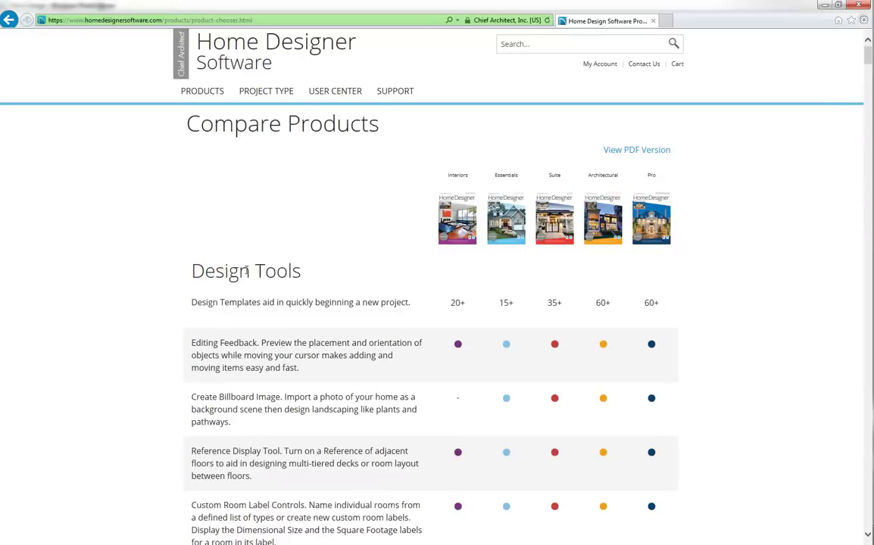
mouse_move(219, 89)
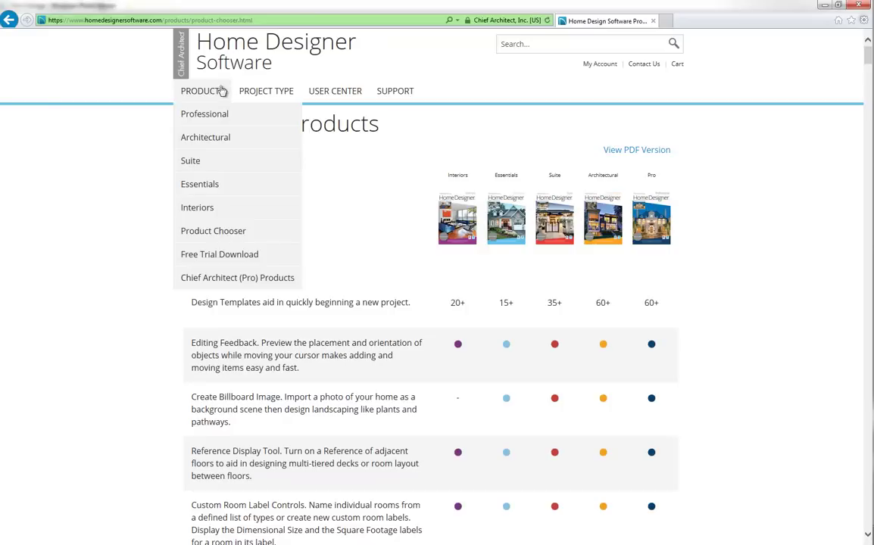
click(274, 260)
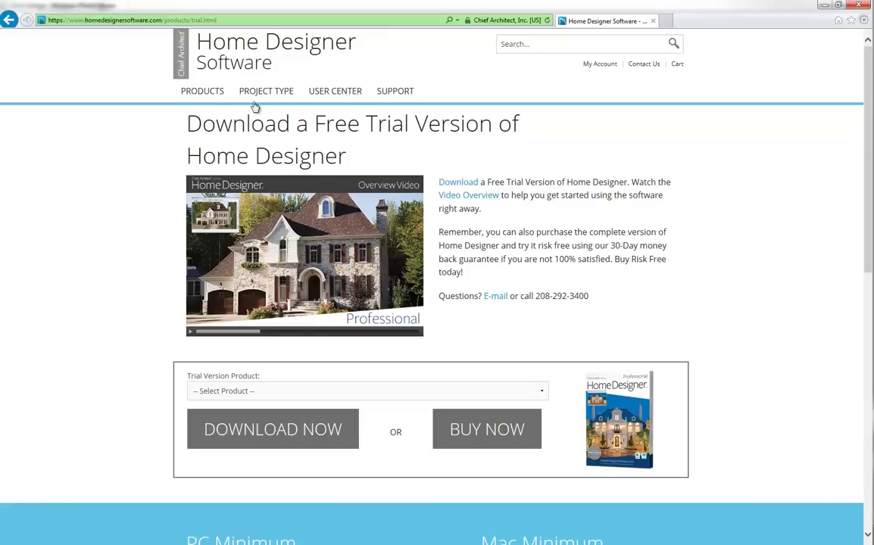
Step: View the list of online training videos and return to the trial download page
mouse_move(245, 95)
mouse_move(326, 92)
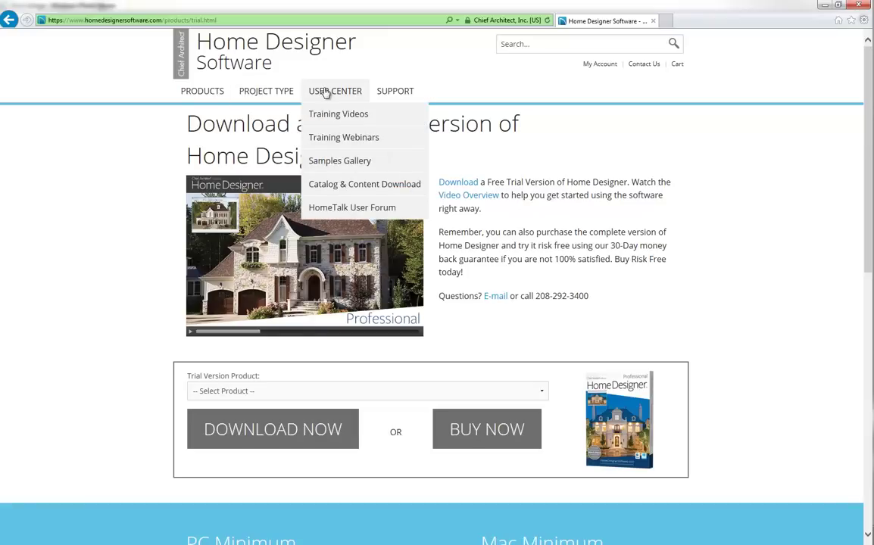
click(359, 115)
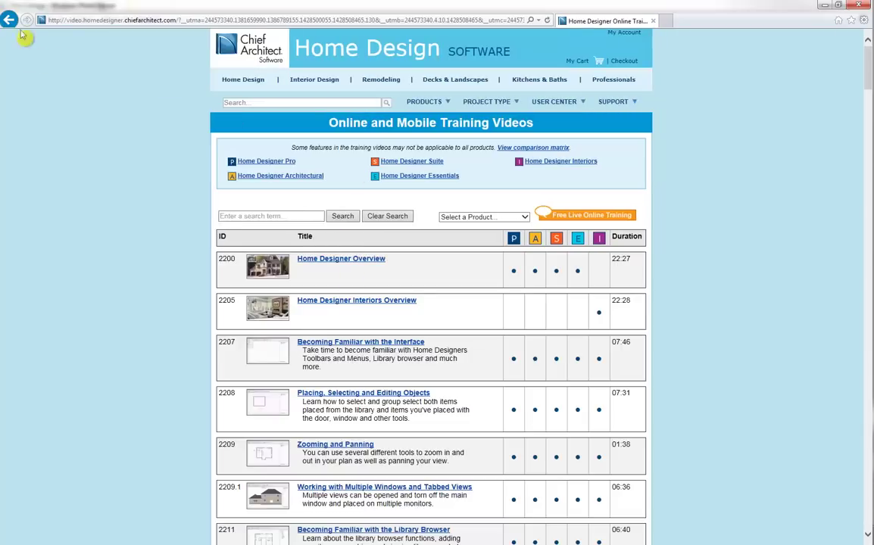
click(8, 19)
Step: Open the Samples Gallery and look through the downloadable sample plans
mouse_move(338, 111)
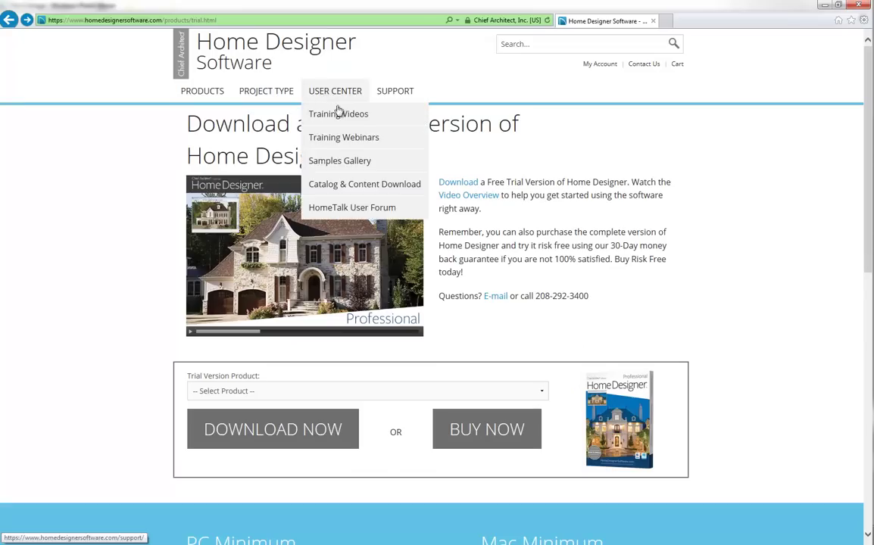
click(390, 161)
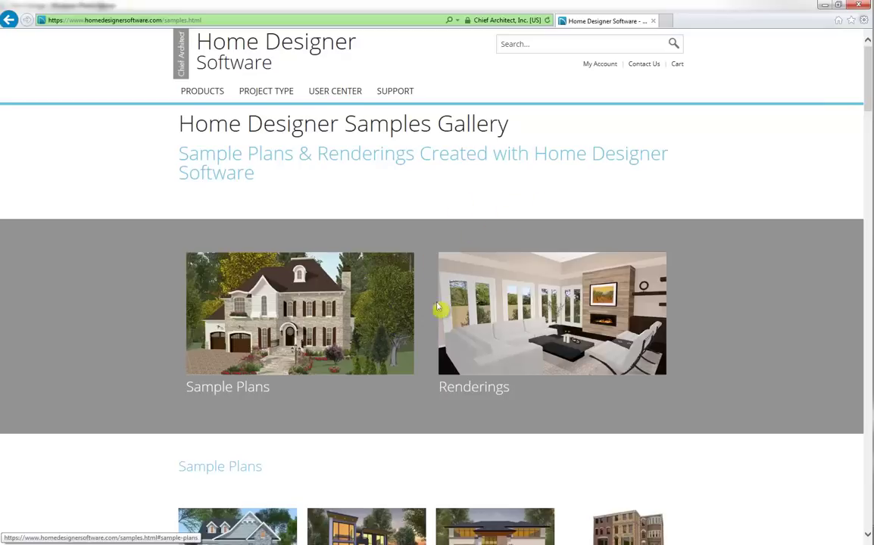
scroll(452, 371, down, 3)
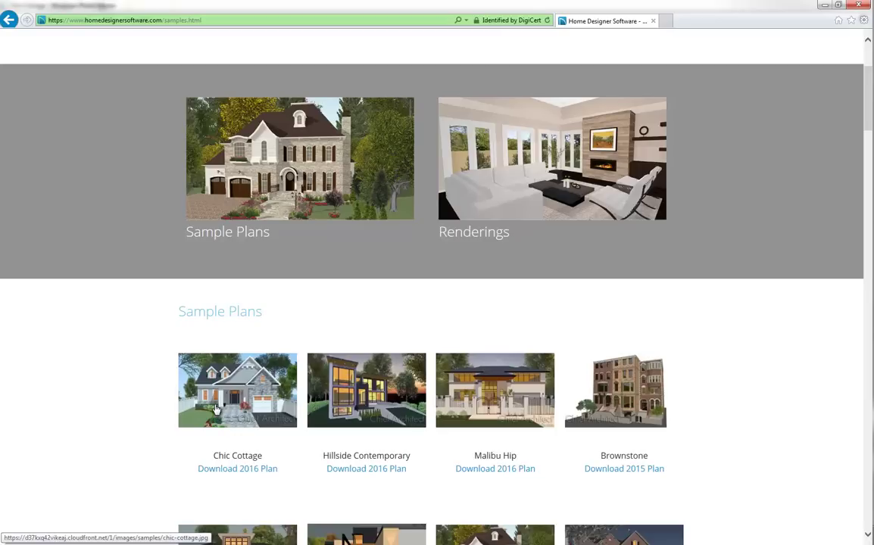
scroll(216, 409, down, 6)
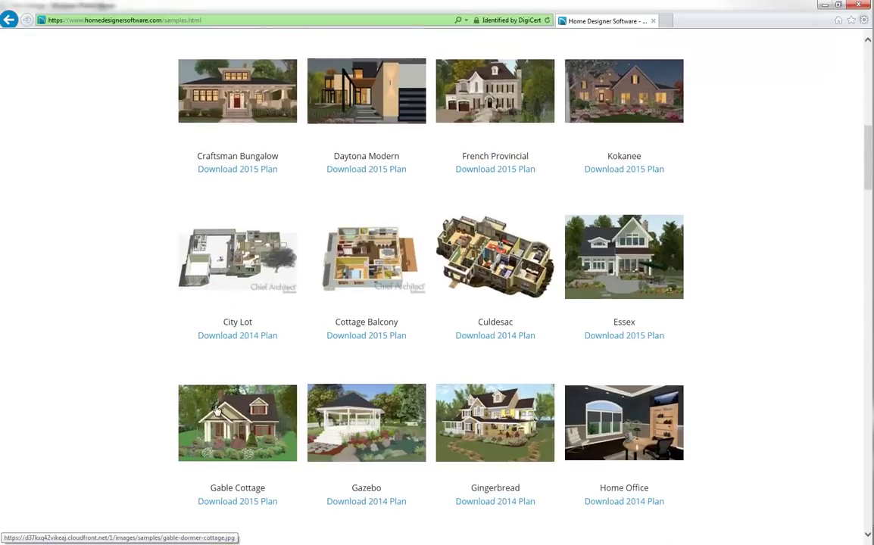
scroll(218, 411, up, 7)
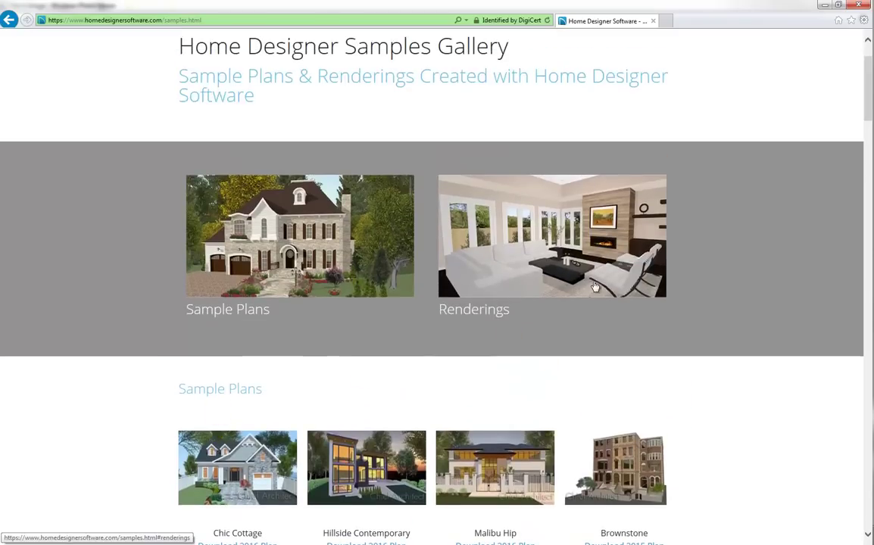
scroll(594, 287, up, 1)
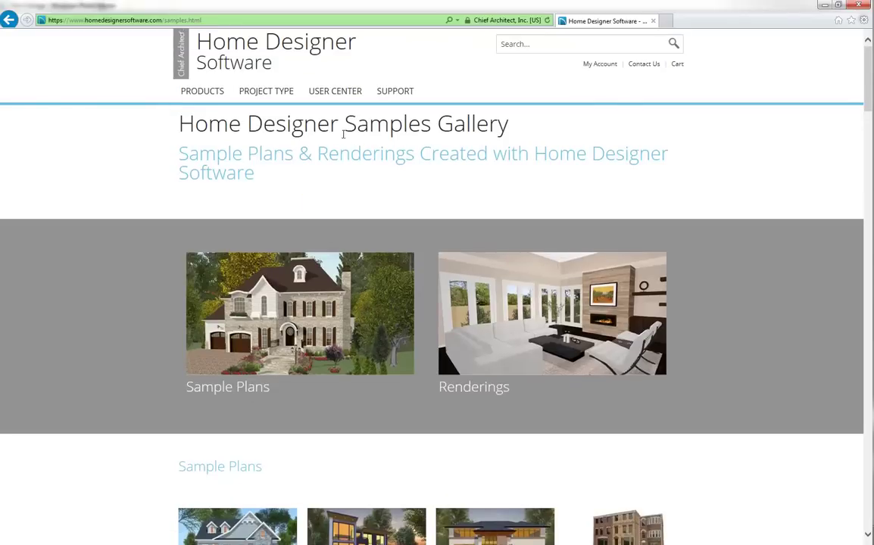
Step: Open the support site's Knowledge Base and search it for "A-Frame"
mouse_move(344, 90)
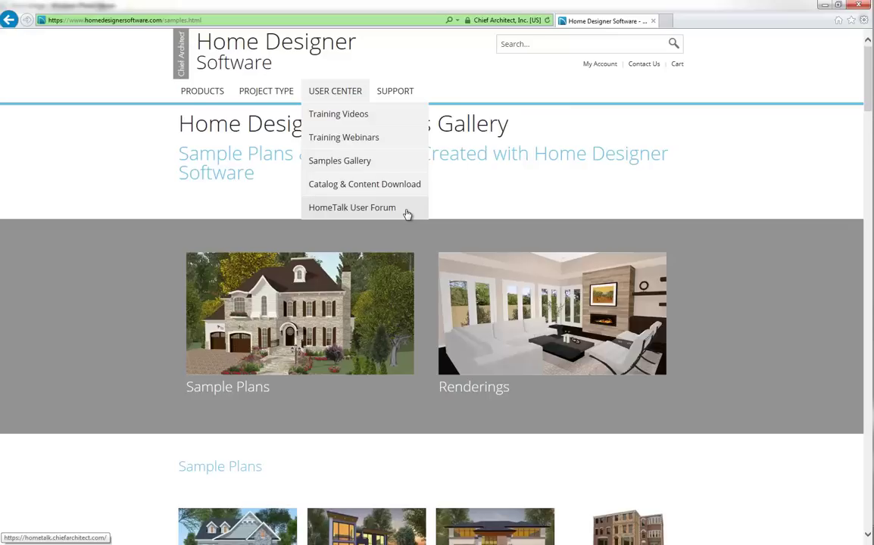
click(407, 93)
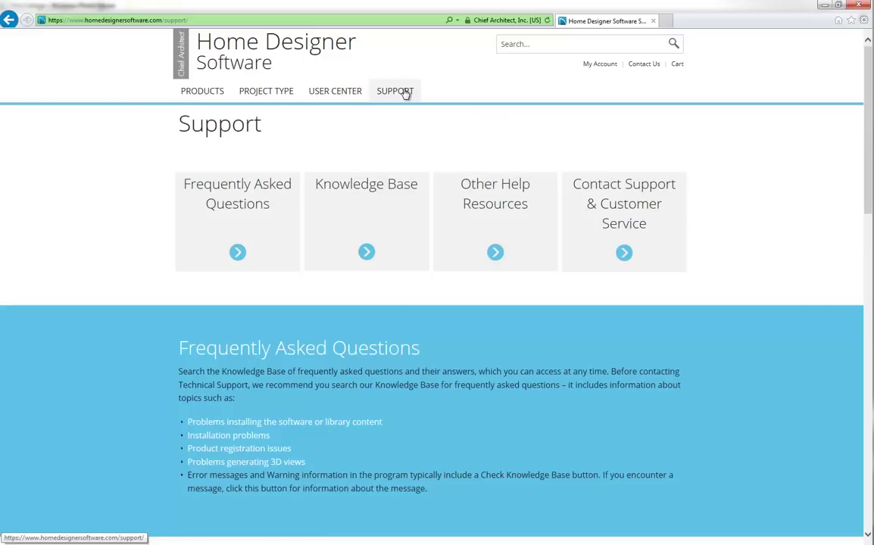
click(355, 208)
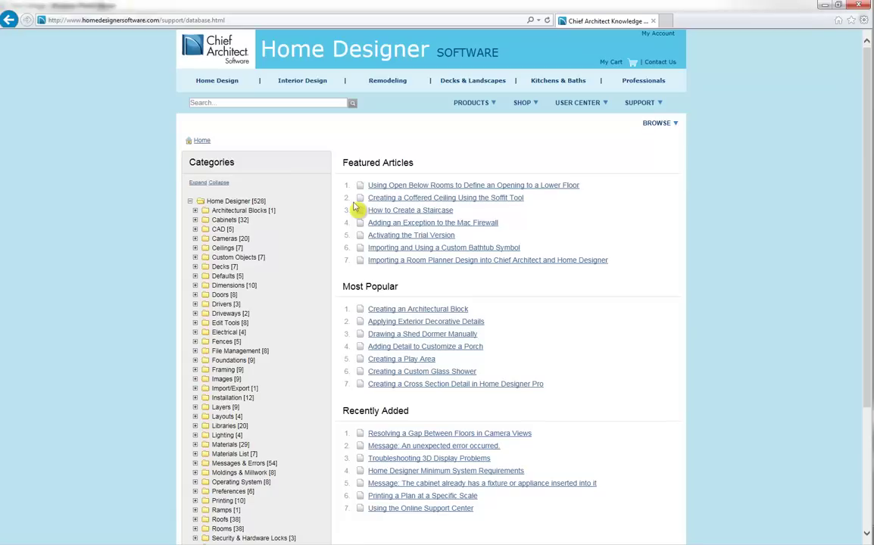
click(234, 101)
text(A-)
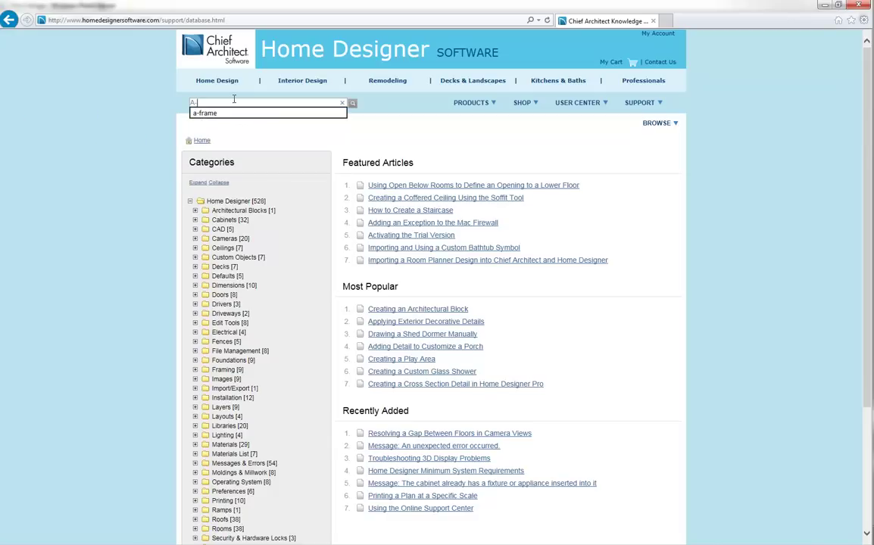
text(Frame)
key(Return)
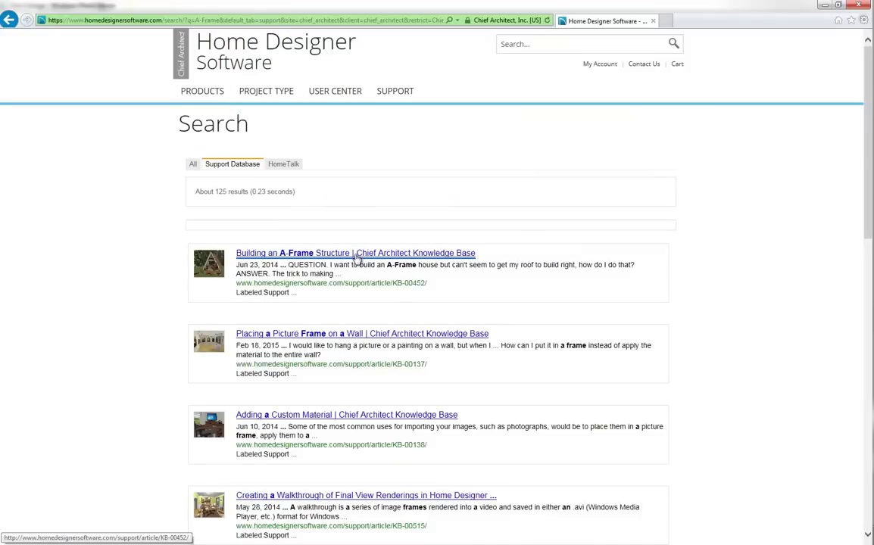
Step: Open the "Building an A-Frame Structure" article and look through its question and answer
click(357, 257)
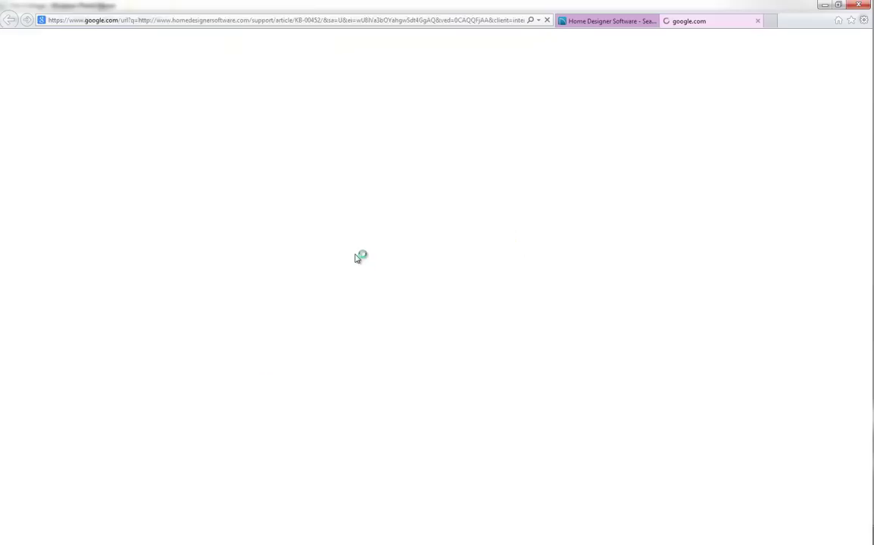
scroll(595, 353, down, 3)
scroll(596, 354, down, 1)
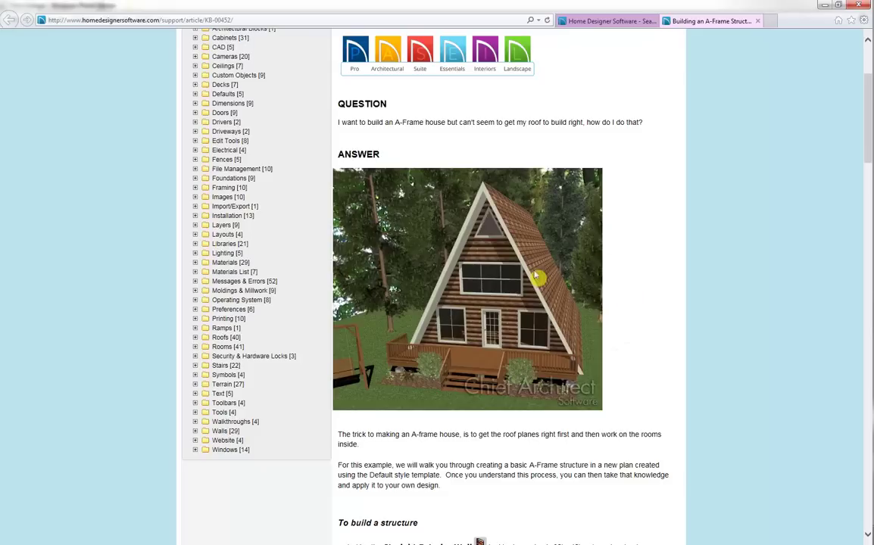
scroll(634, 303, up, 3)
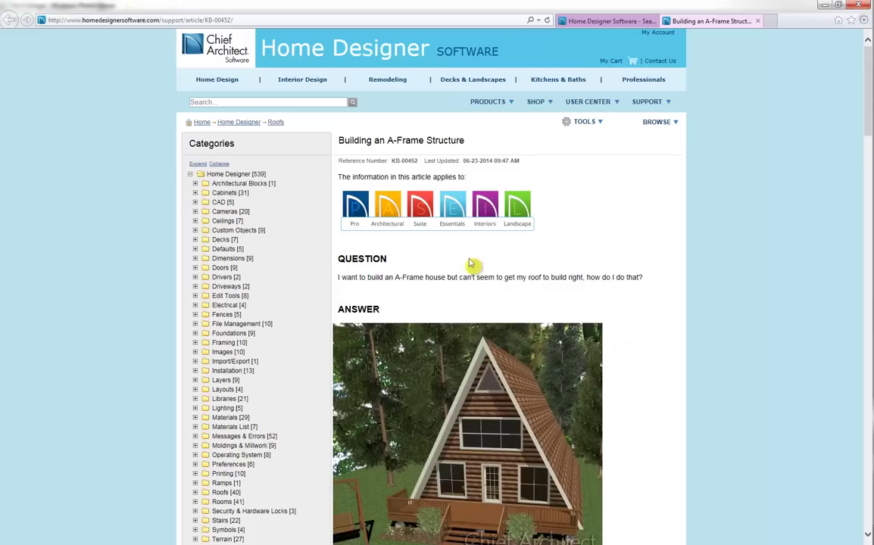